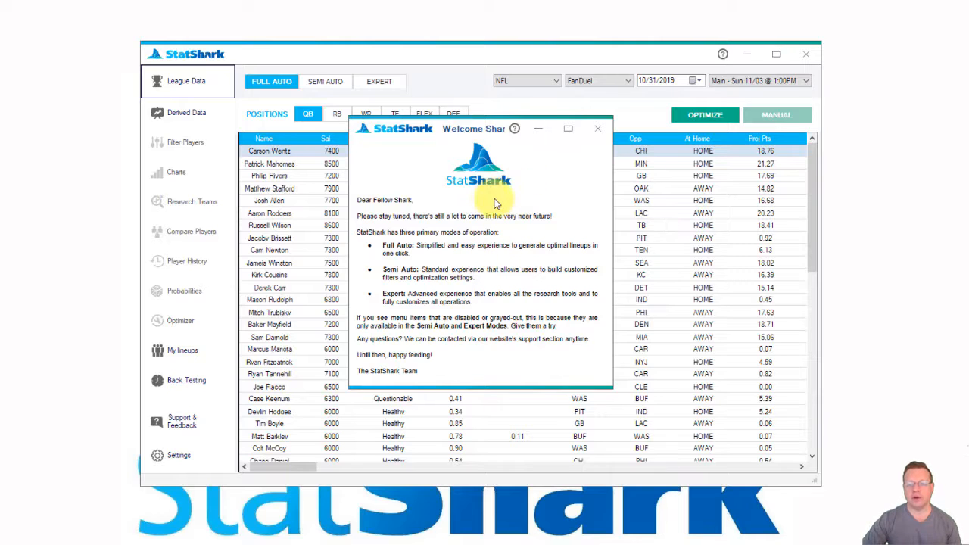
Step: Close the welcome message and resize the main window showing the league data
left_click(595, 131)
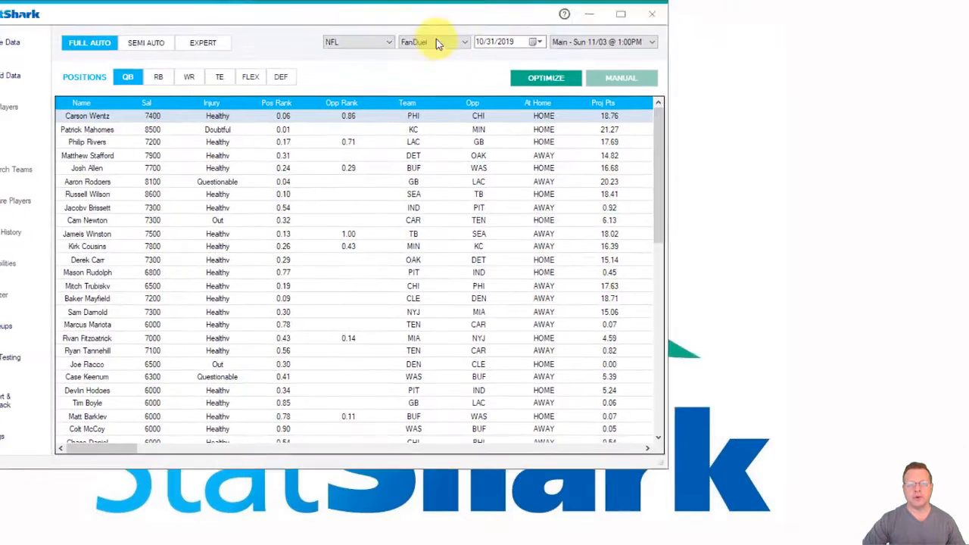
left_click_drag(665, 467, 751, 544)
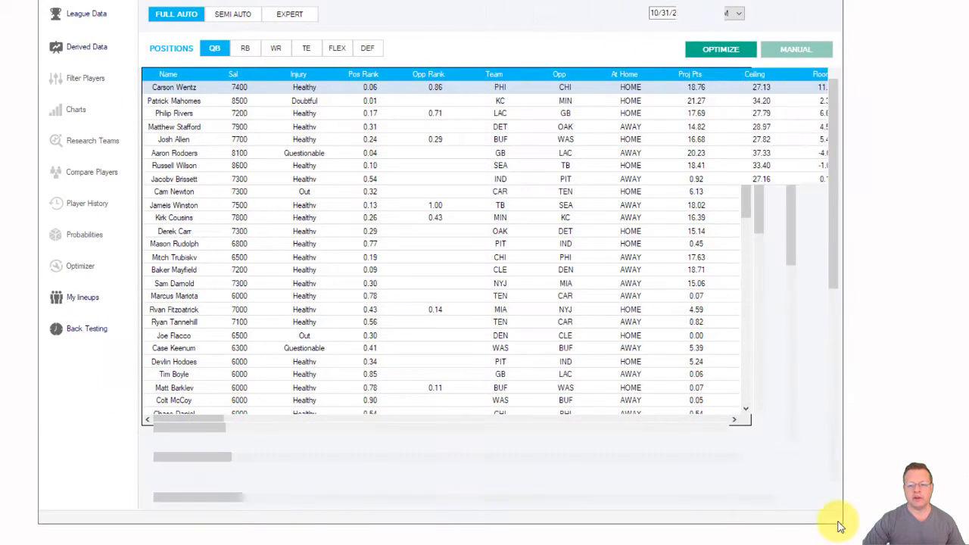
left_click_drag(838, 524, 679, 370)
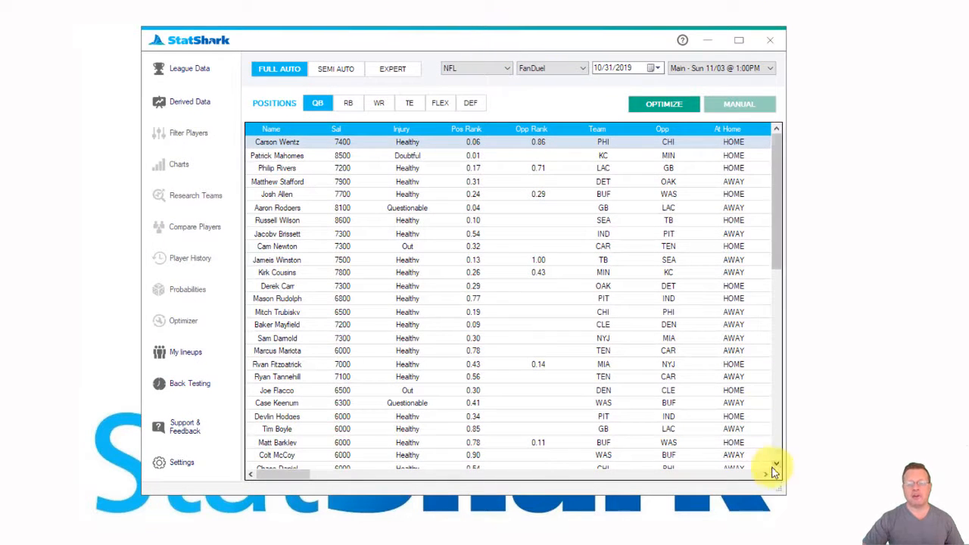
left_click_drag(786, 495, 835, 492)
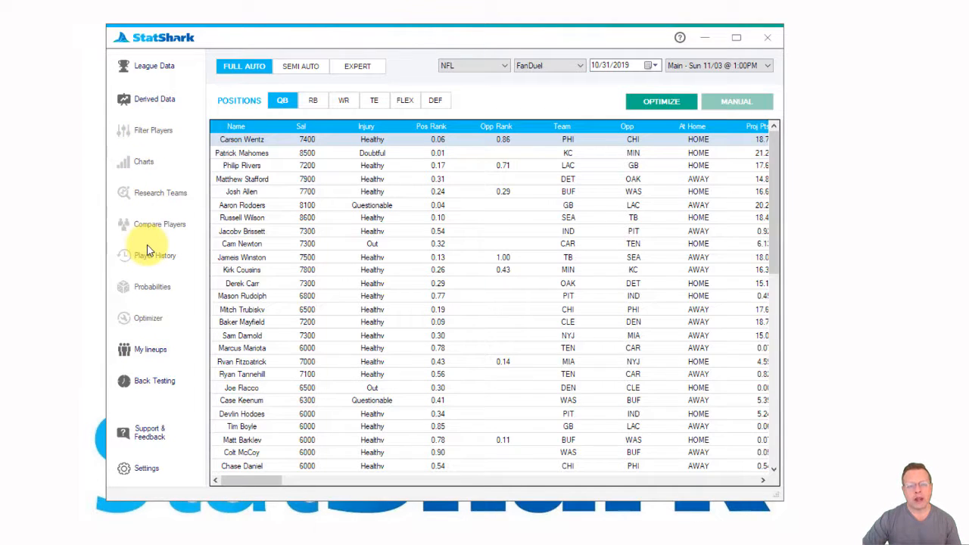
Step: Preview the Semi Auto and Expert modes and examine the further columns of the quarterback data
left_click(312, 73)
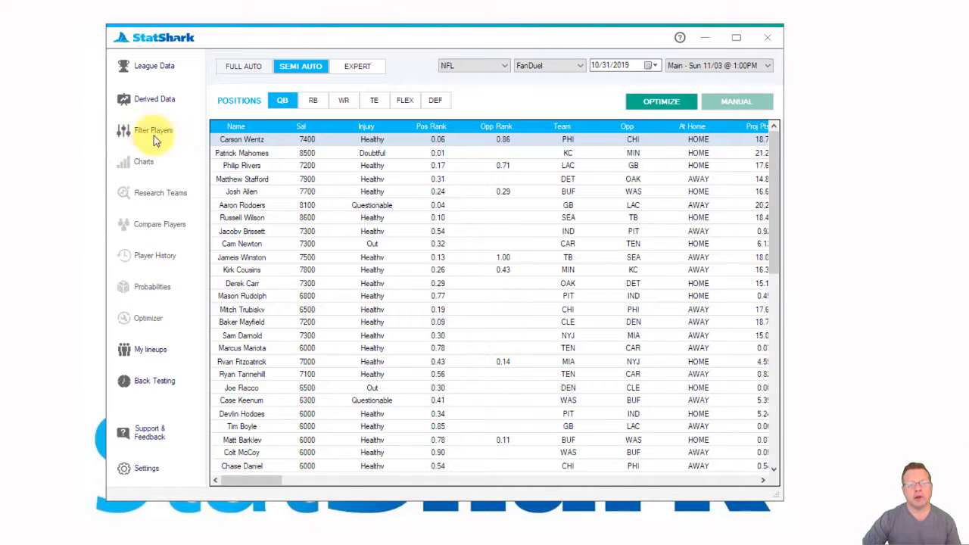
left_click(353, 72)
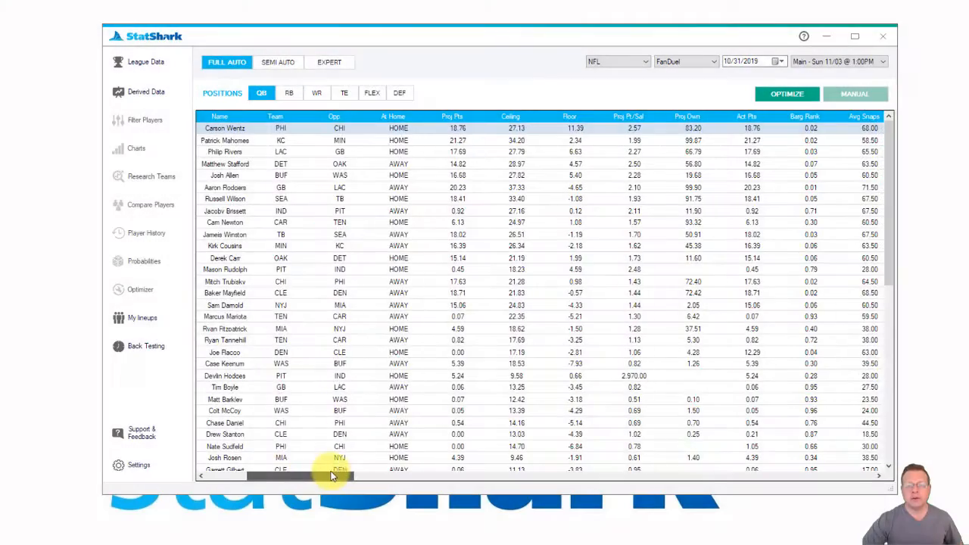
left_click_drag(333, 476, 643, 493)
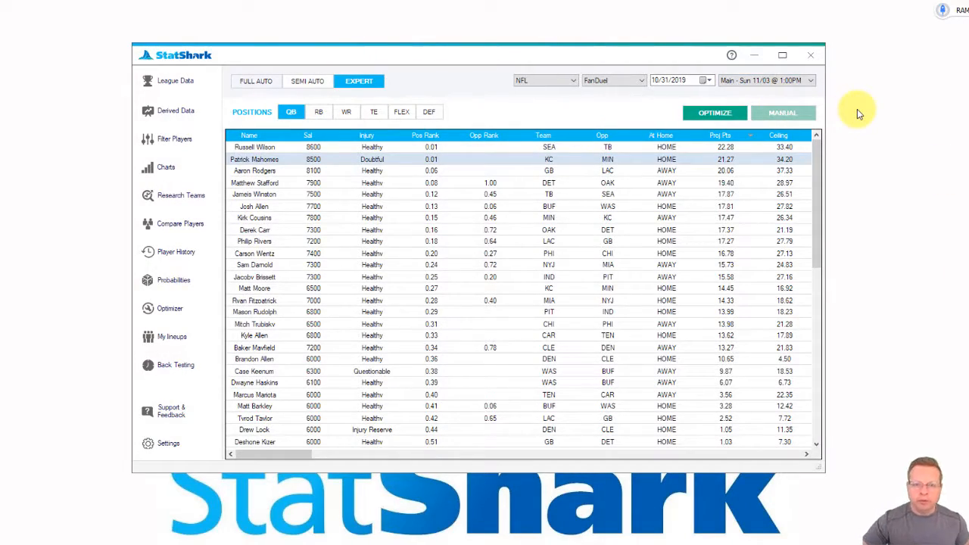
Step: Review the available sports, fantasy sites and calendar dates, keeping NFL, FanDuel and 10/31/2019 selected
left_click_drag(530, 61, 566, 72)
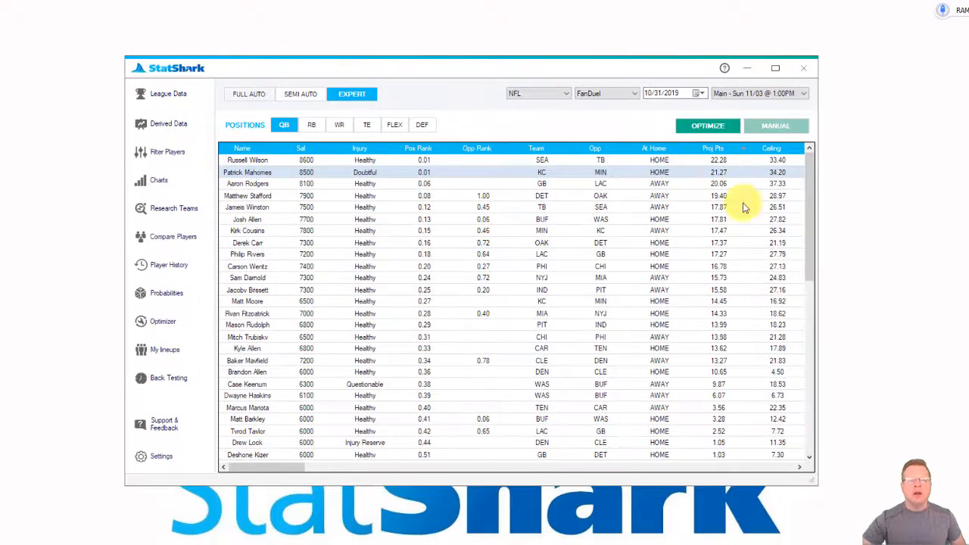
left_click(566, 97)
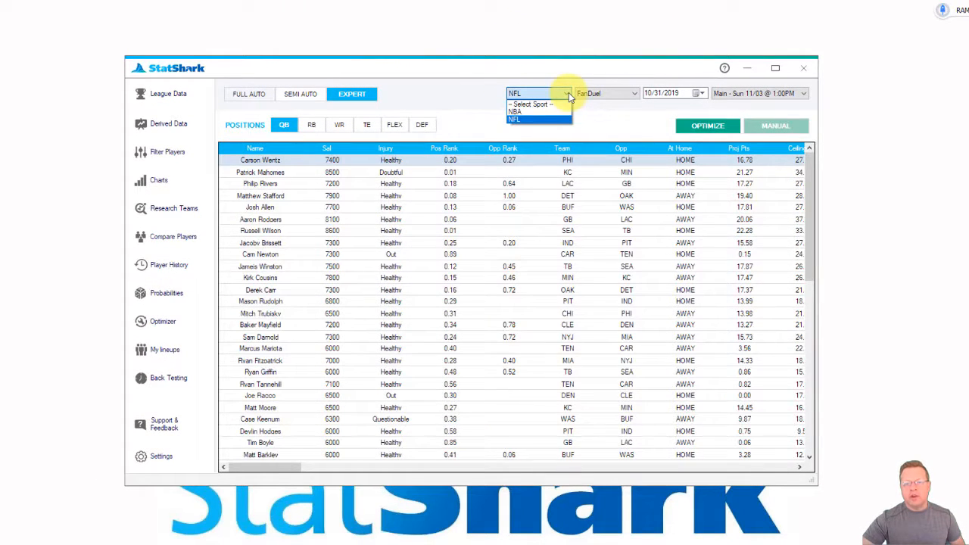
left_click(568, 92)
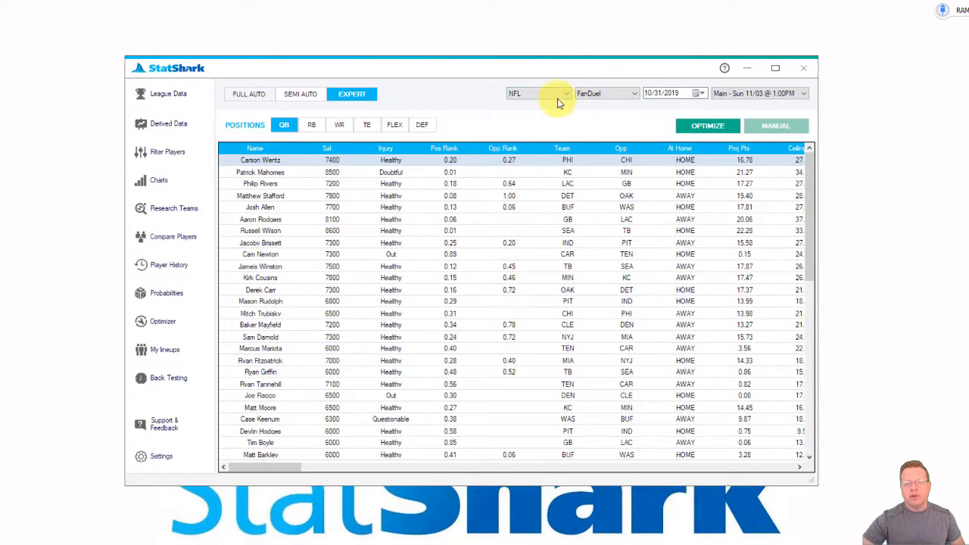
left_click(568, 95)
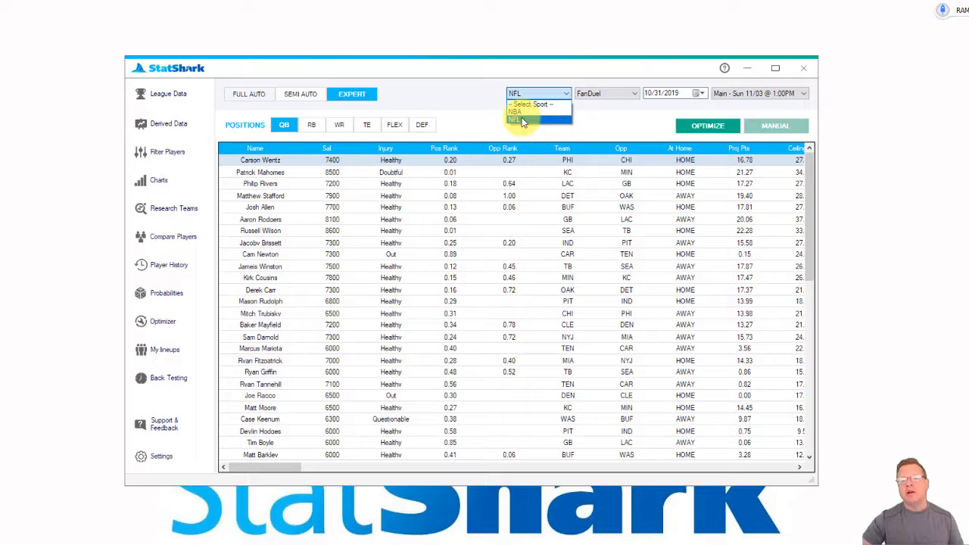
left_click(481, 100)
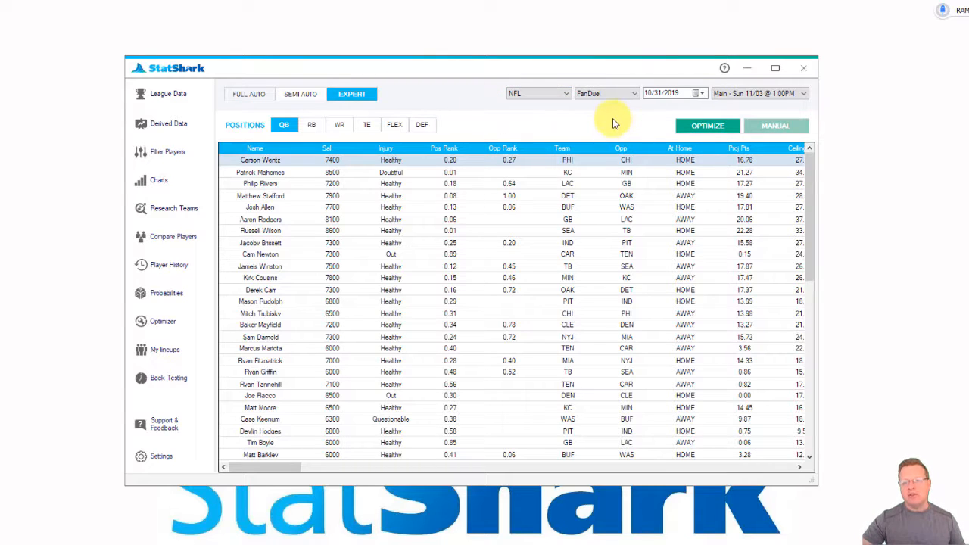
left_click(636, 93)
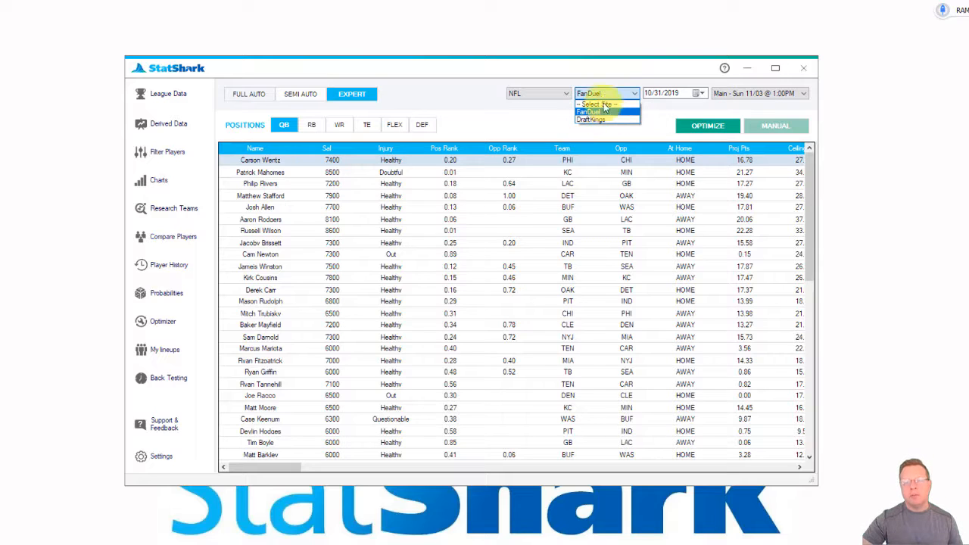
left_click(613, 78)
left_click(703, 94)
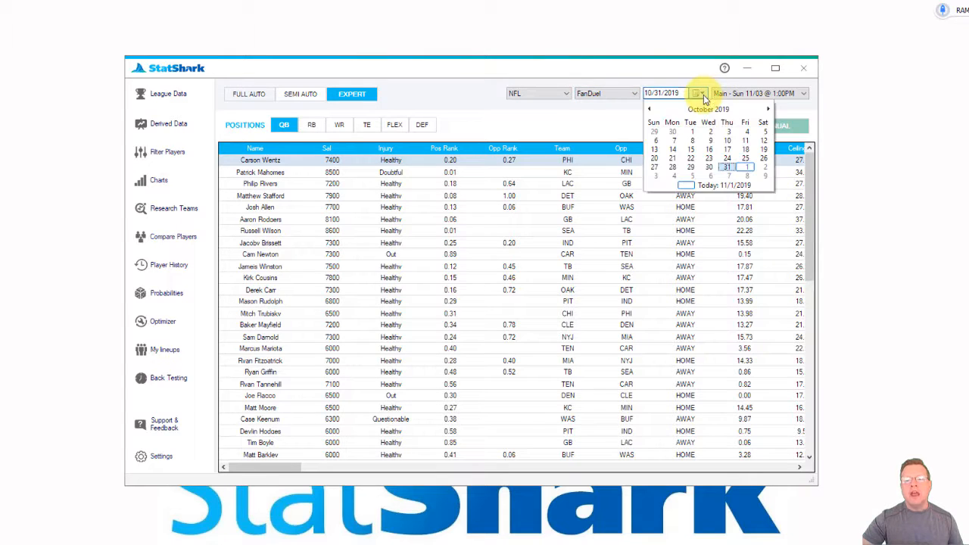
left_click(703, 95)
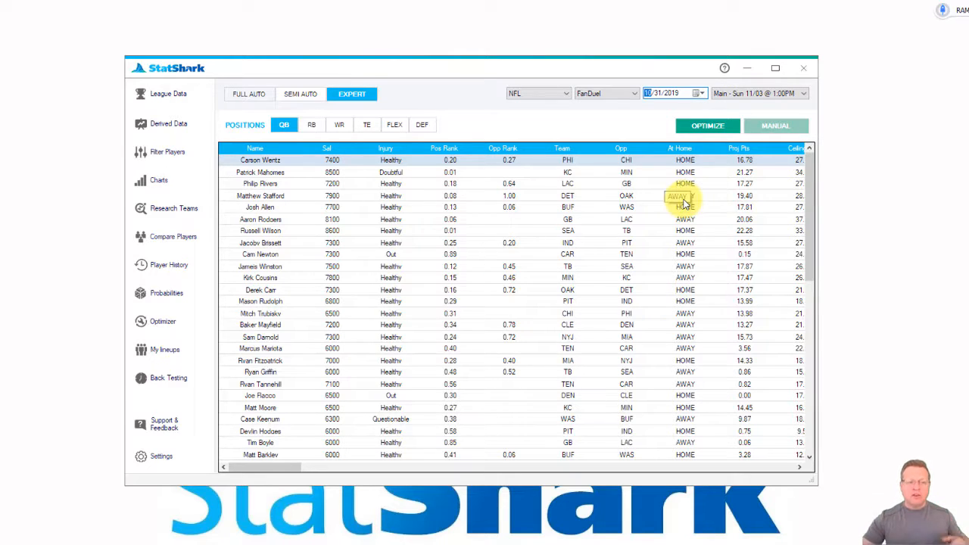
Step: Switch to Semi Auto mode, view the player filter window and close it, and look at the contest slate options
left_click(257, 94)
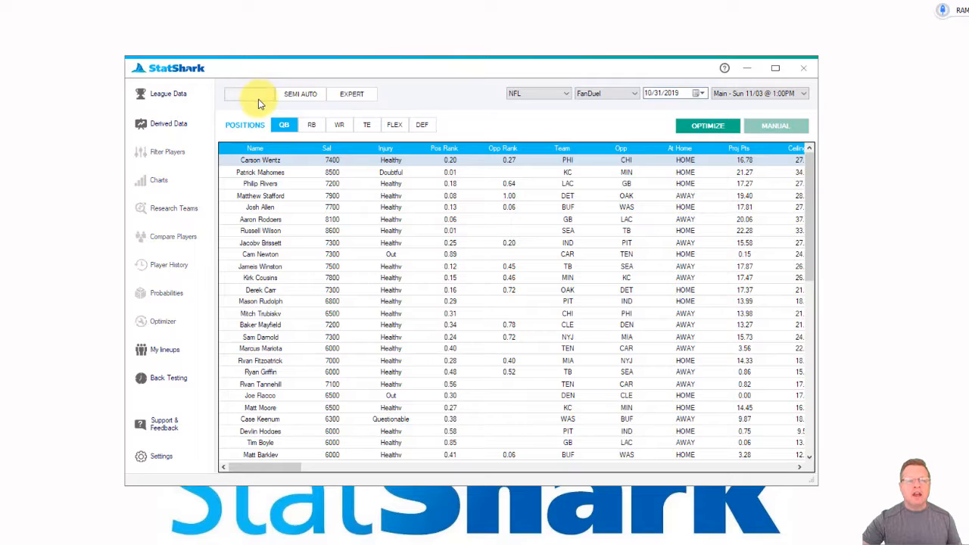
left_click(310, 97)
left_click(152, 154)
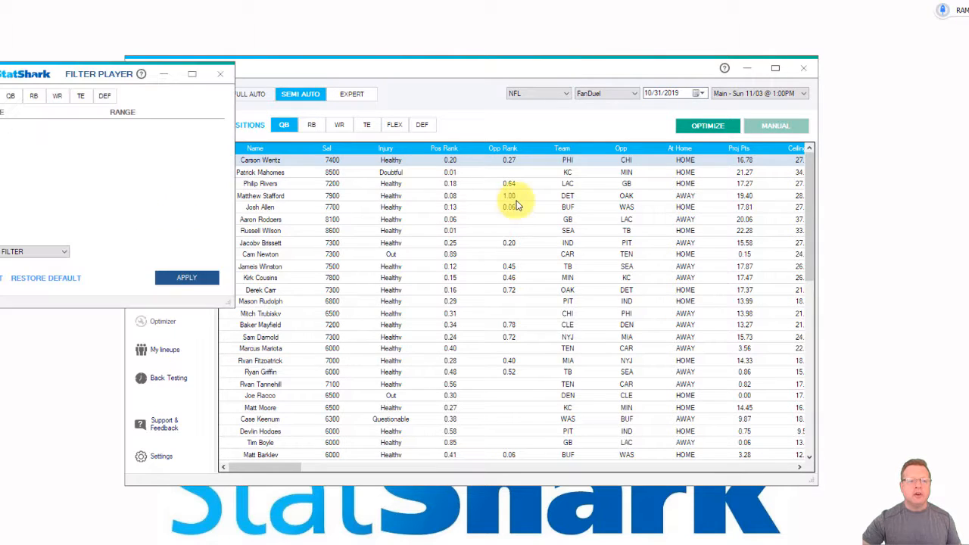
left_click_drag(128, 72, 223, 62)
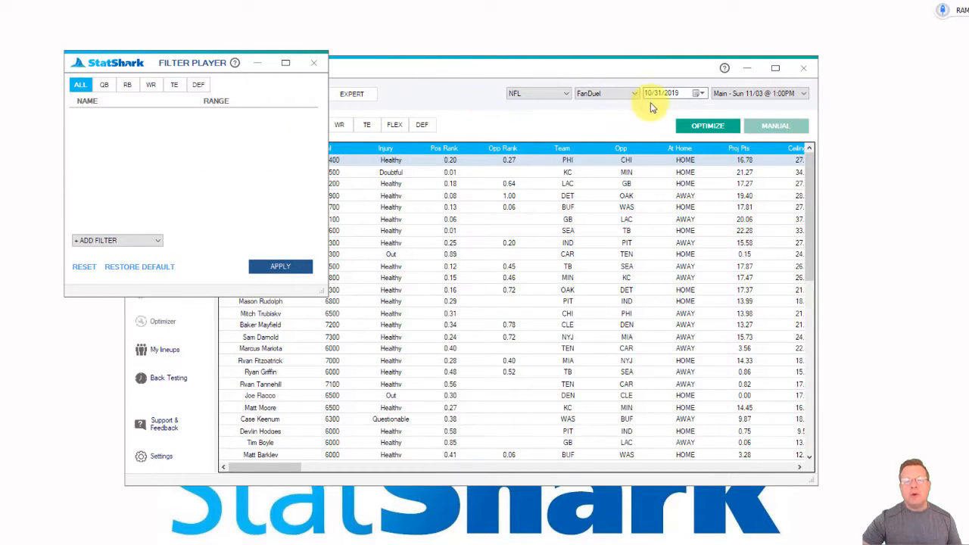
left_click(315, 64)
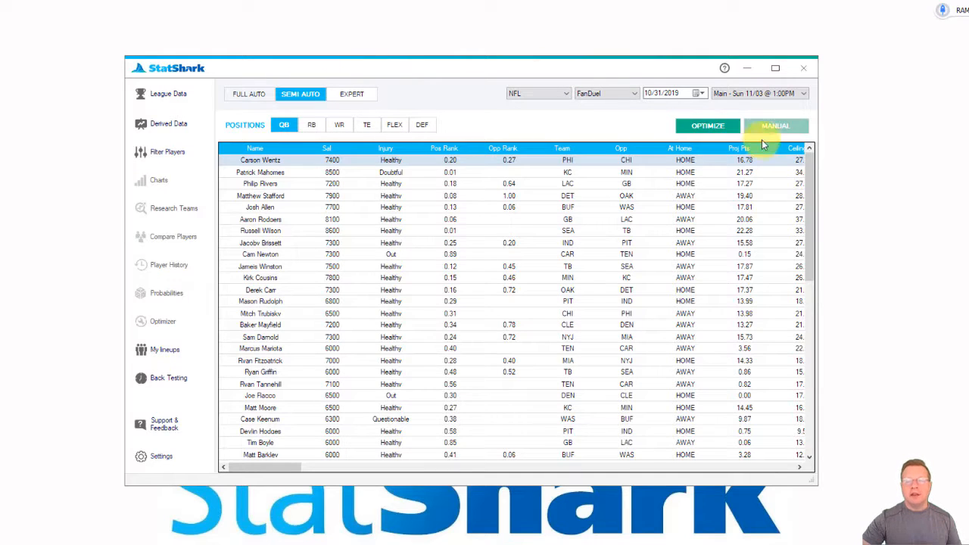
left_click(804, 93)
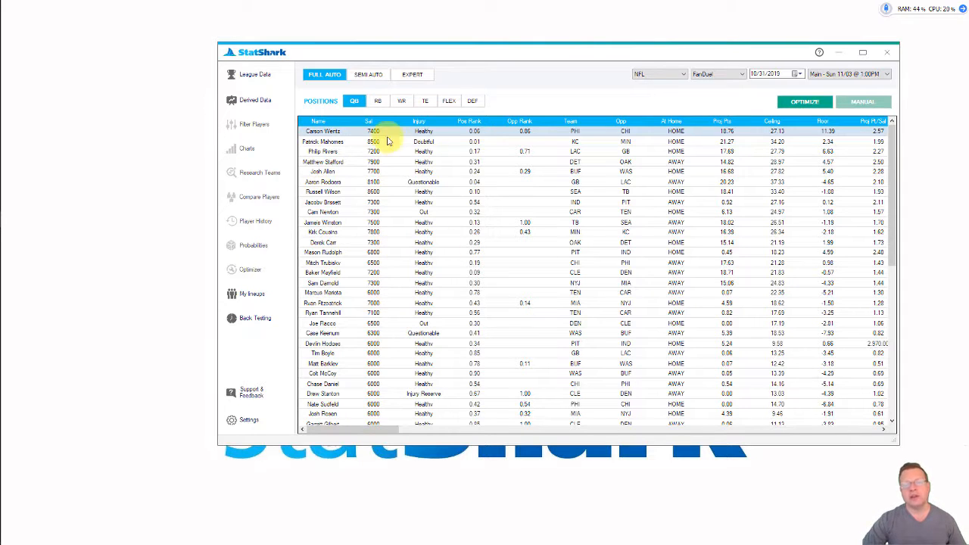
Step: Cycle through the Expert and Semi Auto modes and return to Full Auto mode
left_click(412, 75)
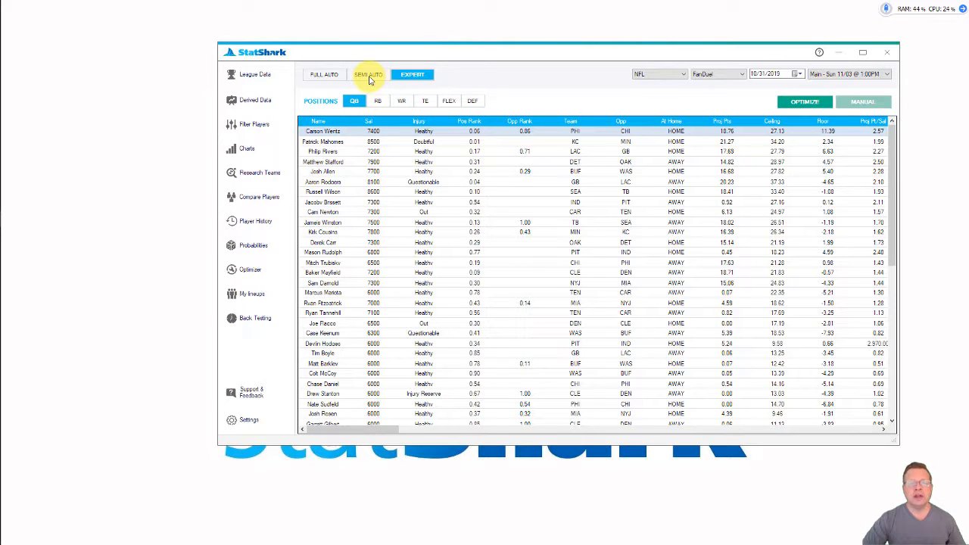
left_click(370, 77)
left_click(334, 78)
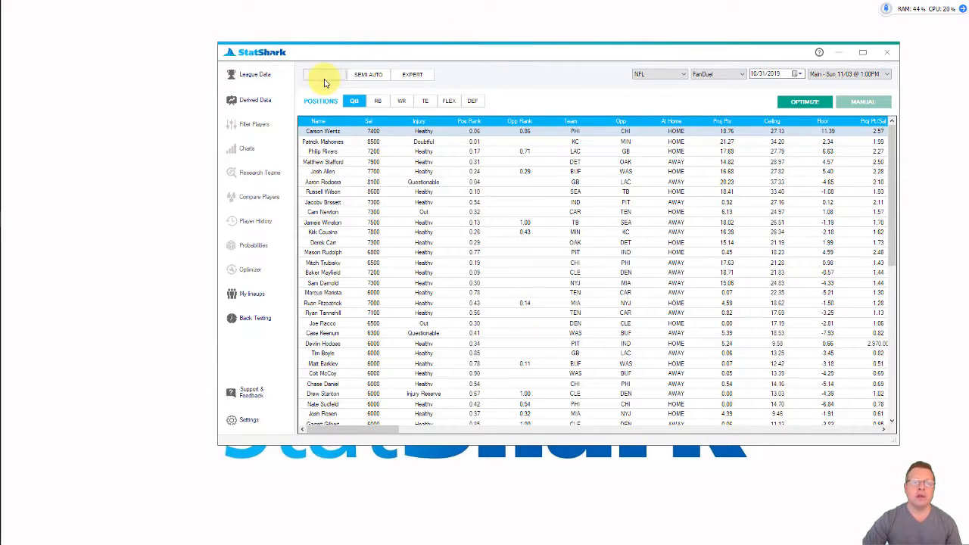
left_click(324, 76)
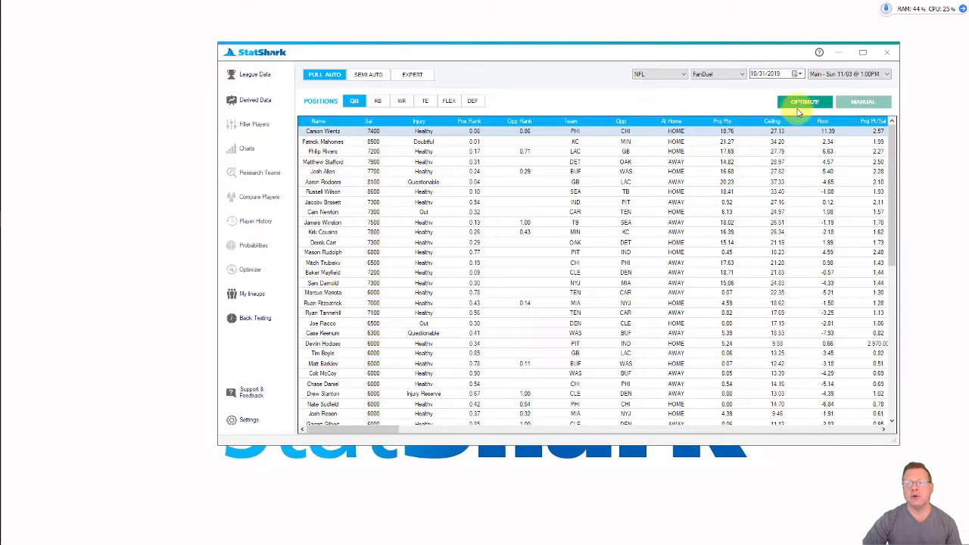
Step: Generate optimized lineups for the selected slate in Full Auto mode and enlarge the resulting lineups window
left_click(801, 103)
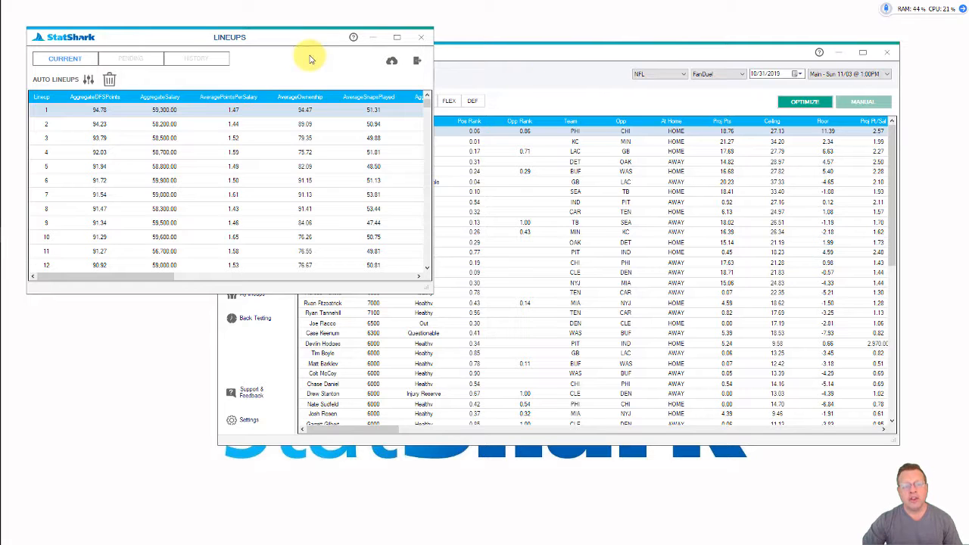
left_click_drag(303, 42, 367, 60)
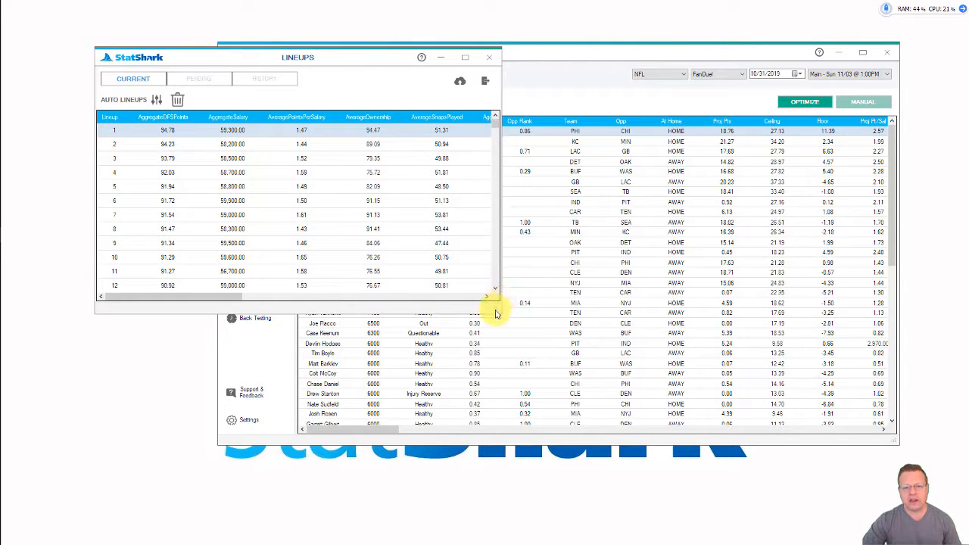
left_click_drag(499, 303, 729, 406)
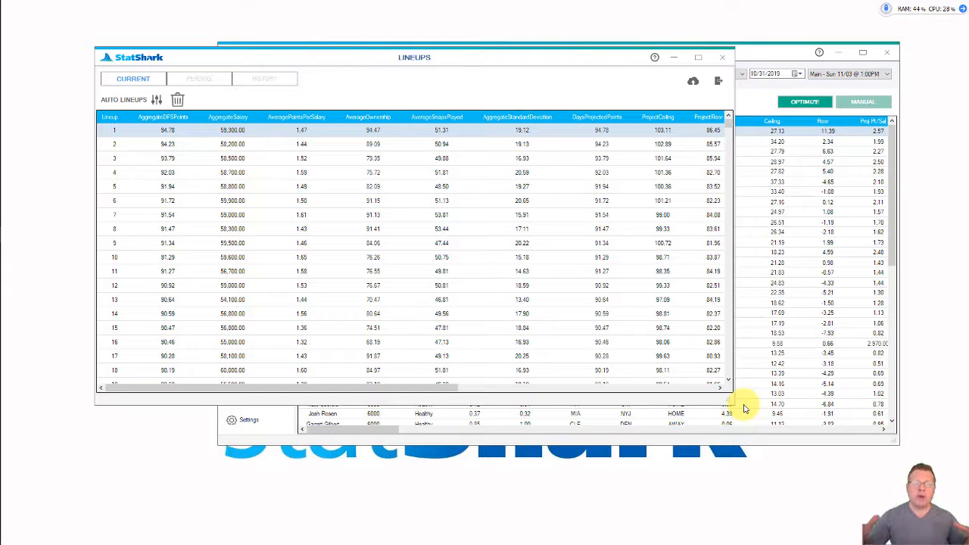
Step: Add AggregateDFSPoints, AggregateSalary and AverageOwnership to the lineup filters, and close the filter window without applying them
left_click(156, 99)
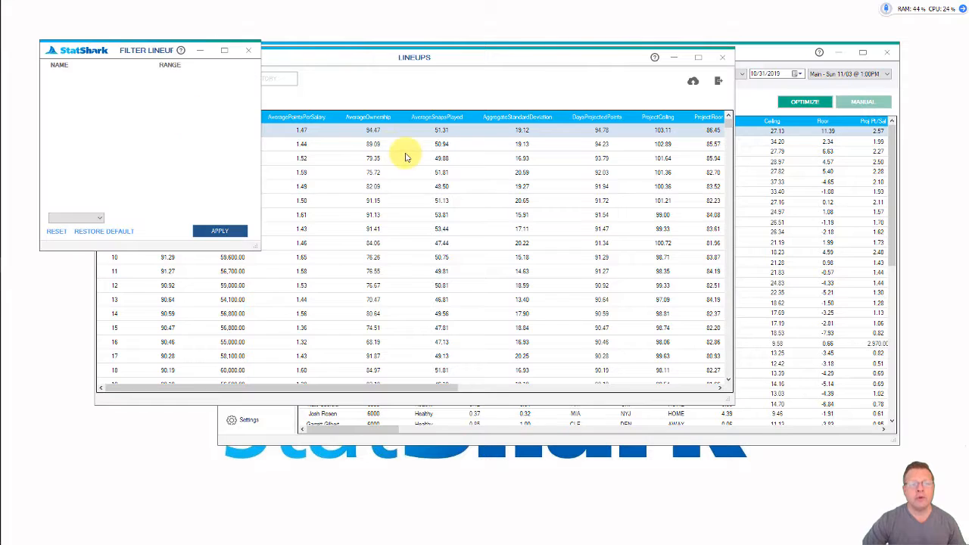
left_click(100, 219)
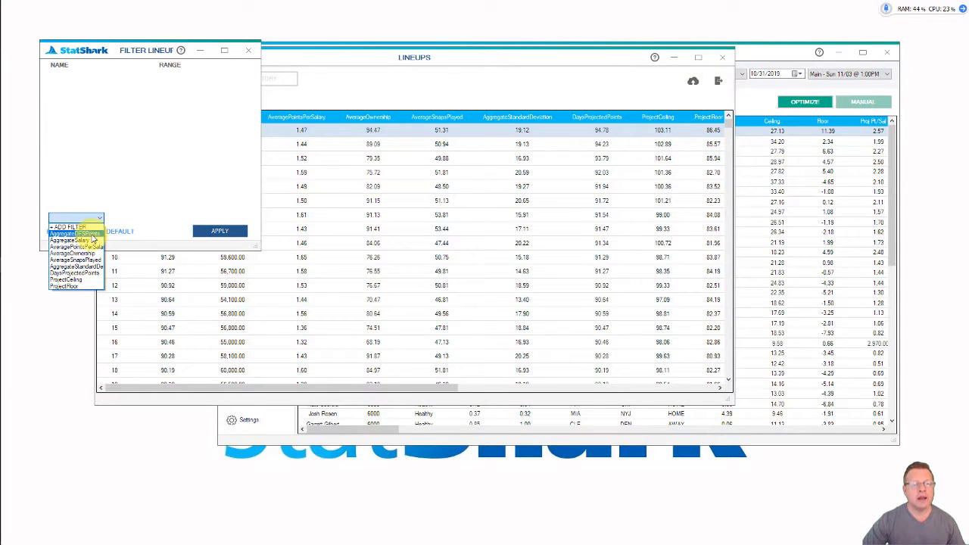
left_click(92, 235)
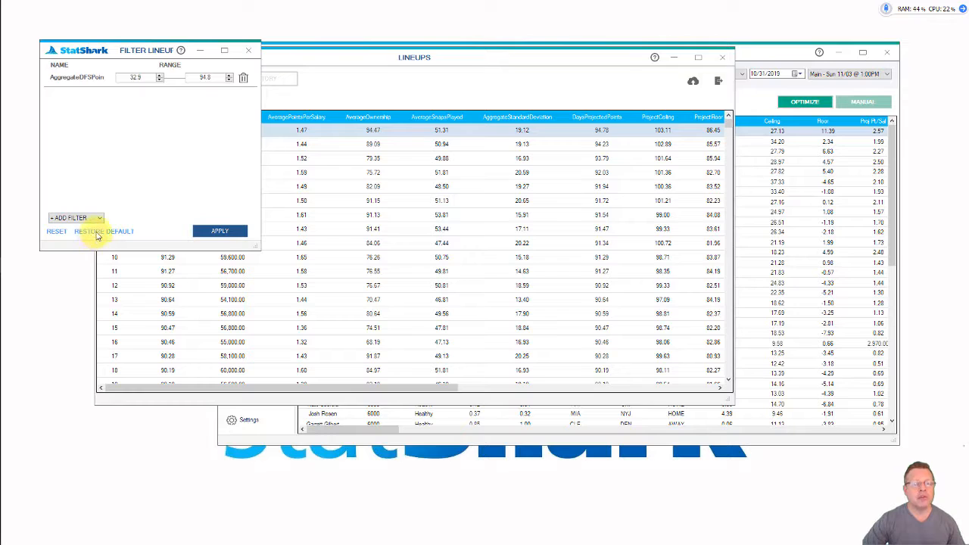
left_click(99, 219)
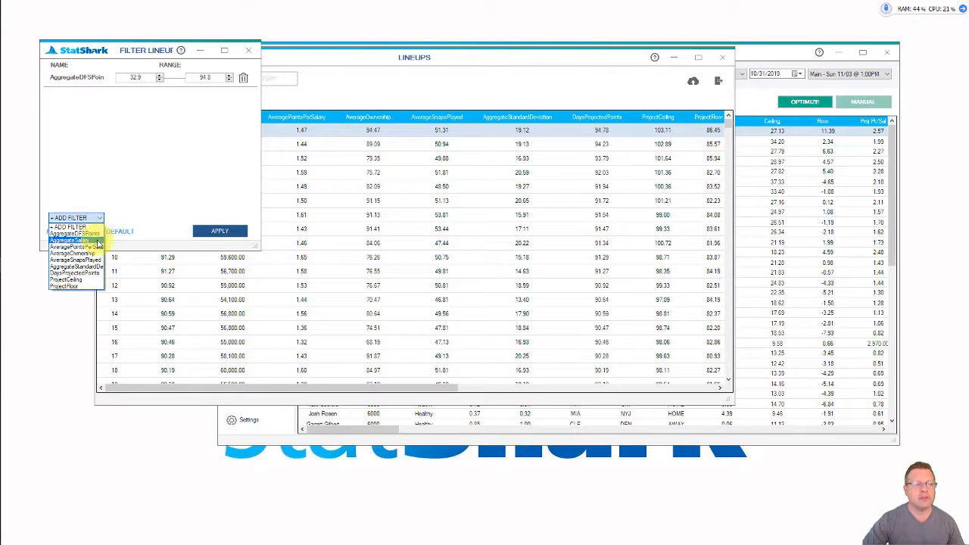
left_click(90, 244)
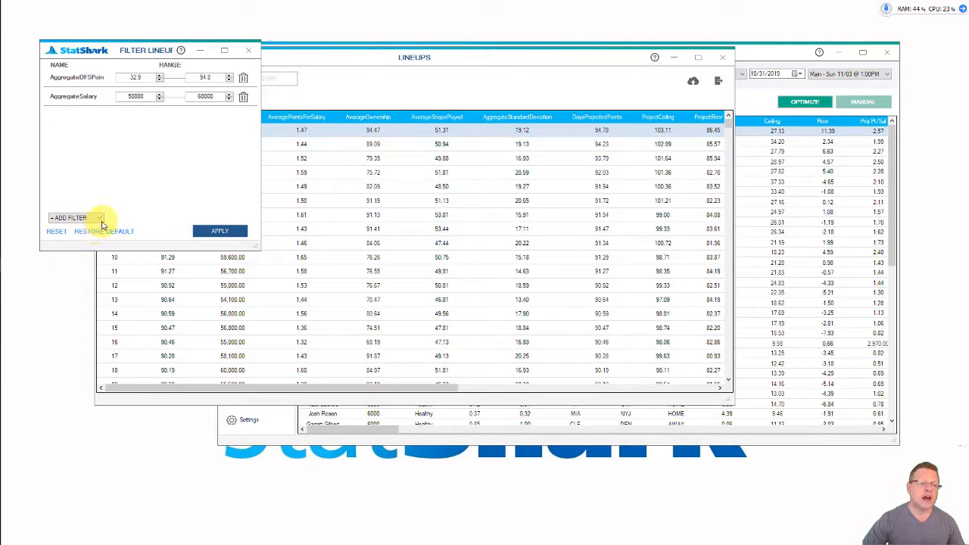
left_click(99, 220)
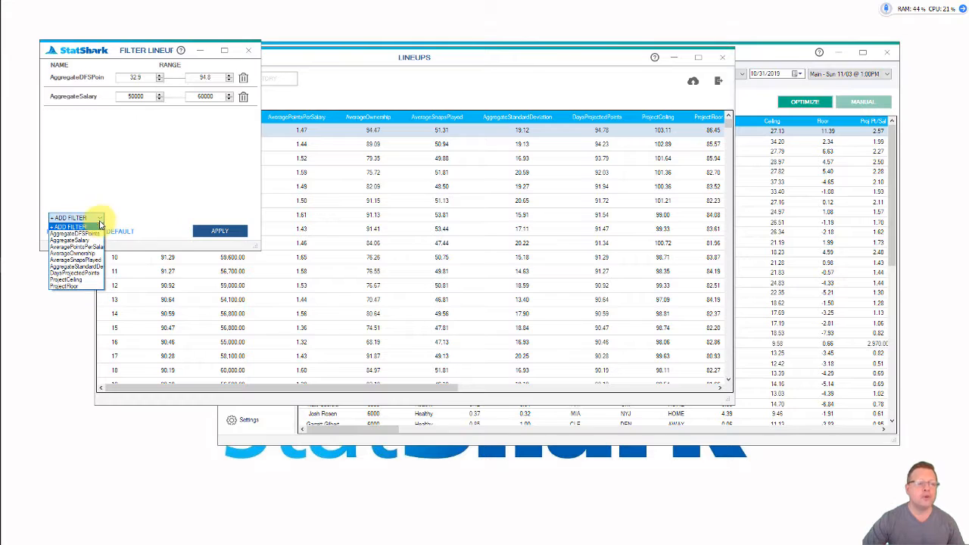
left_click(78, 254)
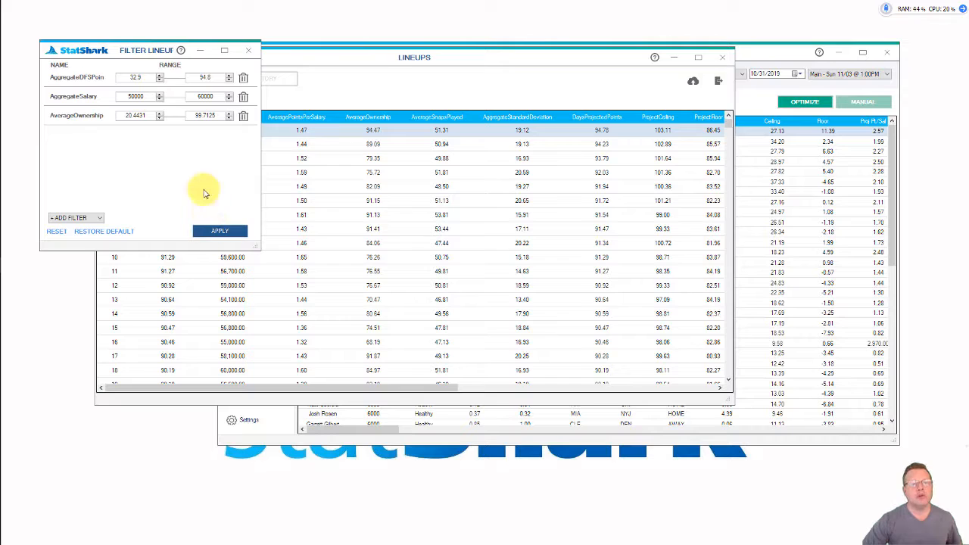
left_click(249, 51)
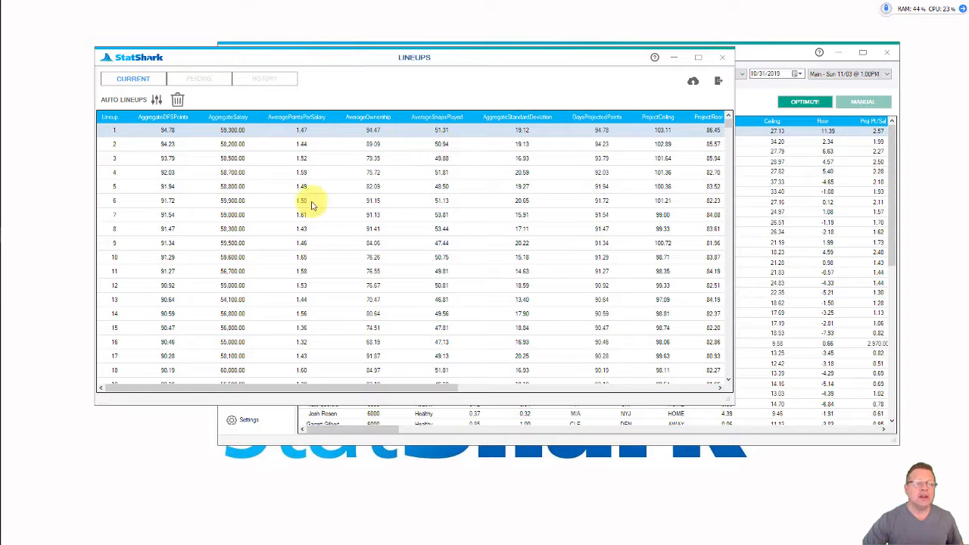
Step: Sort the generated lineups by AggregateSalary and by AveragePointsPerSalary, lowest values first
left_click(231, 121)
left_click(298, 121)
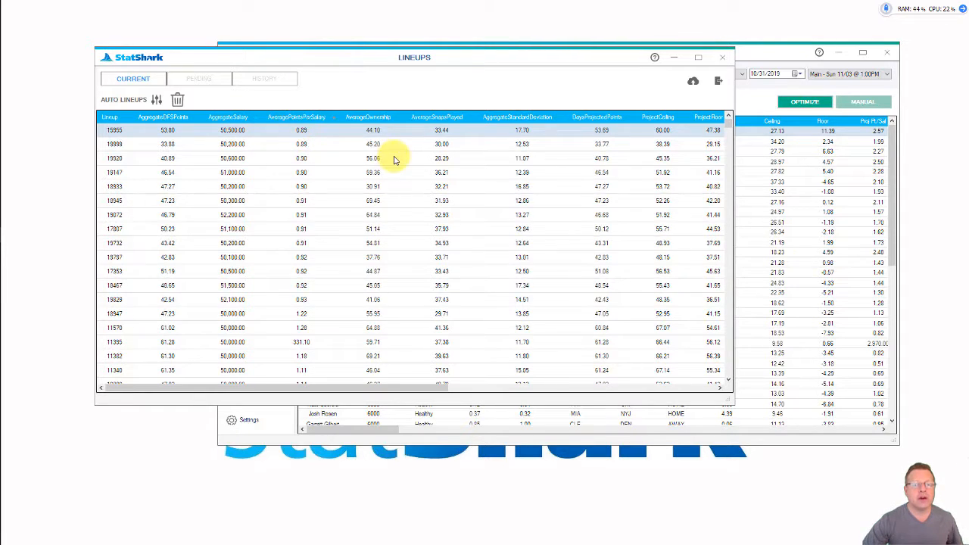
Step: Sort the generated lineups by AverageOwnership, lowest first, and by AggregateDFSPoints, highest first
left_click(362, 119)
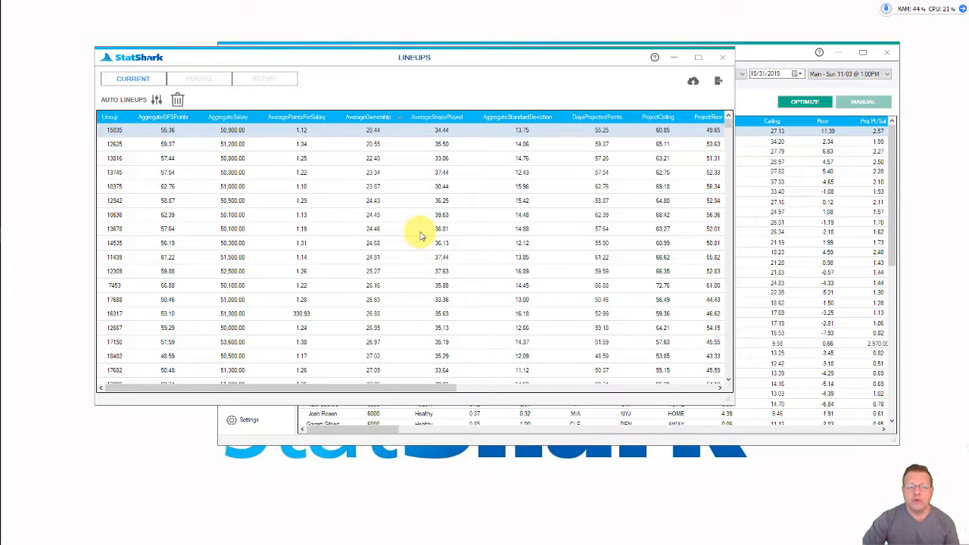
left_click(182, 118)
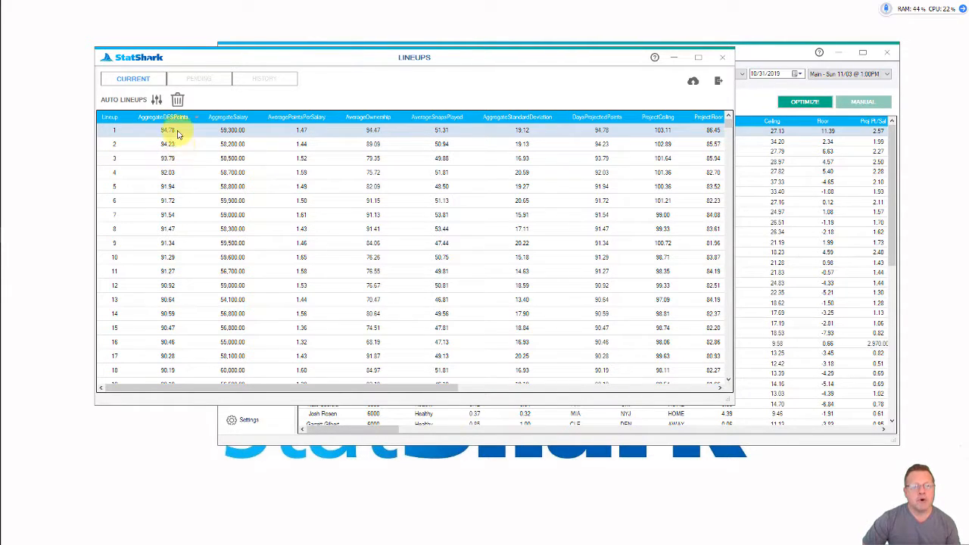
scroll(170, 172, "down", 1)
scroll(168, 172, "up", 1)
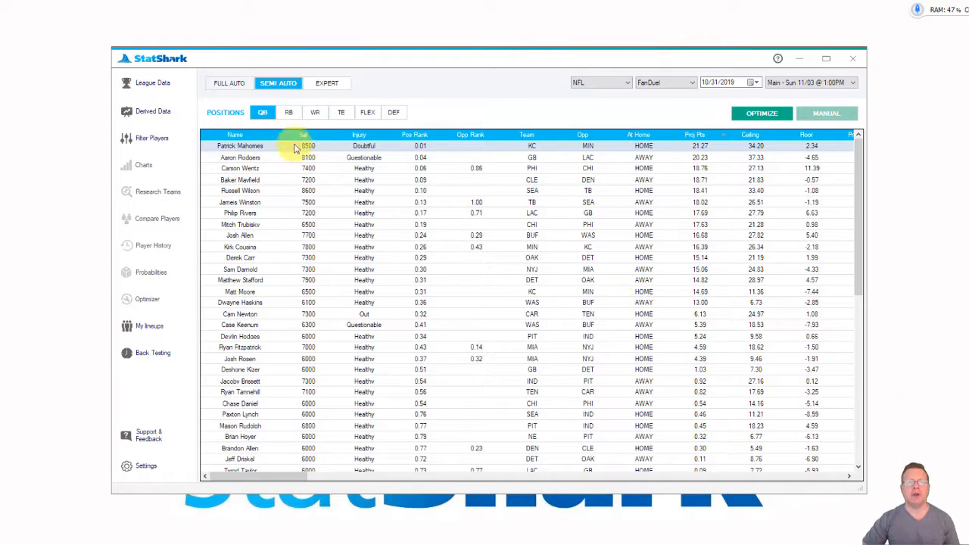
Step: Switch to Semi Auto mode, and view the lineup workflow diagram in Snipping Tool before minimizing it
left_click(279, 85)
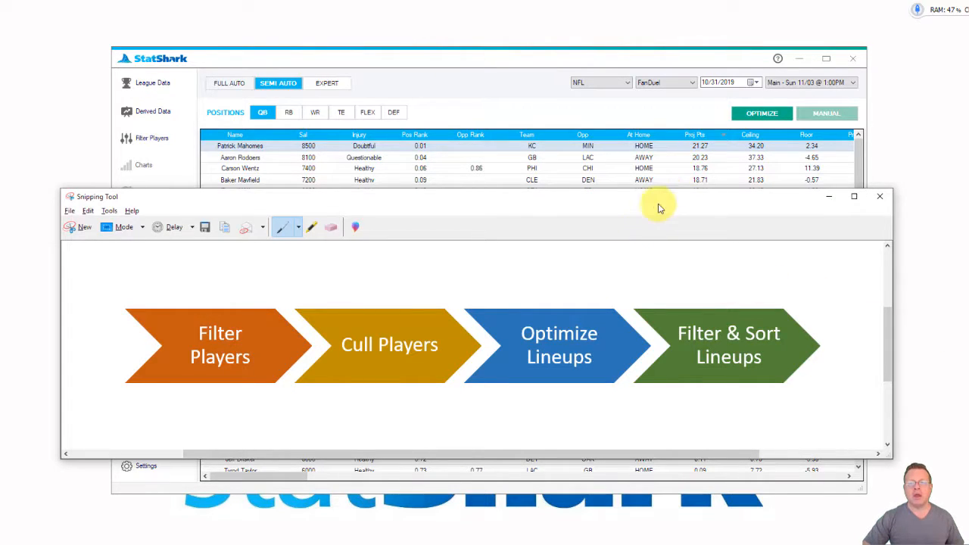
left_click_drag(658, 207, 681, 155)
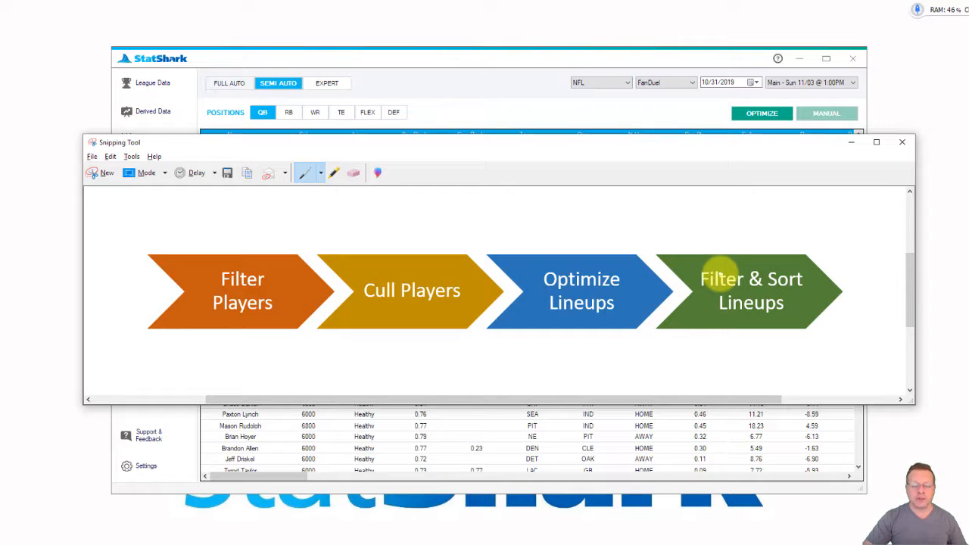
left_click(850, 143)
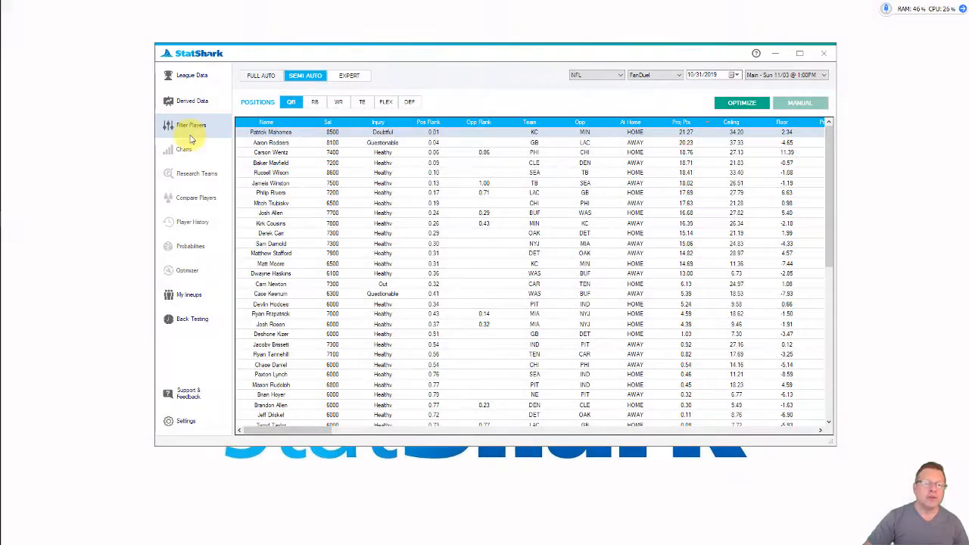
Step: Open the player filter window and move it over the player list
left_click(190, 129)
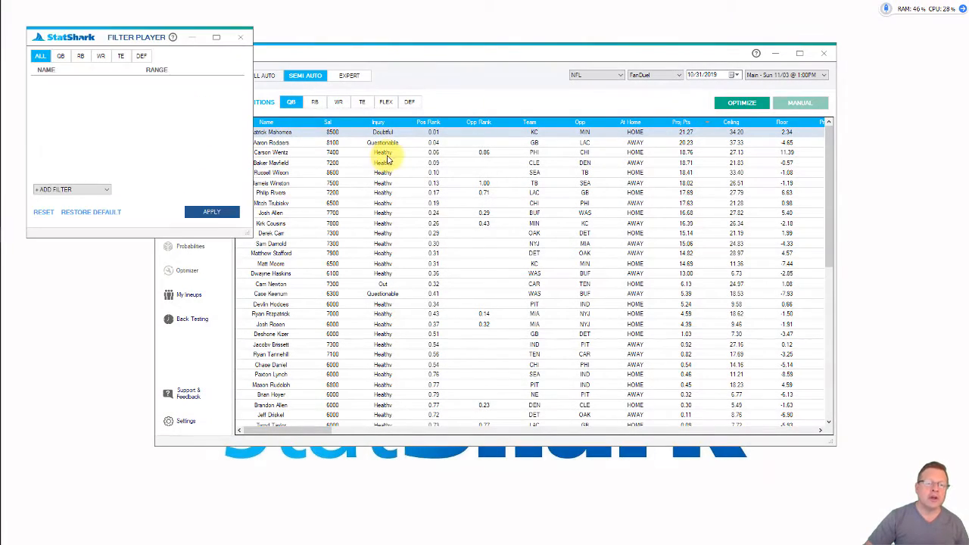
left_click_drag(144, 39, 317, 56)
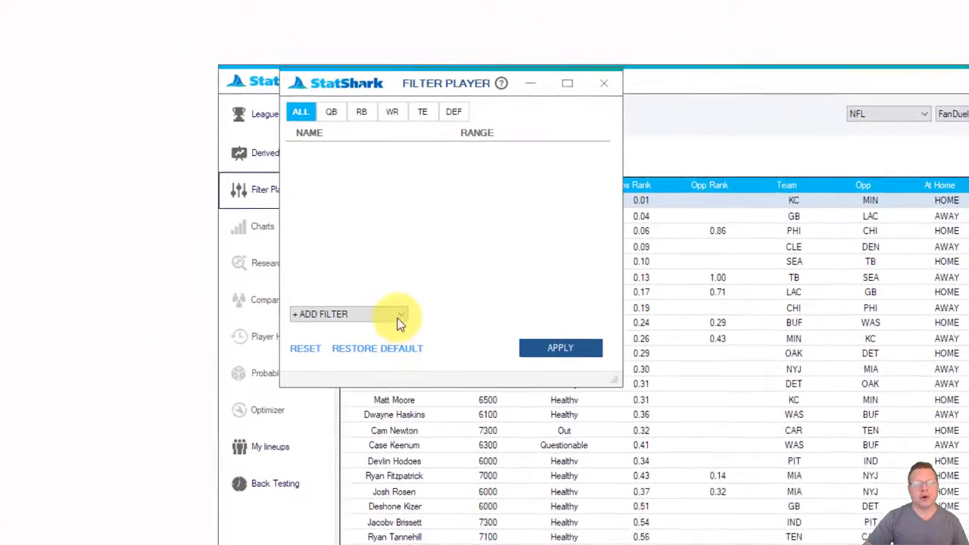
left_click(401, 315)
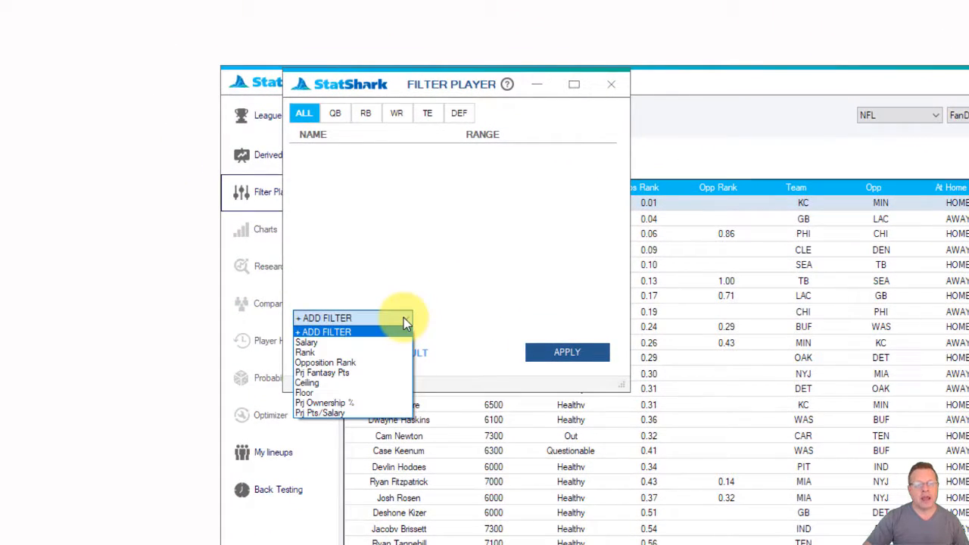
left_click(319, 343)
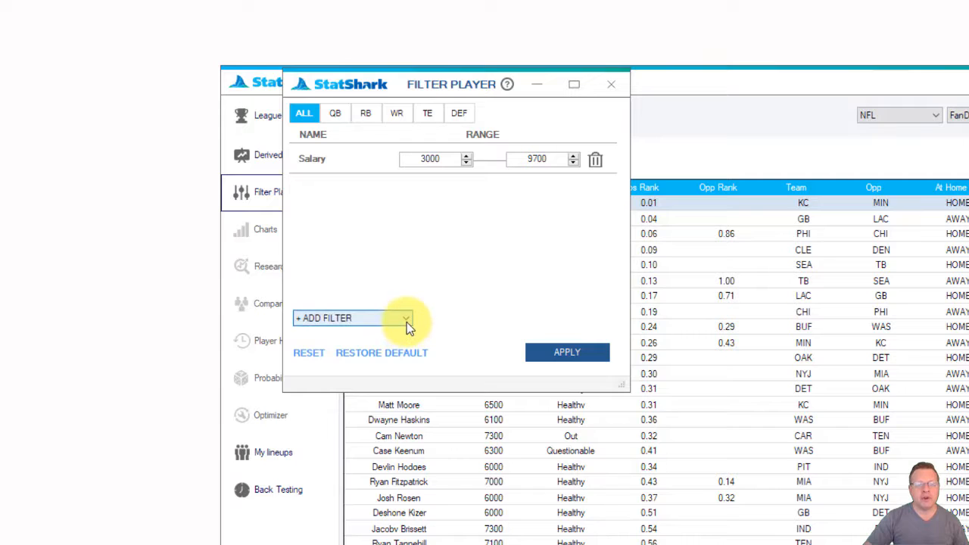
left_click(595, 159)
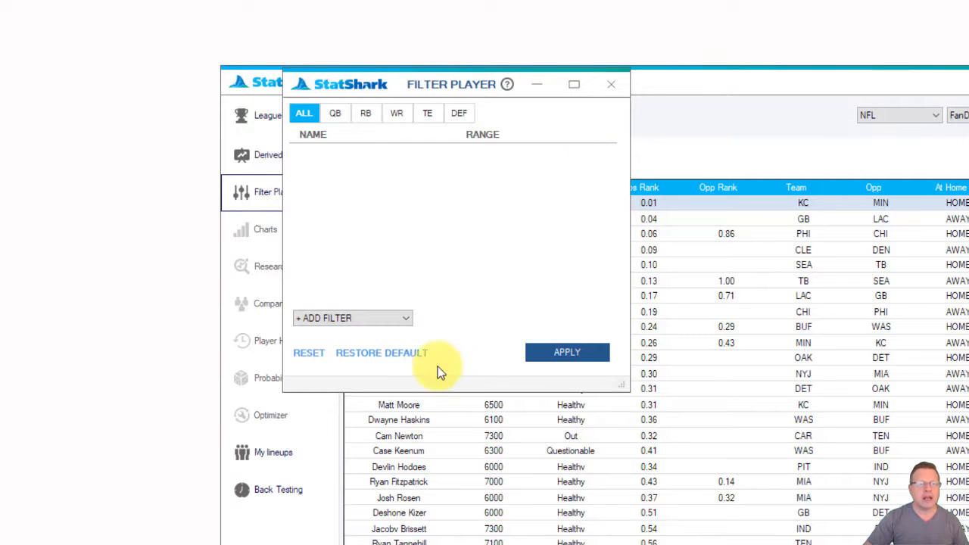
Step: Add a Rank filter for all positions and set its upper limit to .5
left_click(406, 319)
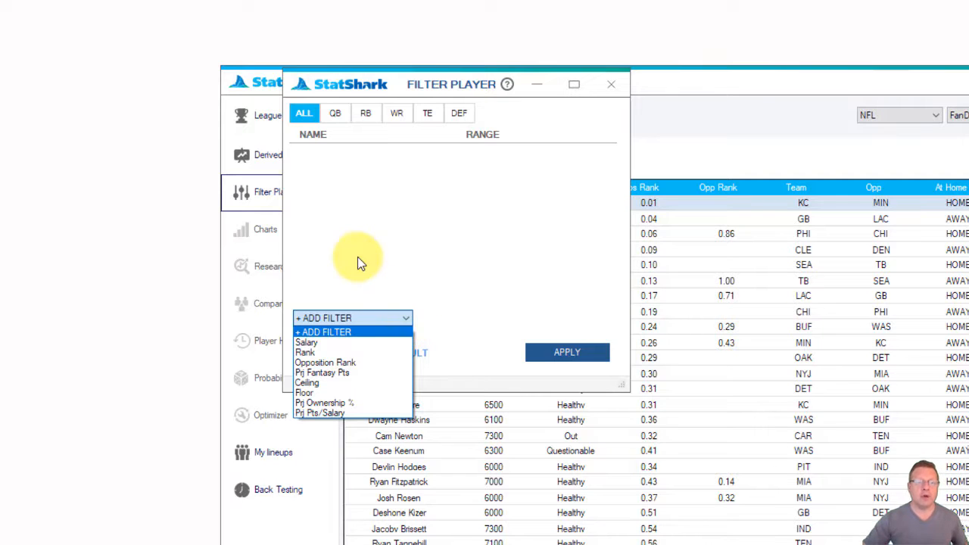
left_click(313, 351)
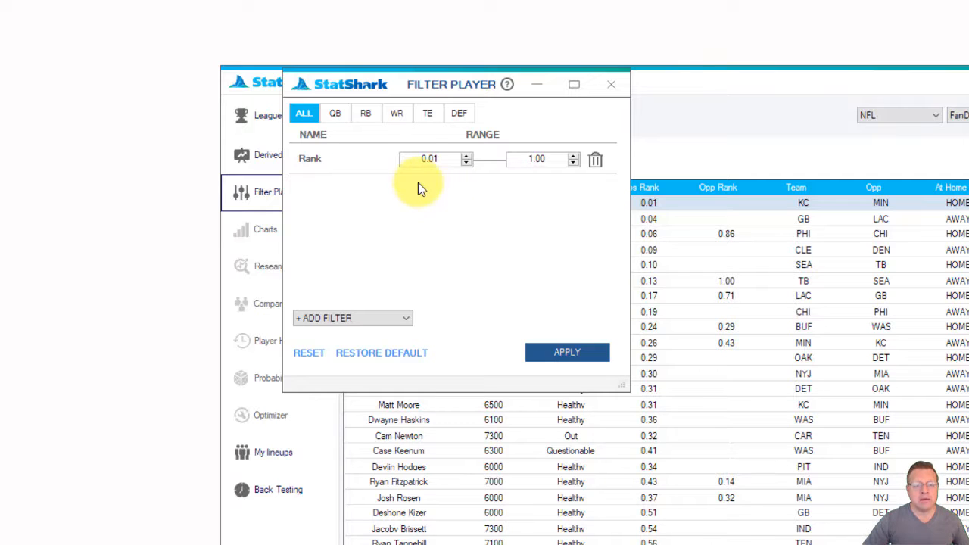
double_click(424, 158)
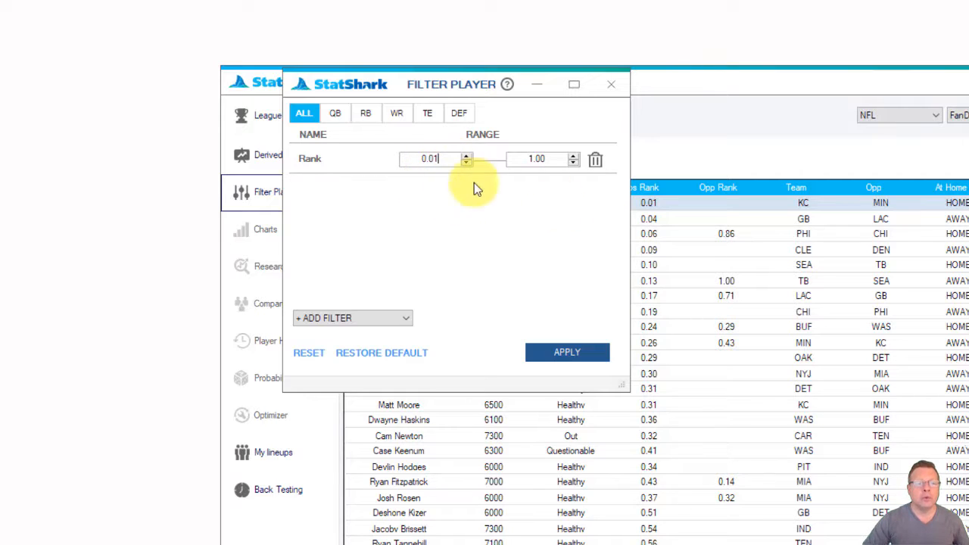
left_click(443, 159)
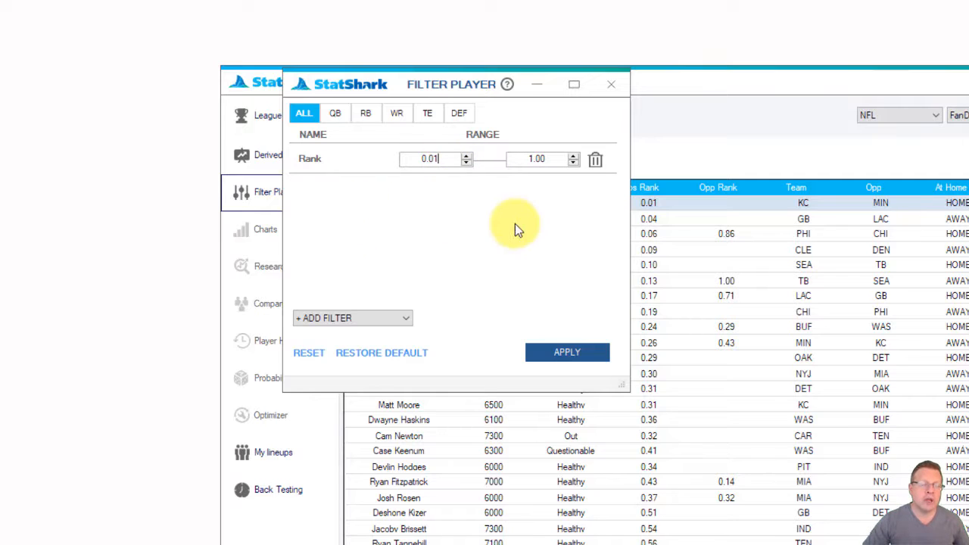
left_click(555, 159)
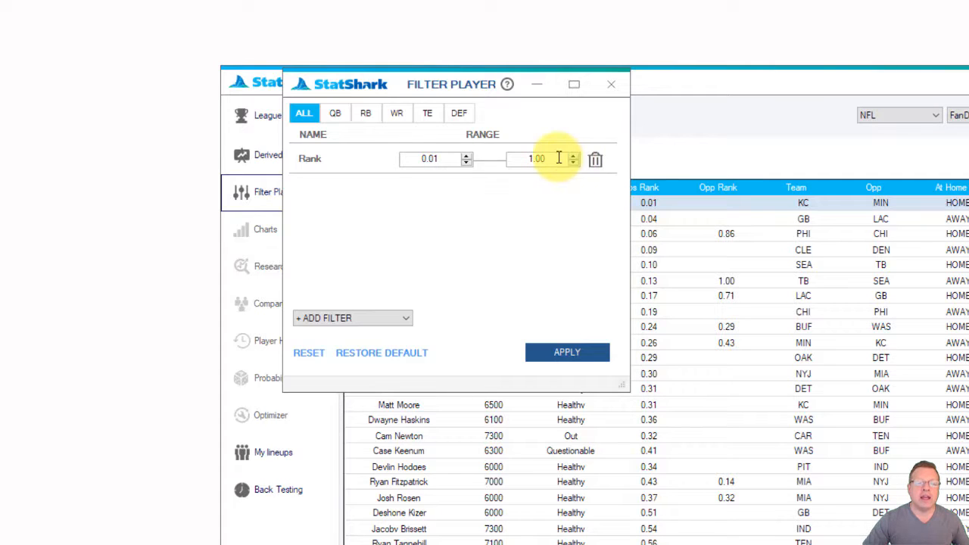
left_click_drag(541, 156, 504, 158)
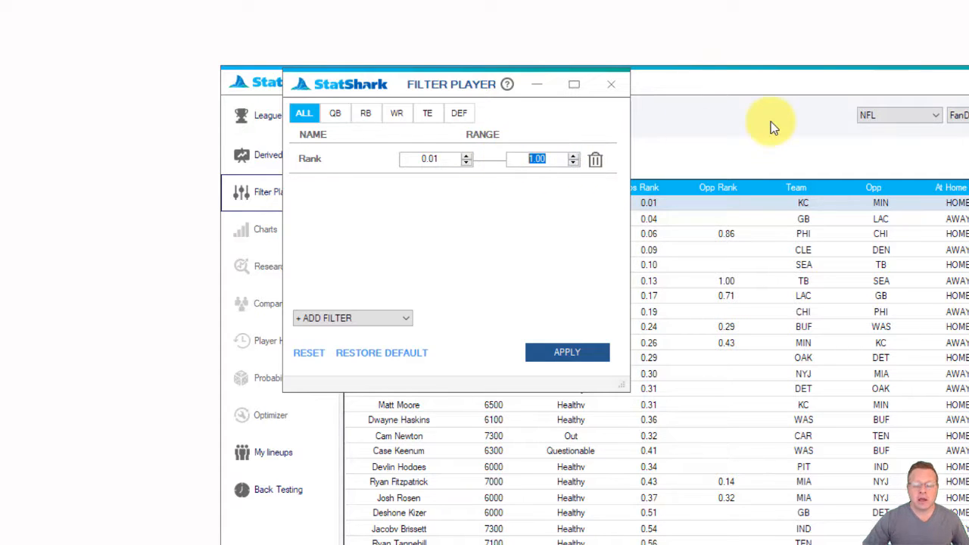
key("BackSpace")
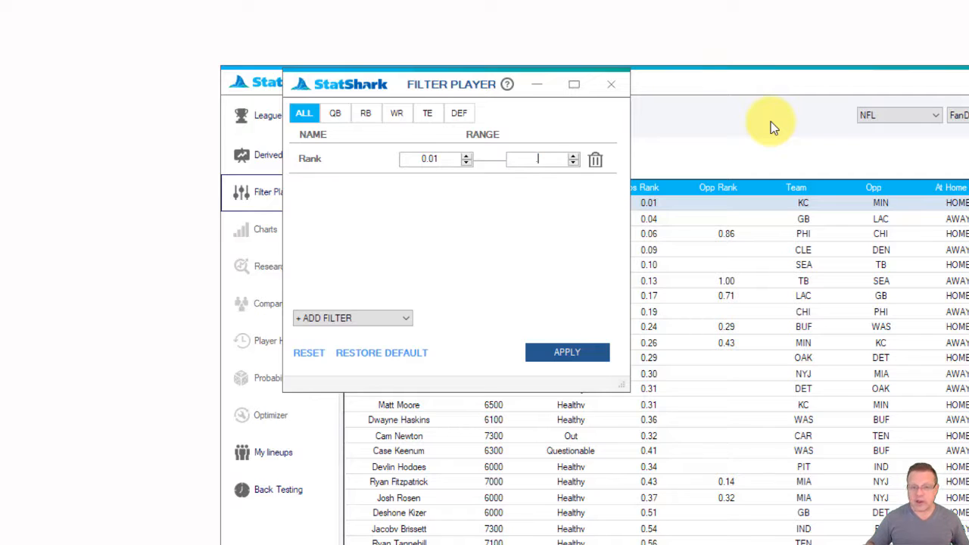
type(".5")
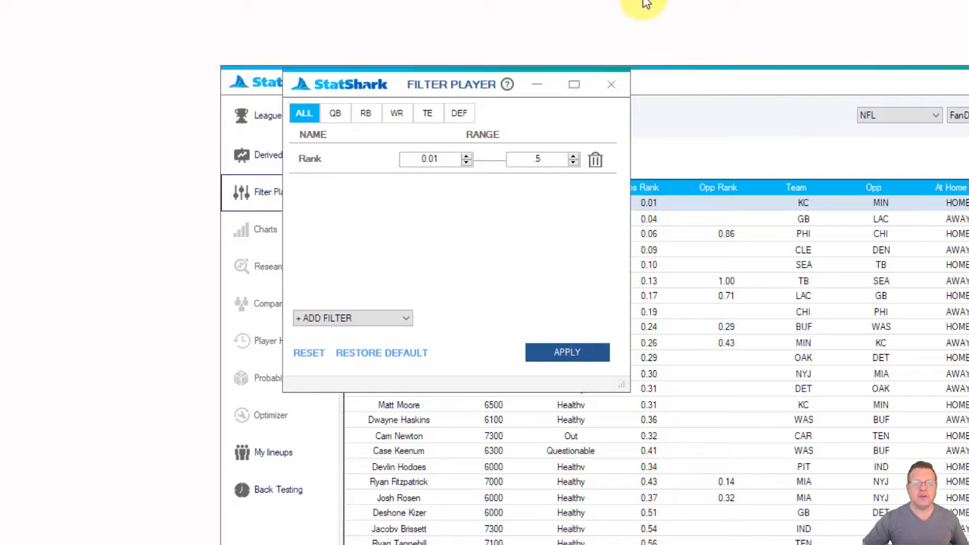
Step: Add a Ceiling filter for all positions with a minimum of 10
left_click(408, 319)
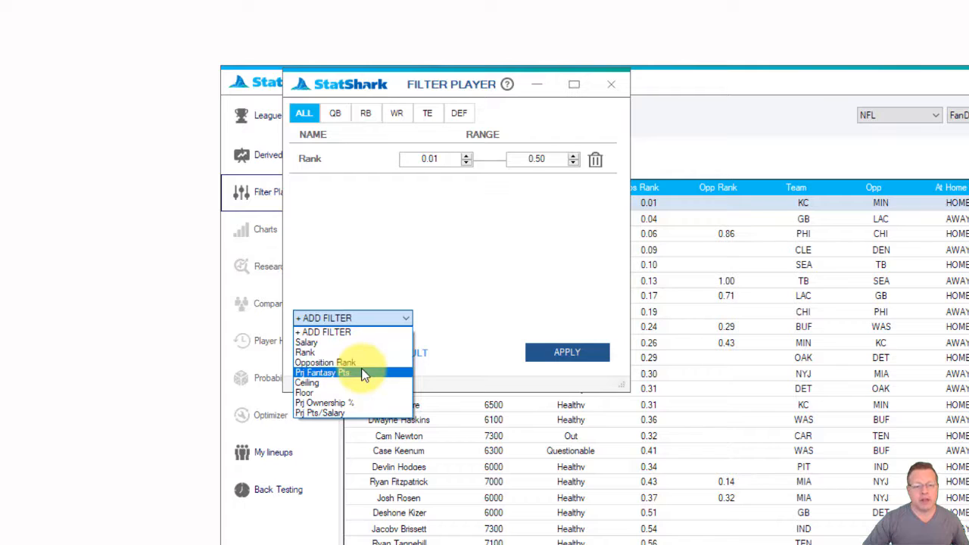
left_click(312, 383)
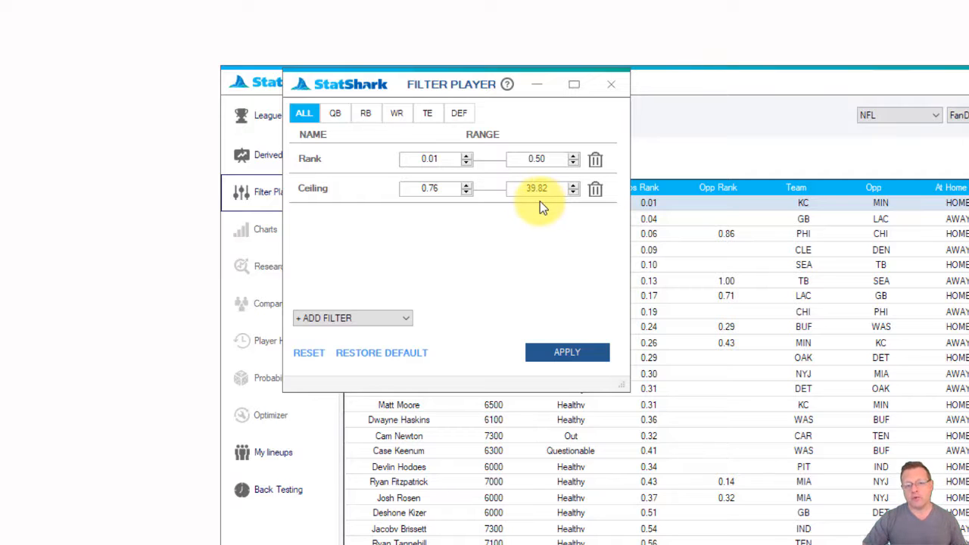
double_click(431, 188)
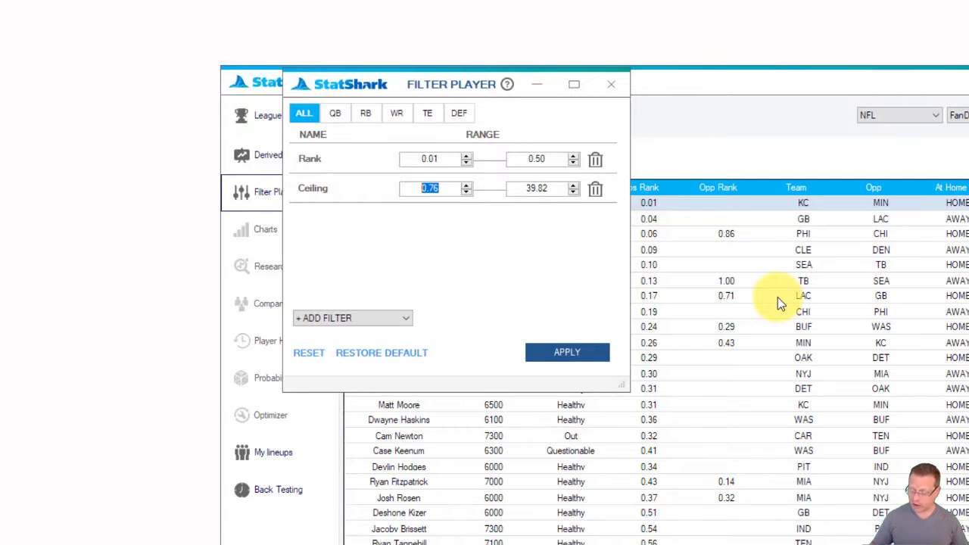
type("10")
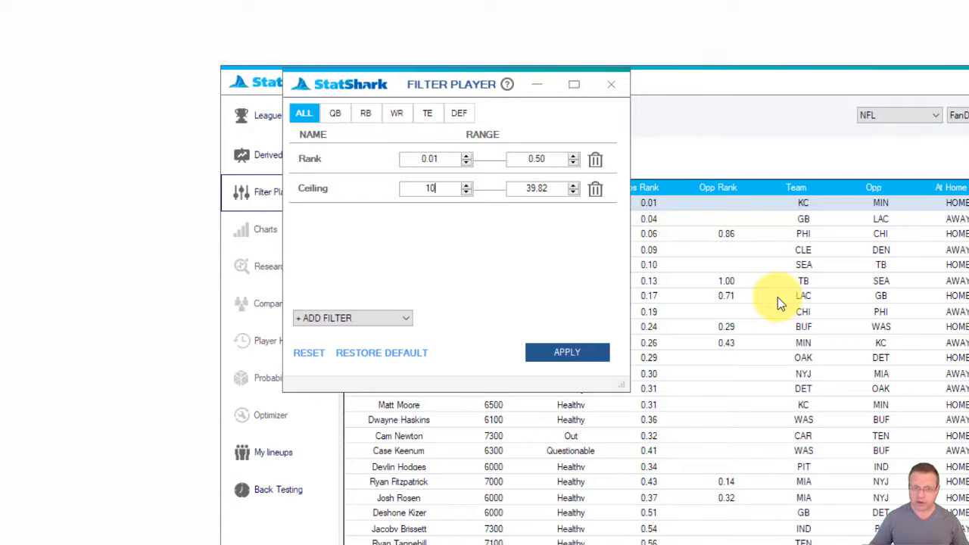
Step: Add a Prj Ownership % filter with a minimum of 30, and apply the player filters
left_click(405, 318)
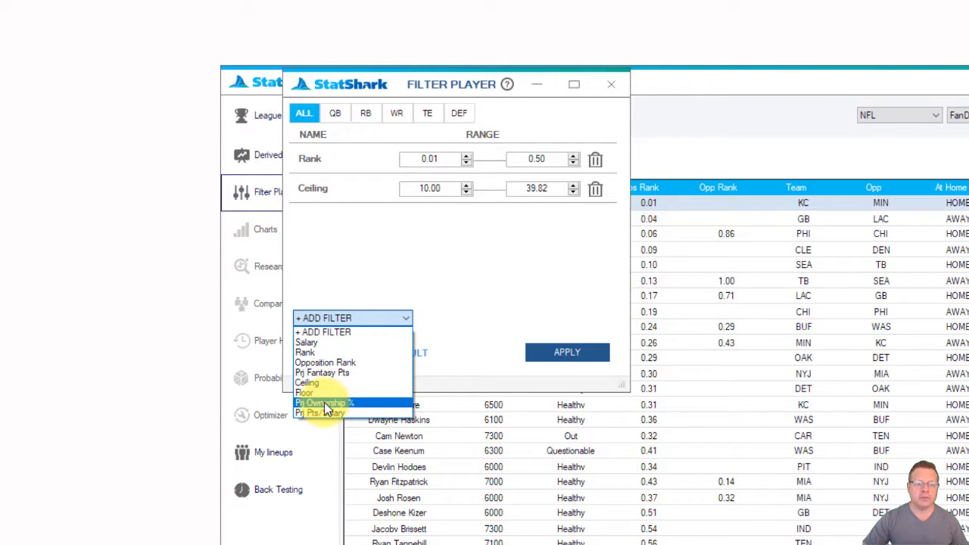
left_click(327, 404)
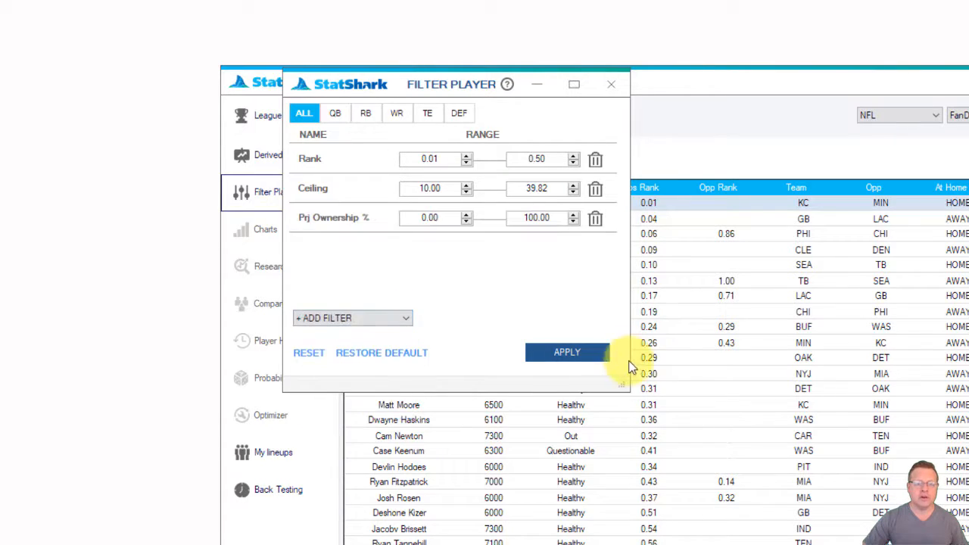
double_click(450, 220)
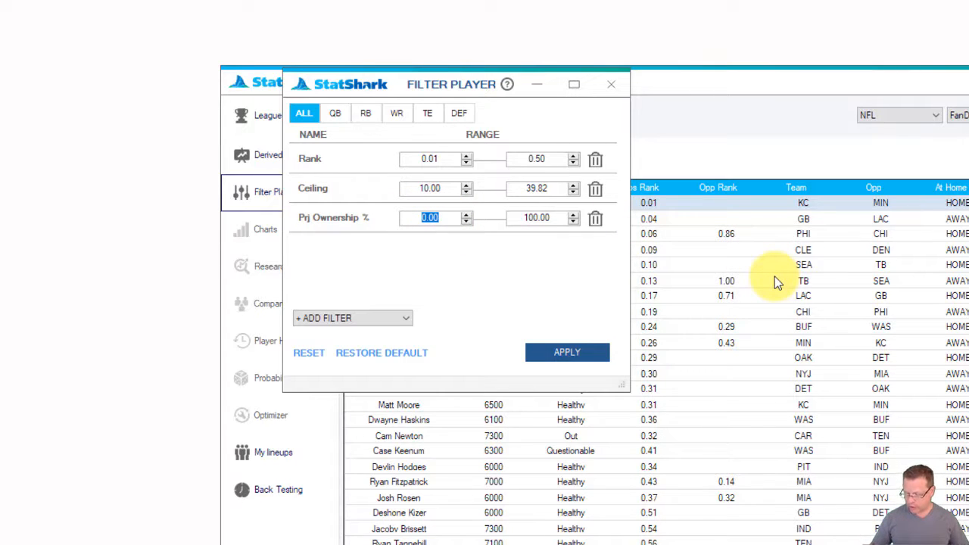
type("30")
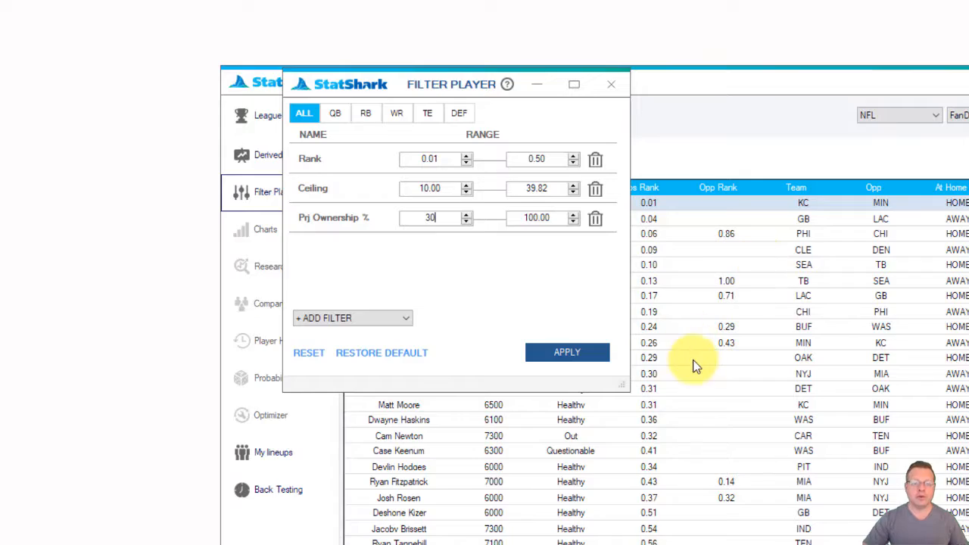
left_click(567, 352)
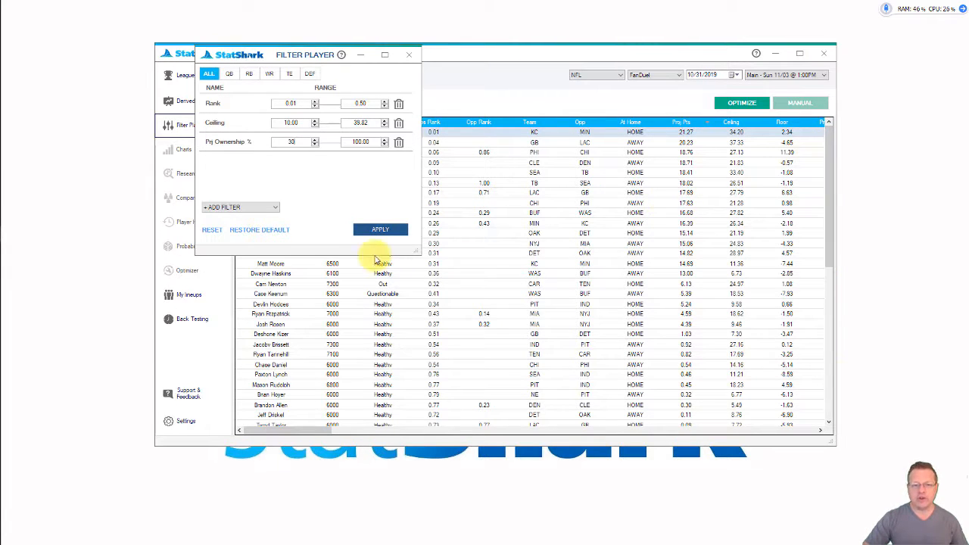
left_click(381, 231)
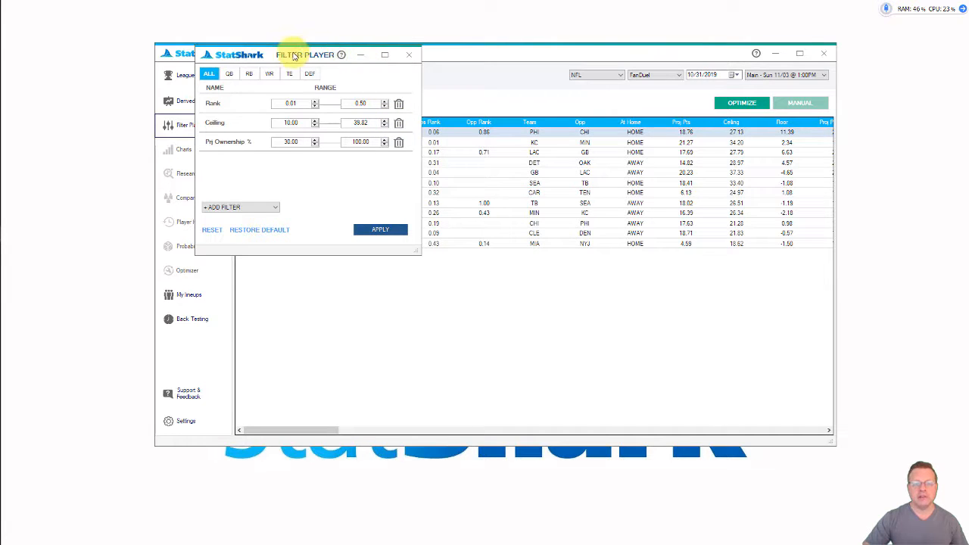
Step: Add a Position Rank filter for QB with an upper limit of .60, and return to the filters for all positions
left_click_drag(285, 56, 394, 310)
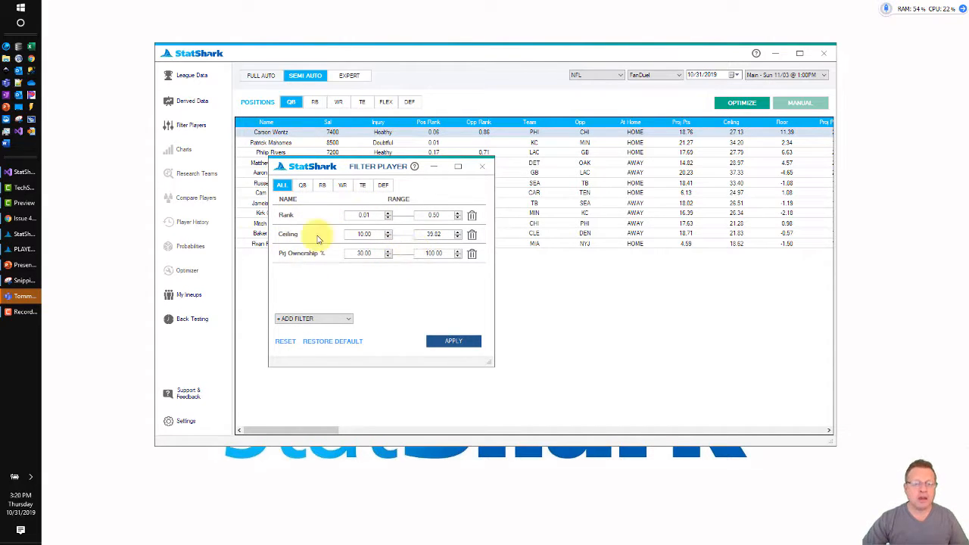
left_click(302, 185)
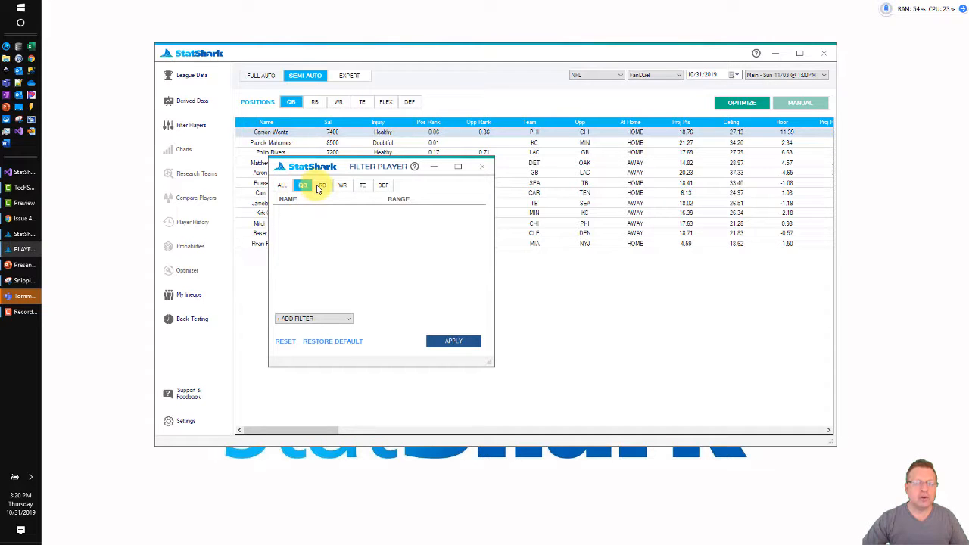
left_click(351, 321)
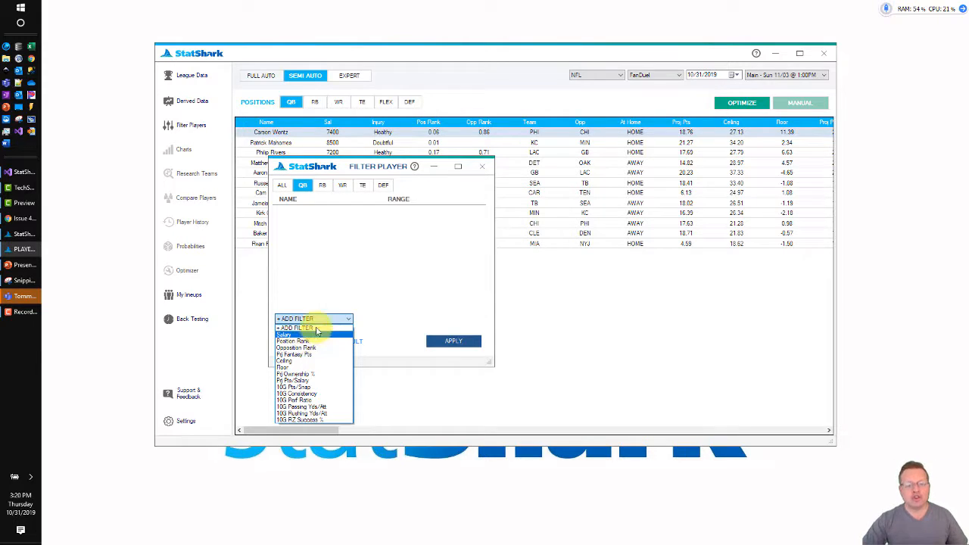
left_click(319, 341)
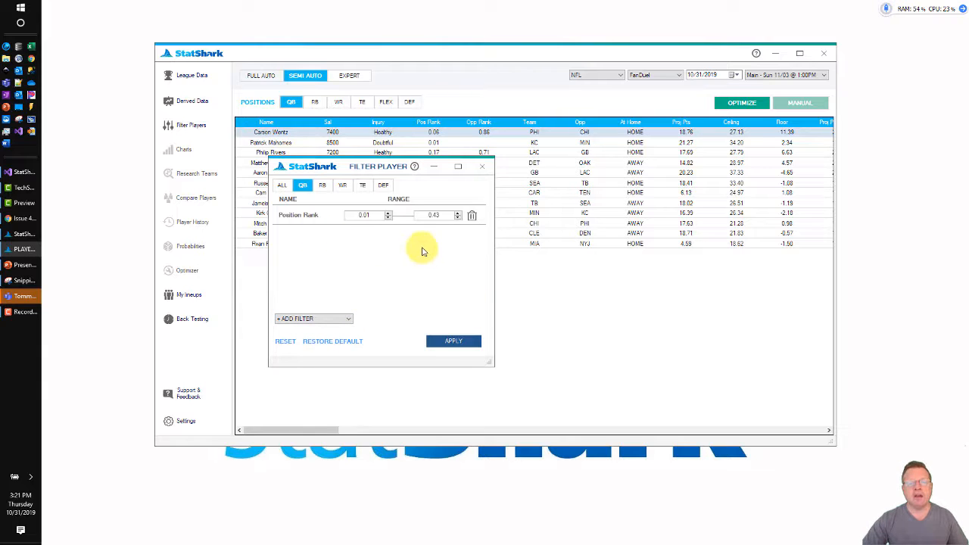
double_click(436, 215)
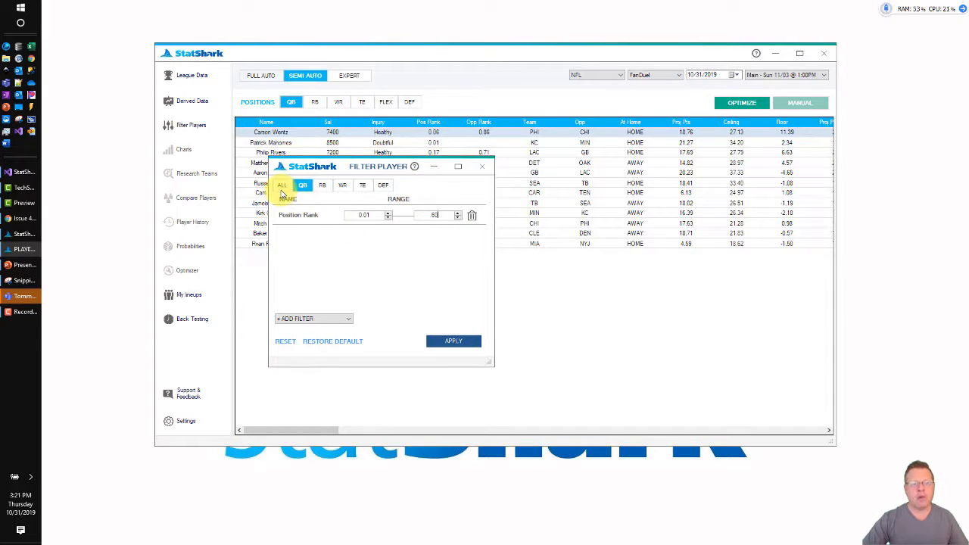
left_click(281, 190)
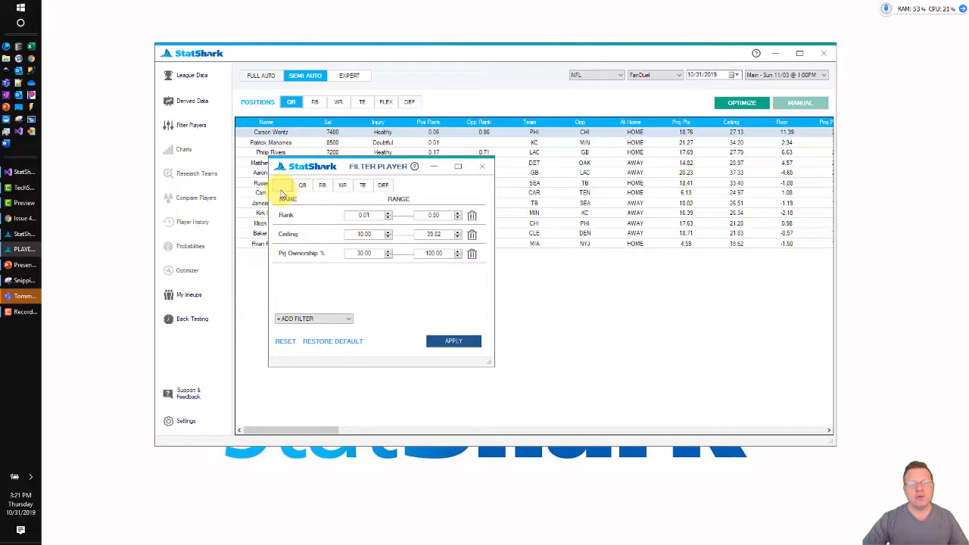
Step: Delete the Position Rank filter for QB, apply the remaining player filters for all positions, and close the filter window
left_click(302, 186)
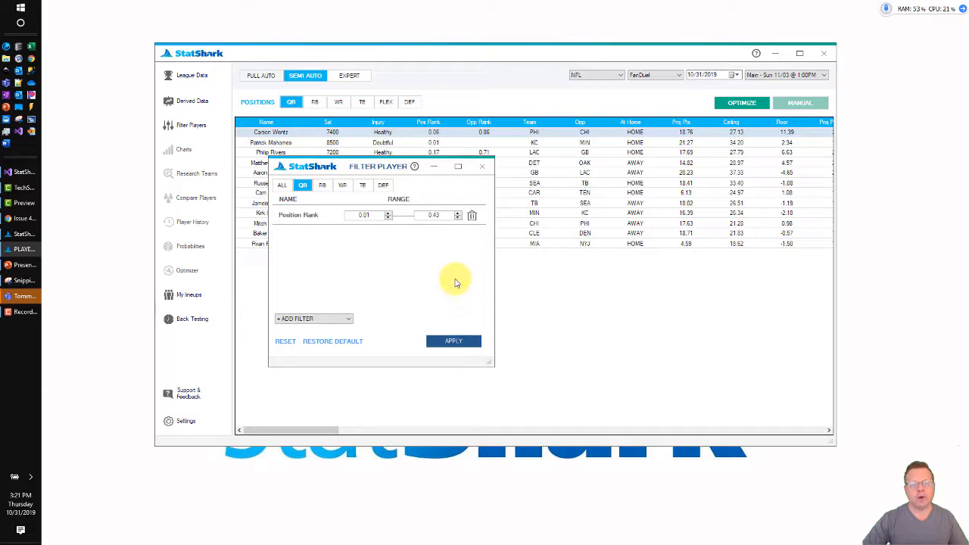
left_click(471, 217)
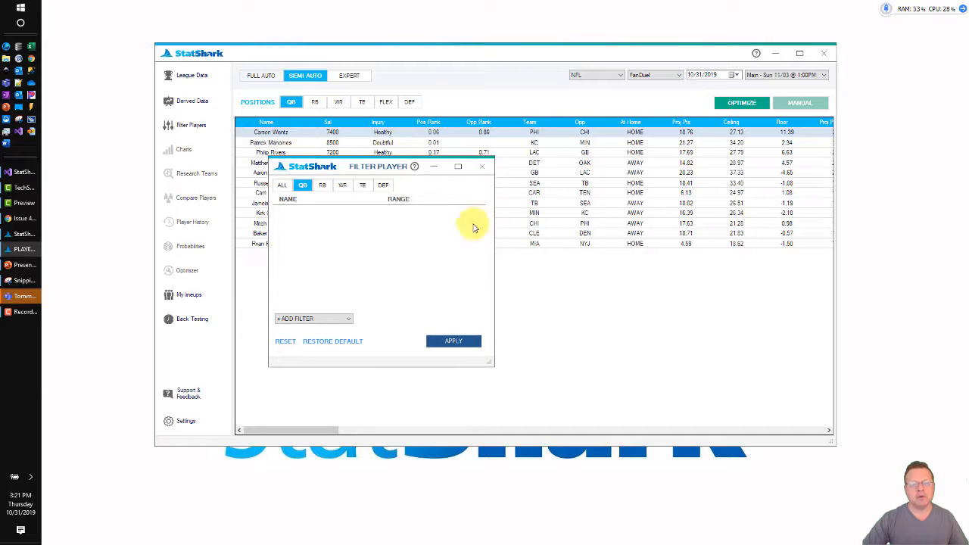
left_click(282, 188)
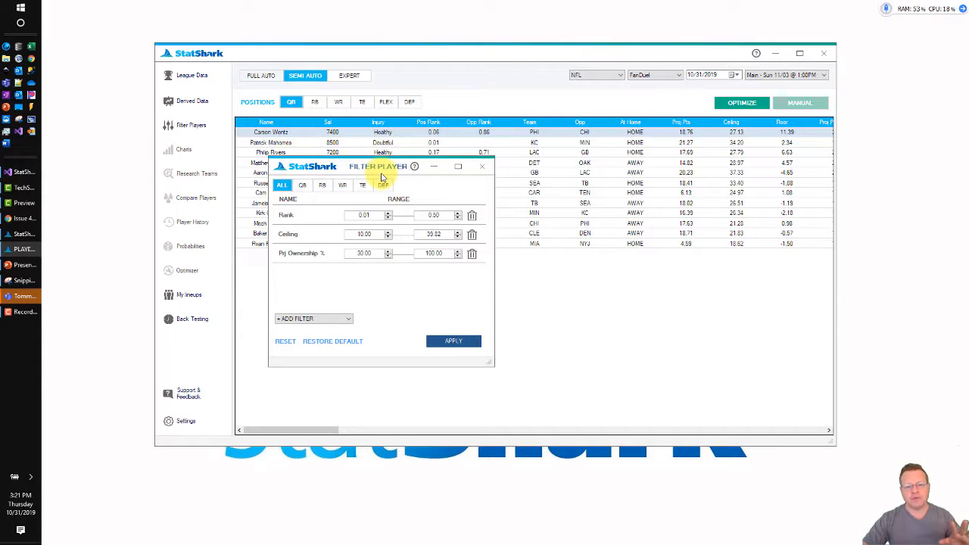
left_click_drag(376, 168, 308, 114)
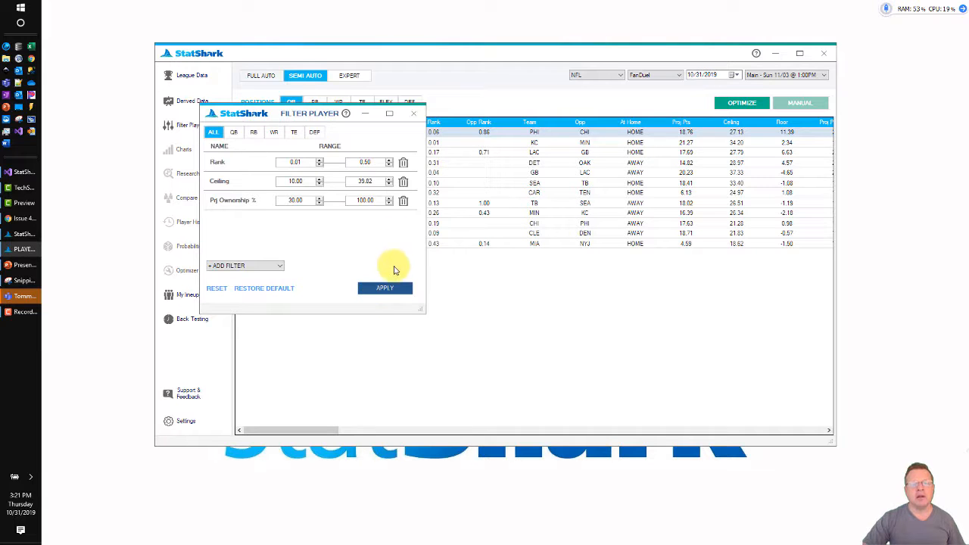
left_click_drag(288, 249, 287, 251)
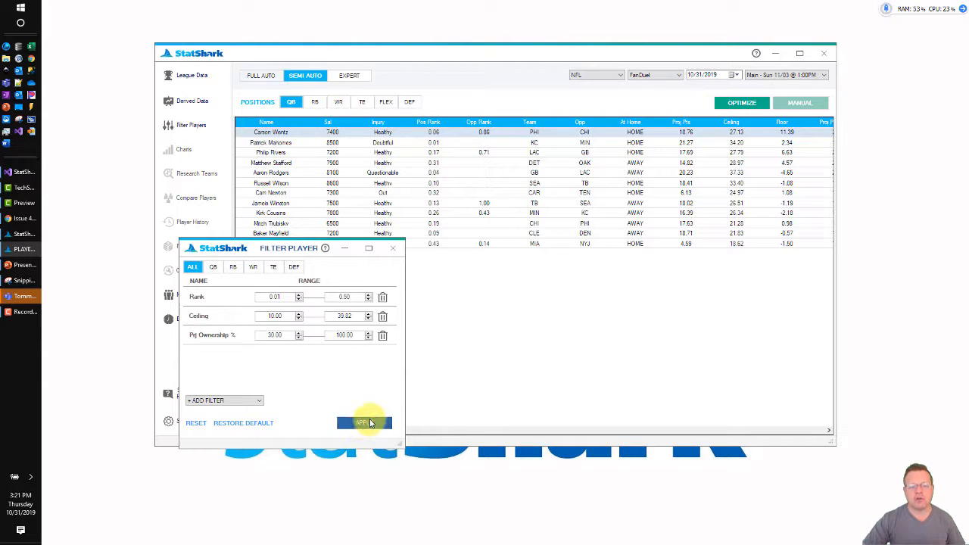
left_click(369, 424)
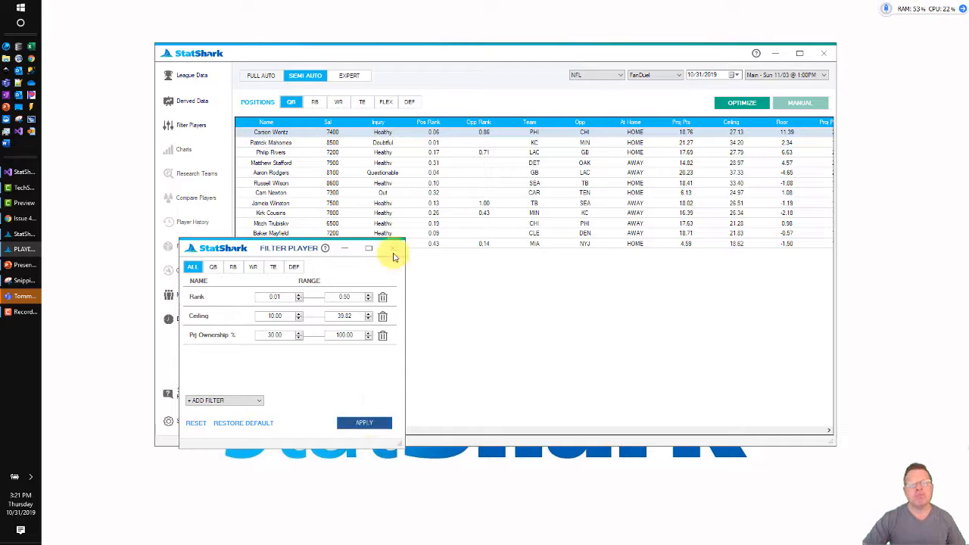
left_click(393, 250)
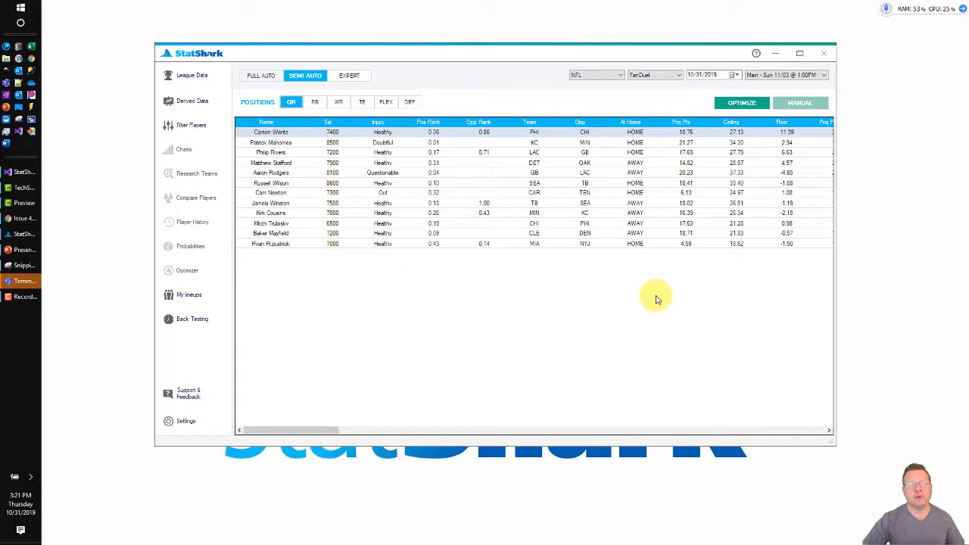
left_click(194, 127)
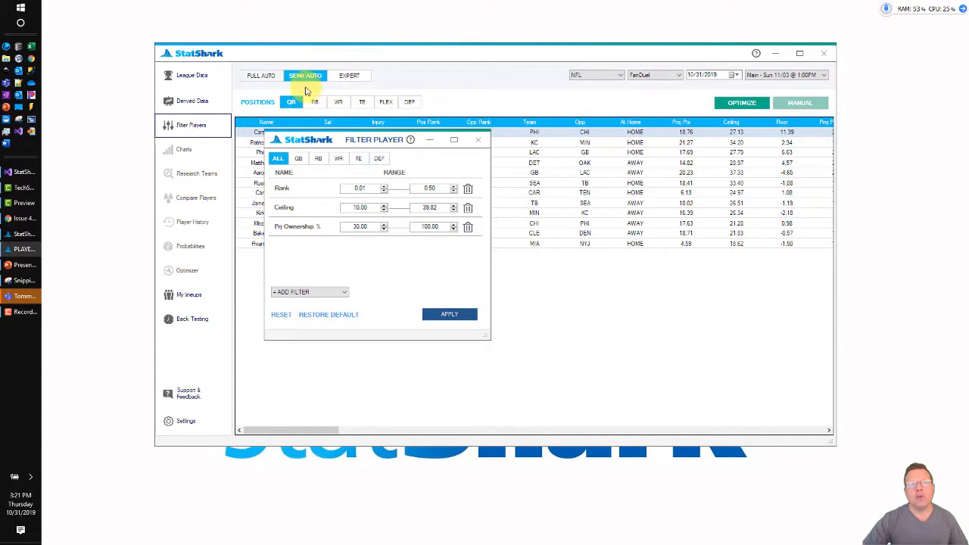
left_click(477, 144)
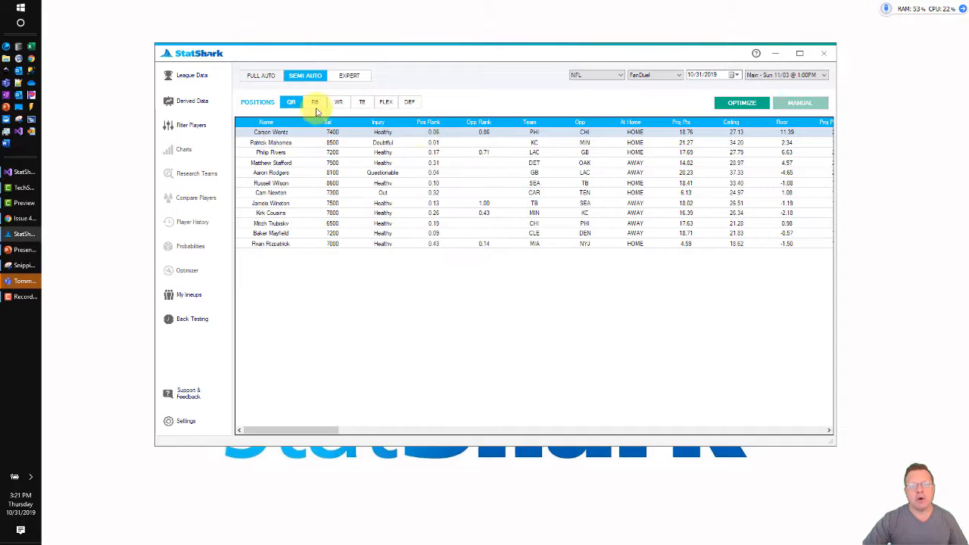
left_click(262, 75)
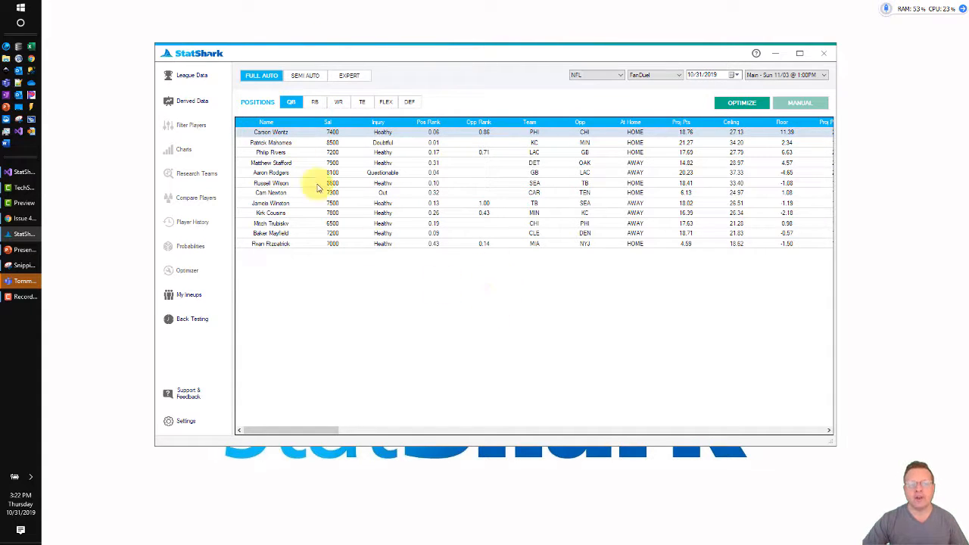
left_click(297, 77)
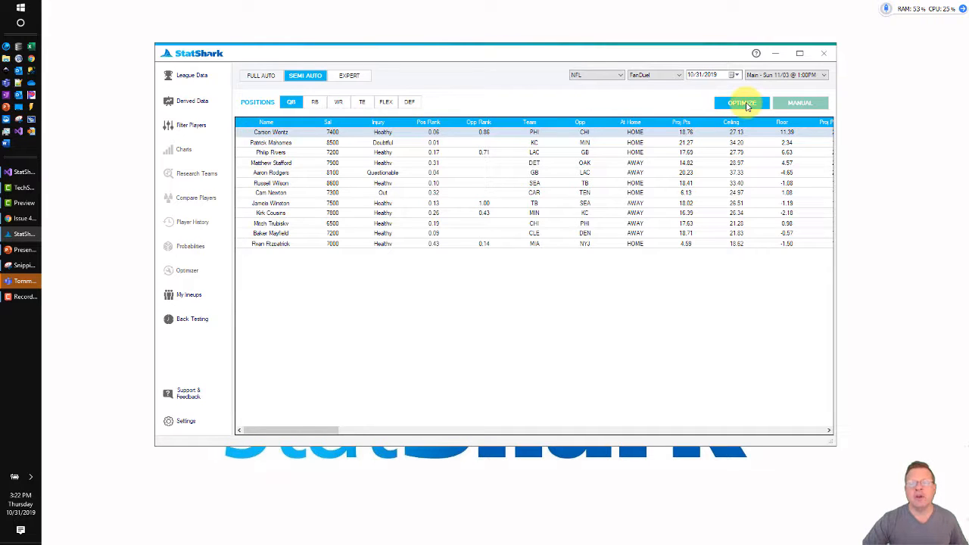
Step: Open the Lineup Builder for optimizing in Semi Auto mode and place its window over the player list
left_click(746, 106)
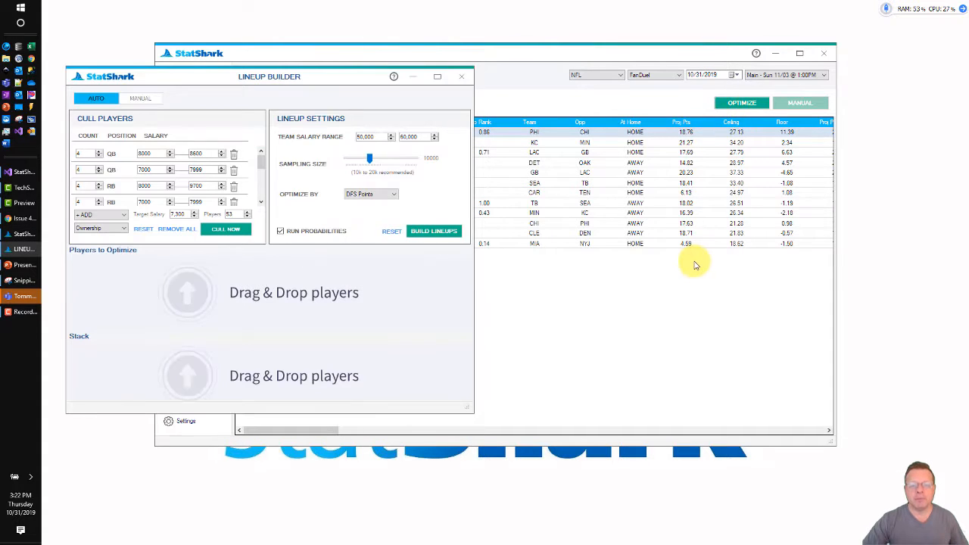
left_click_drag(318, 76, 562, 81)
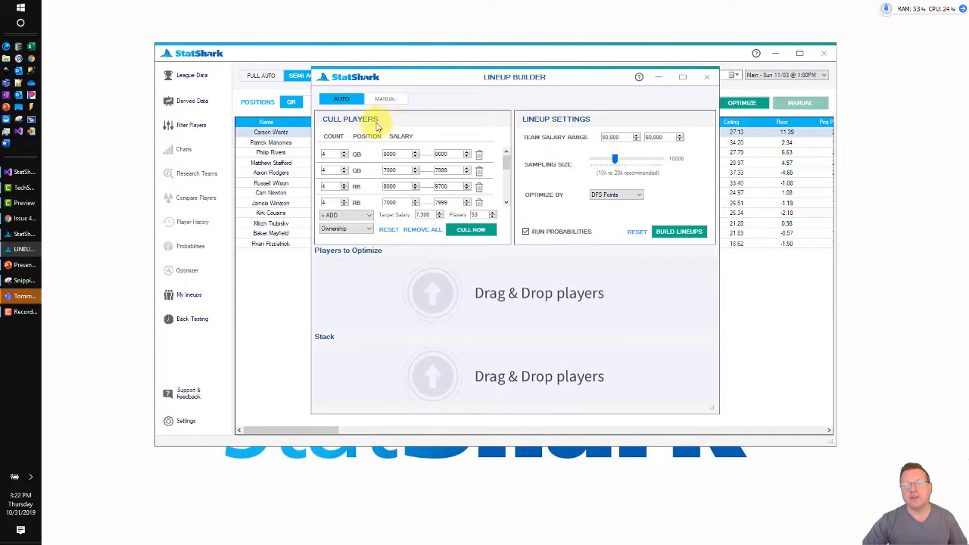
left_click_drag(469, 83, 507, 106)
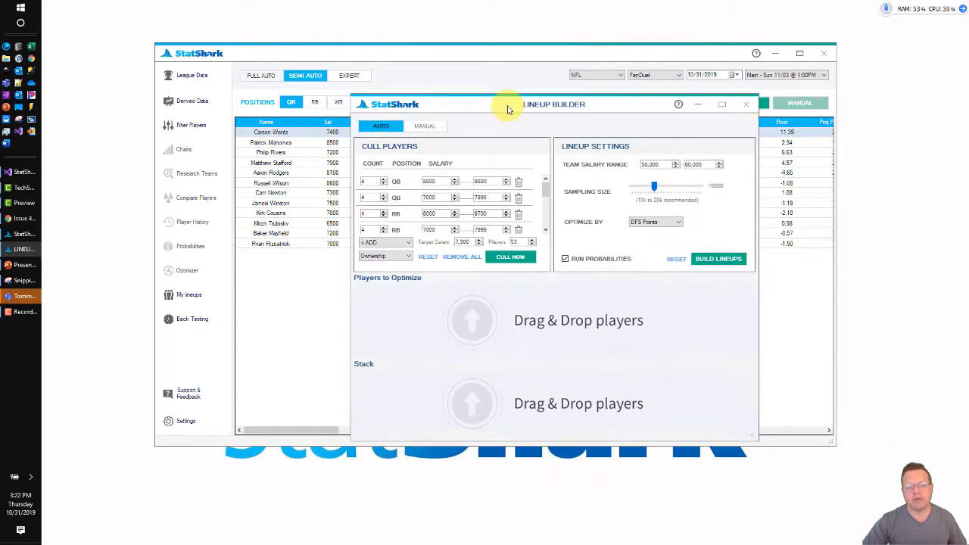
Step: Switch to Snipping Tool to view the workflow diagram from filtering players to sorting lineups, and return to the Lineup Builder
mouse_move(25, 317)
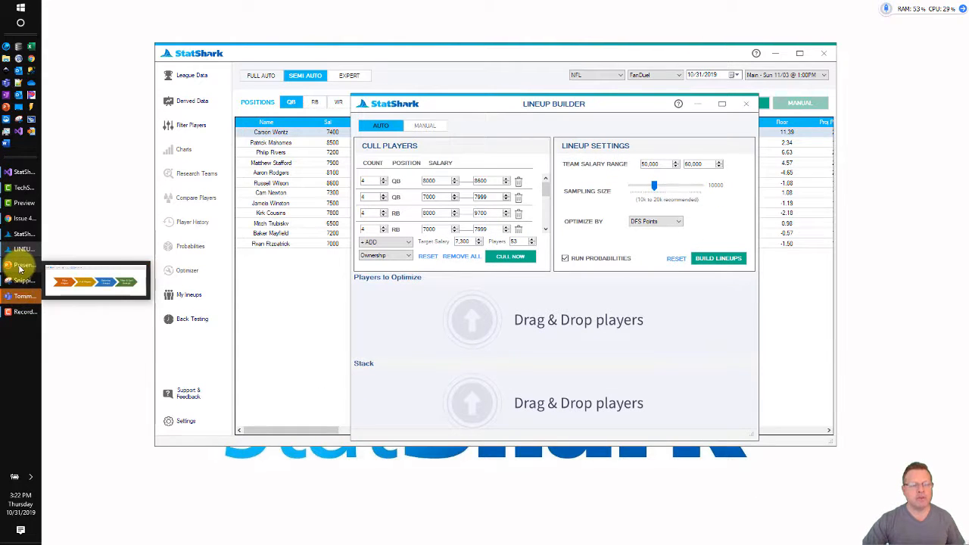
left_click(23, 280)
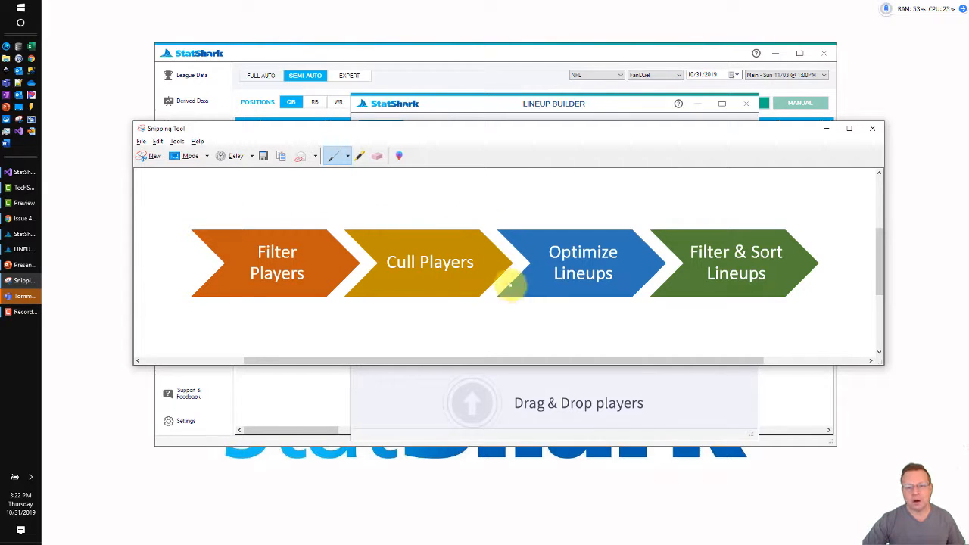
left_click(825, 131)
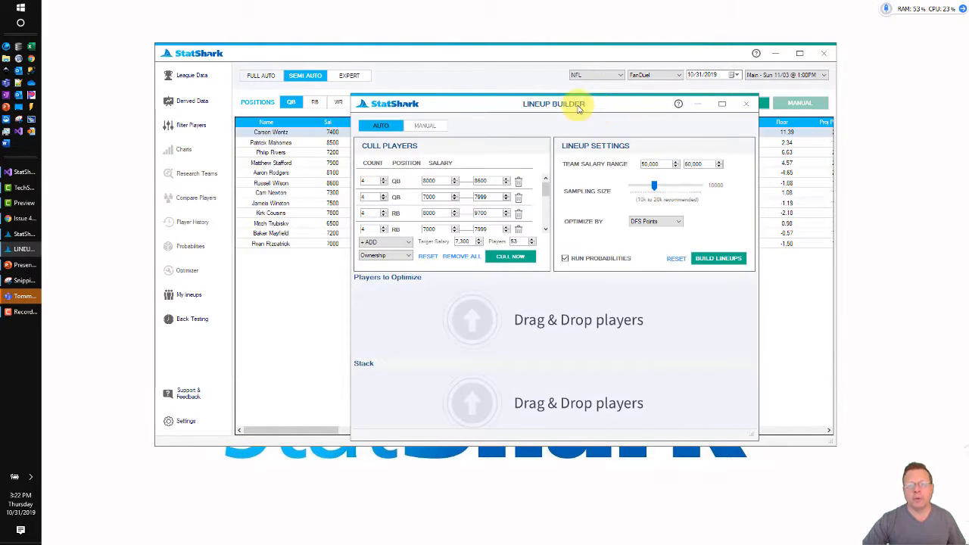
Step: Compare the QB list and its salaries with the salary ranges in the Lineup Builder's cull rules
left_click_drag(573, 103, 567, 278)
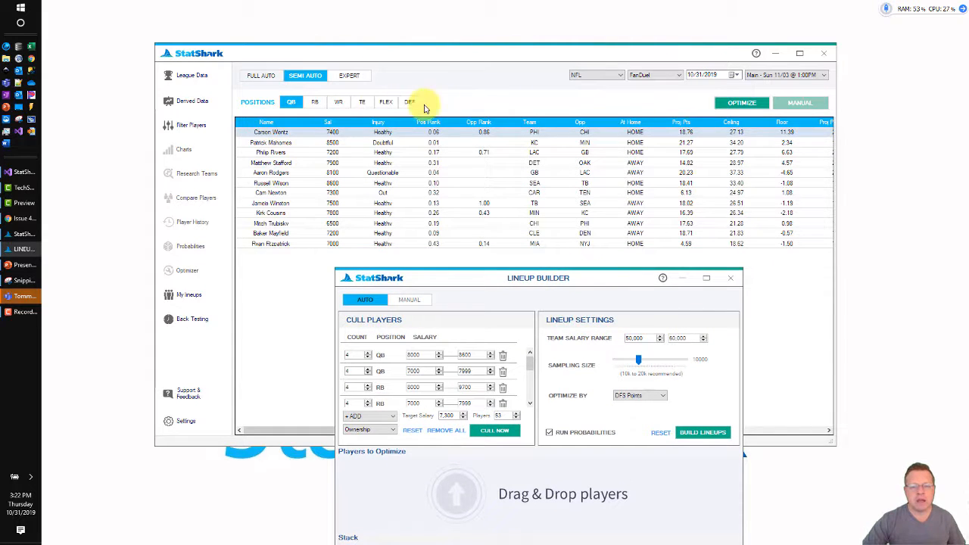
left_click_drag(578, 278, 532, 51)
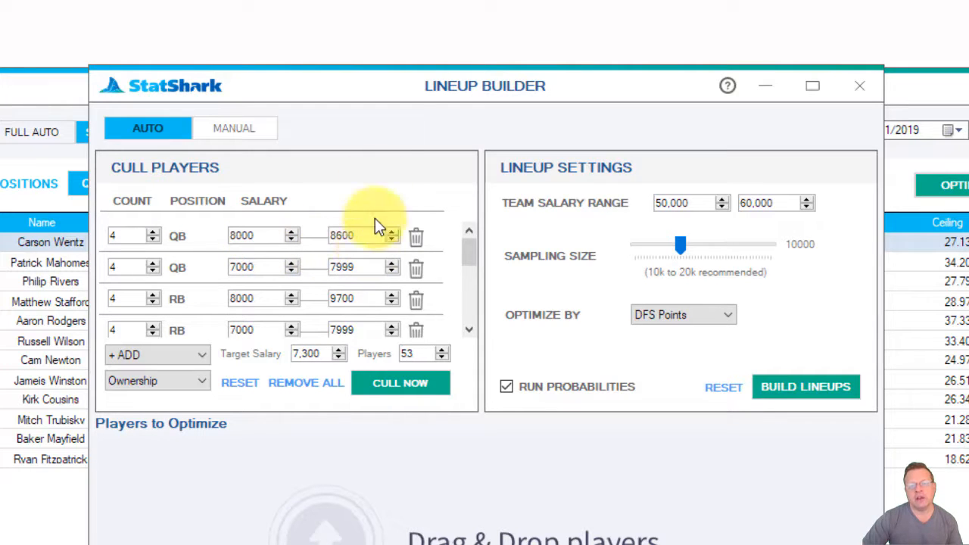
left_click_drag(388, 96, 308, 518)
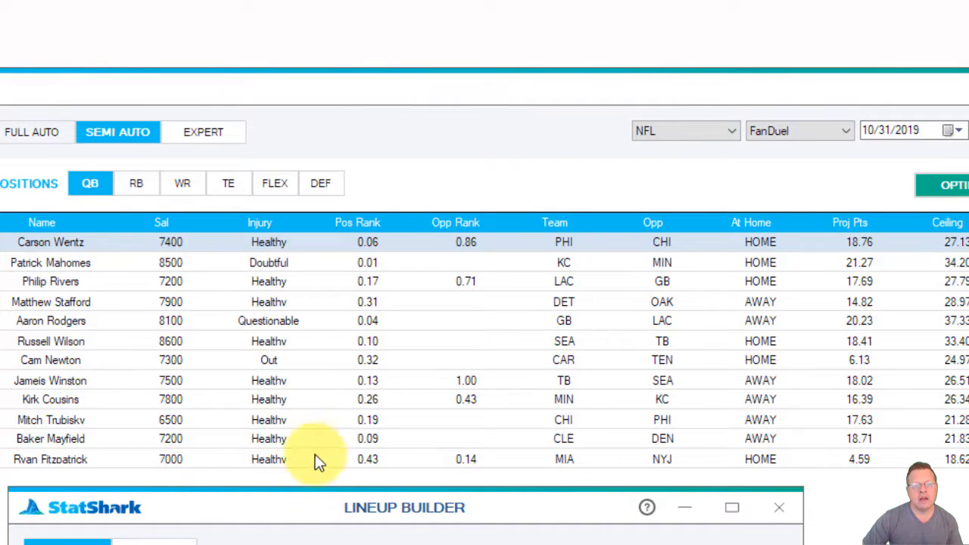
left_click_drag(352, 507, 359, 158)
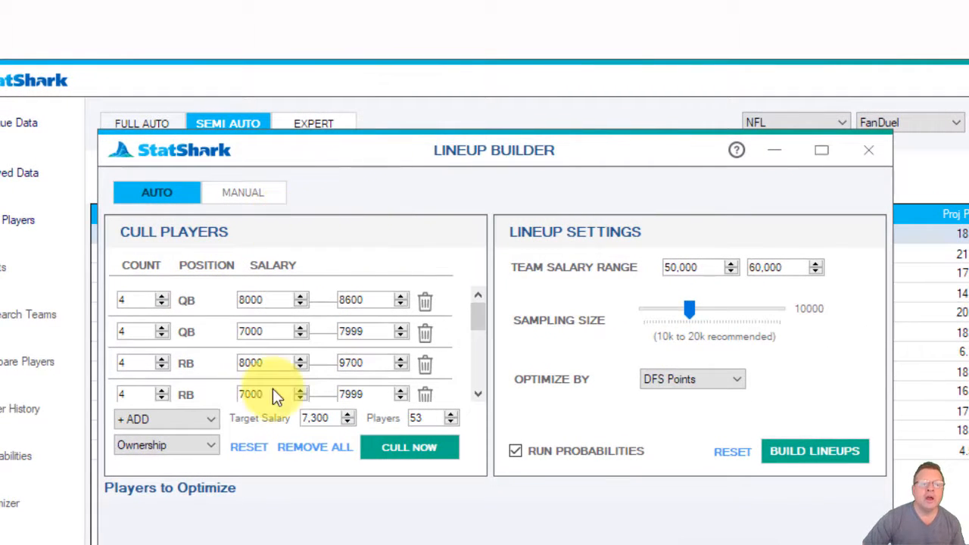
Step: Try Over Performance and Points Per Salary as the criterion for culling players, and set it to DFS Points
left_click(213, 449)
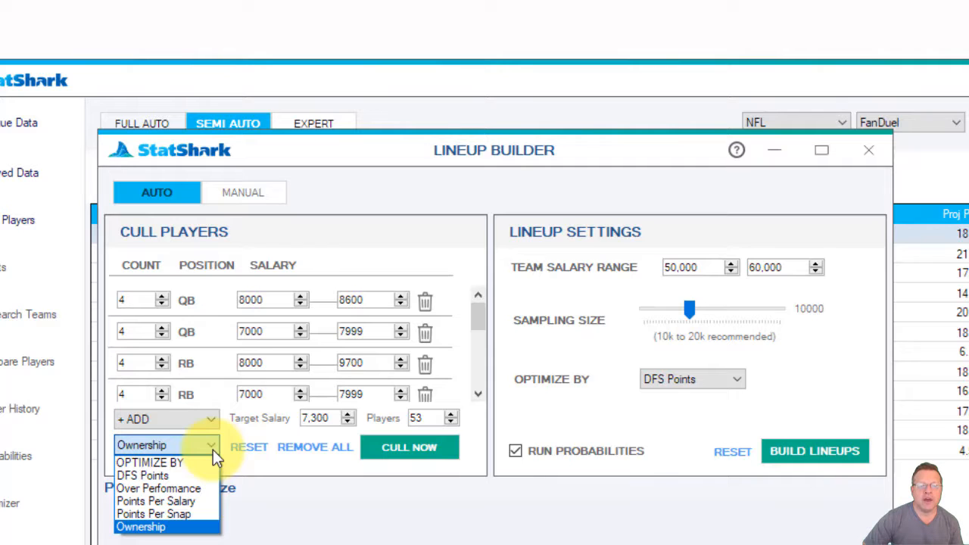
left_click(180, 479)
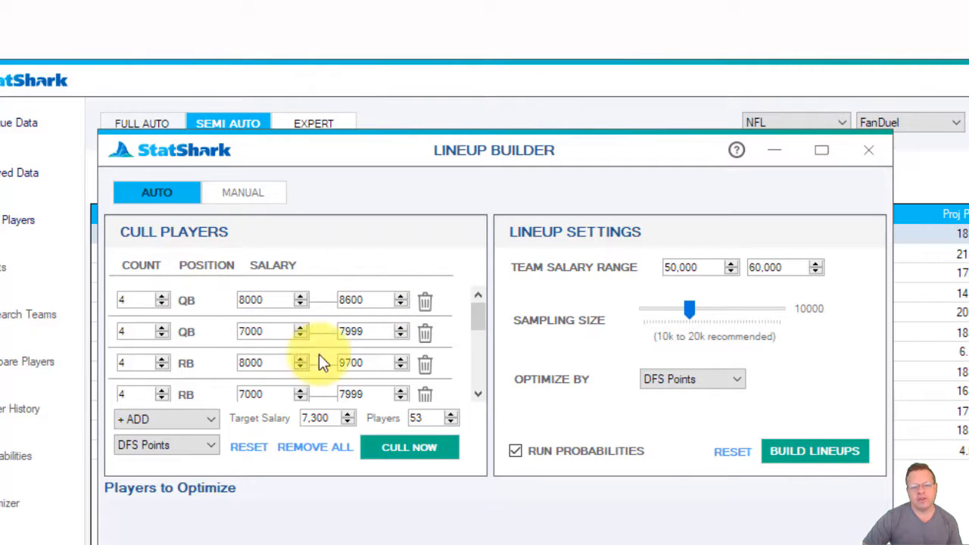
left_click(212, 445)
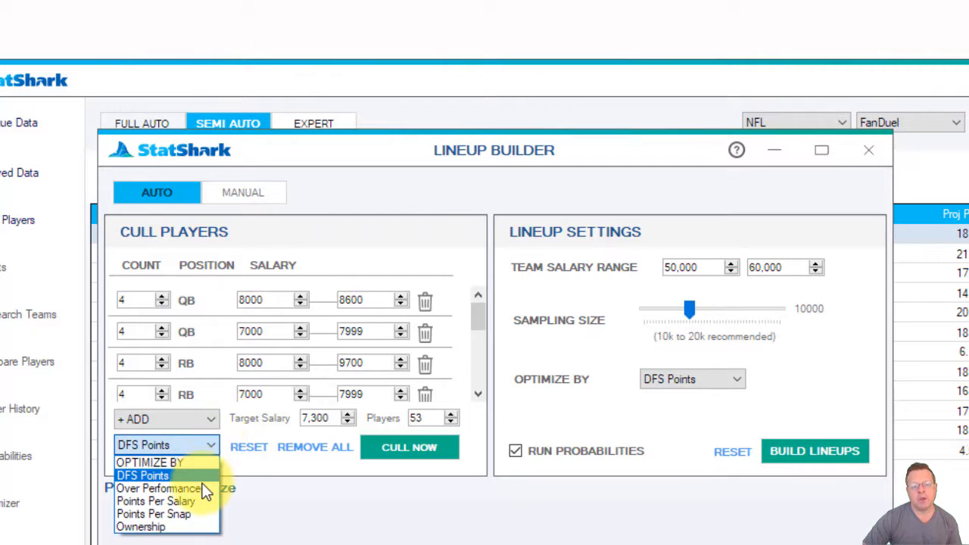
left_click(203, 488)
left_click(214, 449)
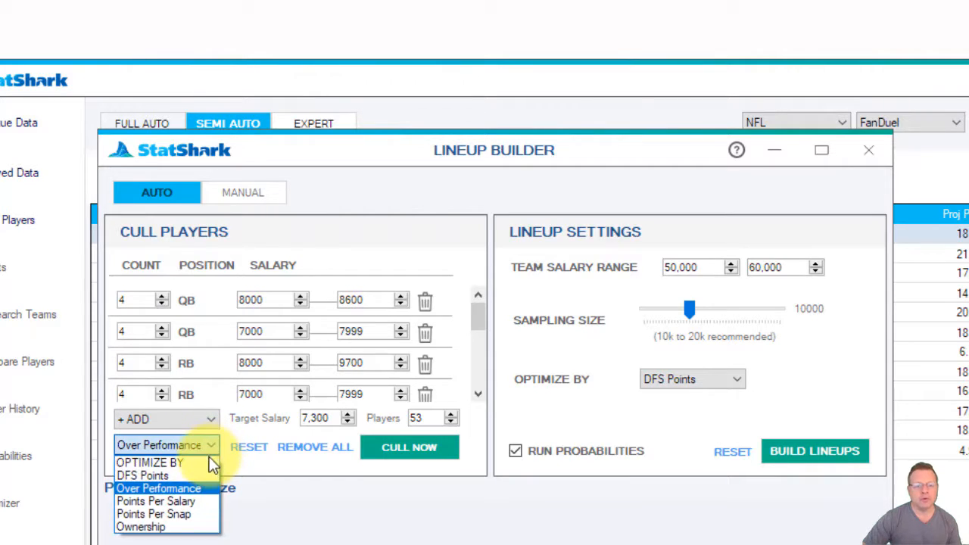
left_click(195, 501)
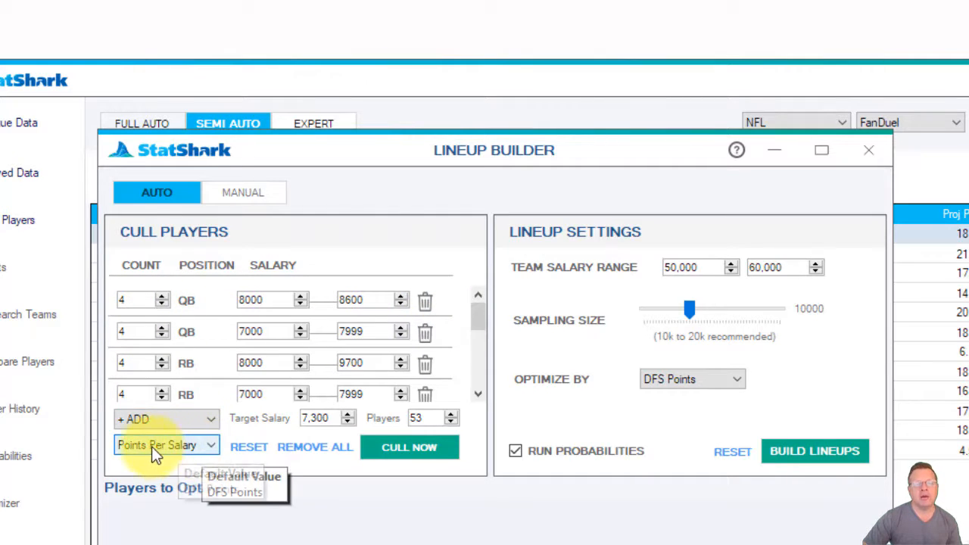
left_click(210, 448)
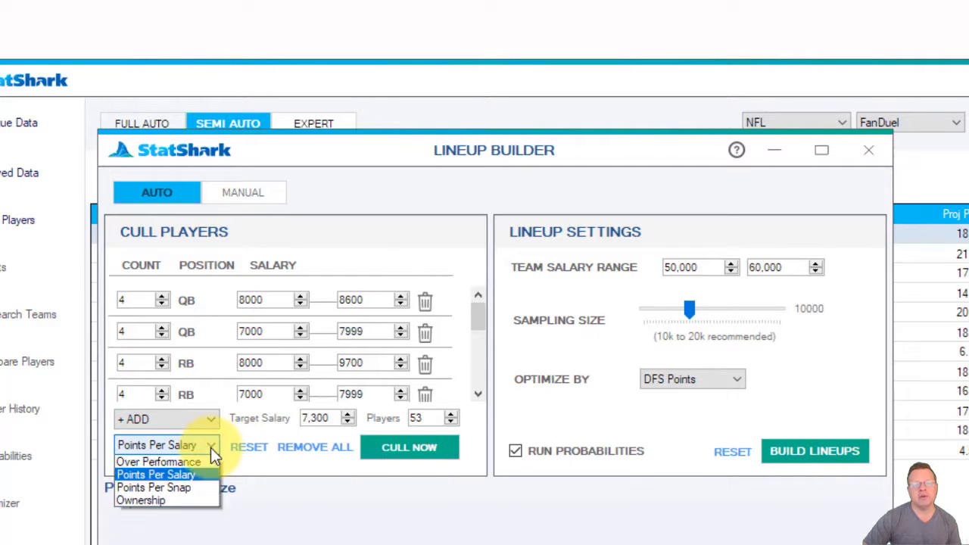
left_click(178, 475)
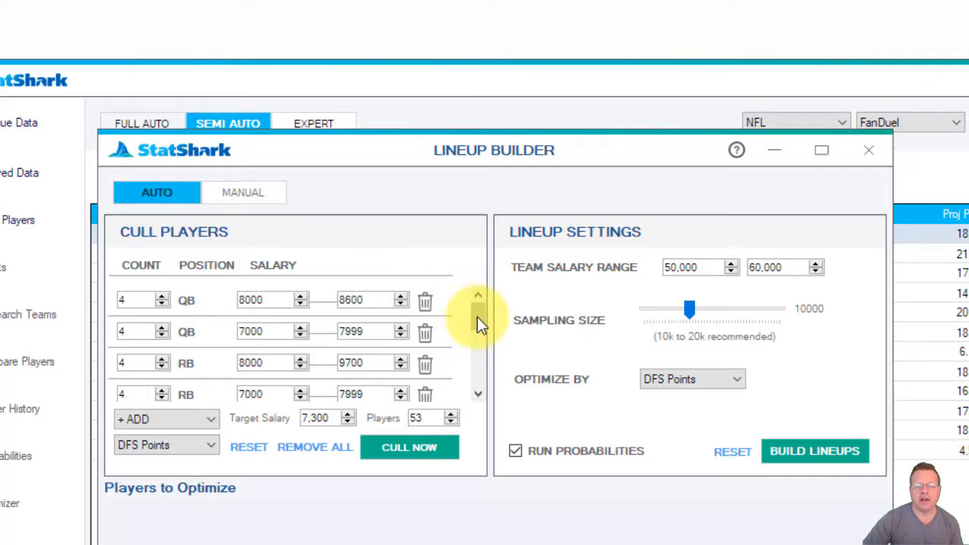
Step: Examine the cull rules down to the DEF rows, and check the player filters for all positions
left_click_drag(477, 318, 483, 391)
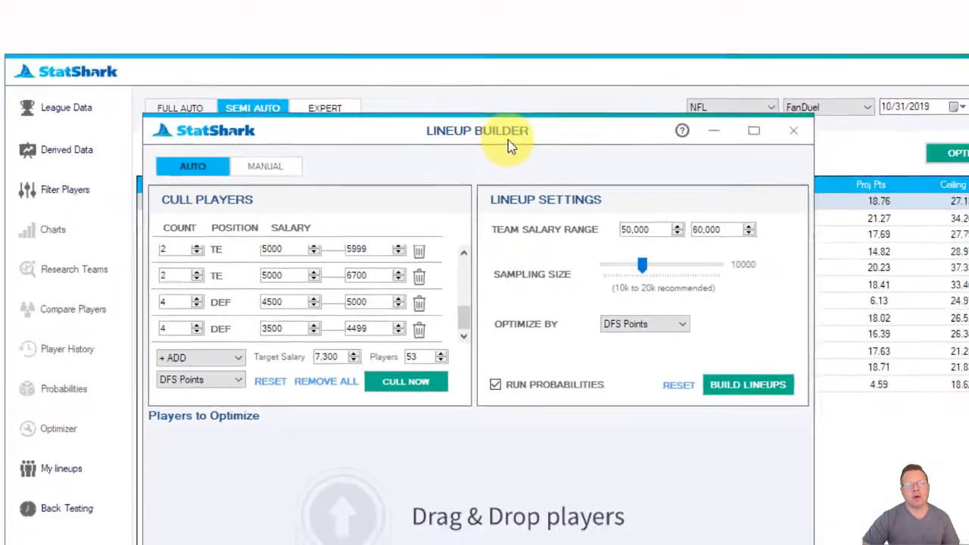
left_click_drag(528, 159, 545, 517)
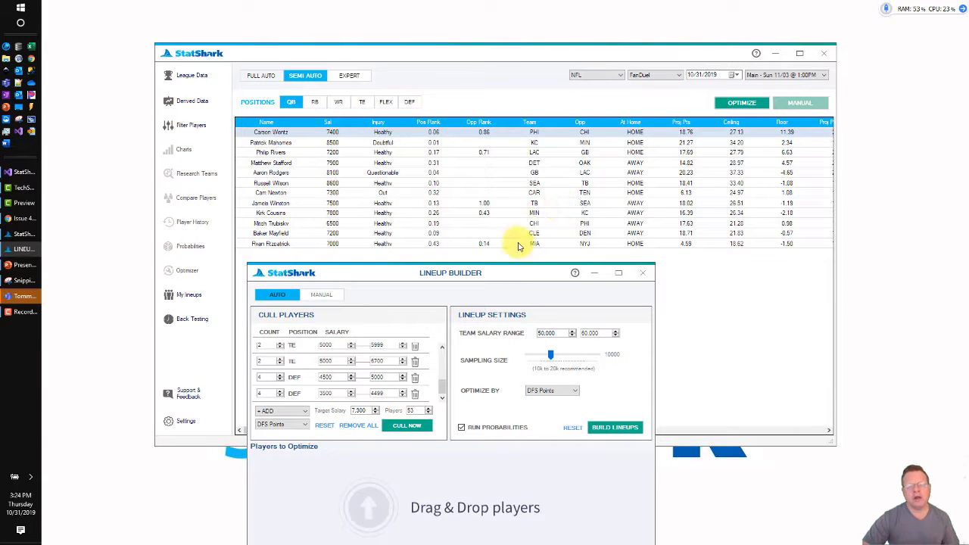
left_click_drag(512, 278, 518, 255)
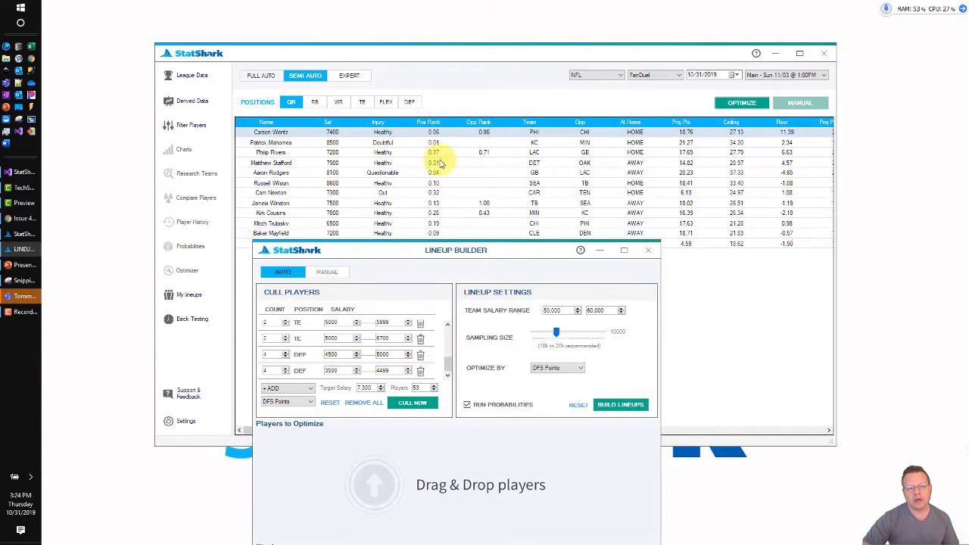
left_click(192, 125)
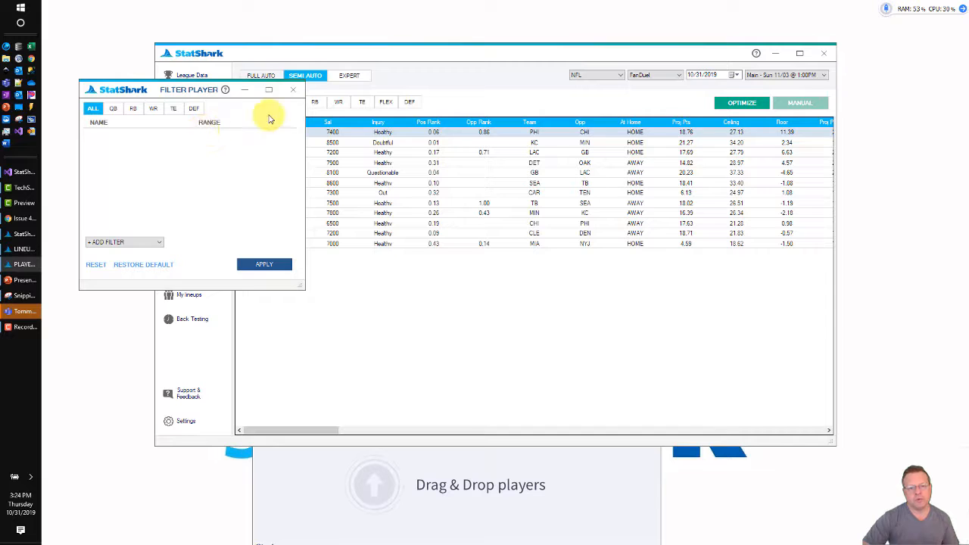
left_click(299, 94)
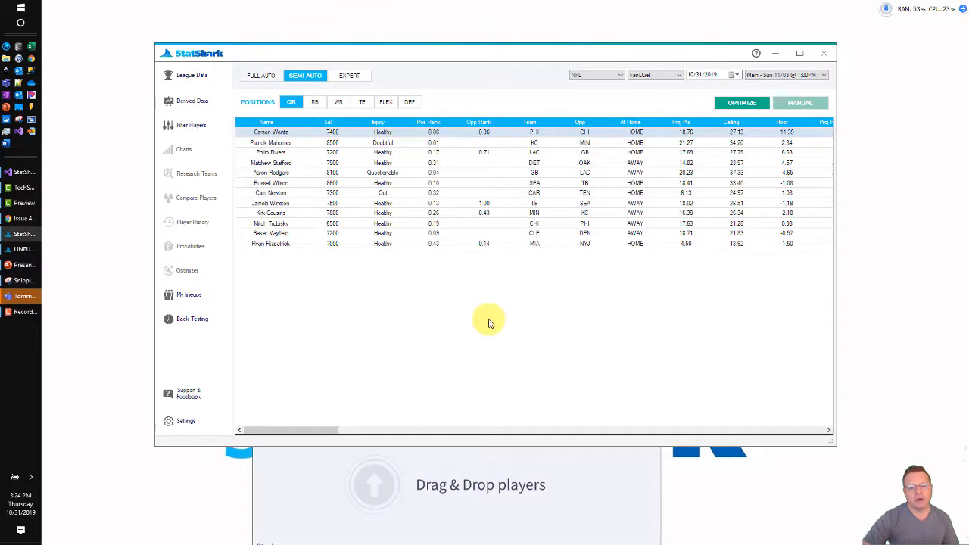
Step: Bring the Lineup Builder back into view and check the Target Salary and Players values of the cull settings
left_click(603, 461)
left_click_drag(517, 246, 500, 91)
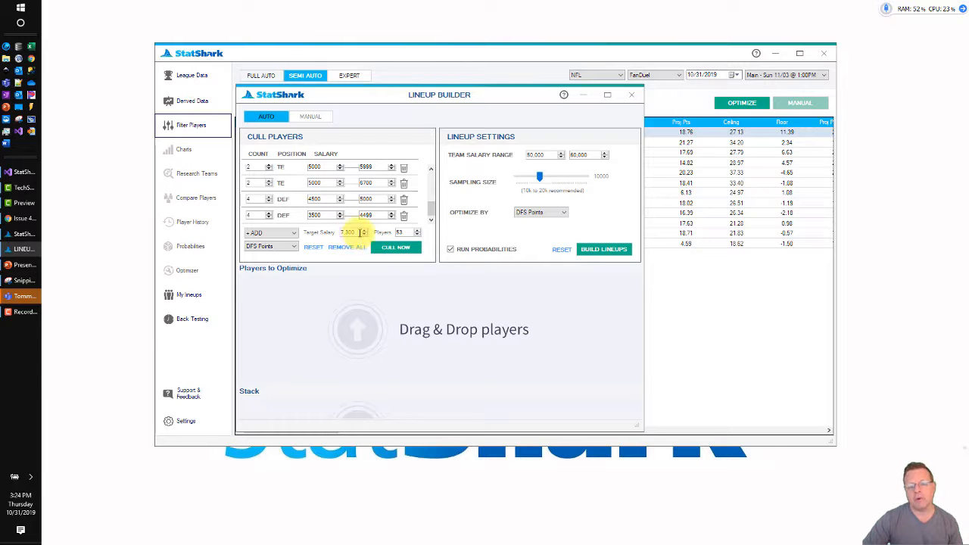
double_click(349, 233)
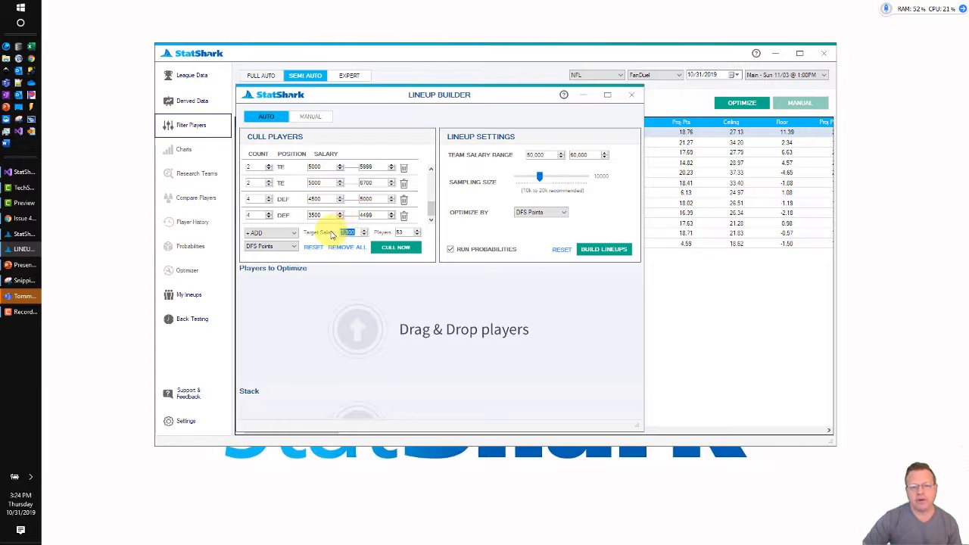
double_click(399, 232)
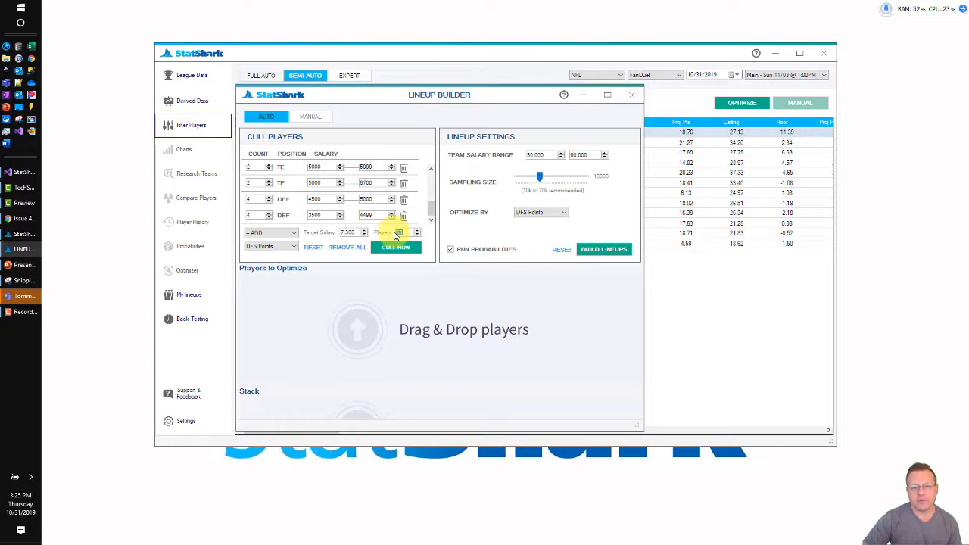
left_click_drag(451, 95, 467, 106)
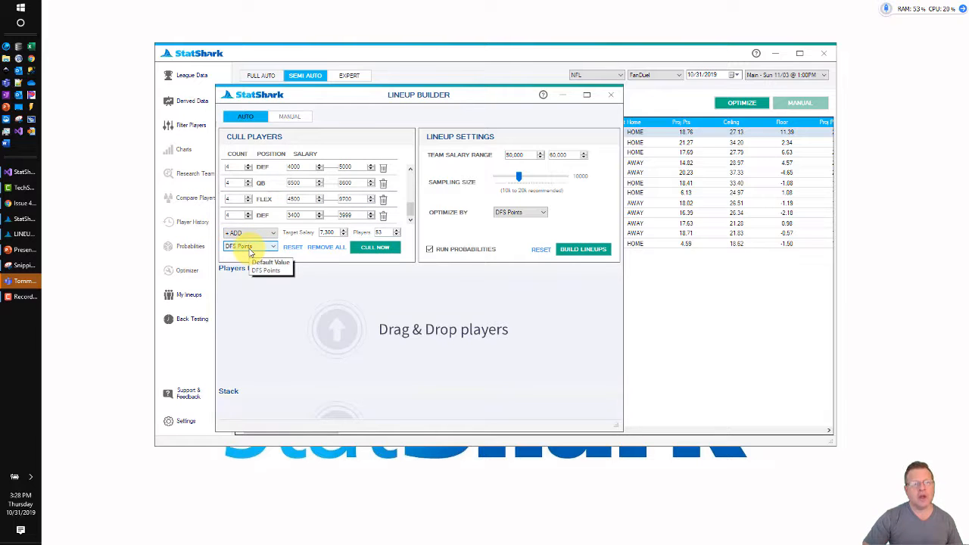
Step: Cull the players by DFS Points and look through the Players to Optimize list
left_click(375, 248)
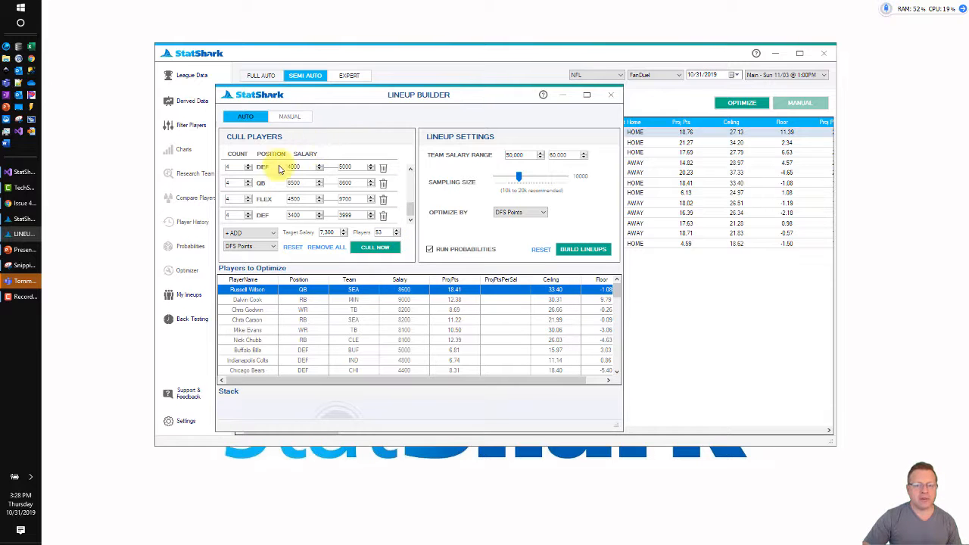
left_click_drag(395, 97, 436, 287)
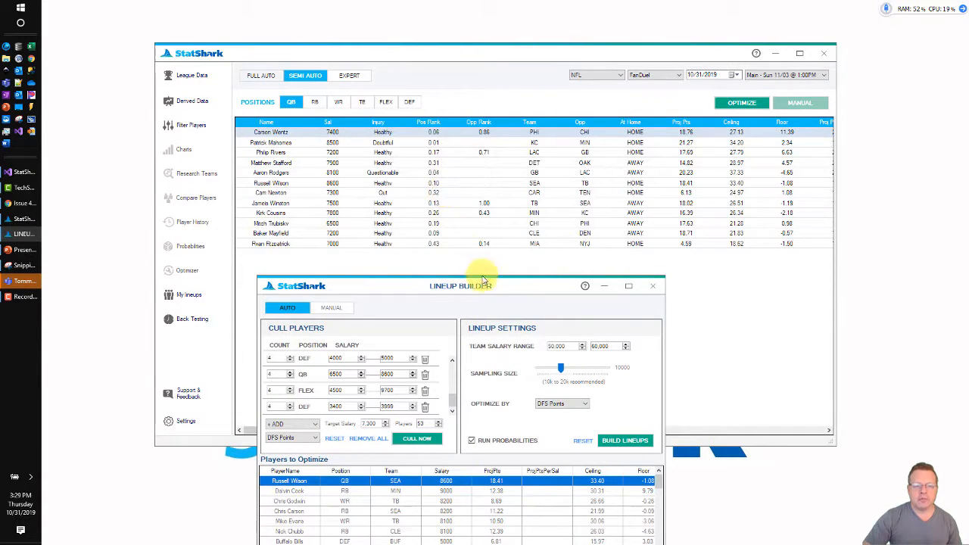
left_click_drag(489, 285, 424, 114)
scroll(488, 348, "down", 2)
scroll(488, 350, "down", 6)
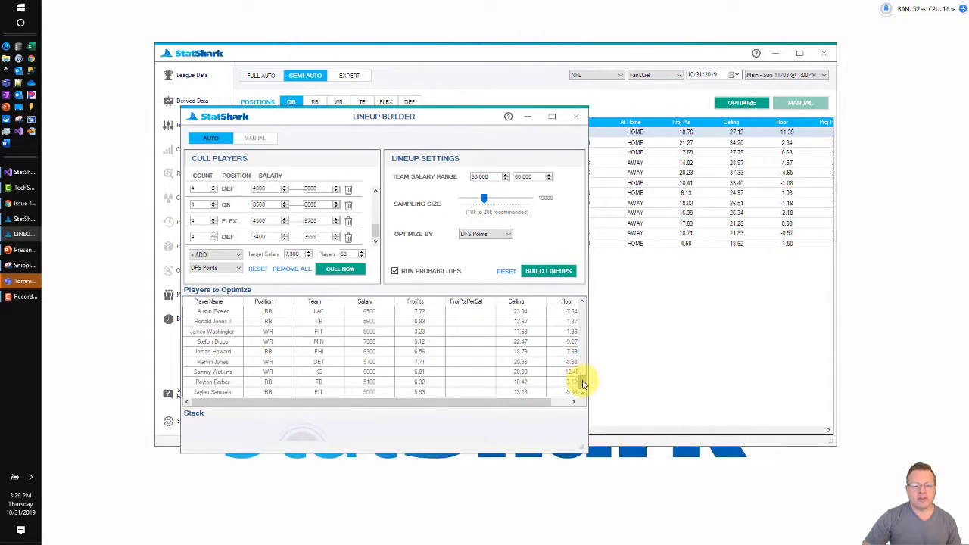
scroll(580, 380, "up", 8)
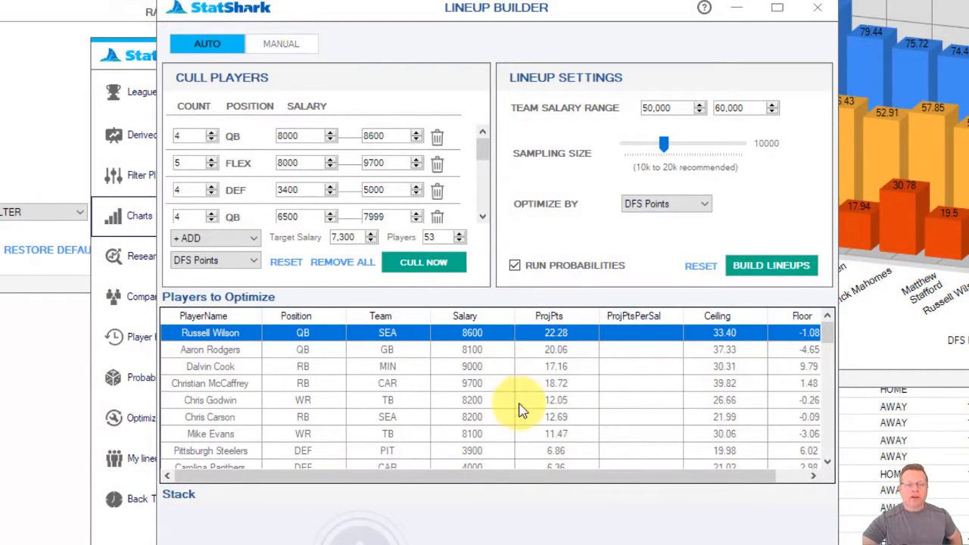
Step: Delete Aaron Rodgers from Players to Optimize, and try selecting the rows from Dalvin Cook to Chris Godwin
right_click(248, 352)
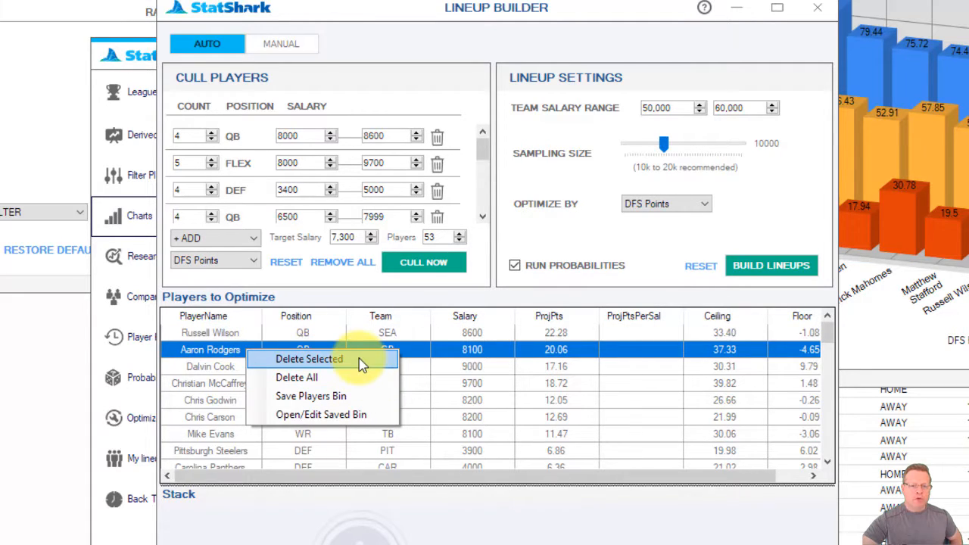
left_click(359, 358)
left_click(248, 352)
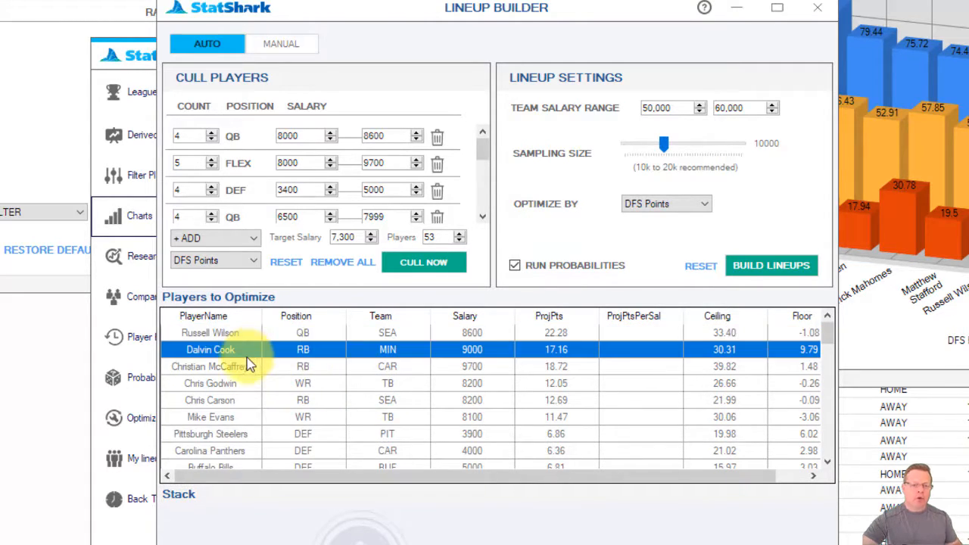
left_click(244, 383, "shift")
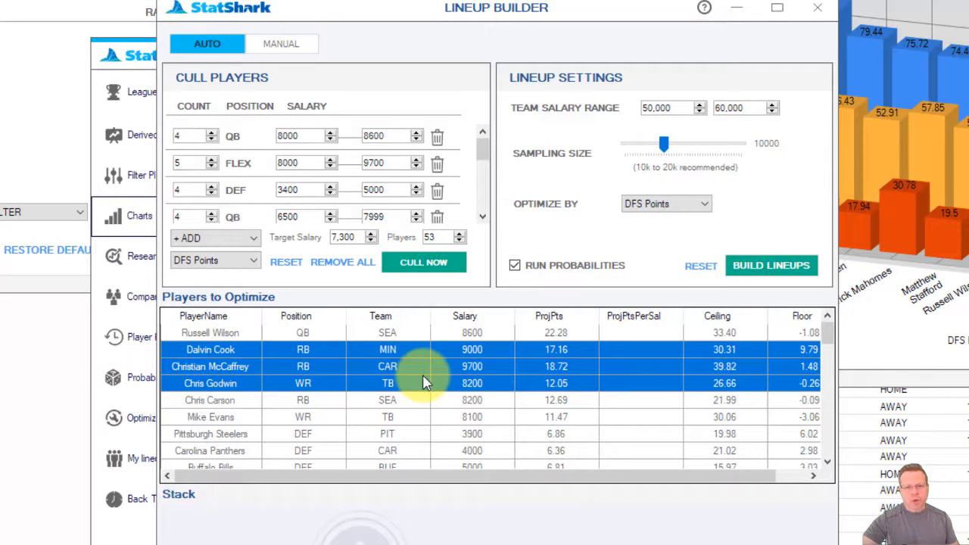
right_click(228, 336)
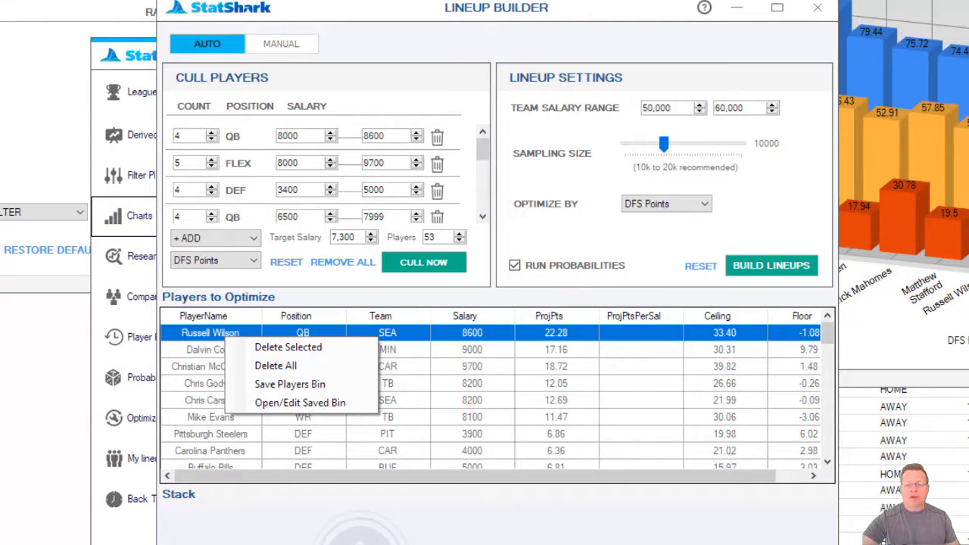
Step: Arrange the main player window and the Lineup Builder side by side
key("alt+Tab")
left_click_drag(523, 58, 893, 57)
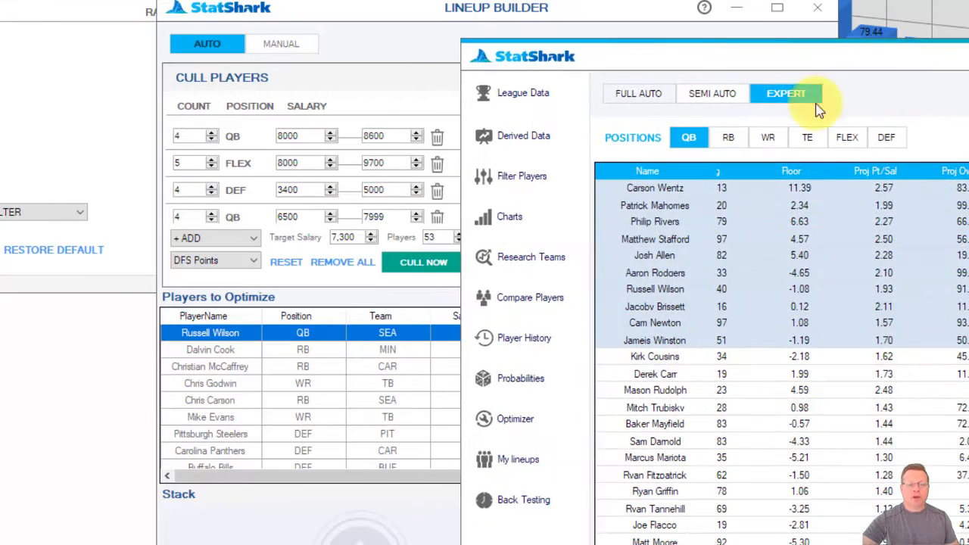
left_click_drag(366, 10, 232, 0)
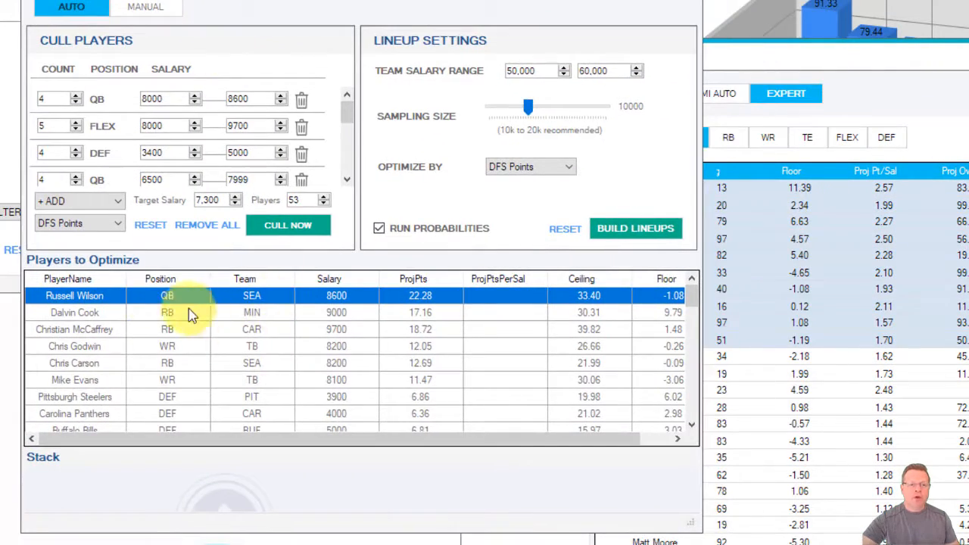
Step: Sort Players to Optimize by player name and look through the list
left_click(76, 279)
scroll(147, 357, "down", 4)
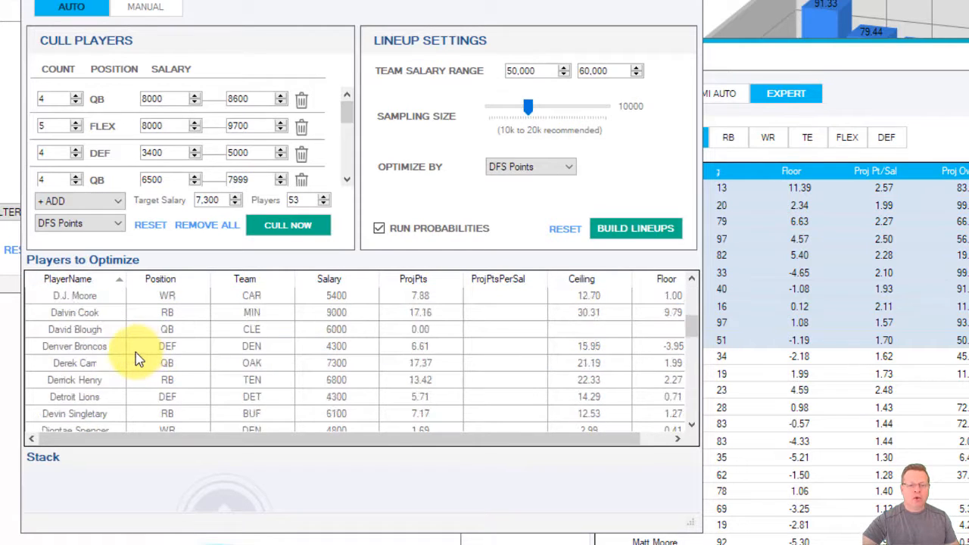
scroll(136, 357, "down", 5)
scroll(135, 356, "up", 10)
left_click(136, 351)
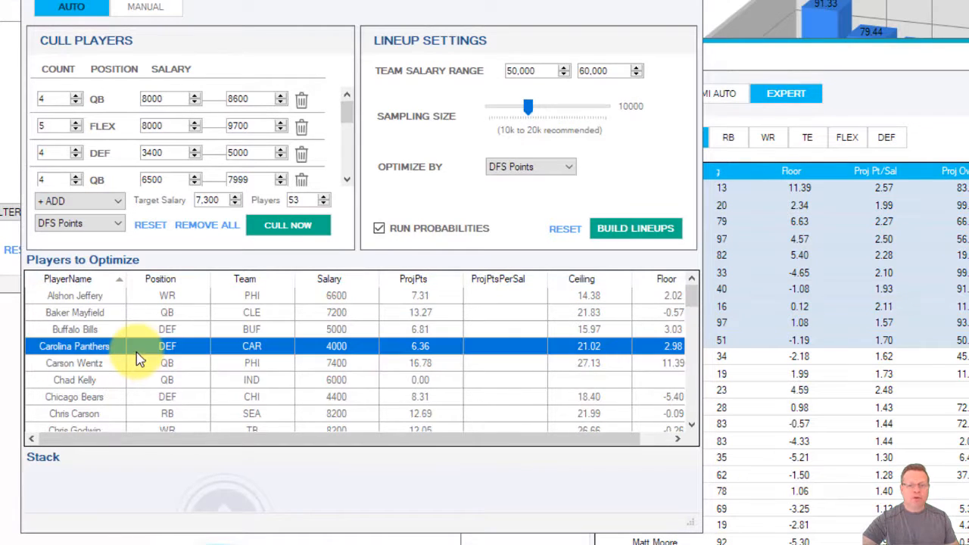
Step: Add Sam Darnold from the QB list to Players to Optimize and check the list down to its end
left_click(958, 73)
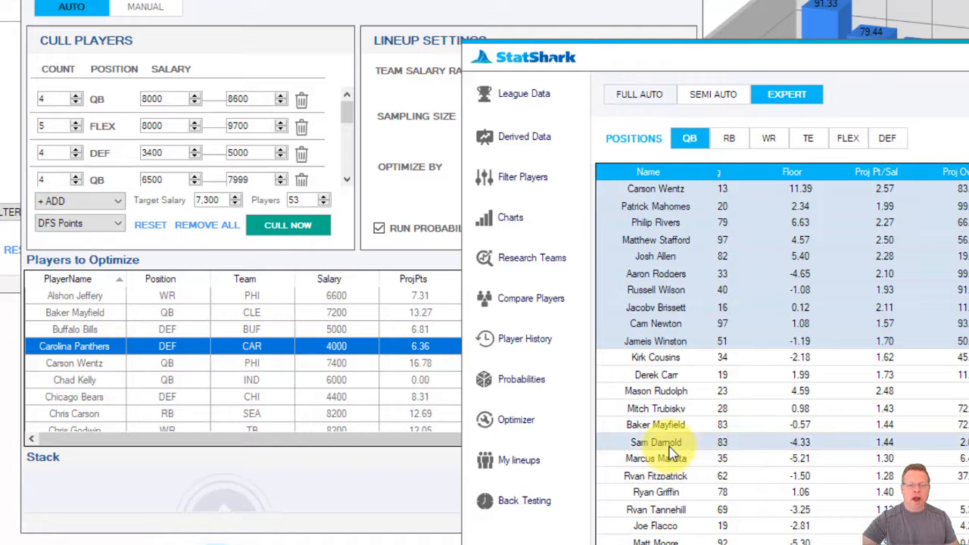
left_click(115, 359)
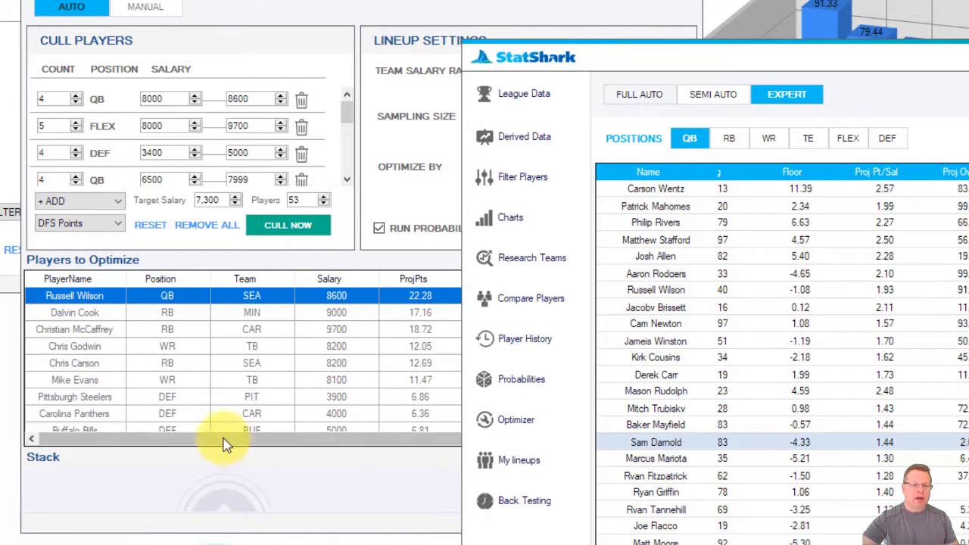
scroll(151, 386, "down", 10)
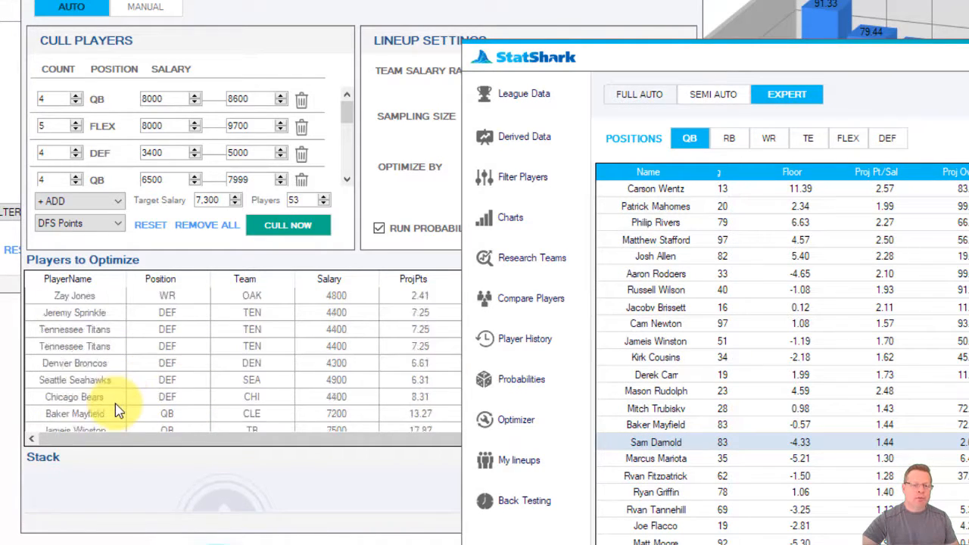
scroll(117, 407, "up", 10)
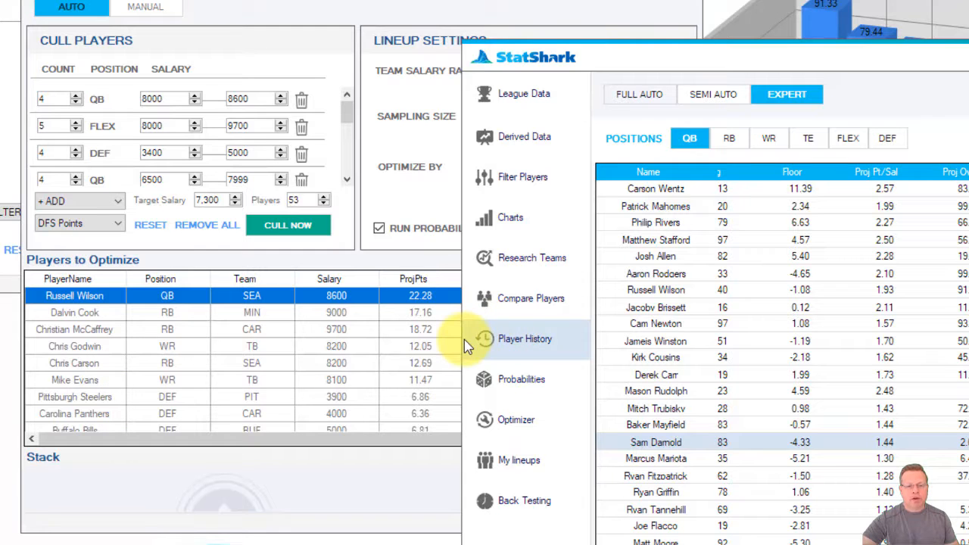
left_click(412, 14)
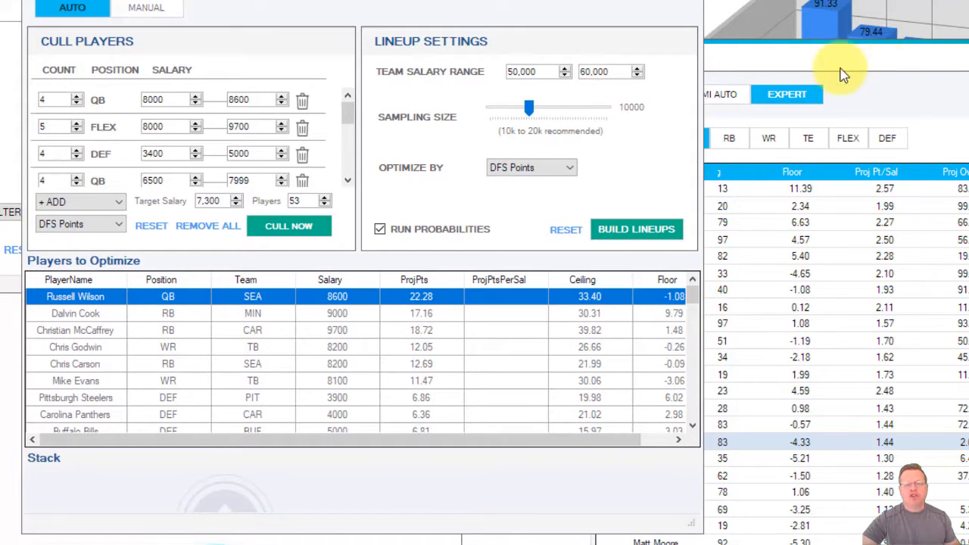
Step: Add tight end Noah Fant from the TE list to the Lineup Builder's Stack
left_click(916, 75)
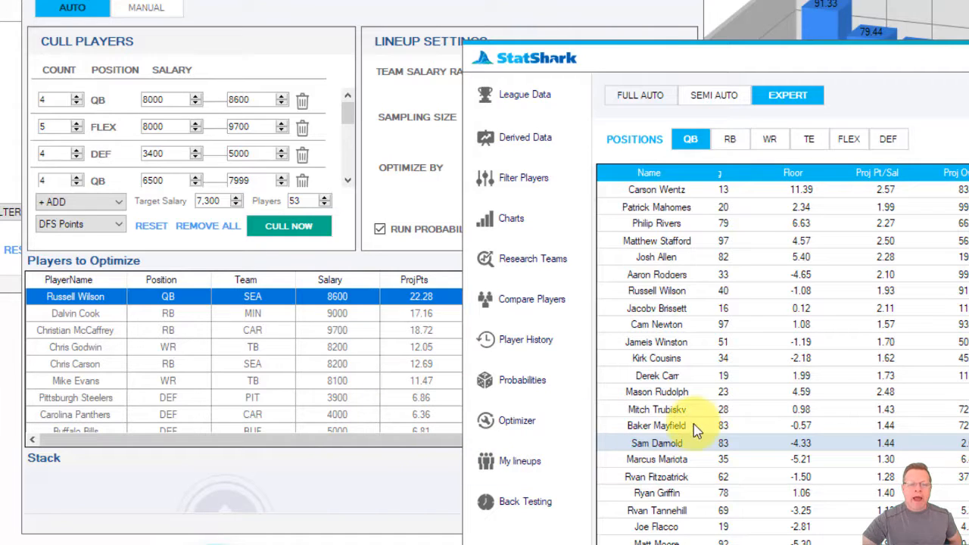
scroll(746, 492, "down", 5)
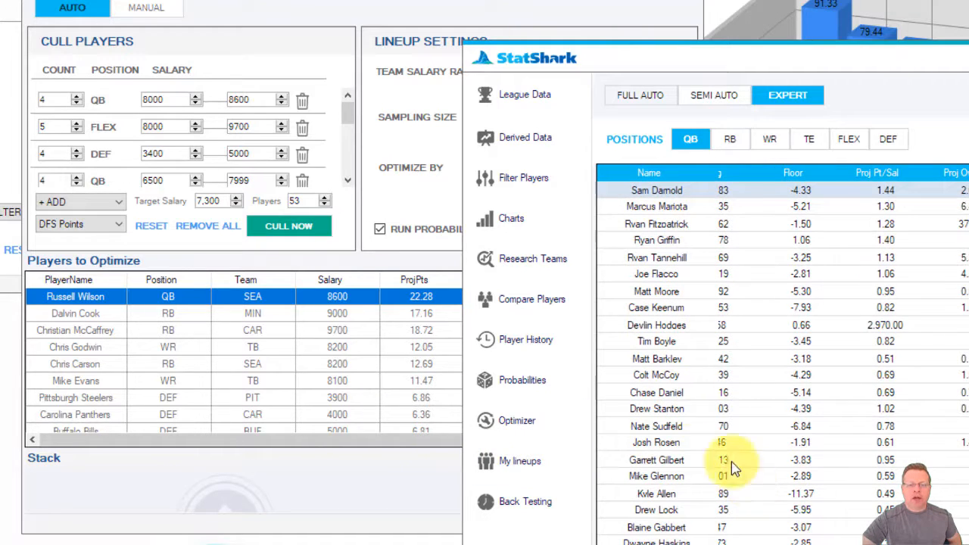
left_click(814, 150)
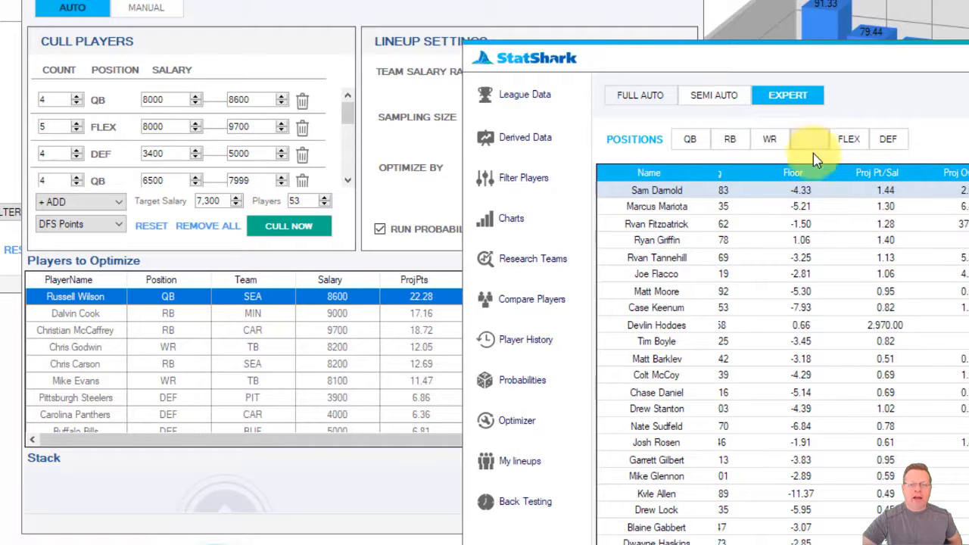
scroll(770, 424, "down", 6)
left_click_drag(666, 536, 301, 482)
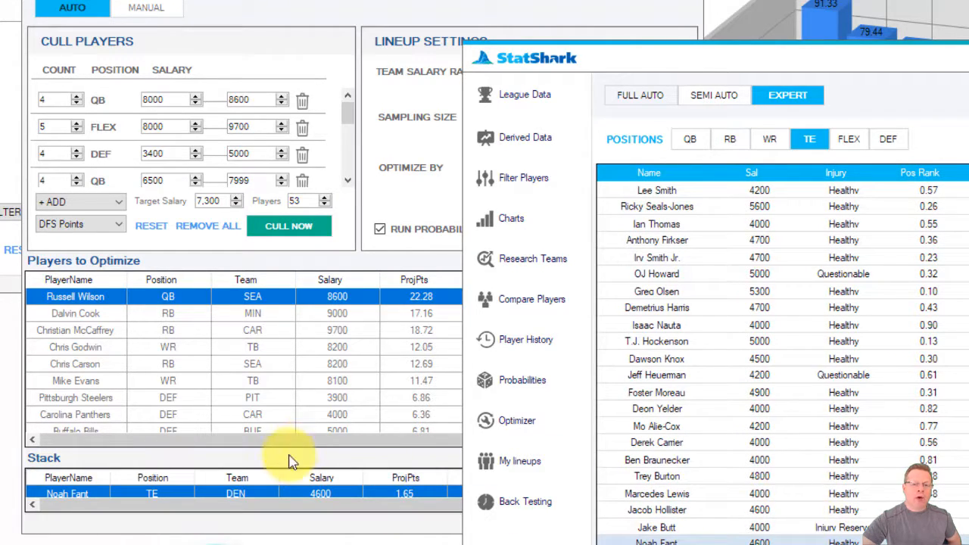
Step: Bring the Lineup Builder to the front and enlarge its Stack area
left_click(504, 3)
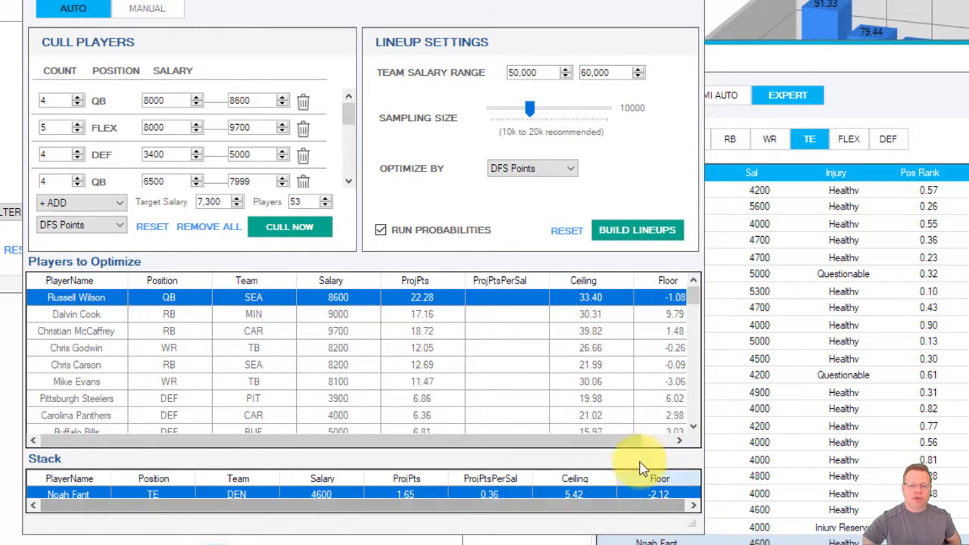
left_click_drag(602, 451, 584, 398)
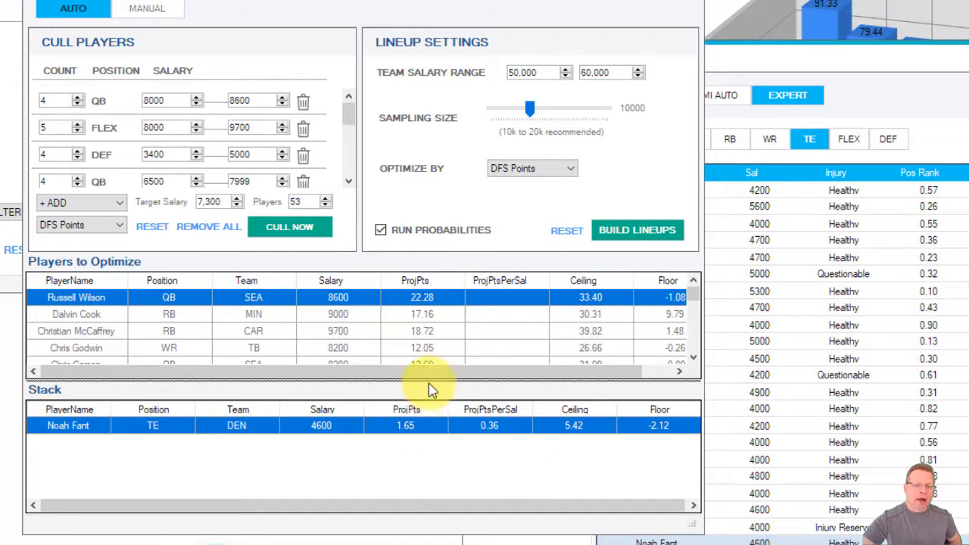
left_click_drag(428, 381, 426, 397)
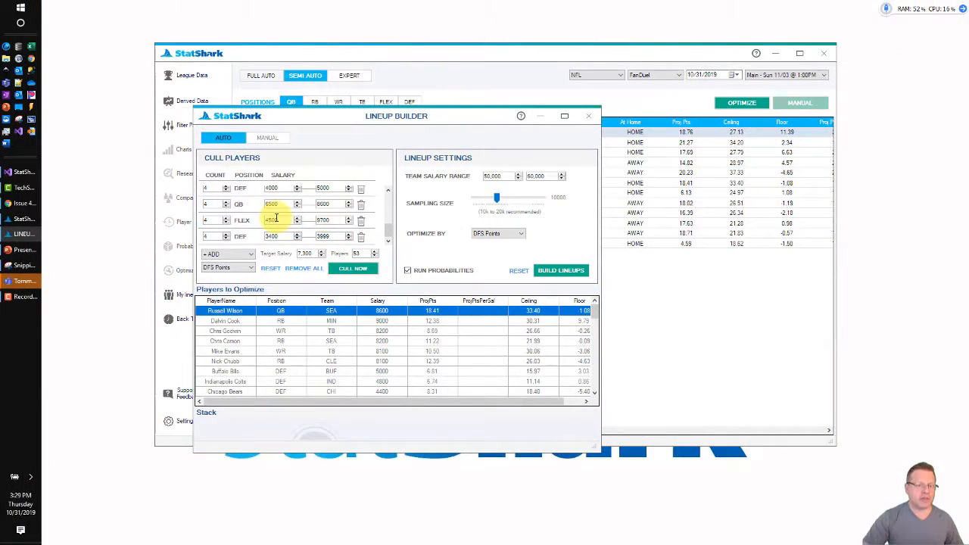
Step: Switch to Snipping Tool to view the Optimize Lineups stage of the workflow diagram, and return to the Lineup Builder
left_click(23, 265)
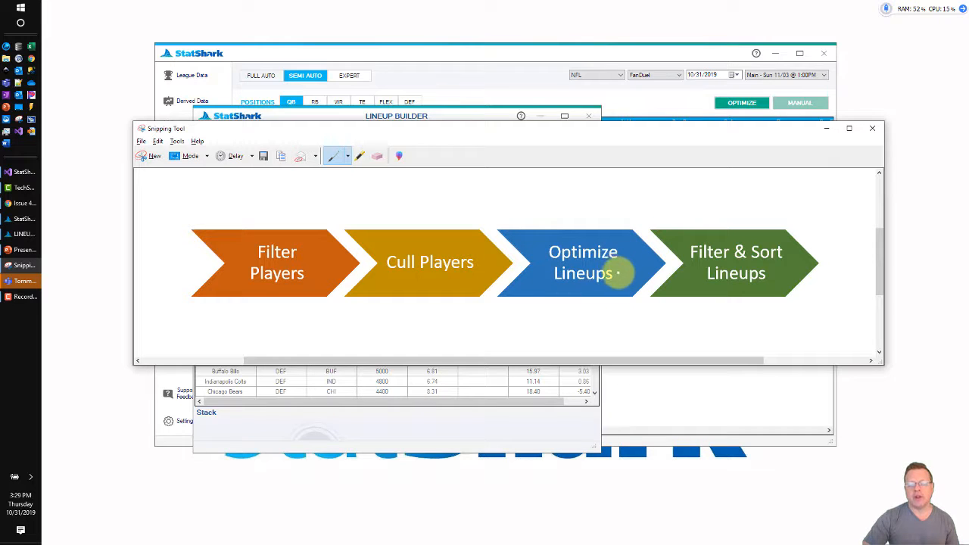
left_click(825, 129)
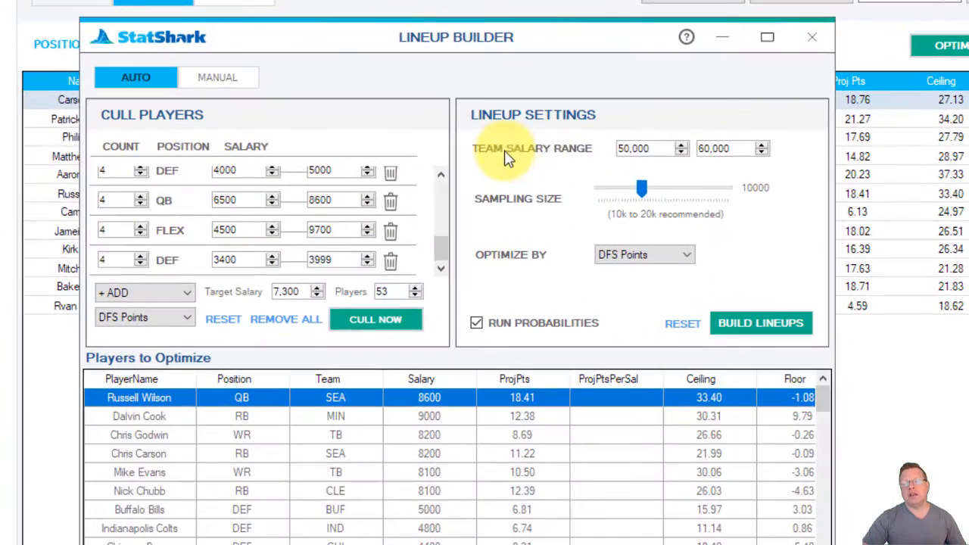
Step: Set the minimum of the team salary range to 55,000 and the sampling size to 30000
left_click(622, 149)
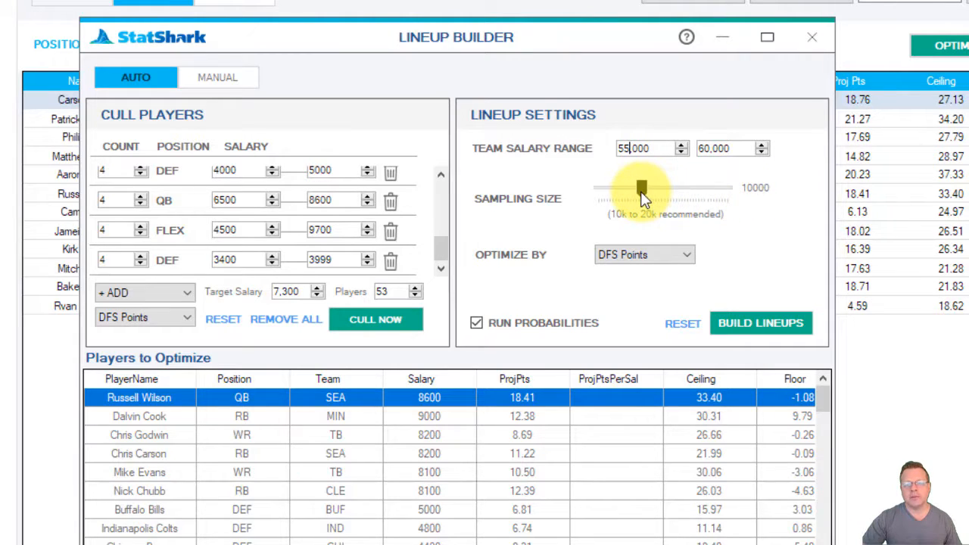
left_click(699, 189)
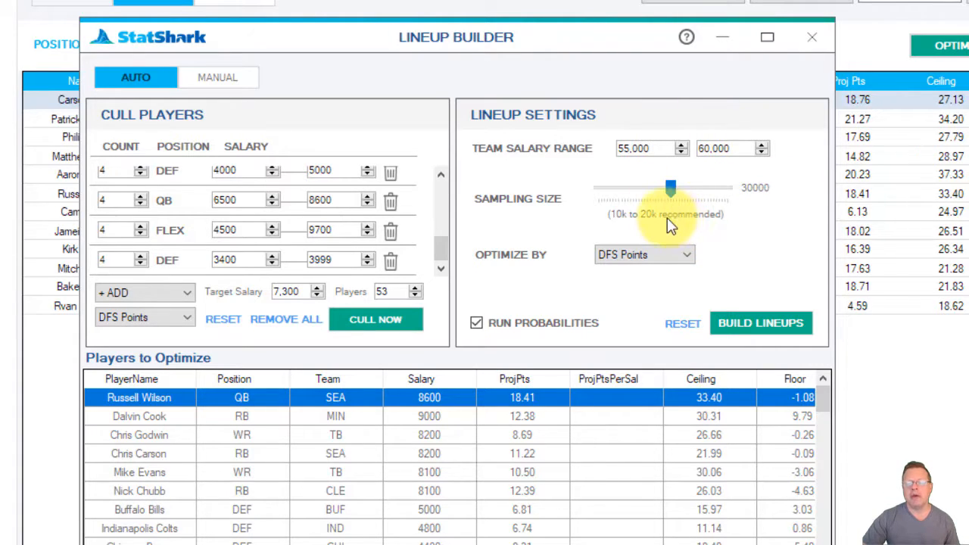
Step: Review the Optimize By criteria and keep DFS Points, and turn off Run Probabilities
left_click(689, 264)
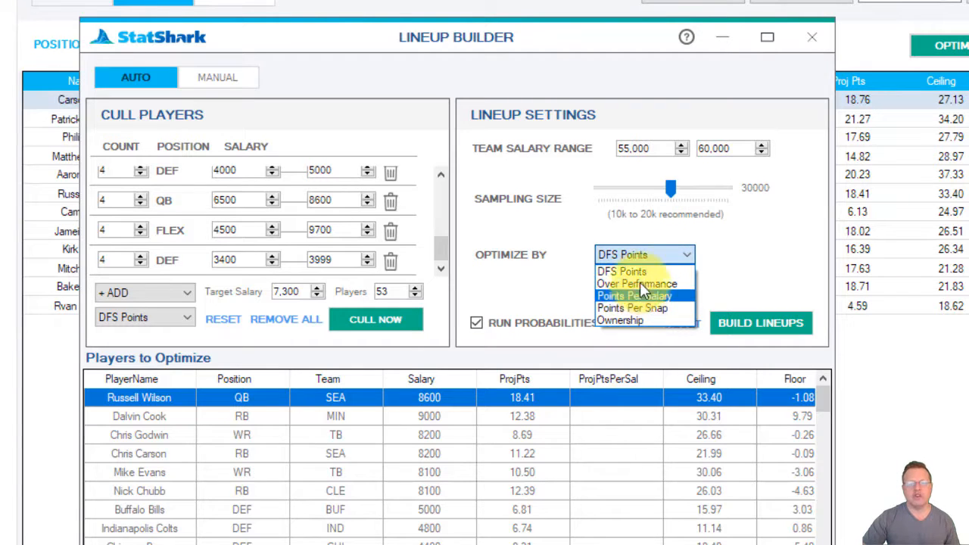
left_click(685, 271)
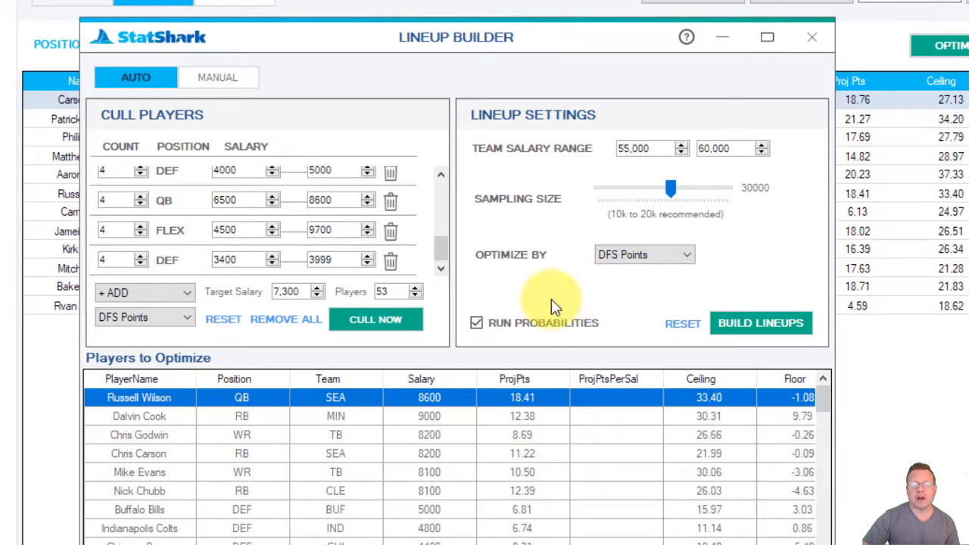
left_click(476, 323)
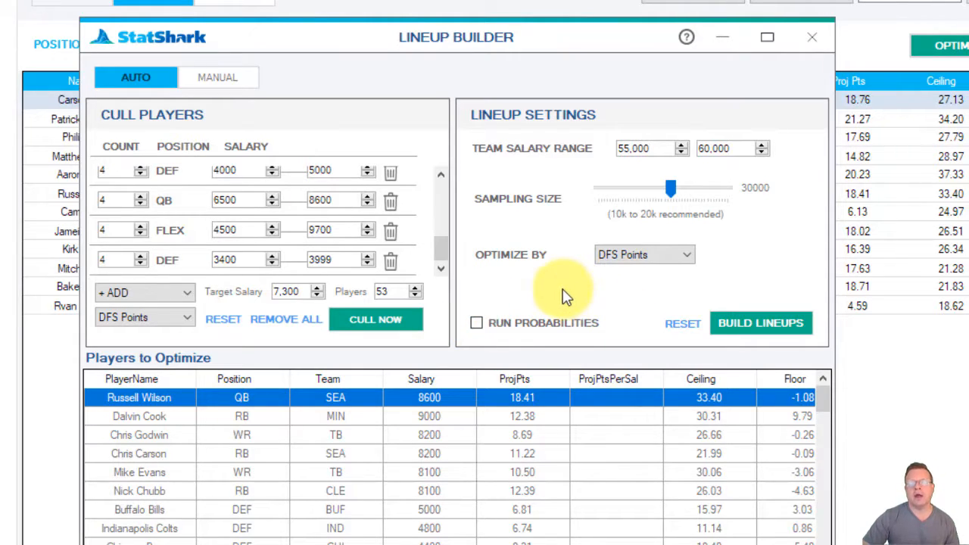
Step: Build the lineups with the current settings and enlarge the resulting Lineups window to show more columns and rows
left_click(780, 331)
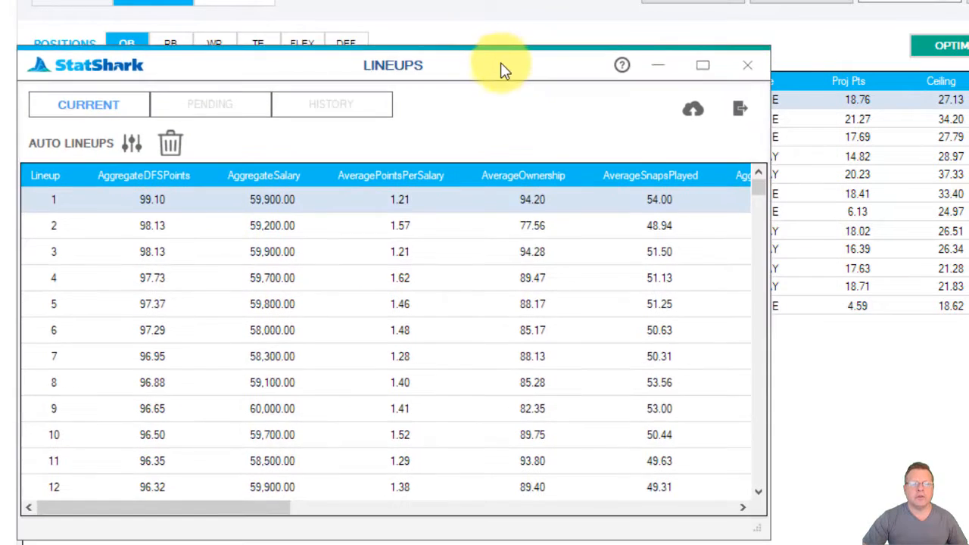
left_click_drag(502, 69, 308, 0)
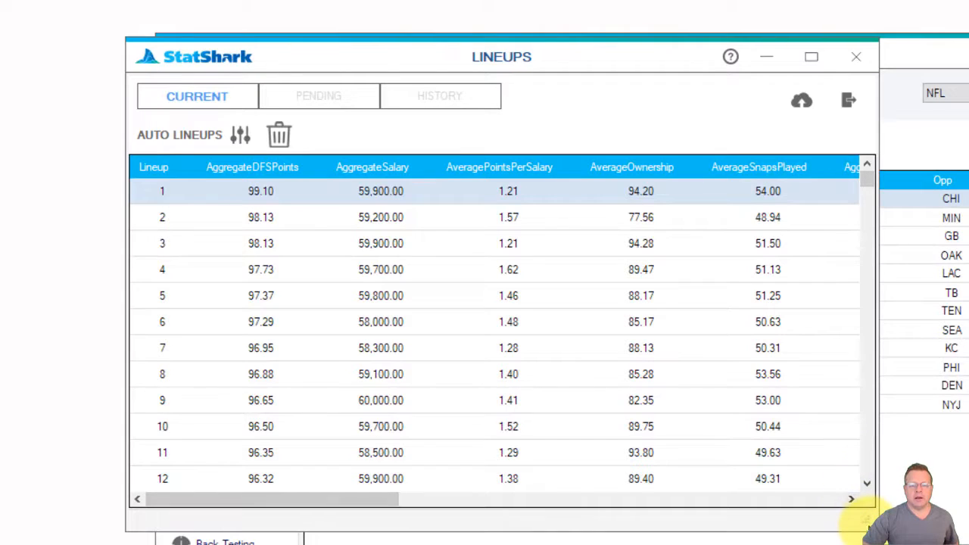
left_click_drag(869, 526, 968, 544)
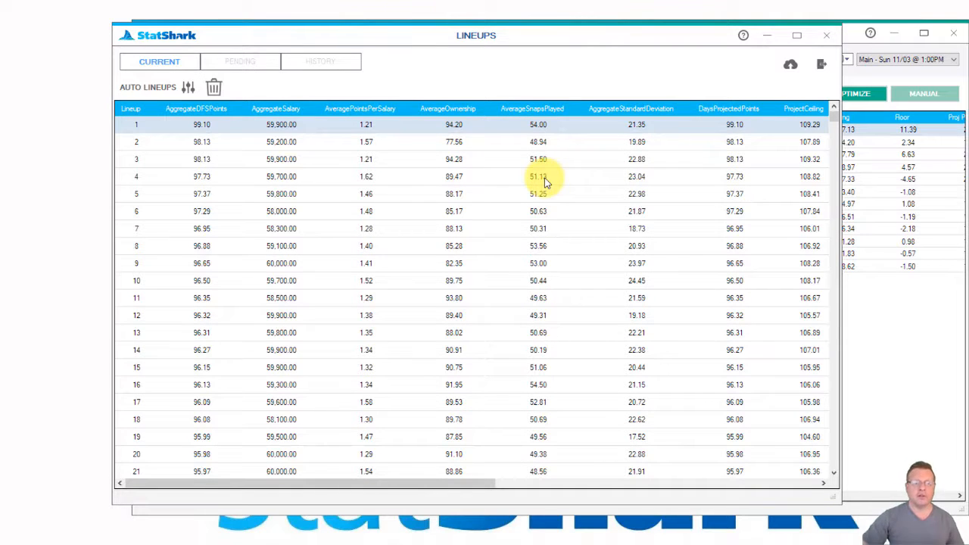
Step: Sort the generated lineups by AggregateDFSPoints in both directions, ending with the highest first
left_click(207, 108)
left_click(218, 110)
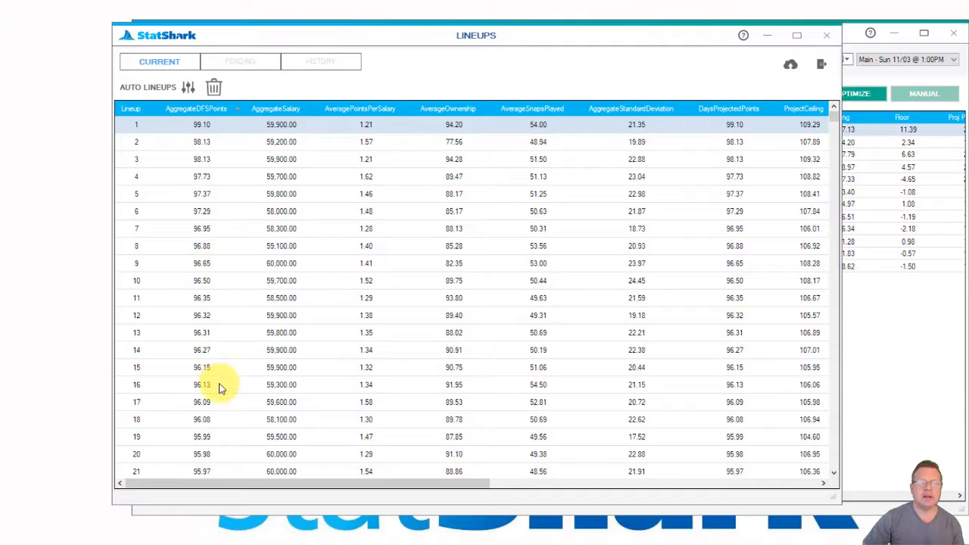
left_click_drag(567, 43, 679, 34)
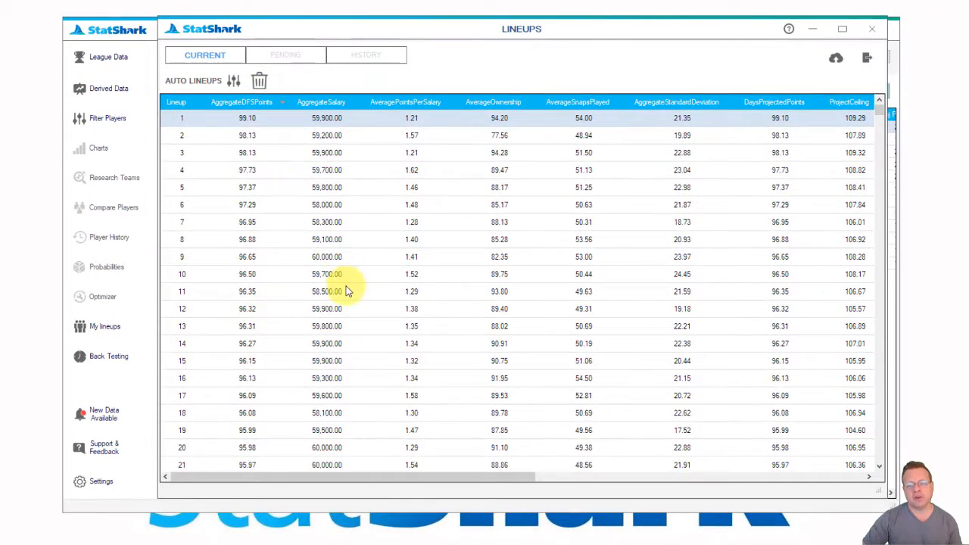
left_click(247, 103)
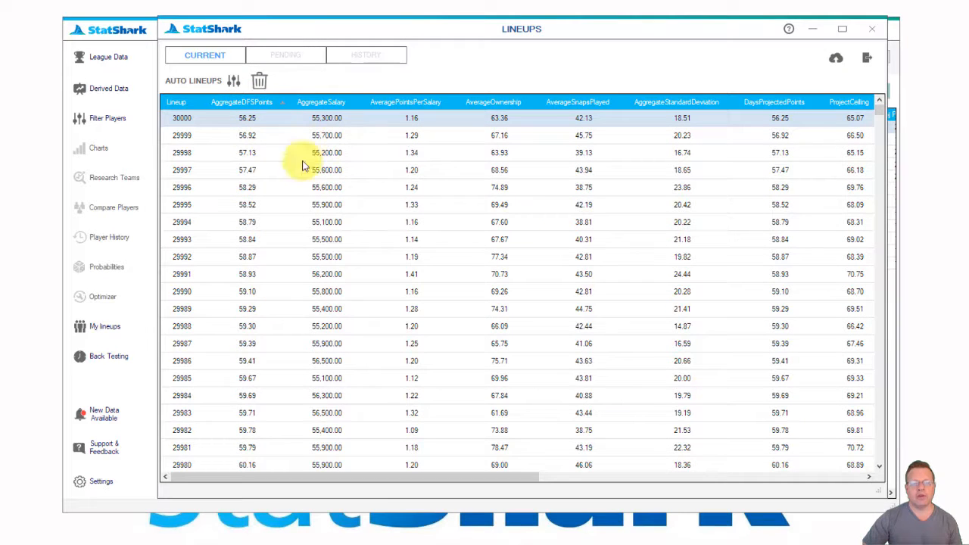
left_click(240, 103)
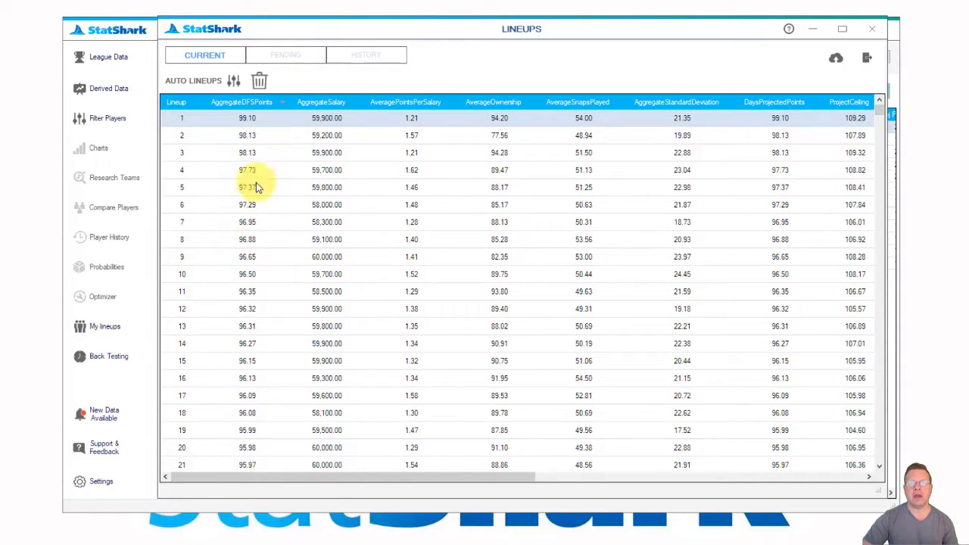
Step: Sort the lineups by highest ProjectCeiling and by highest ProjectFloor, and view the player columns
left_click_drag(447, 479, 383, 462)
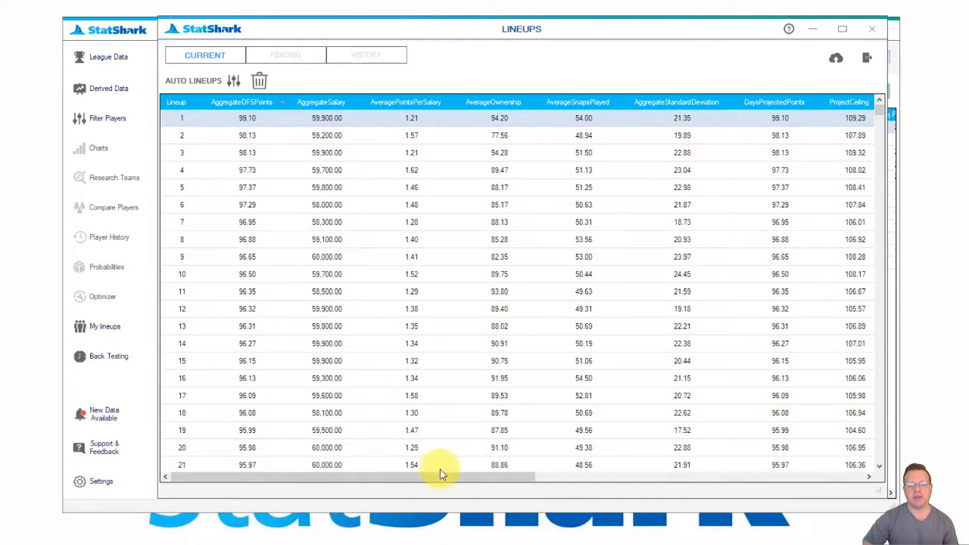
left_click_drag(445, 477, 527, 482)
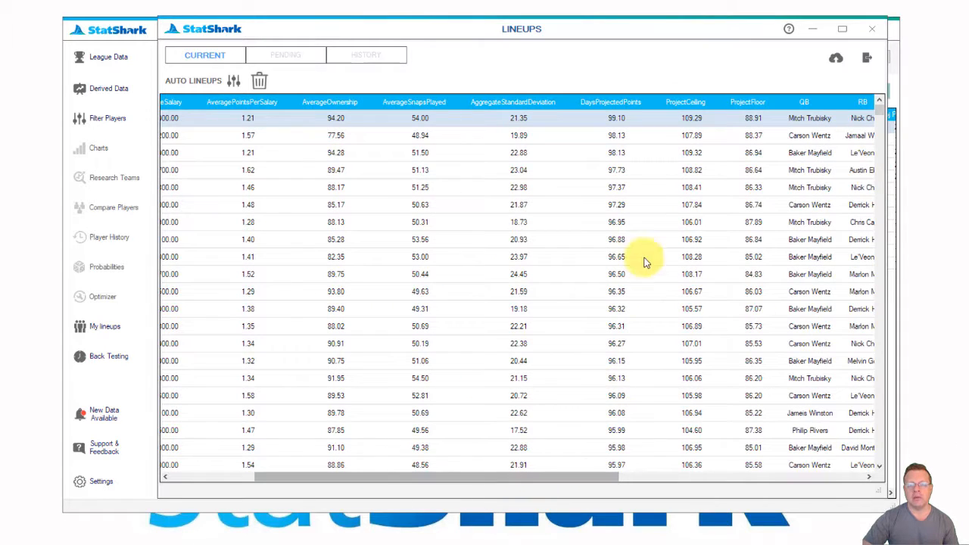
left_click(689, 106)
left_click(687, 104)
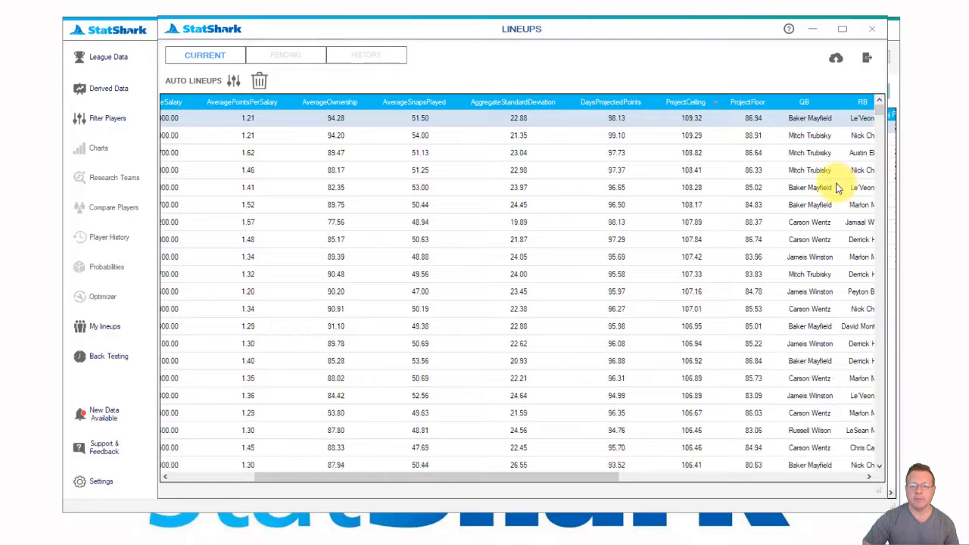
left_click(748, 103)
left_click(748, 103)
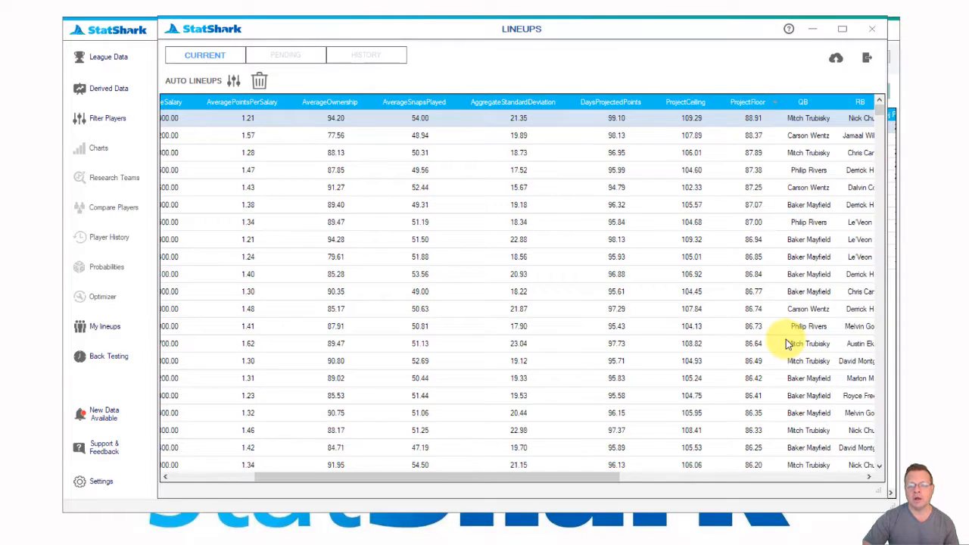
left_click_drag(588, 480, 891, 487)
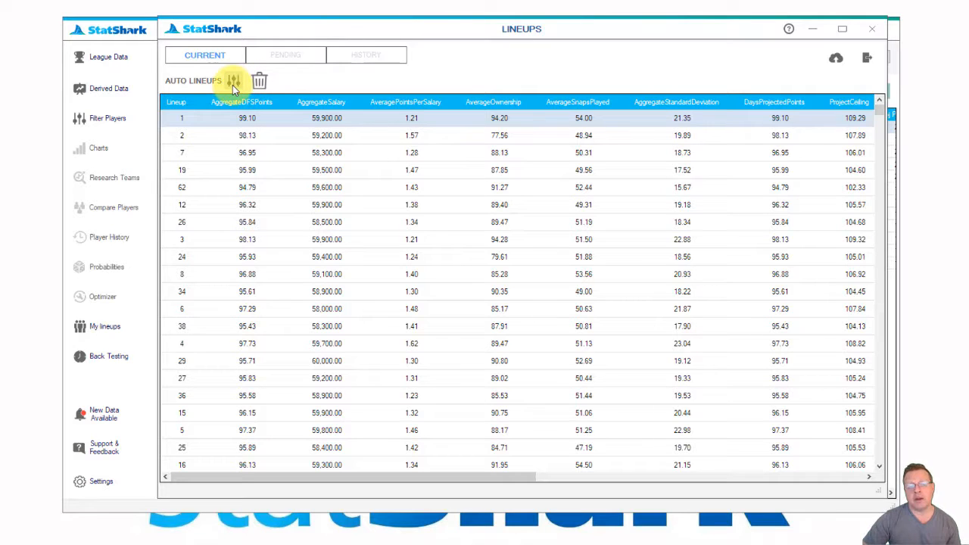
Step: Open the lineup filters and add an AggregateSalary filter with a minimum of 58000
left_click(6, 333)
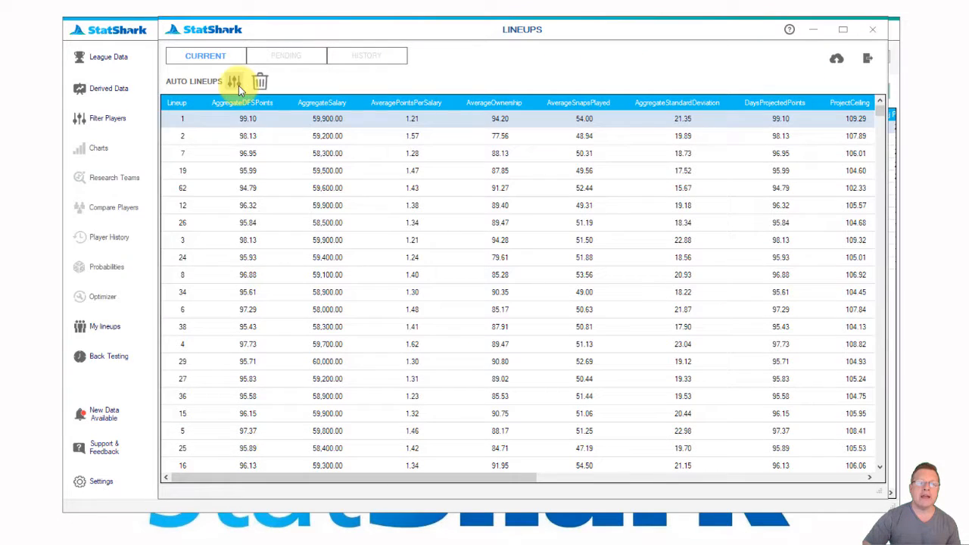
left_click(234, 82)
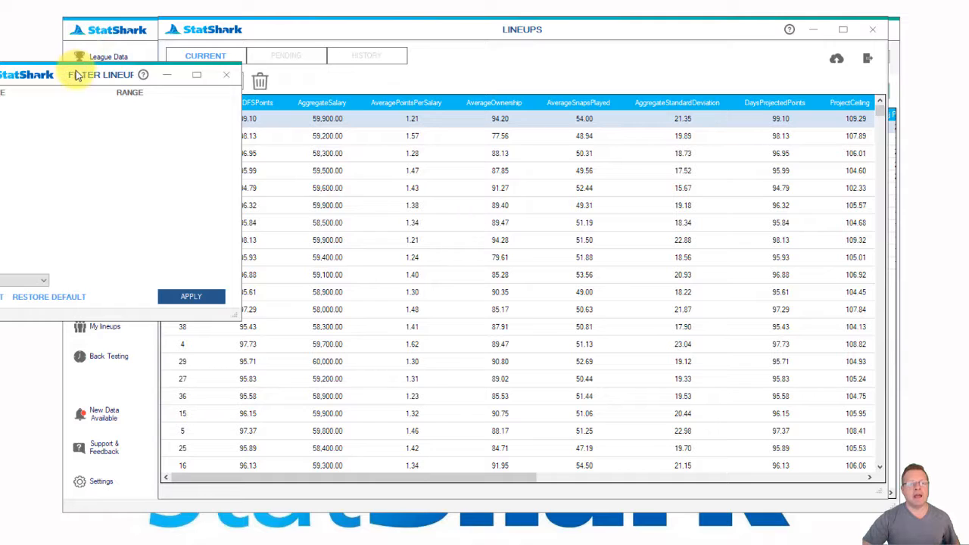
left_click_drag(76, 75, 190, 71)
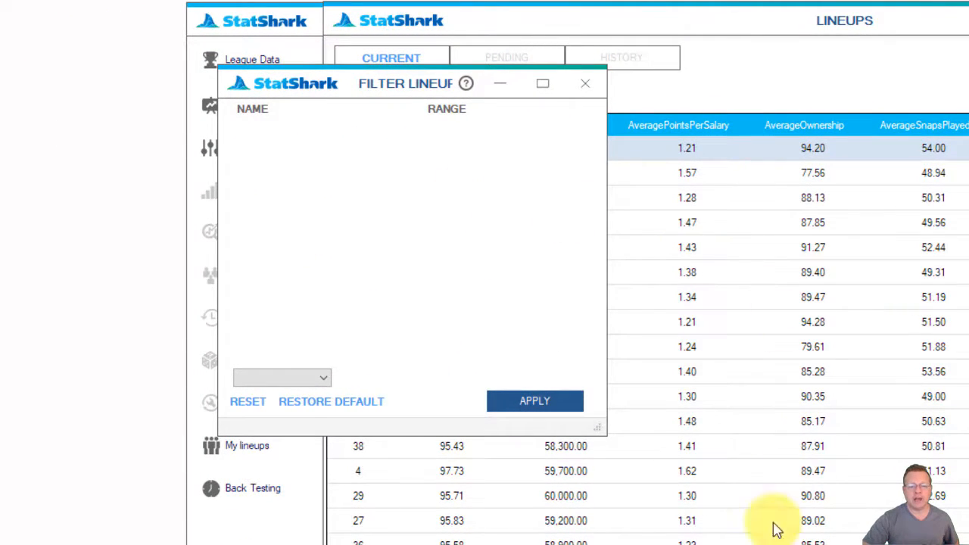
left_click(324, 383)
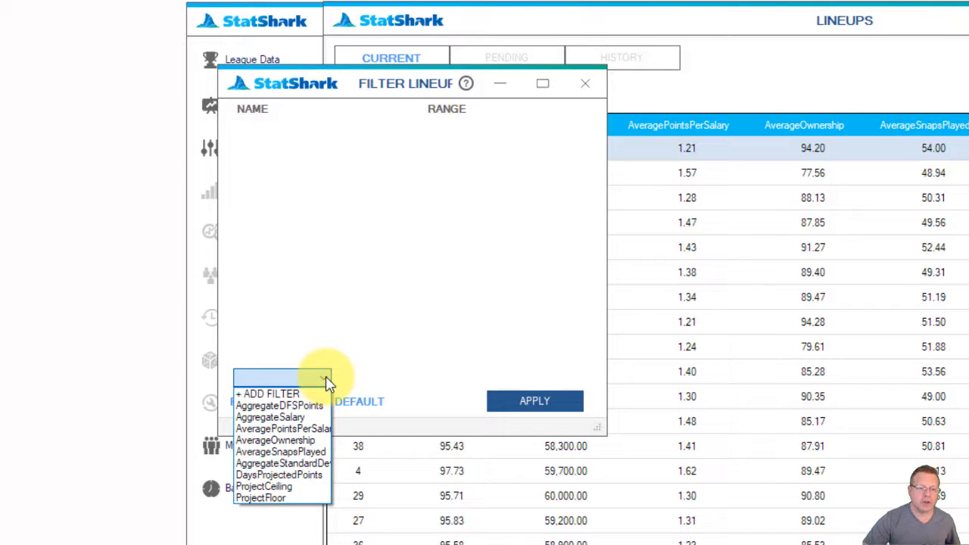
left_click(311, 419)
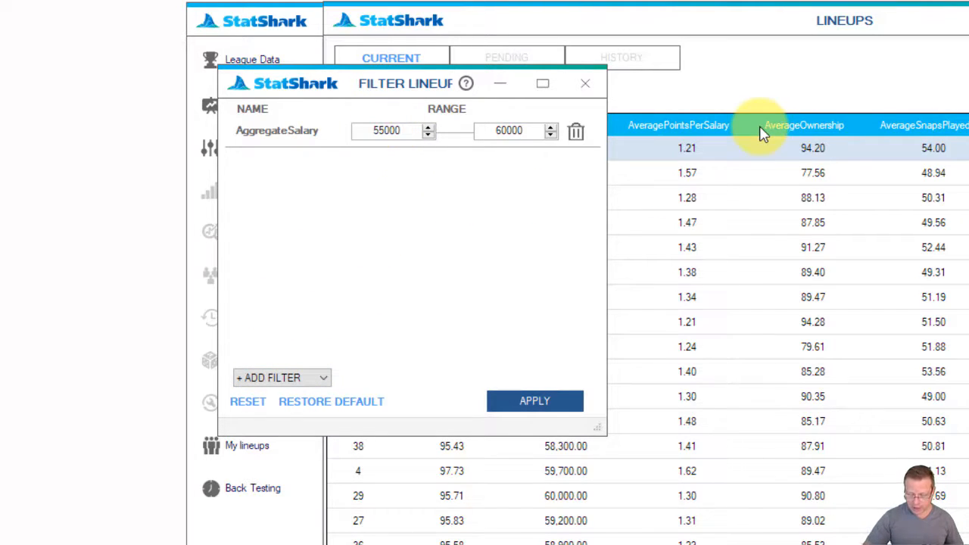
Step: Add an AverageOwnership lineup filter with a minimum of 65
left_click(253, 377)
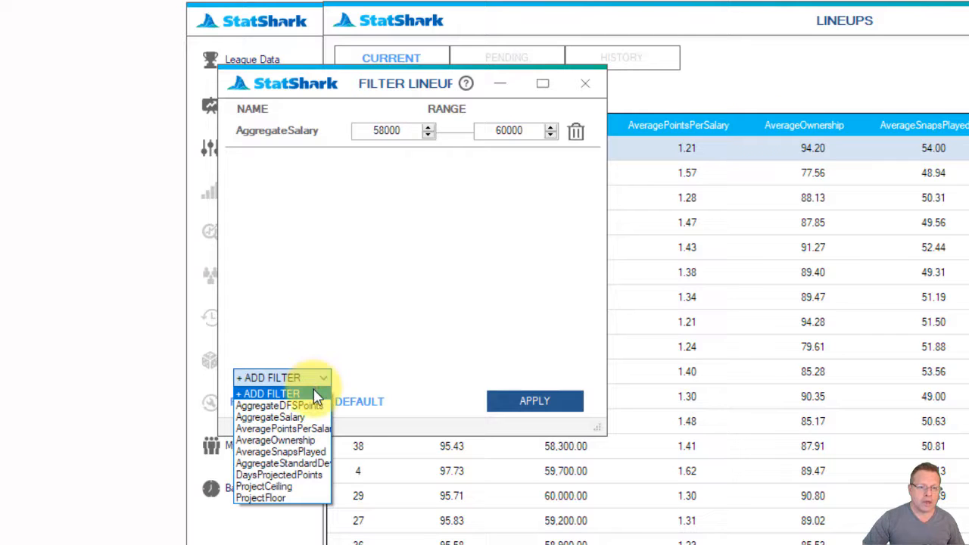
left_click(303, 440)
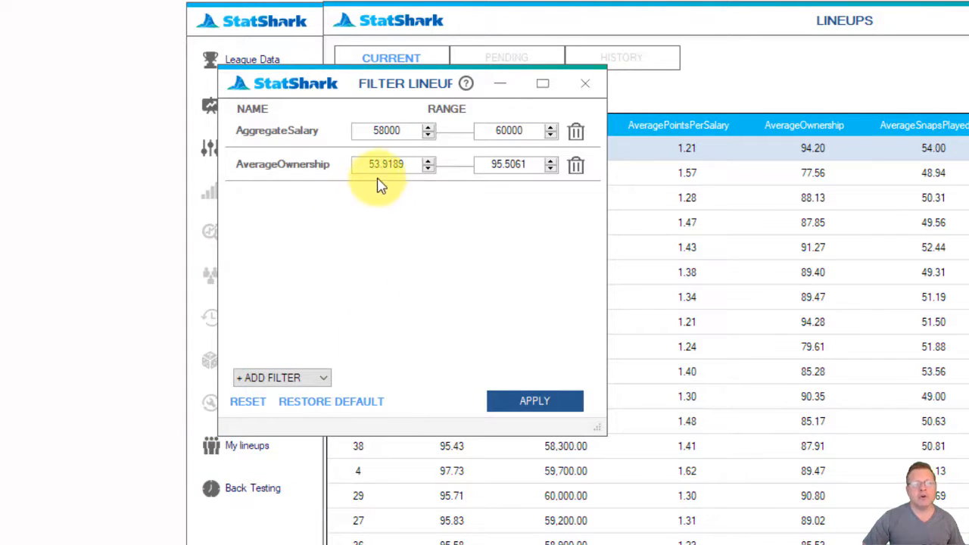
left_click_drag(411, 164, 367, 163)
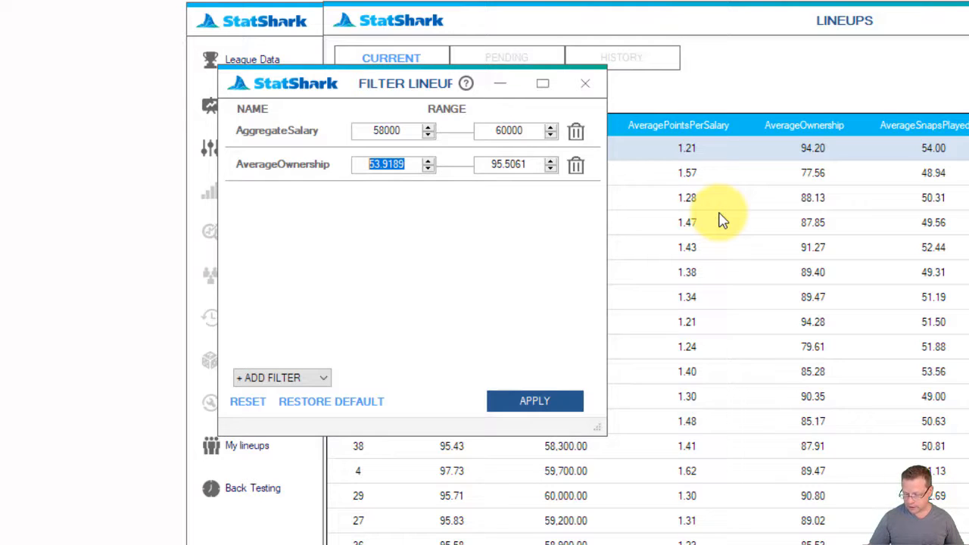
Step: Add a ProjectCeiling lineup filter with a minimum of 95
left_click(325, 378)
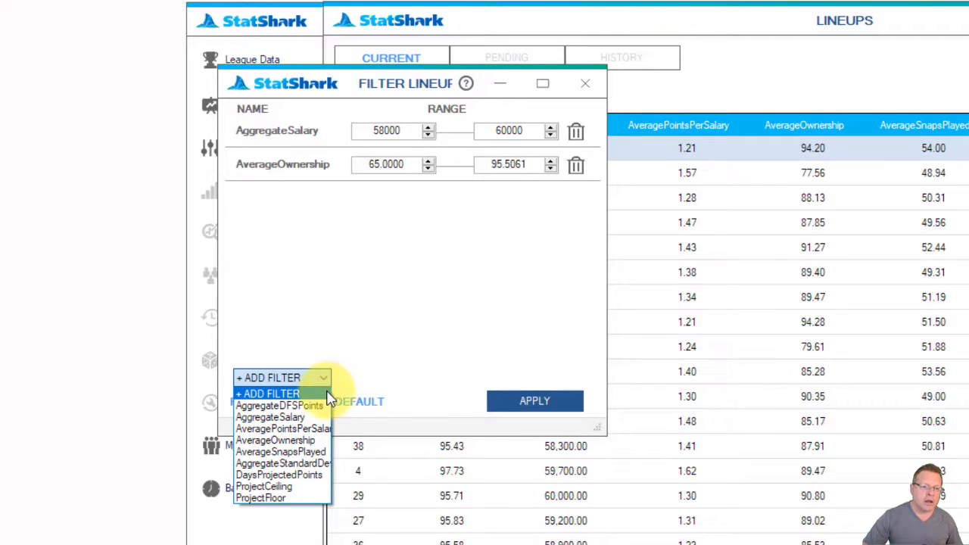
left_click(279, 486)
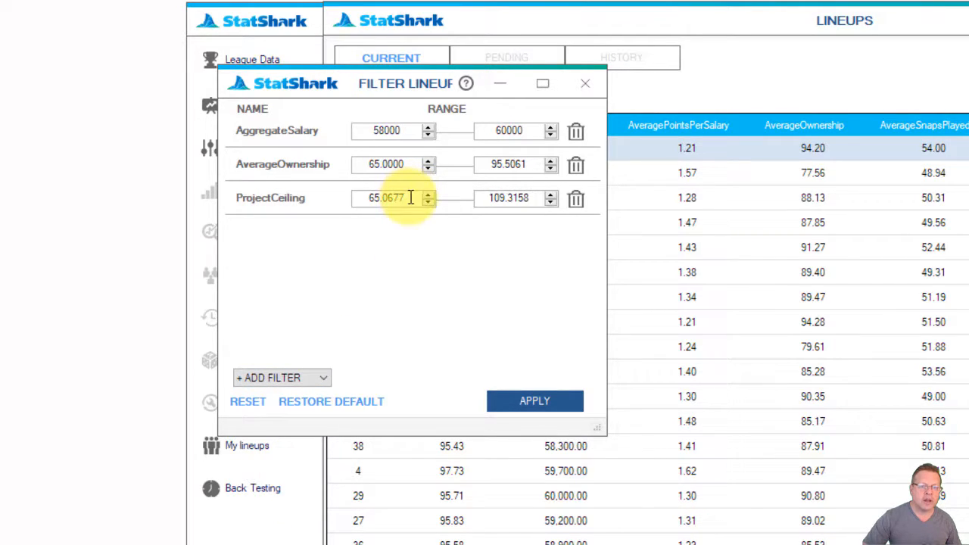
left_click_drag(408, 203, 365, 203)
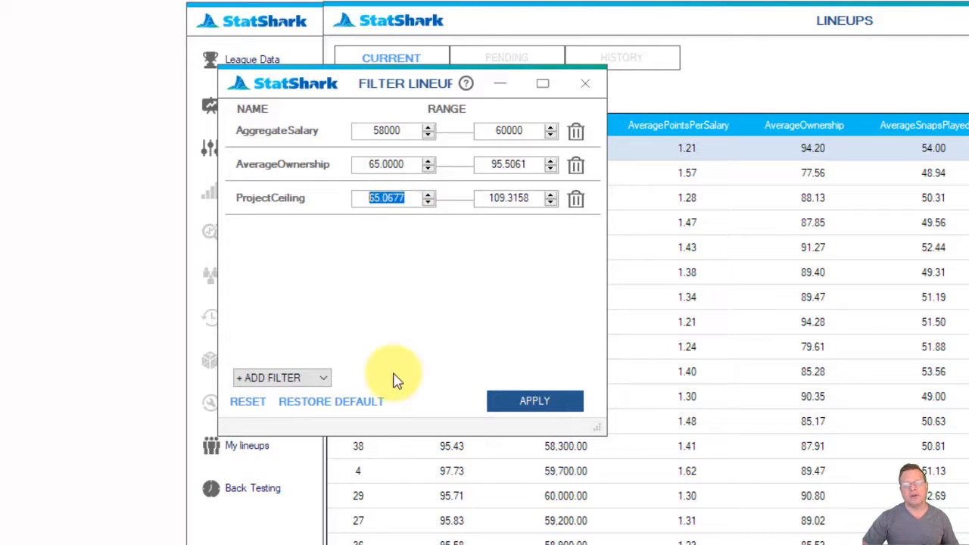
left_click(518, 398)
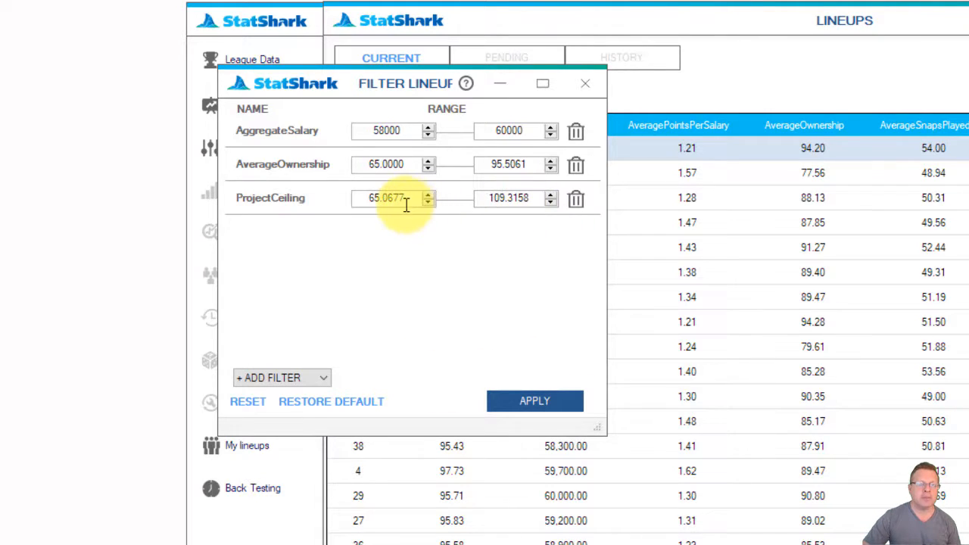
left_click_drag(411, 199, 372, 204)
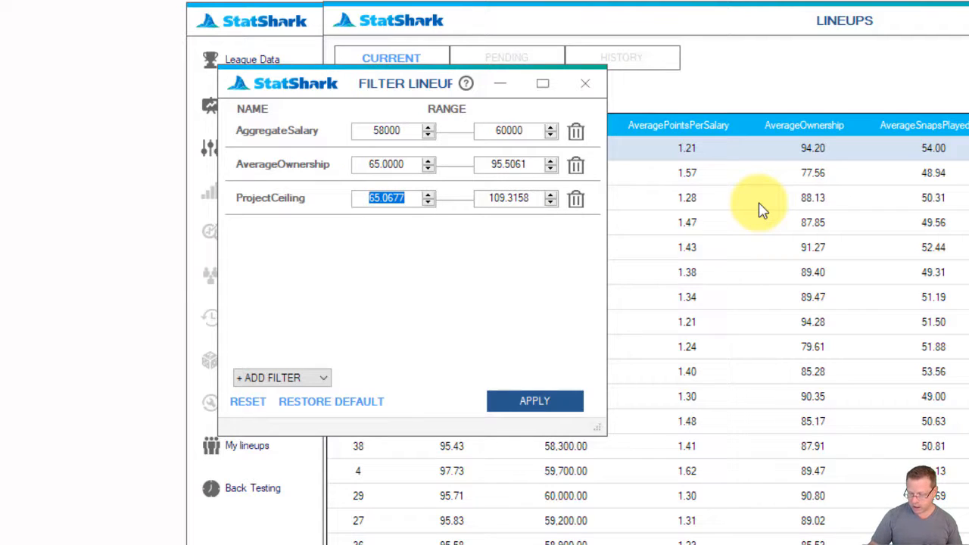
type("95")
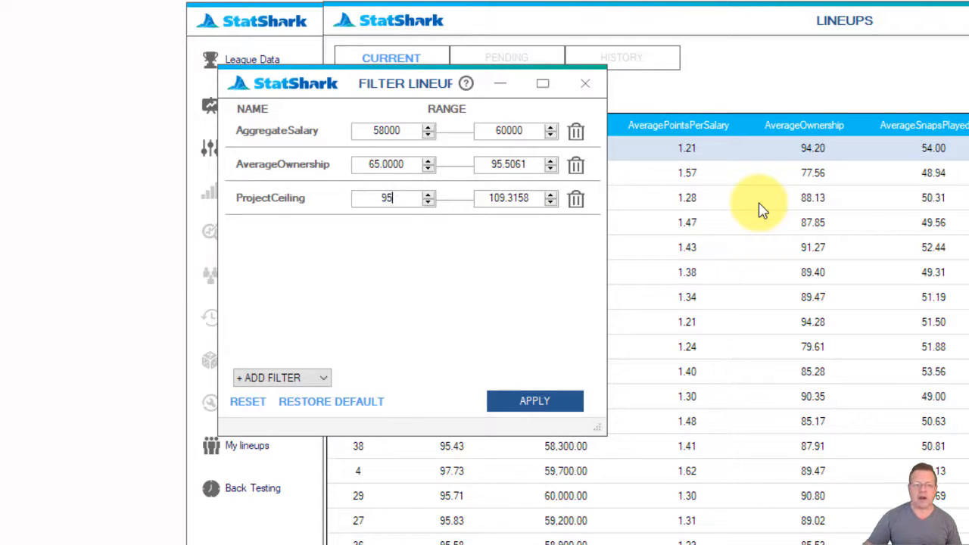
Step: Look through the remaining filter options without adding another, and apply the three filters to the lineups
left_click(322, 378)
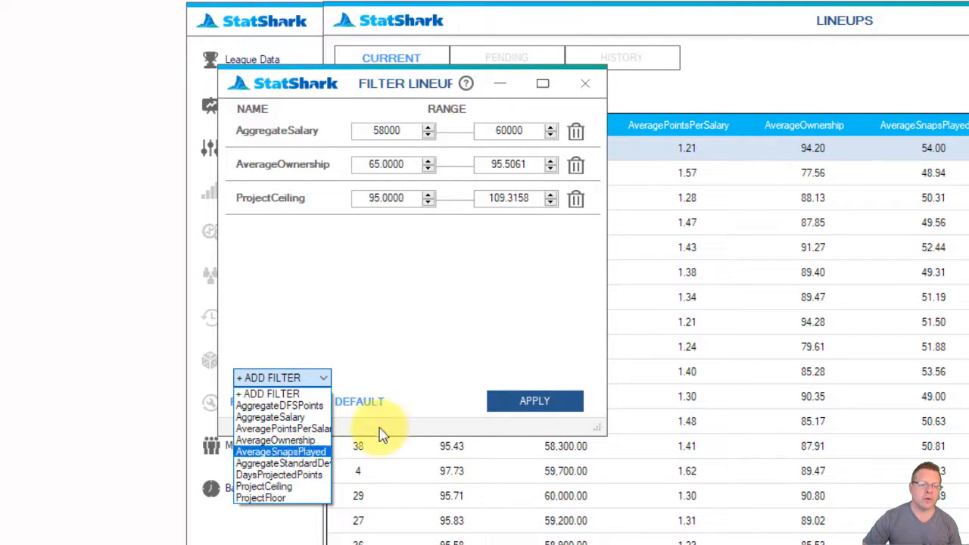
left_click(493, 318)
left_click(555, 402)
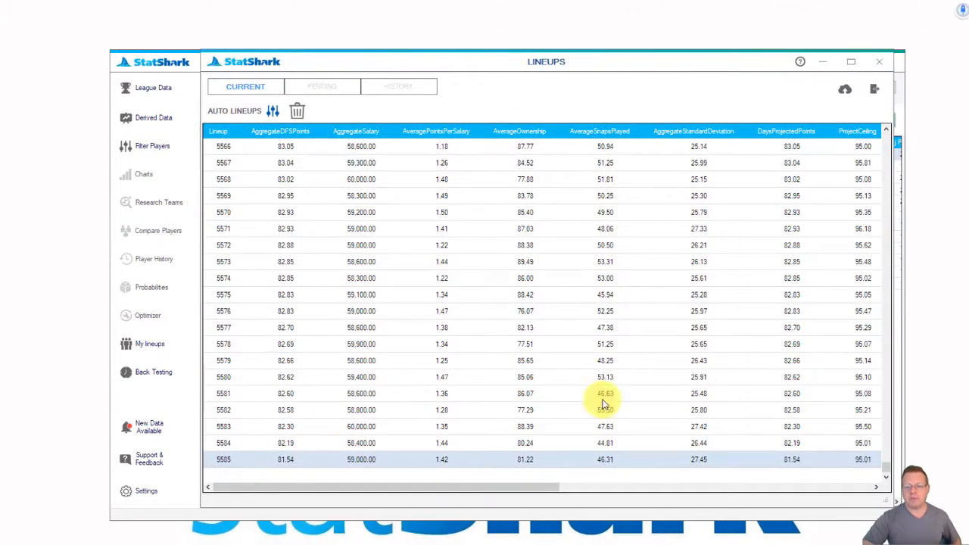
Step: Review the filtered lineups with their players, and delete lineup 9
left_click_drag(886, 471, 882, 136)
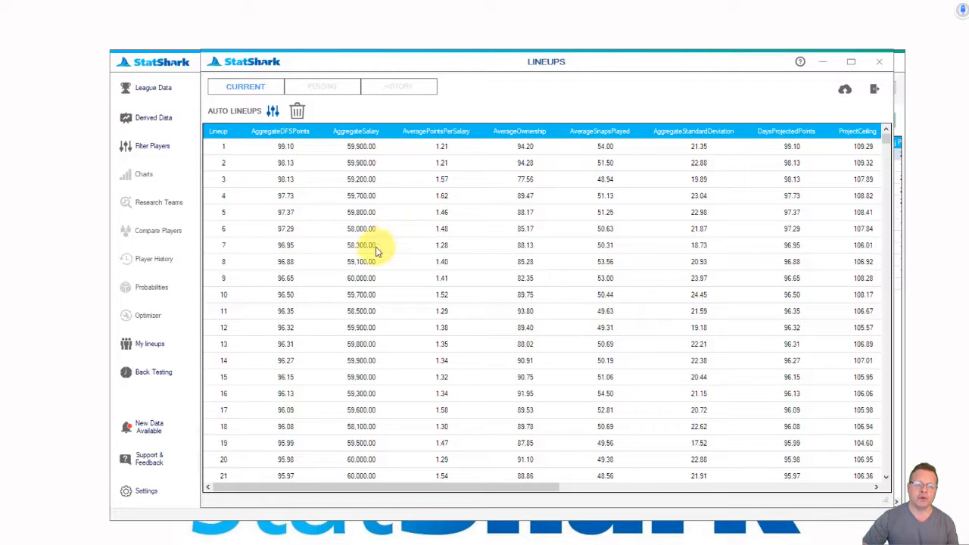
left_click_drag(515, 488, 882, 500)
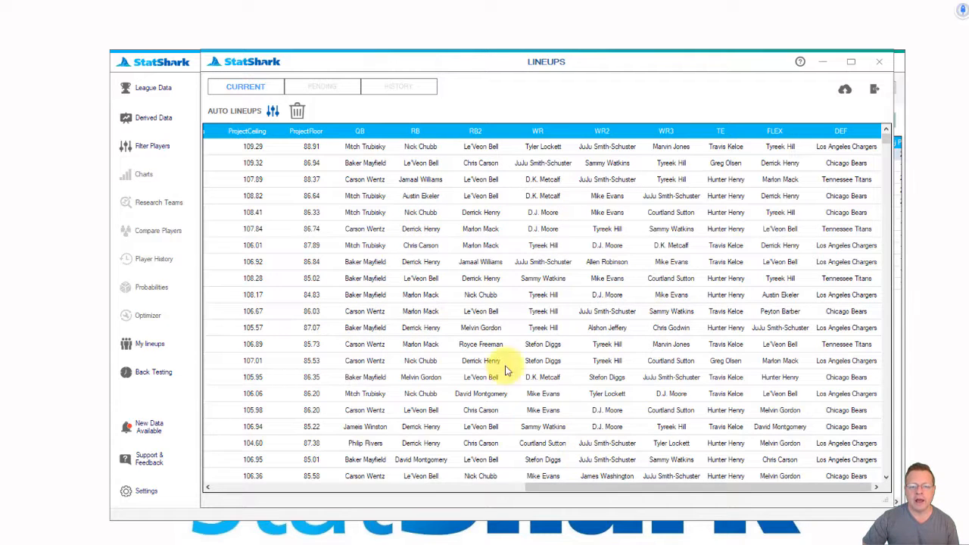
left_click(418, 280)
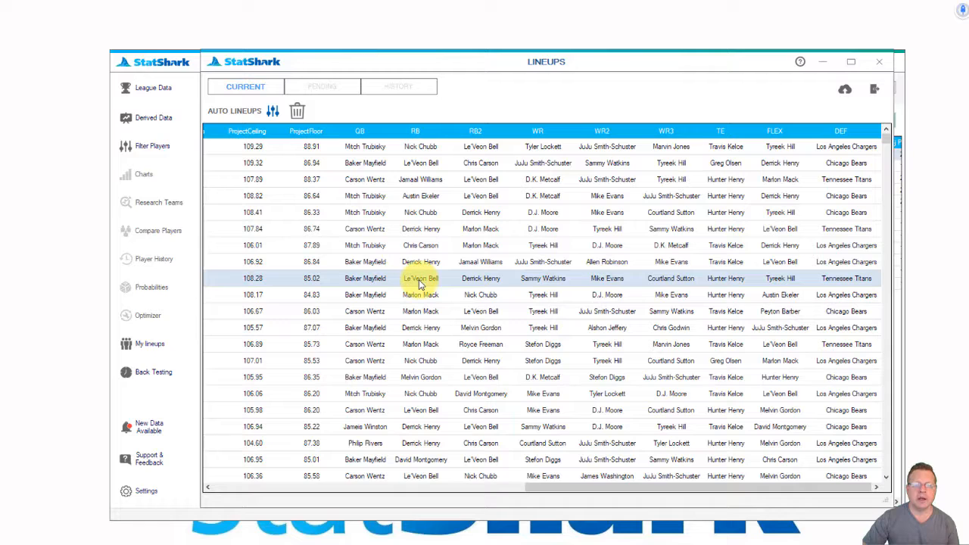
left_click(297, 111)
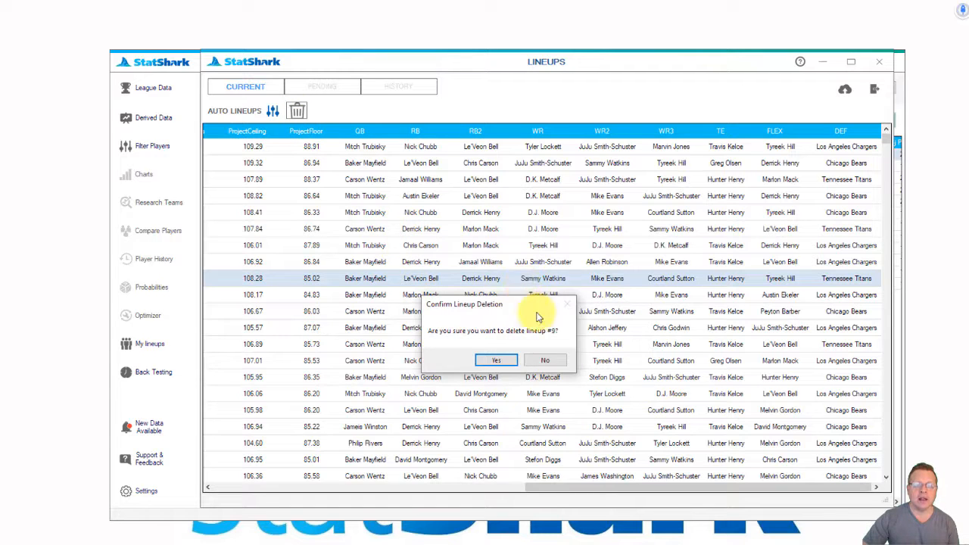
left_click(497, 363)
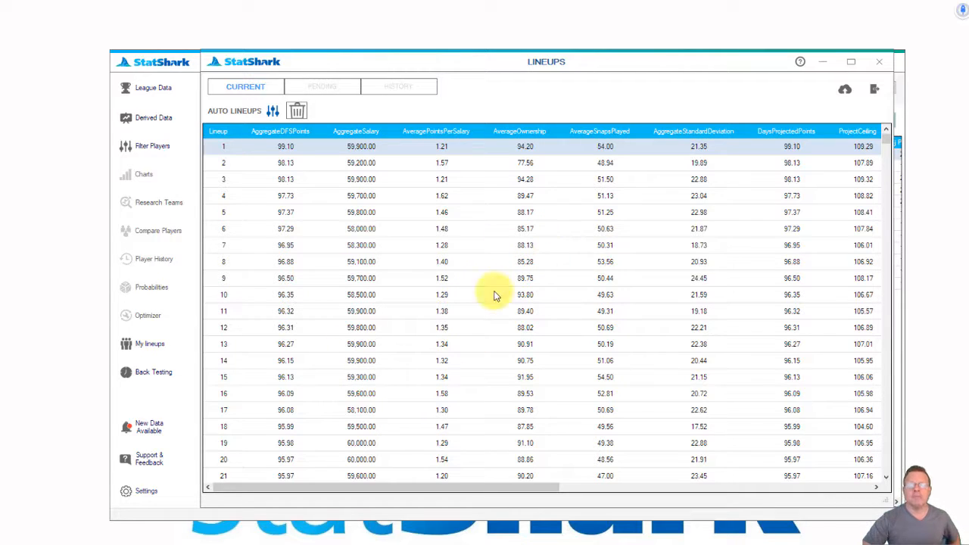
Step: Open the contest selection for uploading the lineups and move the Lineups window away from it
left_click(844, 93)
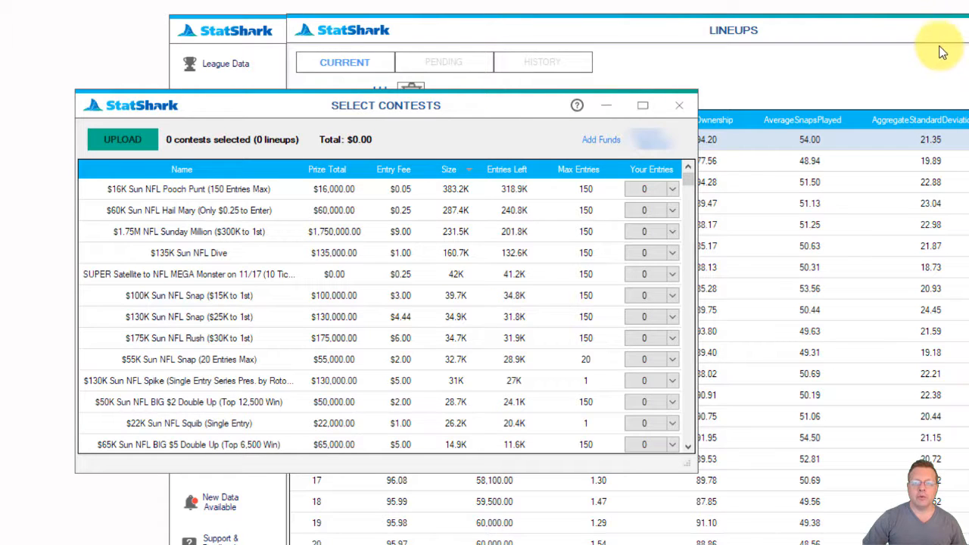
left_click(966, 165)
left_click_drag(945, 36, 968, 221)
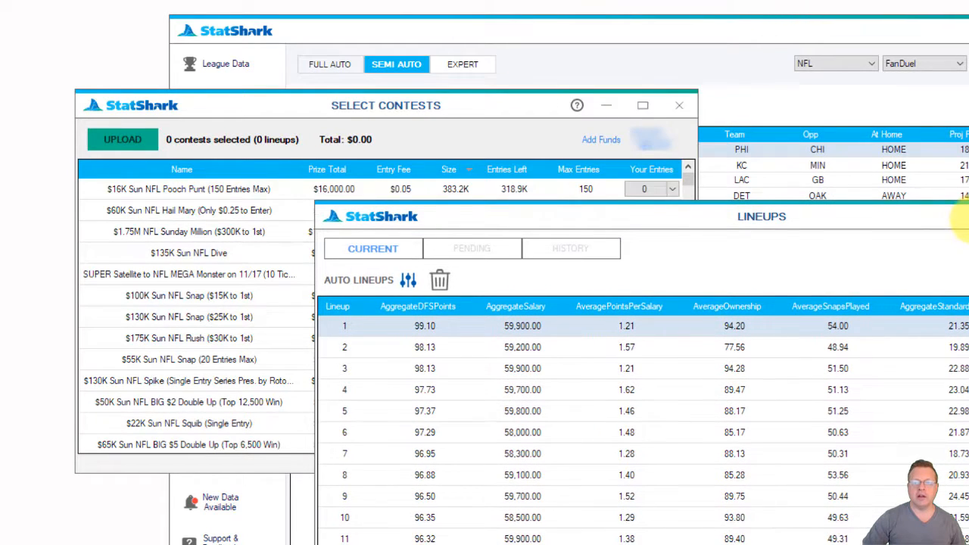
Step: Check the available contest sites, keeping FanDuel, and bring the Select Contests window forward over the player list
left_click(960, 67)
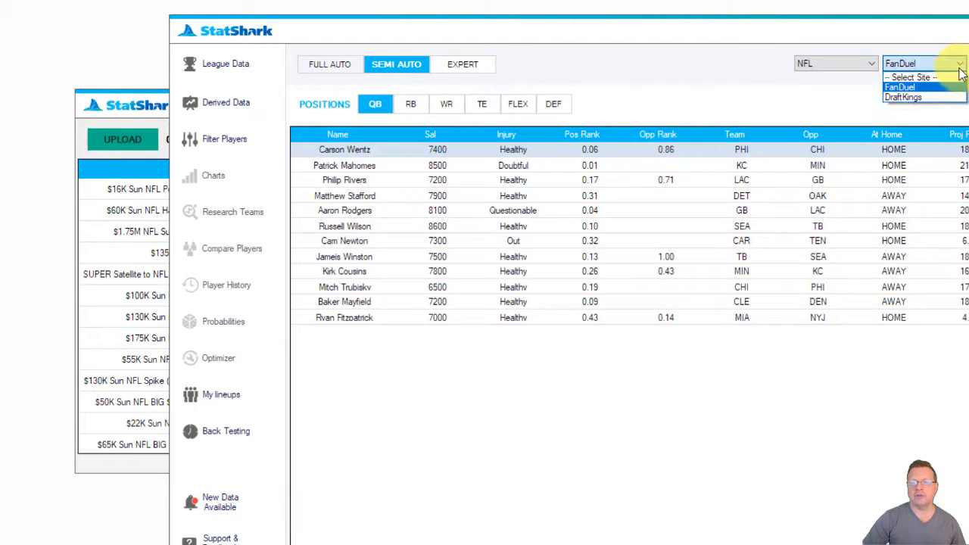
left_click(127, 102)
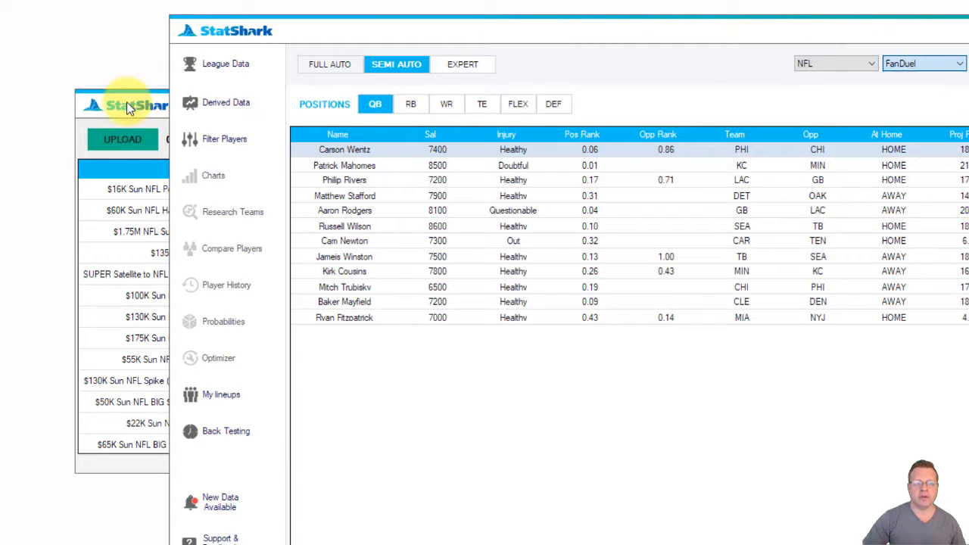
left_click(127, 101)
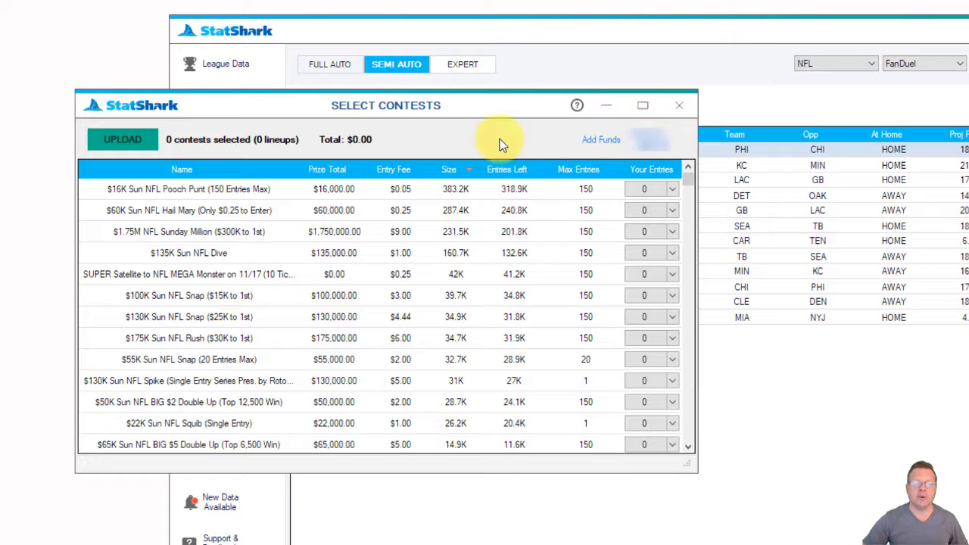
left_click_drag(461, 112, 664, 196)
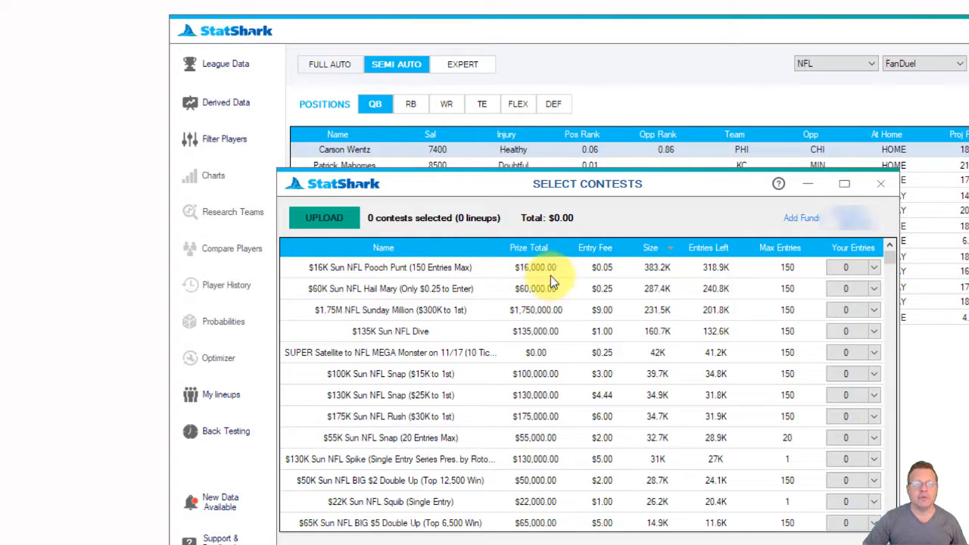
Step: Sort the contests by descending prize total, and re-sort them by ascending entry fee
left_click(530, 247)
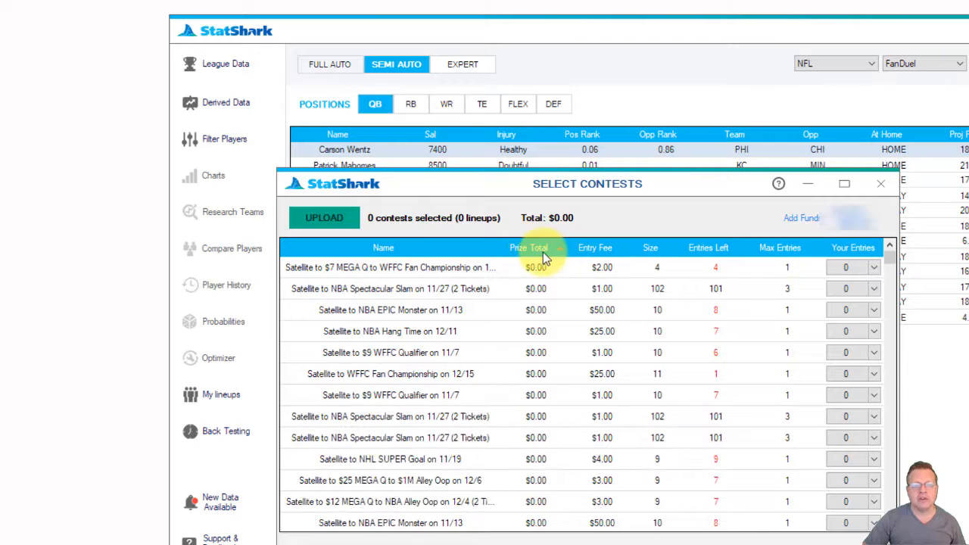
left_click(541, 250)
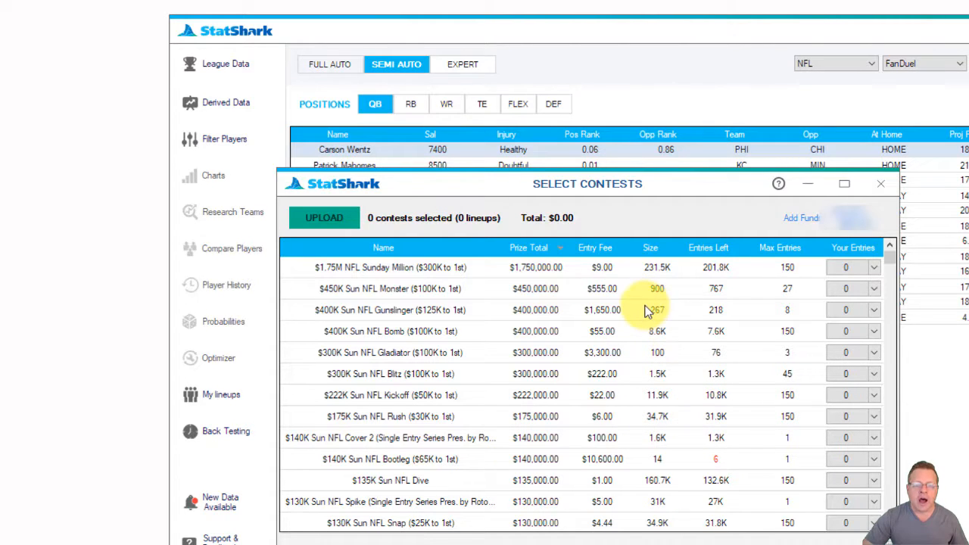
left_click(610, 246)
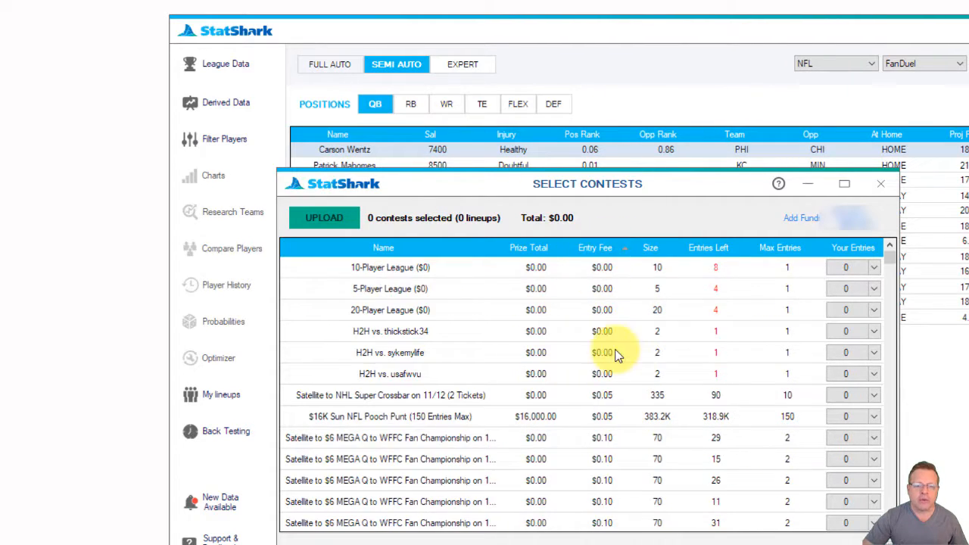
Step: Look through the contests with low entry fees, comparing their prize totals, sizes, entries left and maximum entries
scroll(617, 354, "down", 15)
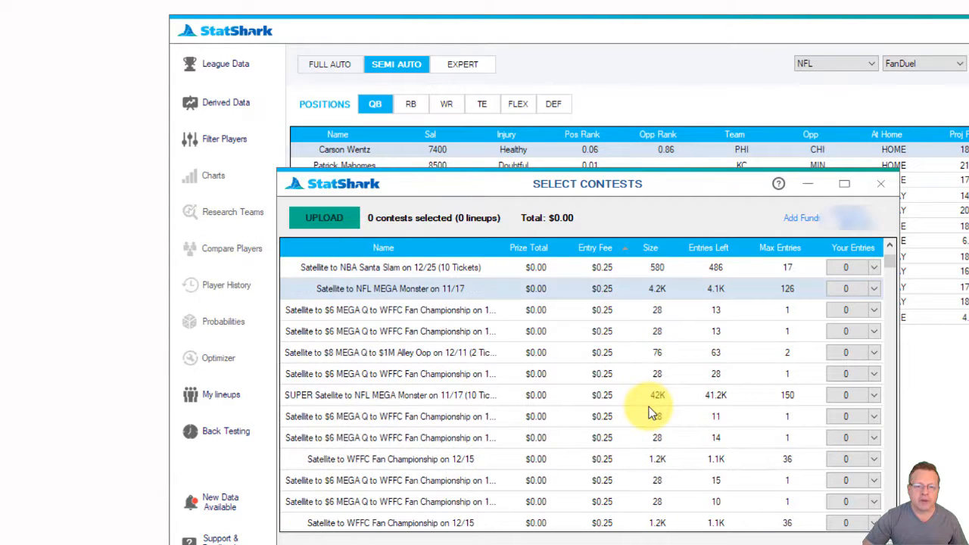
scroll(652, 413, "up", 1)
scroll(651, 412, "up", 2)
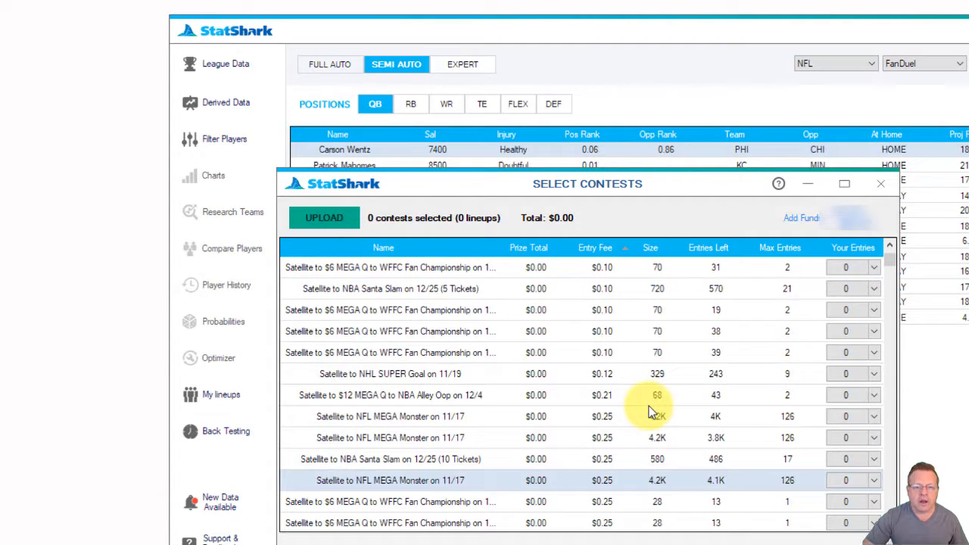
scroll(651, 412, "down", 2)
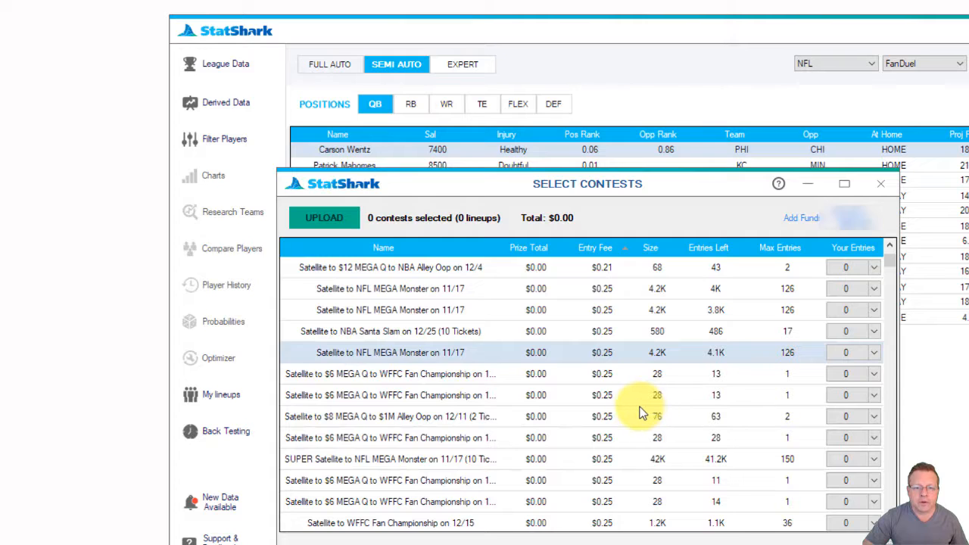
scroll(642, 414, "down", 4)
scroll(641, 408, "down", 1)
scroll(642, 409, "up", 1)
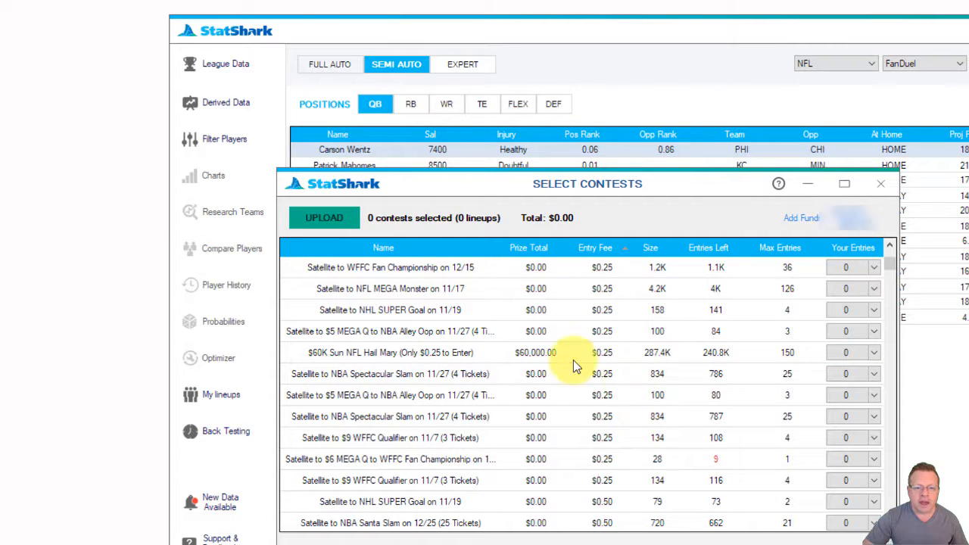
left_click(440, 354)
left_click(612, 356)
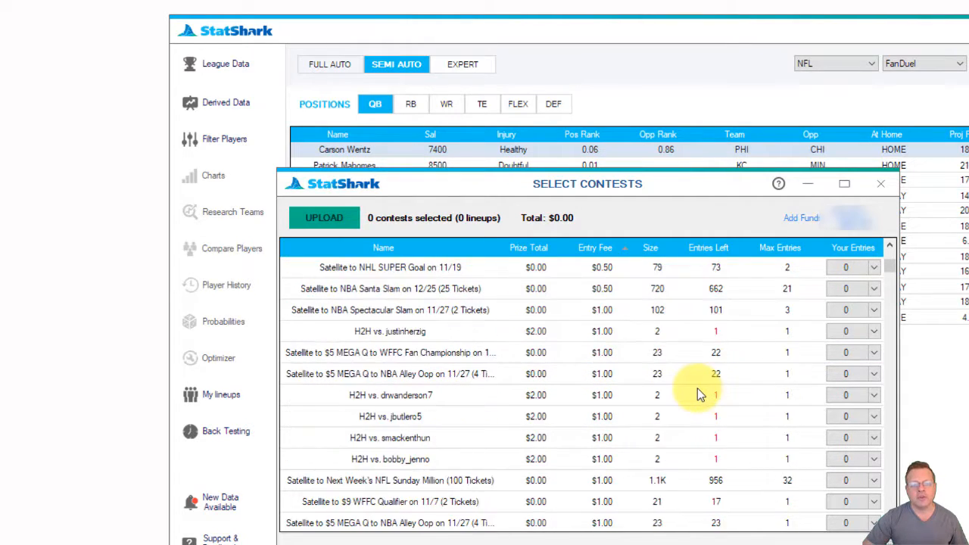
scroll(698, 390, "down", 3)
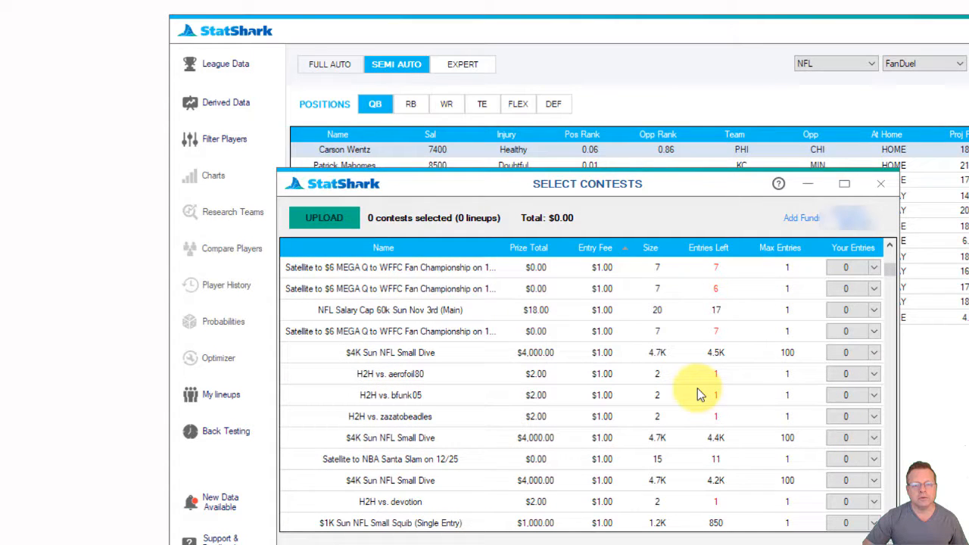
scroll(698, 382, "up", 3)
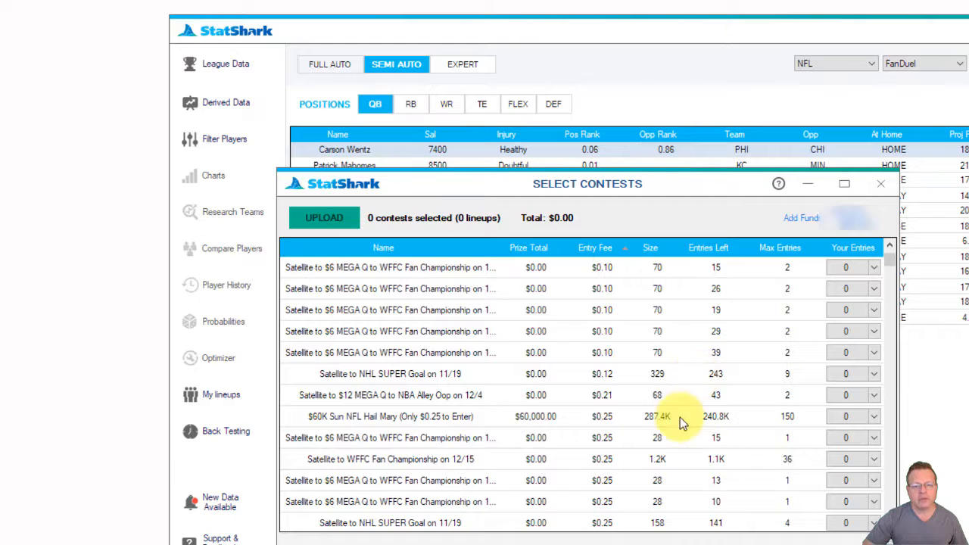
Step: Set the entries for the $60K Sun NFL Hail Mary (Only $0.25 to Enter) contest to 10
left_click(559, 417)
left_click(876, 414)
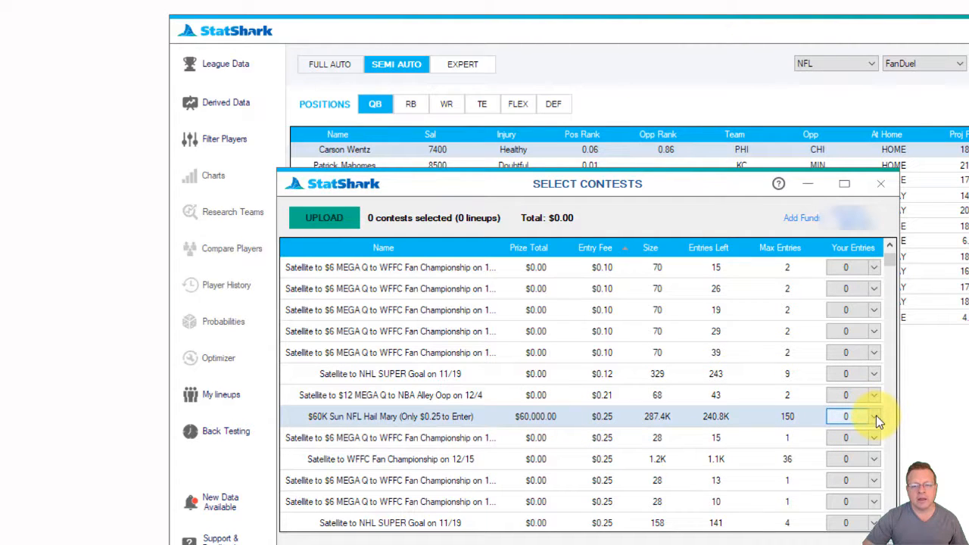
left_click(876, 415)
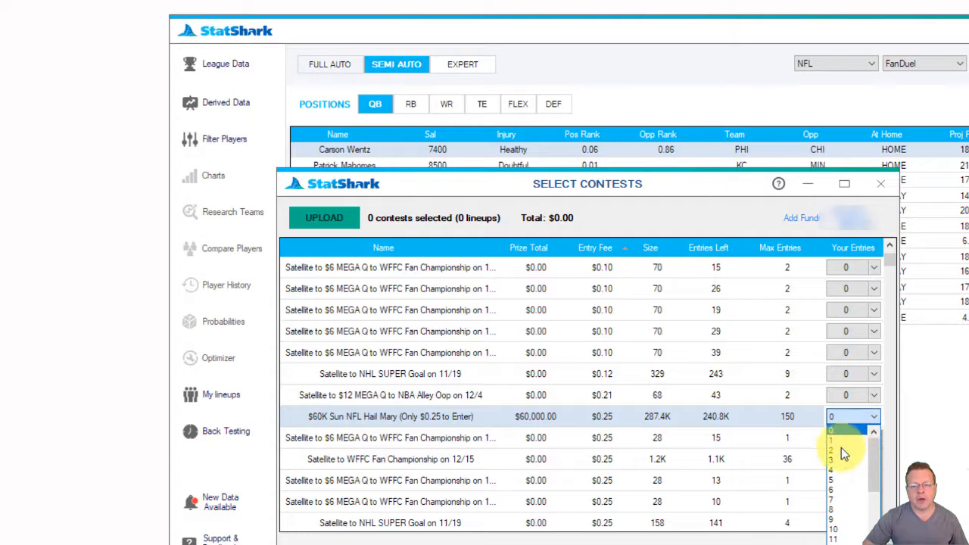
left_click(833, 529)
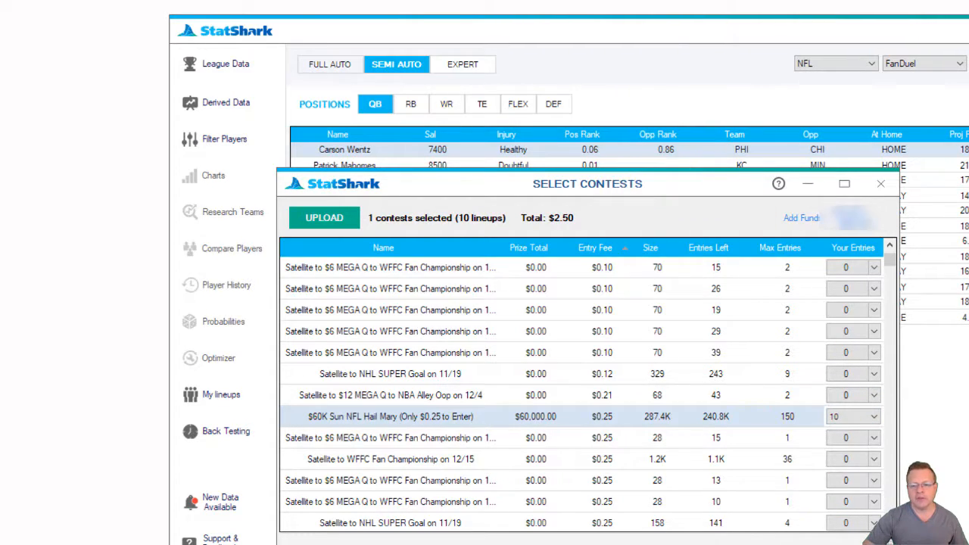
Step: Rearrange the windows so the Select Contests window sits in front of the Lineups window
left_click(662, 190)
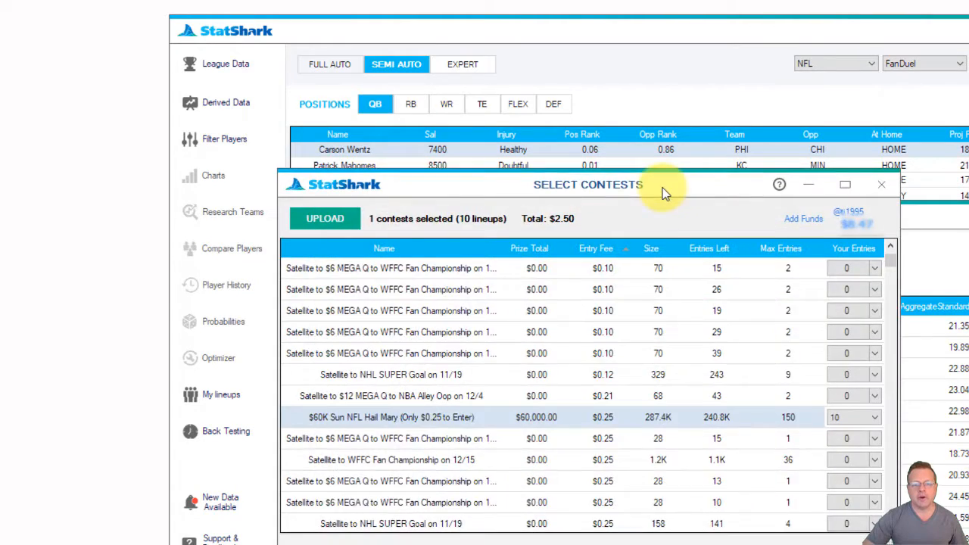
left_click_drag(663, 189, 968, 371)
left_click_drag(766, 228, 519, 27)
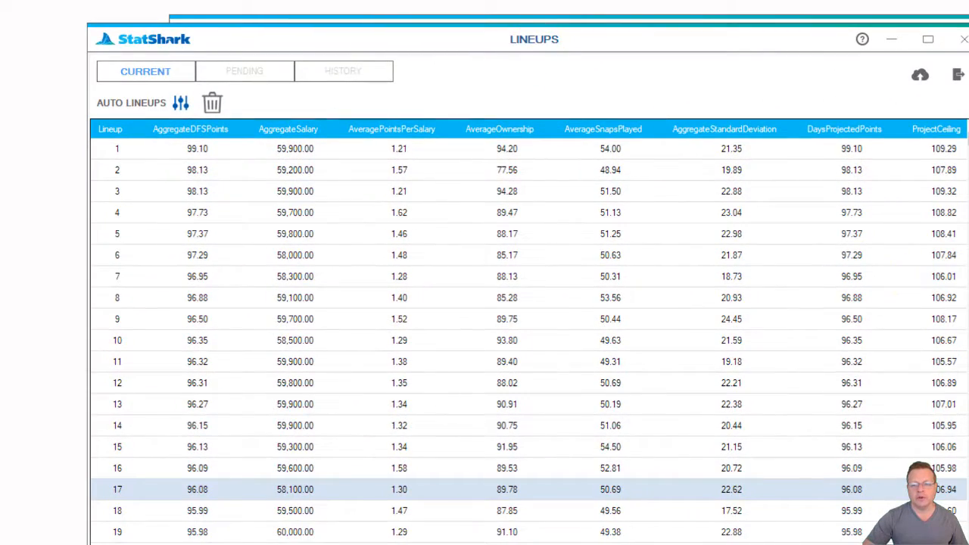
left_click(968, 371)
left_click_drag(968, 369, 607, 133)
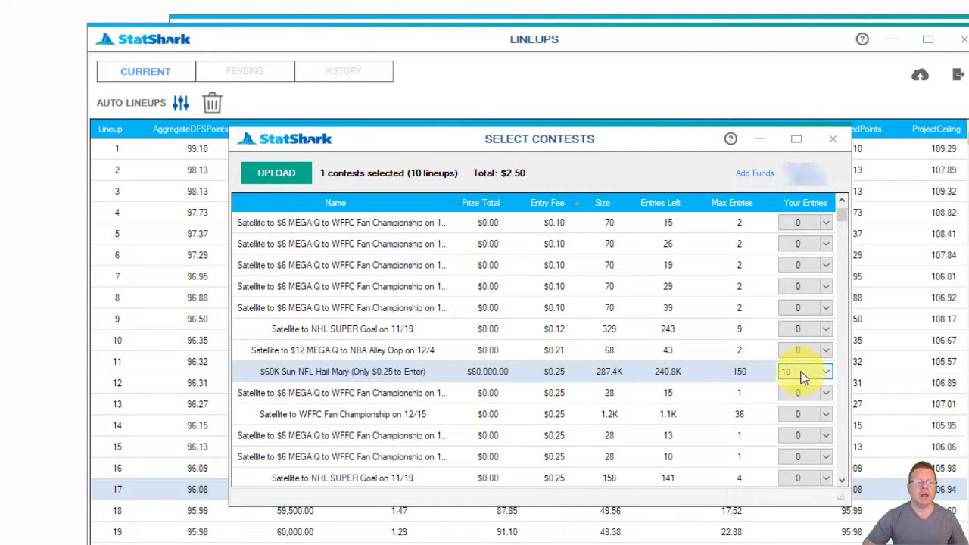
Step: Upload the 10 lineups to the selected contest, acknowledge the confirmation, and close the Lineups window
left_click(289, 173)
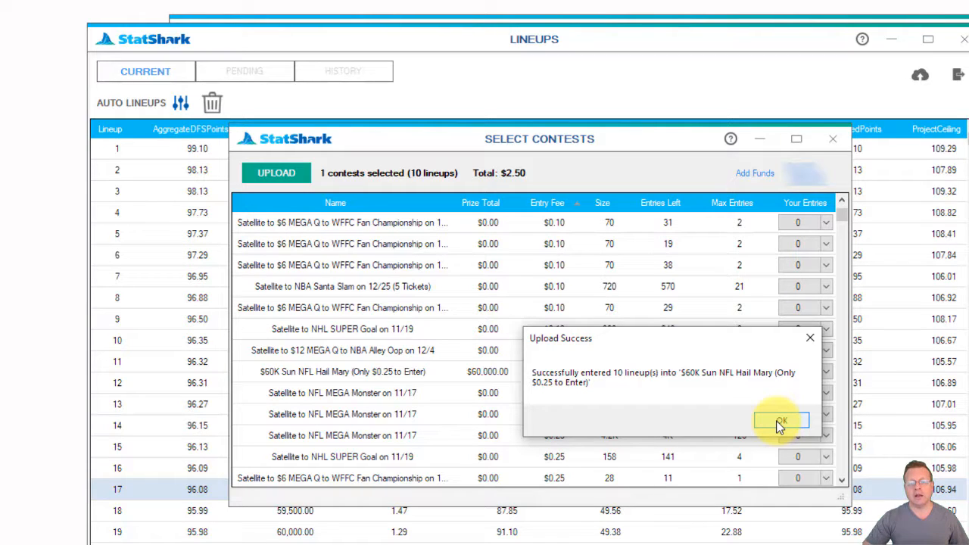
left_click(779, 422)
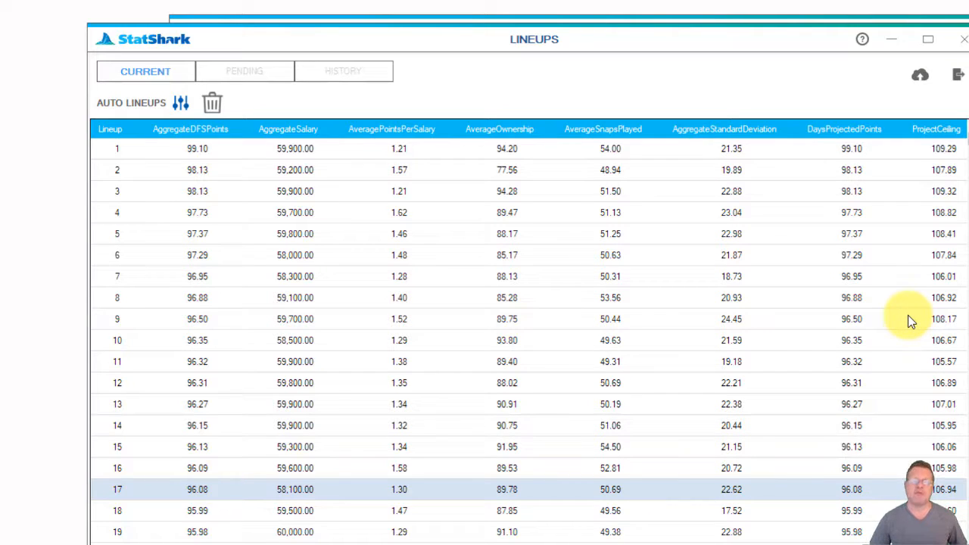
left_click(963, 38)
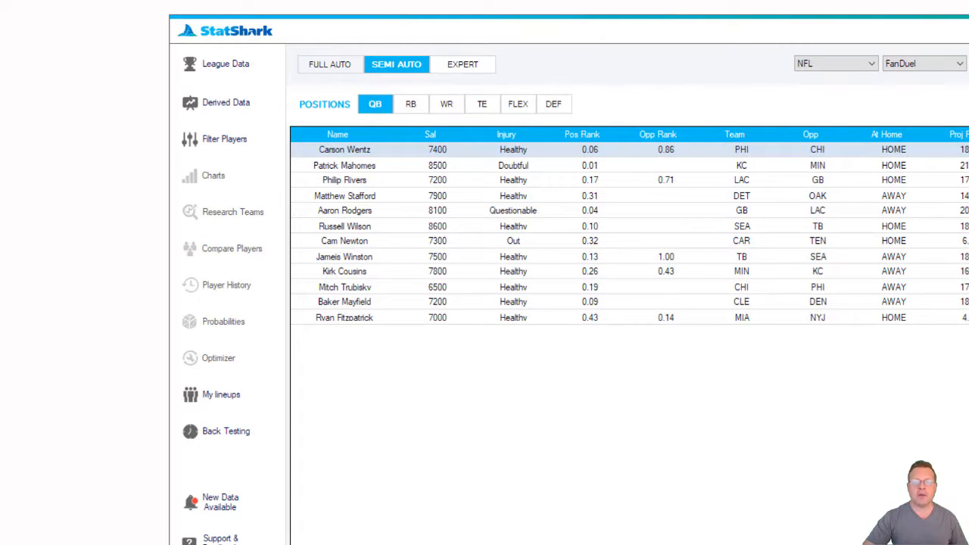
Step: Review the optimization criteria for building lineups and culling players without changing DFS Points, and close the Lineup Builder
left_click_drag(730, 97, 687, 70)
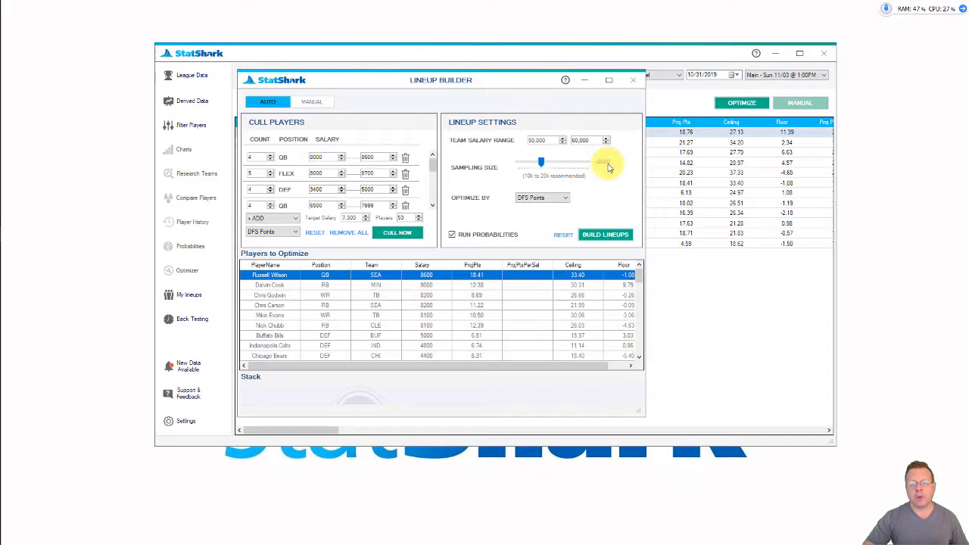
left_click(566, 201)
left_click(566, 201)
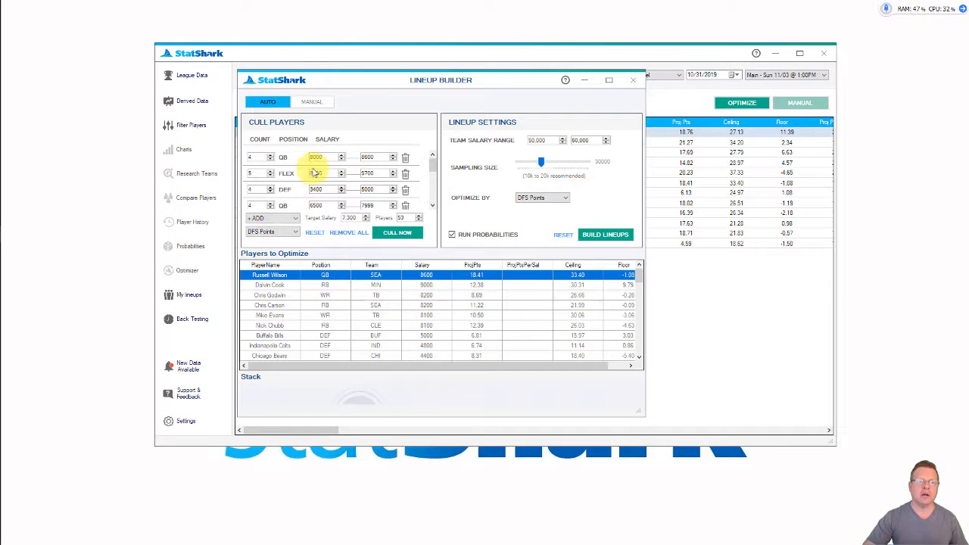
left_click(297, 232)
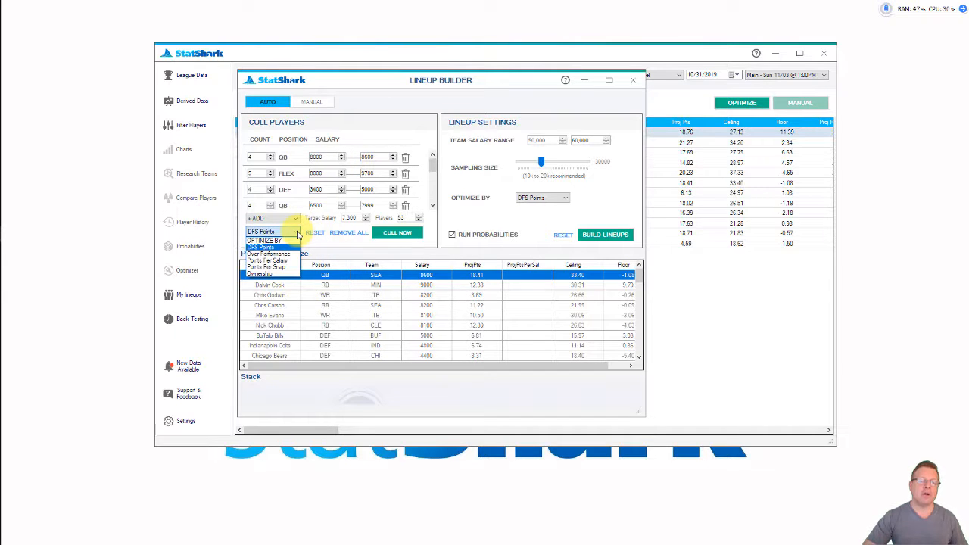
left_click(297, 232)
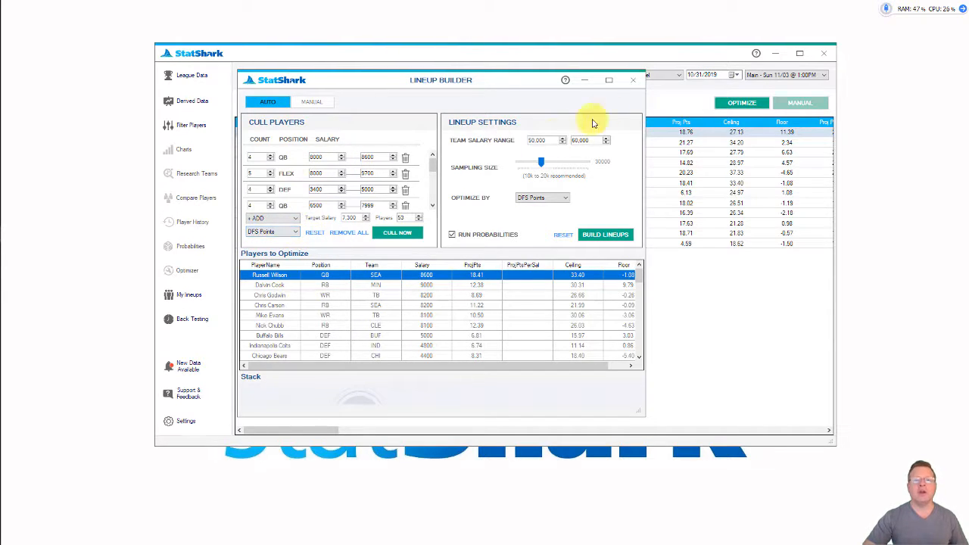
left_click(634, 82)
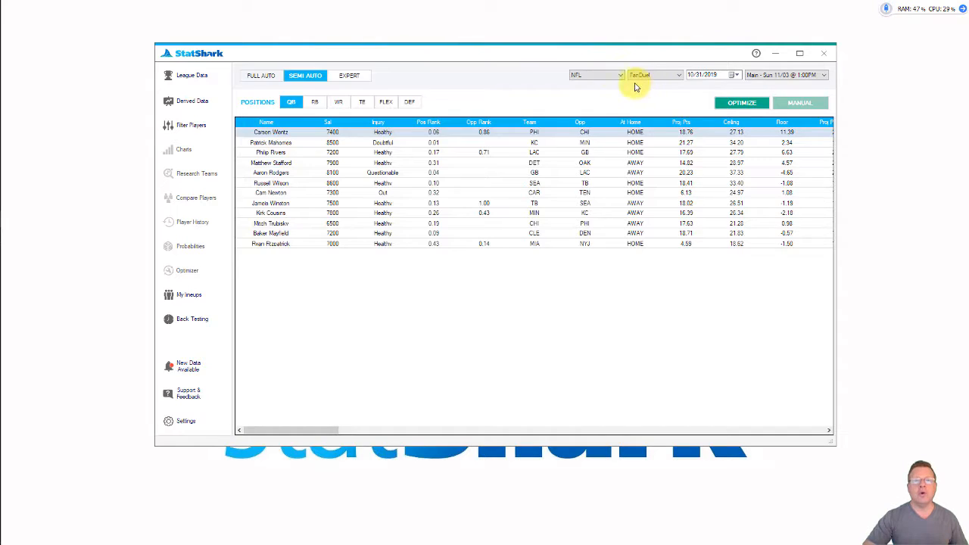
Step: Generate optimized lineups in Full Auto mode and move the resulting Lineups window over the main window
left_click(265, 79)
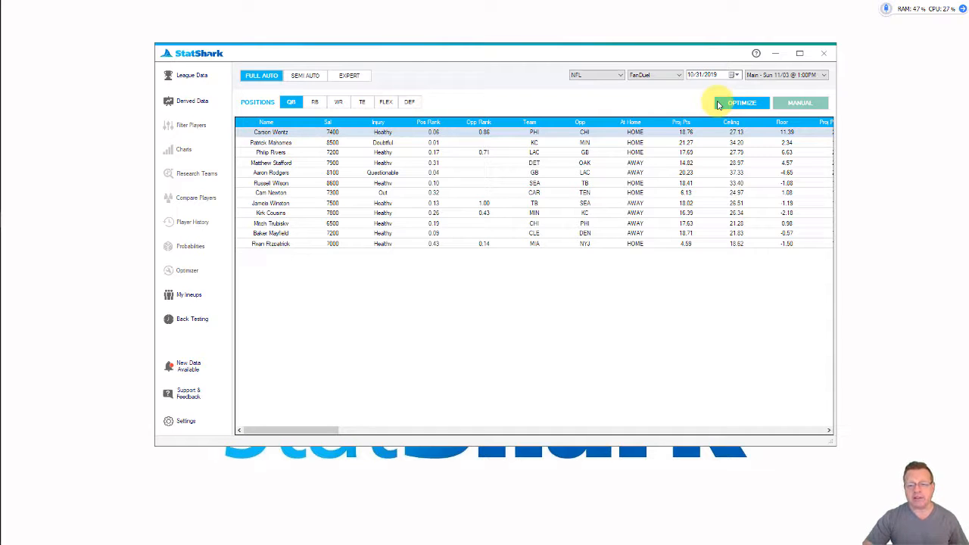
left_click(757, 104)
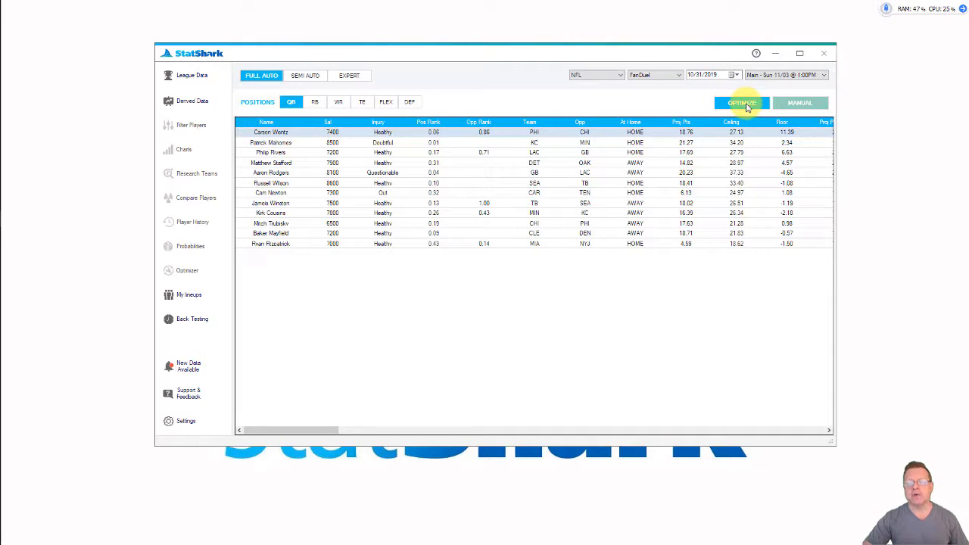
left_click(746, 105)
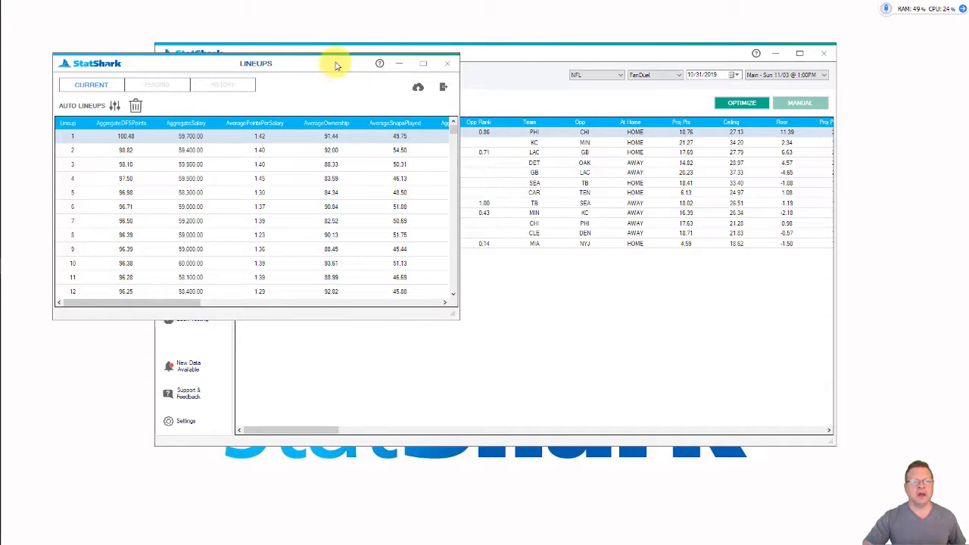
left_click_drag(337, 66, 473, 92)
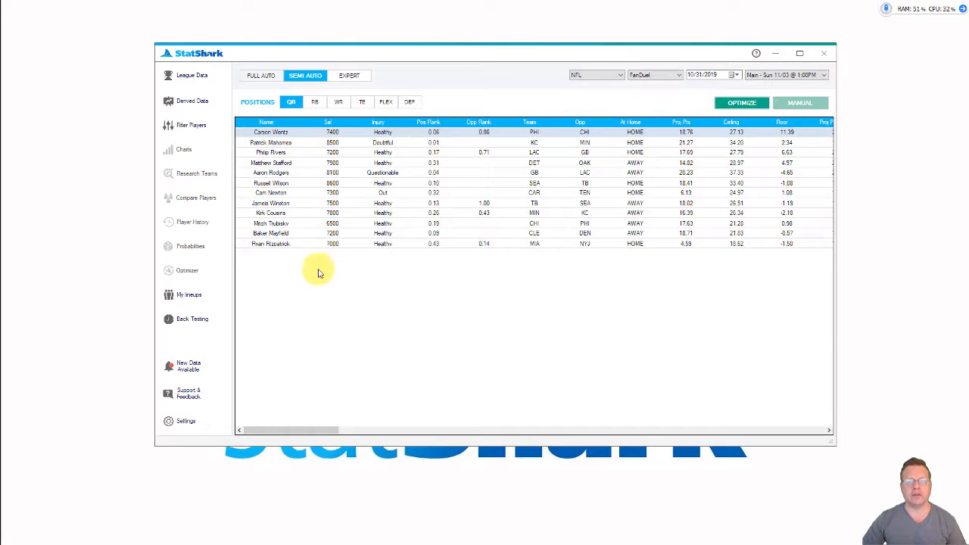
Step: Open the player filters in Semi Auto mode, move their window over the main window, and reset the filters
left_click(195, 128)
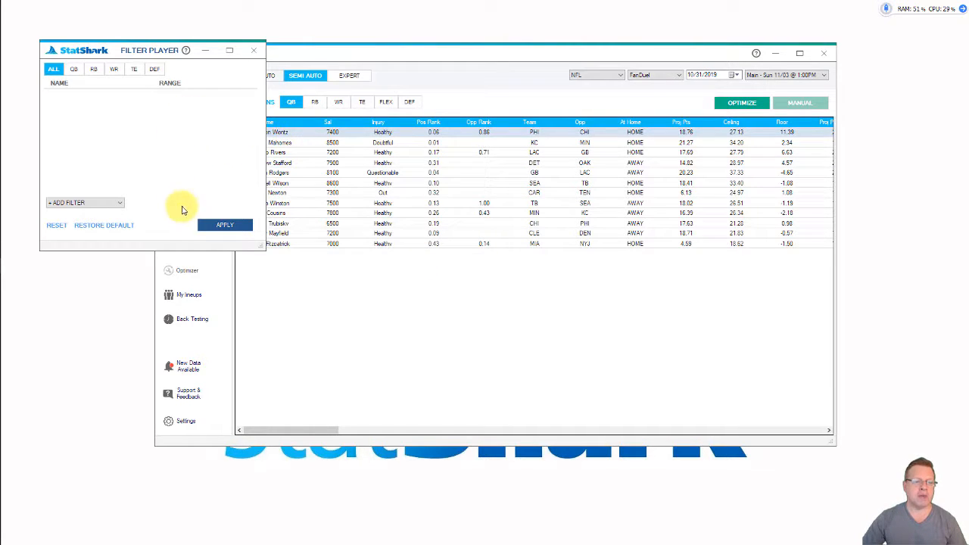
left_click_drag(162, 52, 287, 65)
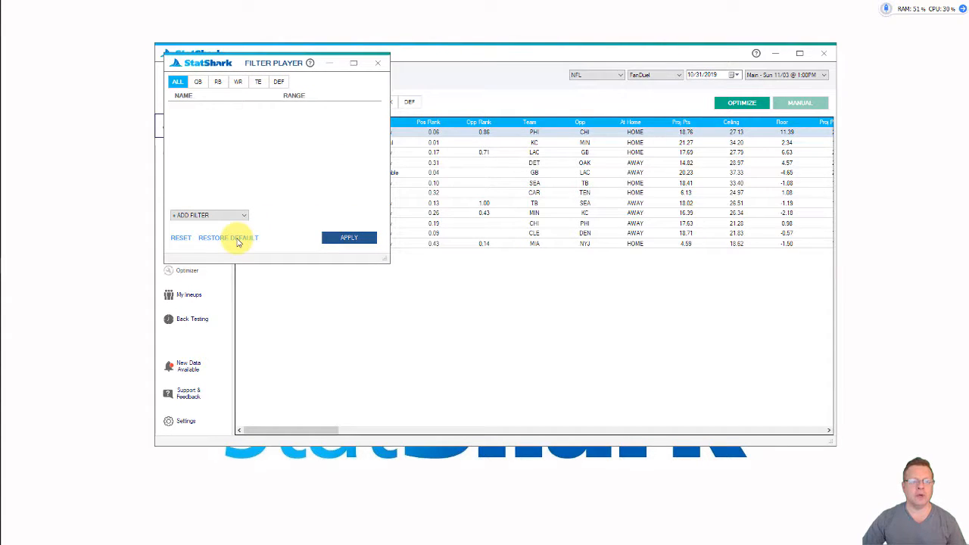
left_click(179, 238)
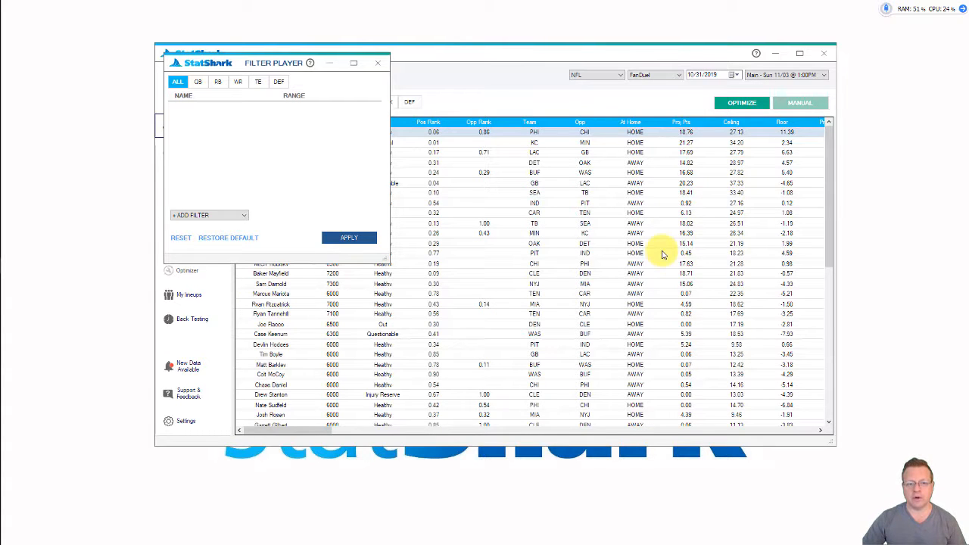
Step: Close the player filters and switch to Expert mode
left_click(378, 63)
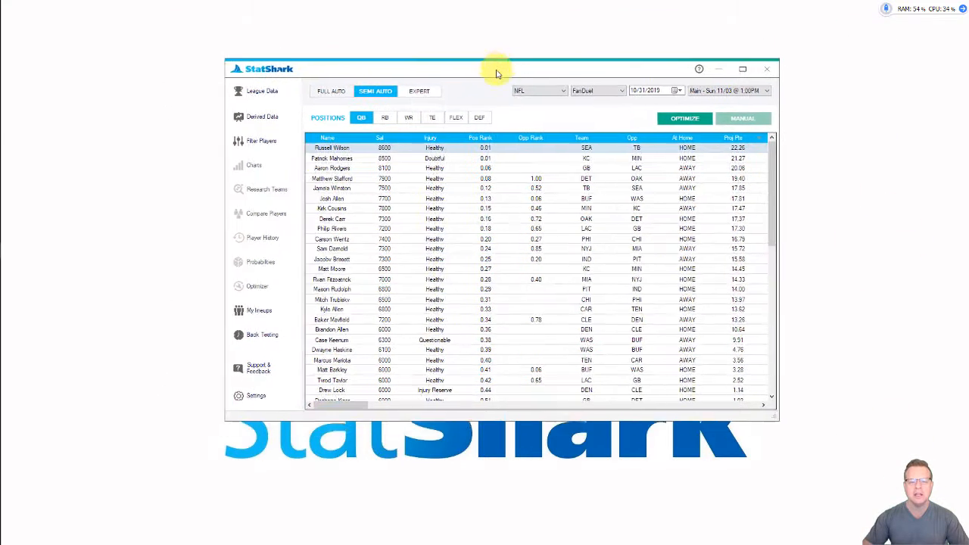
left_click(416, 96)
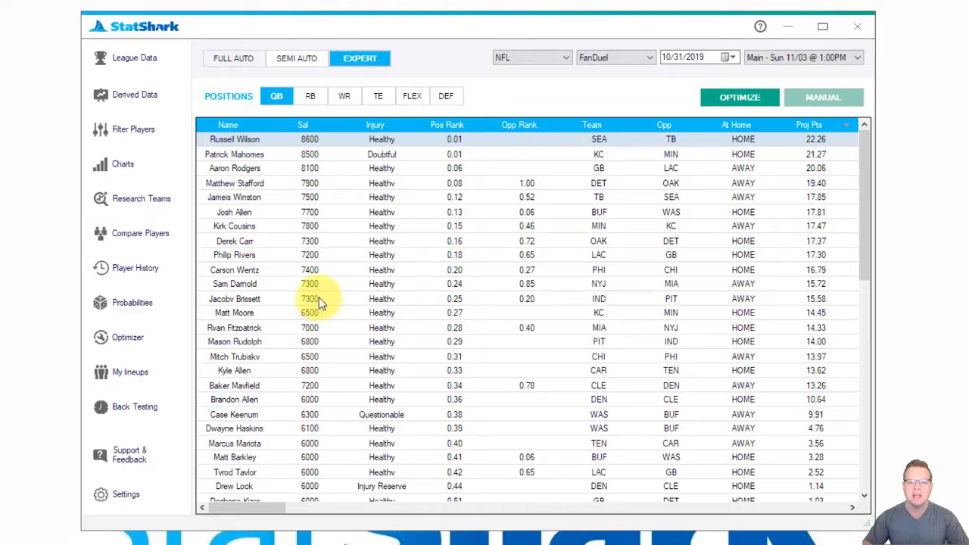
Step: Sort the quarterback list by name, by projected points descending and by position rank, and look through the ranked players
left_click(236, 125)
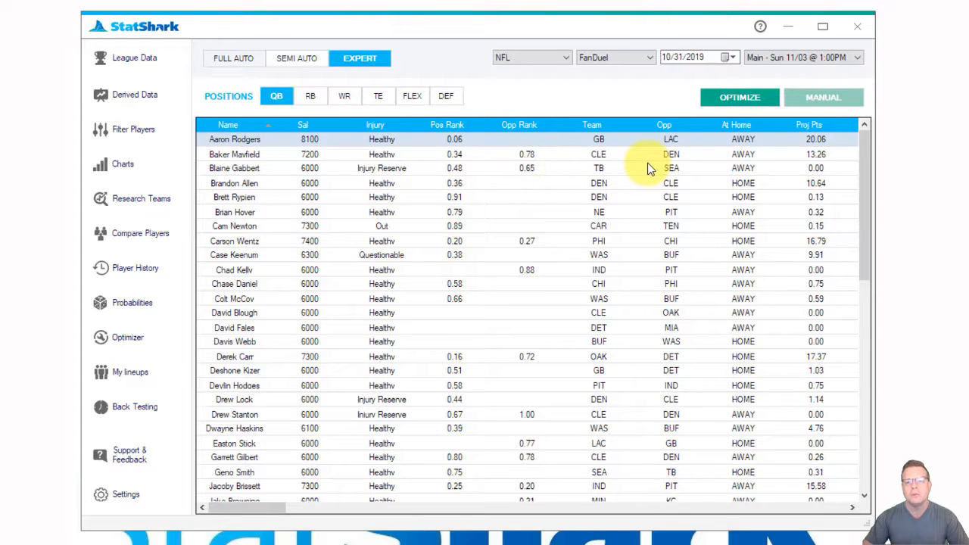
left_click(829, 126)
left_click(830, 127)
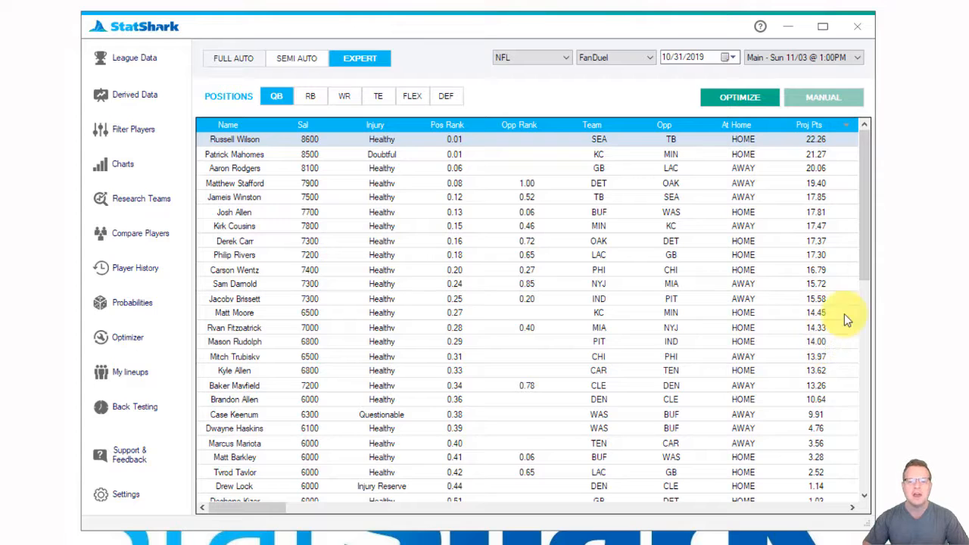
left_click(455, 127)
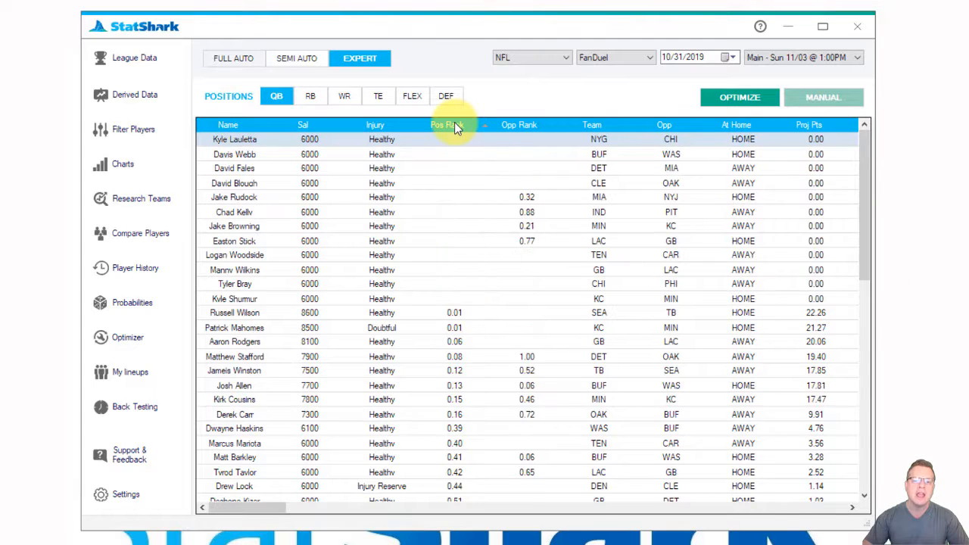
left_click_drag(867, 167, 854, 239)
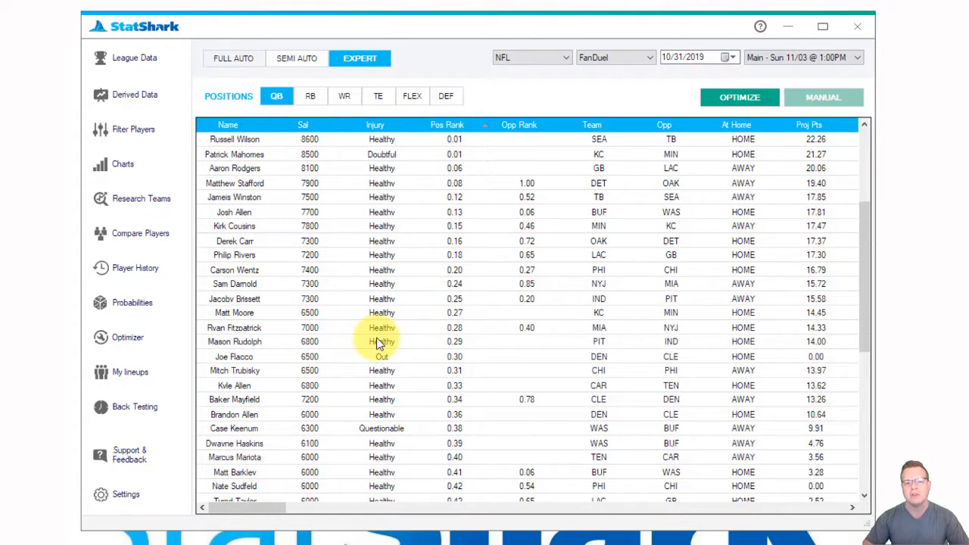
scroll(377, 344, "up", 4)
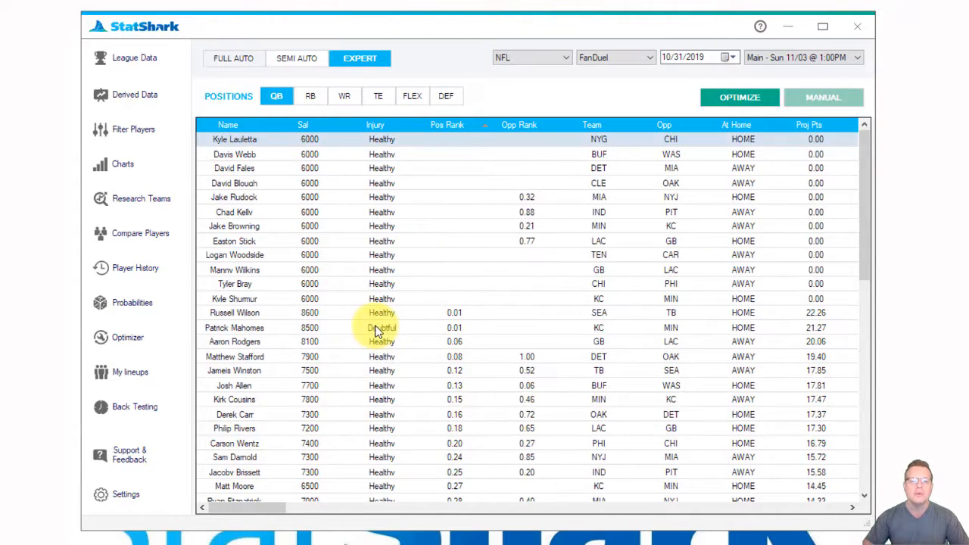
Step: View the player lists for the RB, WR and TE positions
left_click(310, 96)
left_click(342, 97)
left_click(379, 97)
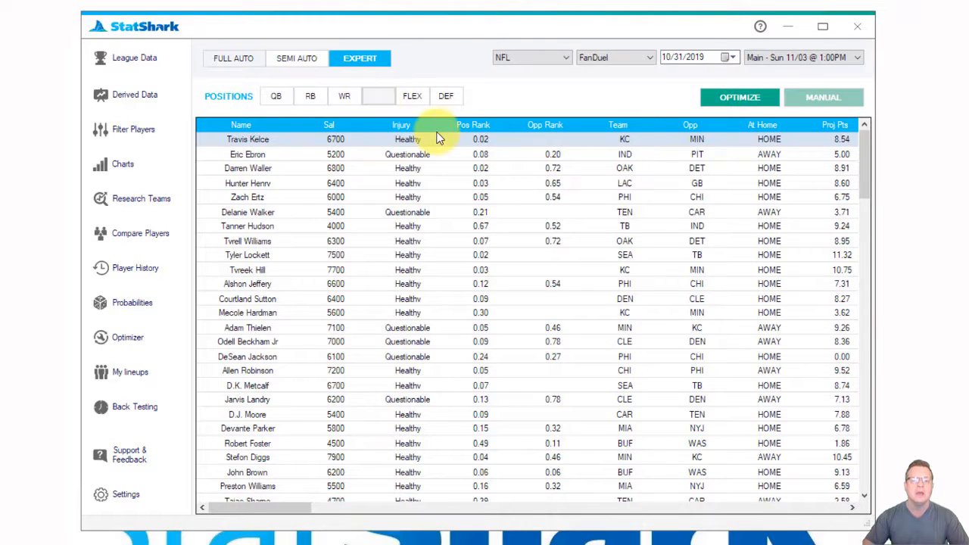
Step: Return to the QB list and sort it by projected points, highest first
left_click(276, 98)
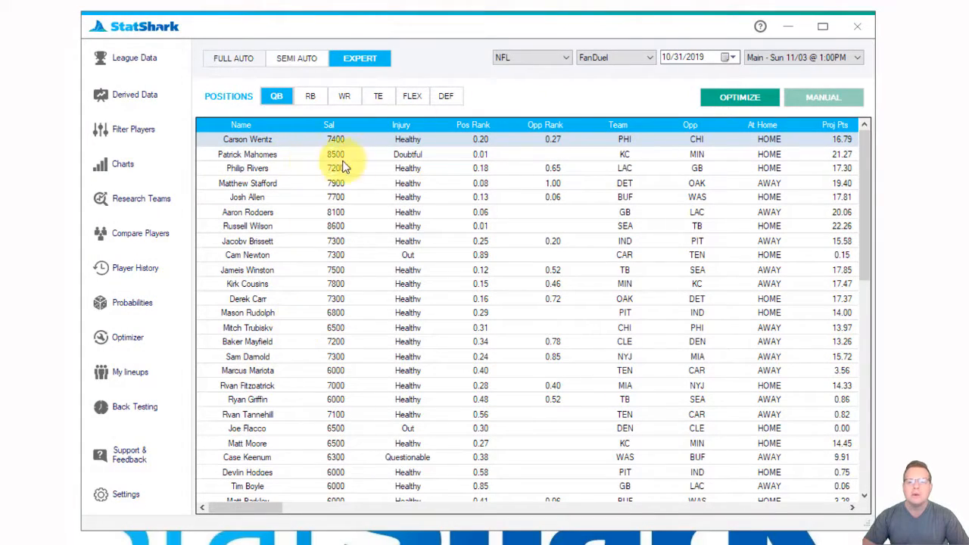
left_click(838, 129)
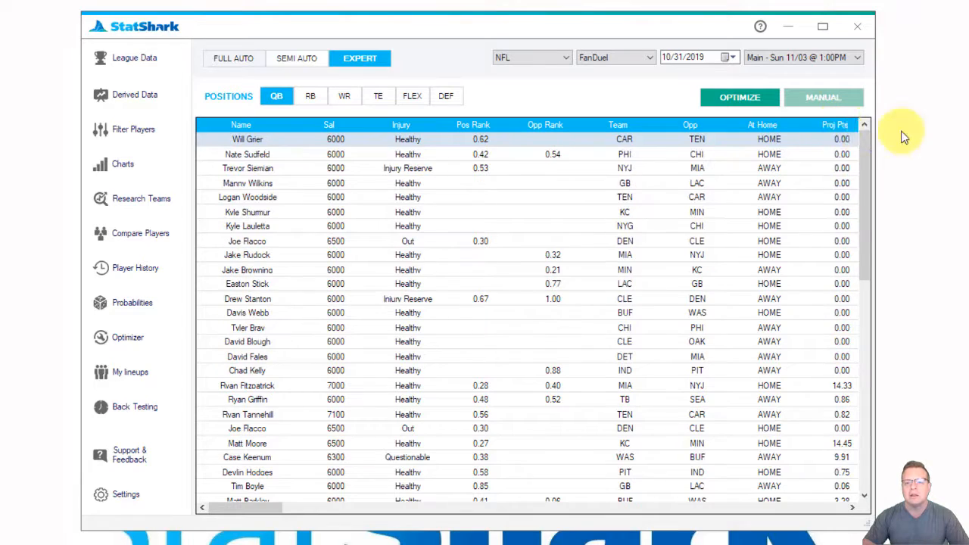
left_click(842, 126)
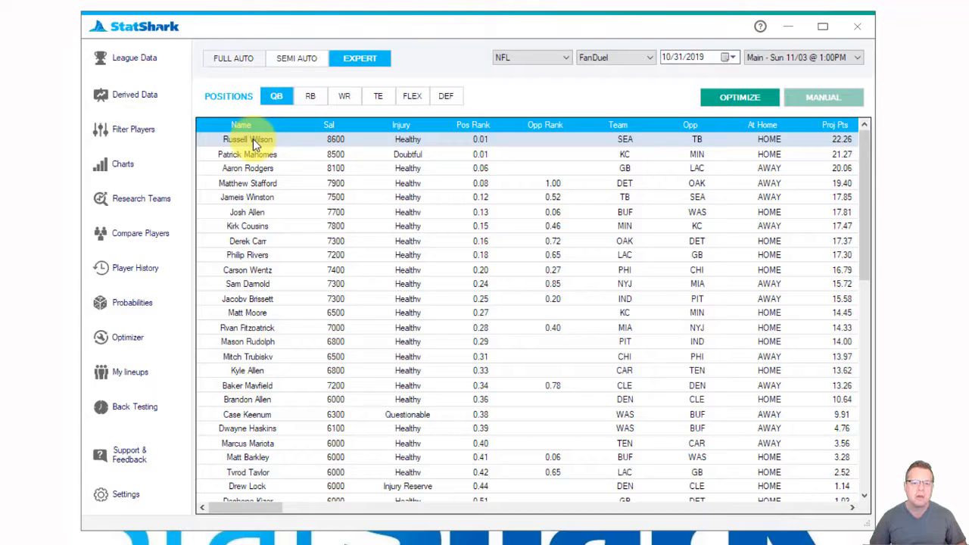
Step: Select the first ten quarterbacks, Russell Wilson through Carson Wentz, and run probability simulations on their DFS Points
key("shift+Down")
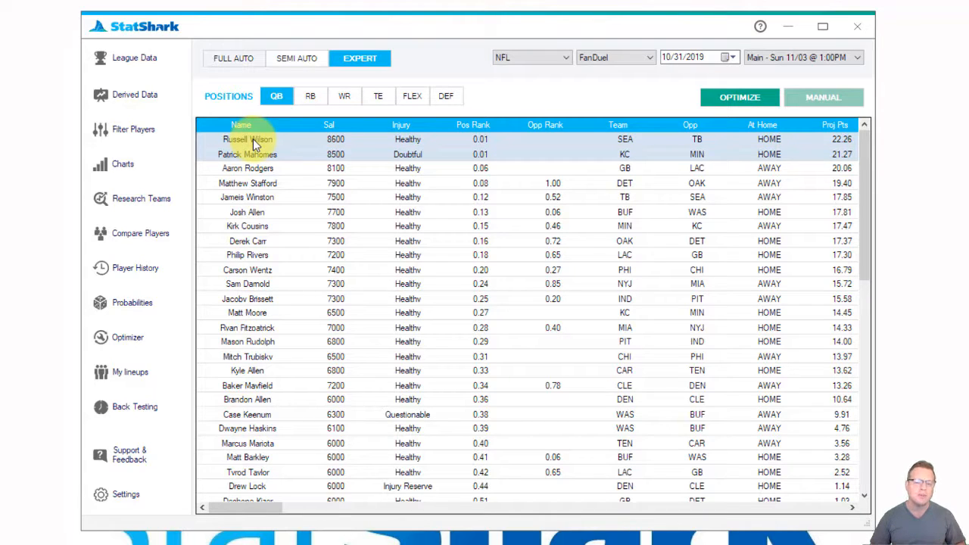
key("shift+Down")
key("shift+Down")
key("shift+Down")
key("shift+Down")
key("shift+Down")
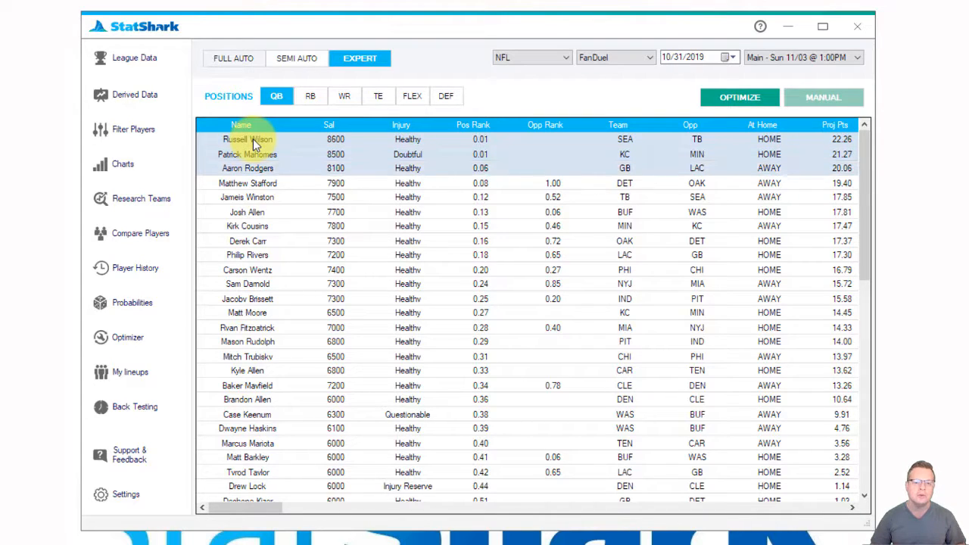
key("shift+Down")
key("shift+Down")
key("shift+Down")
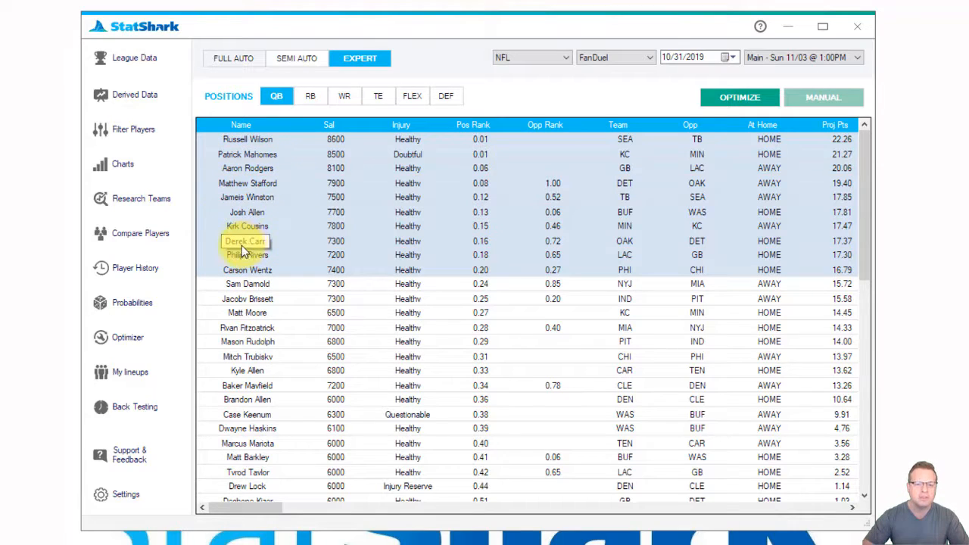
left_click(133, 304)
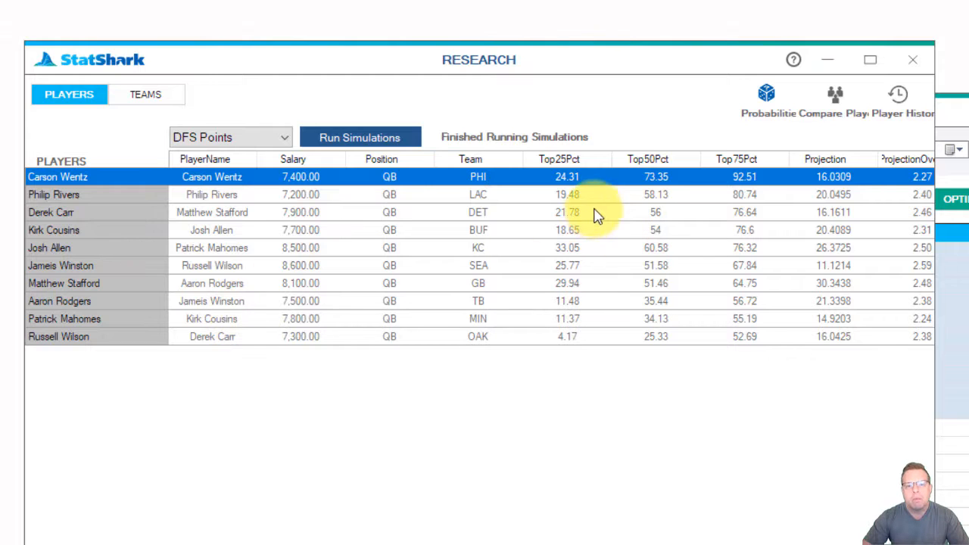
Step: Rank the simulated DFS Points results by Top25Pct, Top50Pct and Top75Pct in turn, highest first
left_click(572, 156)
left_click(573, 156)
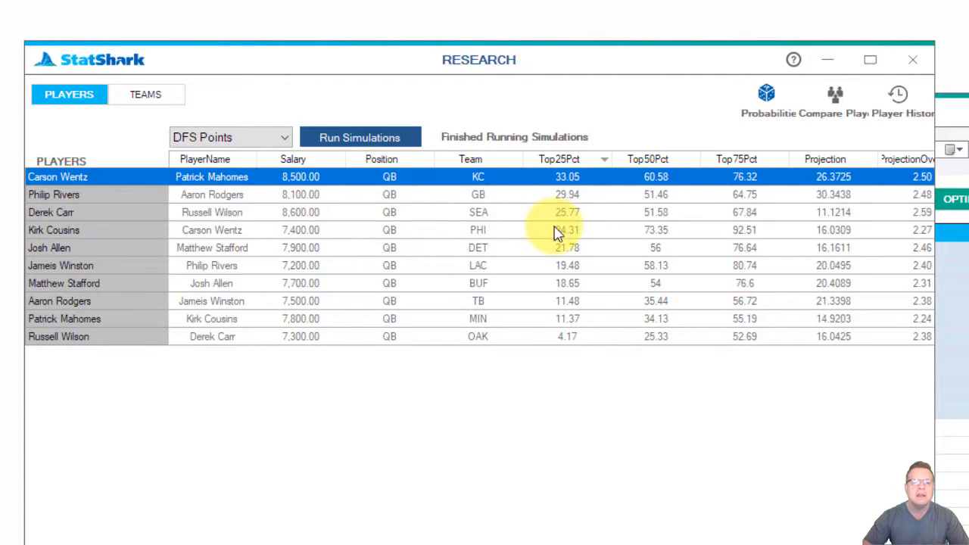
left_click(665, 161)
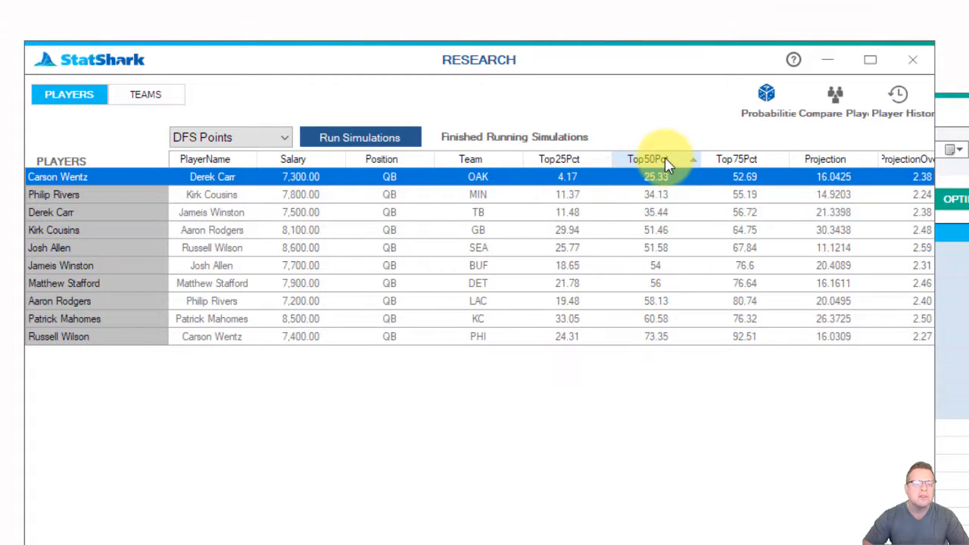
left_click(665, 160)
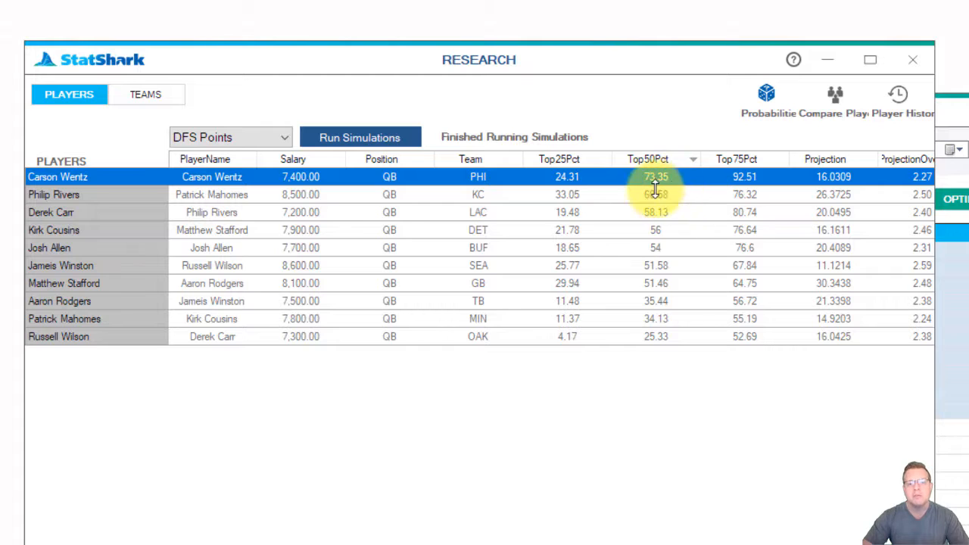
left_click(734, 161)
left_click(746, 159)
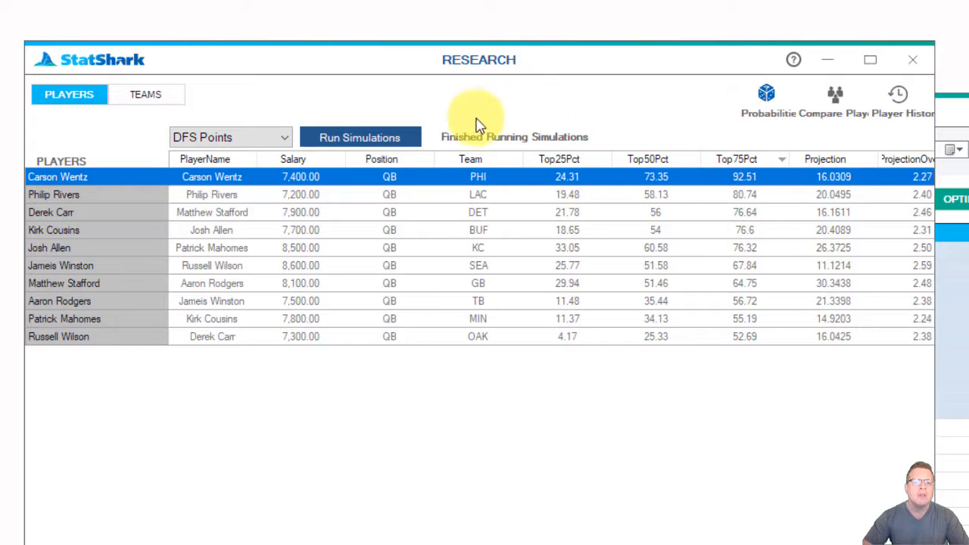
Step: Run the simulations on Points Per Salary and rank the results by Top25Pct, Top50Pct and Top75Pct in turn, highest first
left_click(287, 144)
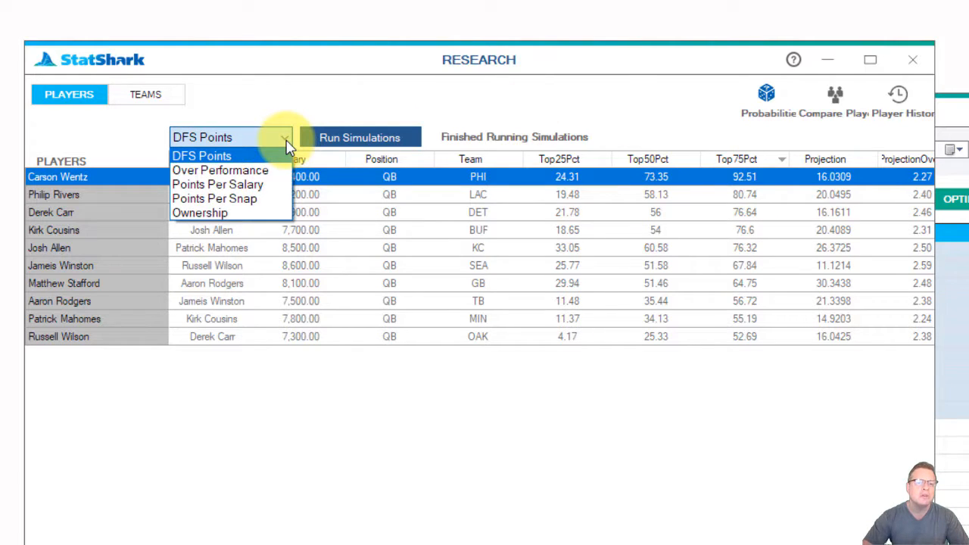
left_click(243, 185)
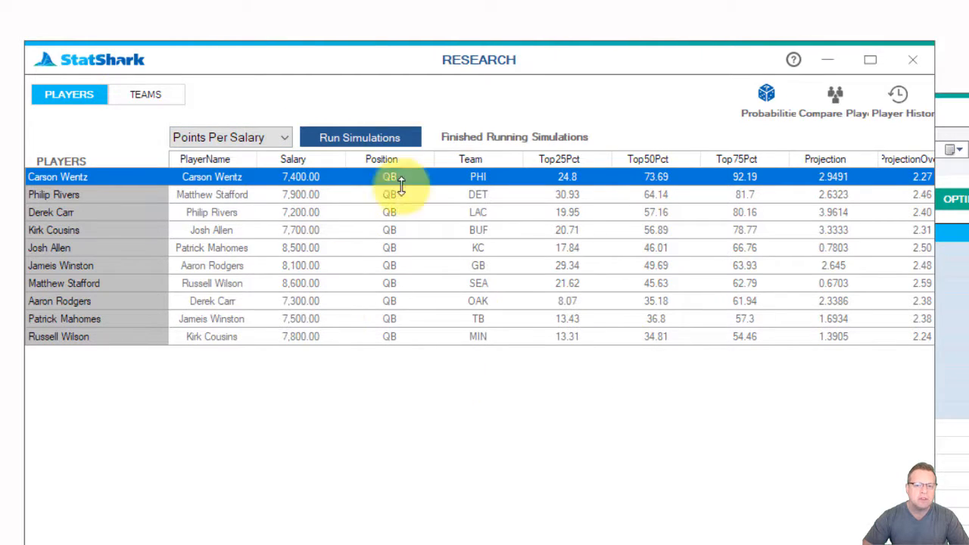
left_click(572, 159)
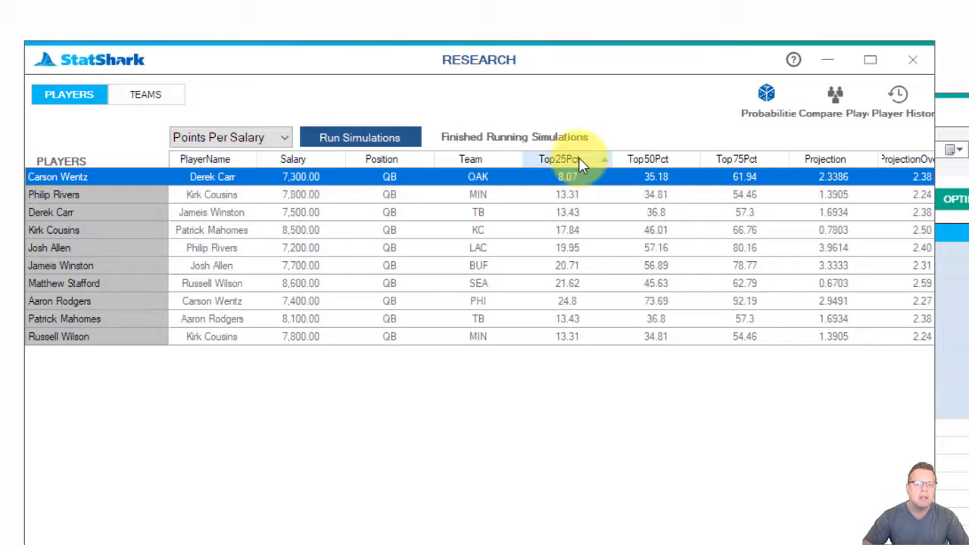
left_click(567, 157)
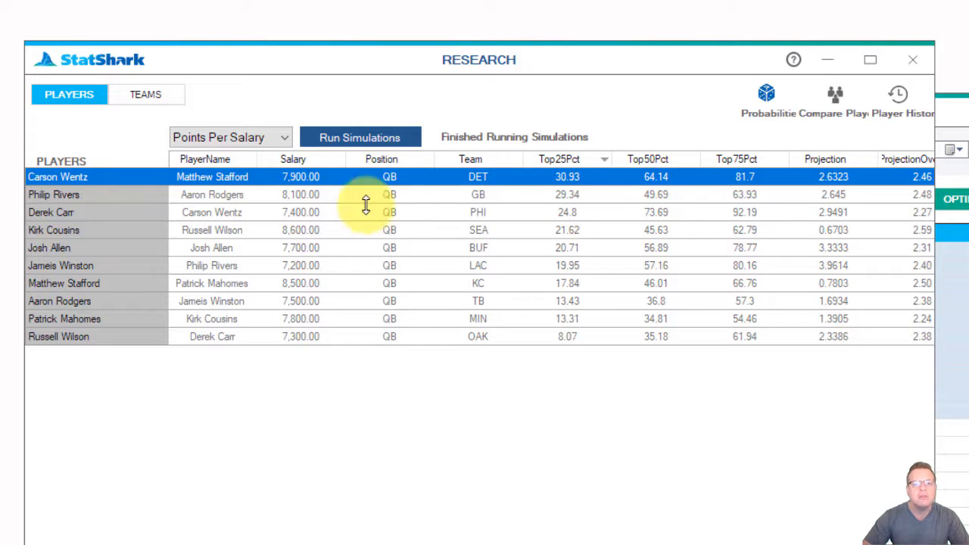
left_click(665, 160)
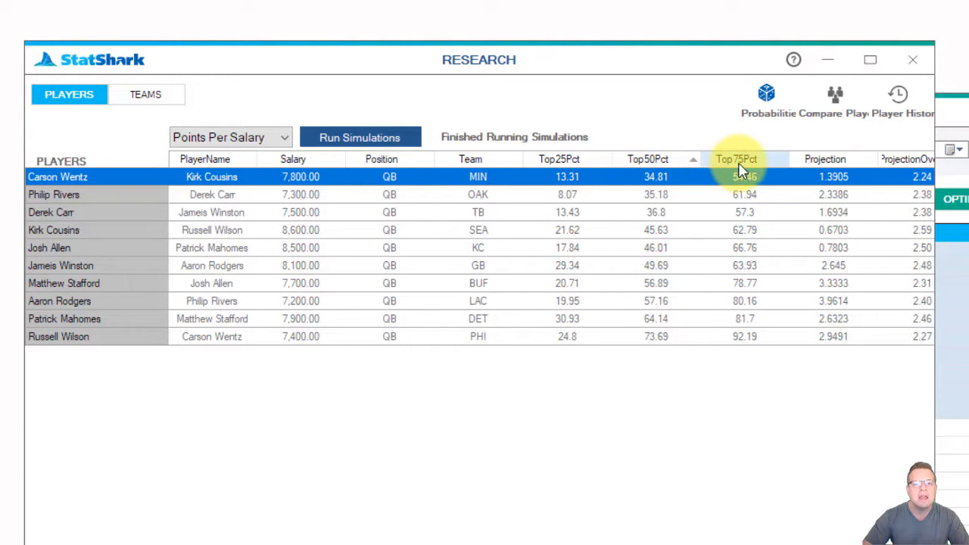
left_click(658, 159)
left_click(746, 163)
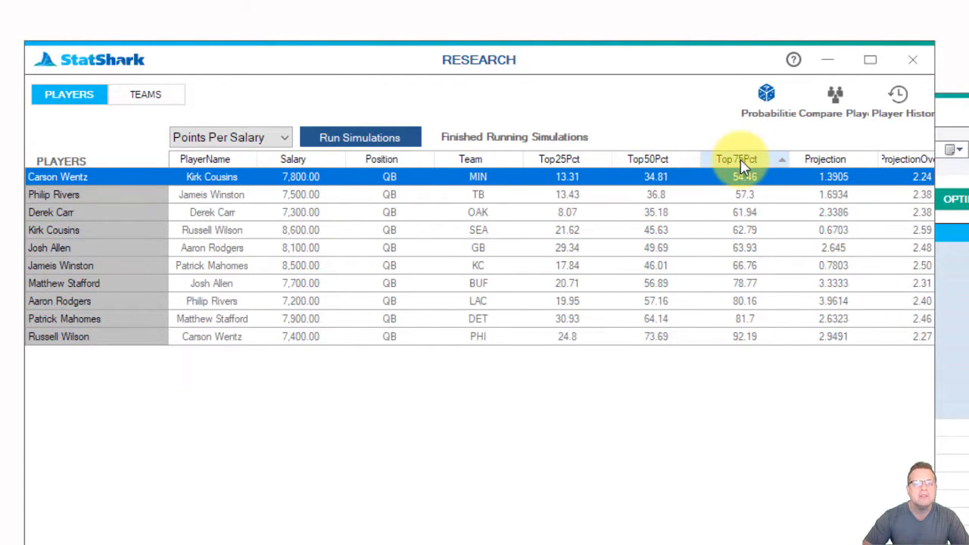
left_click(744, 163)
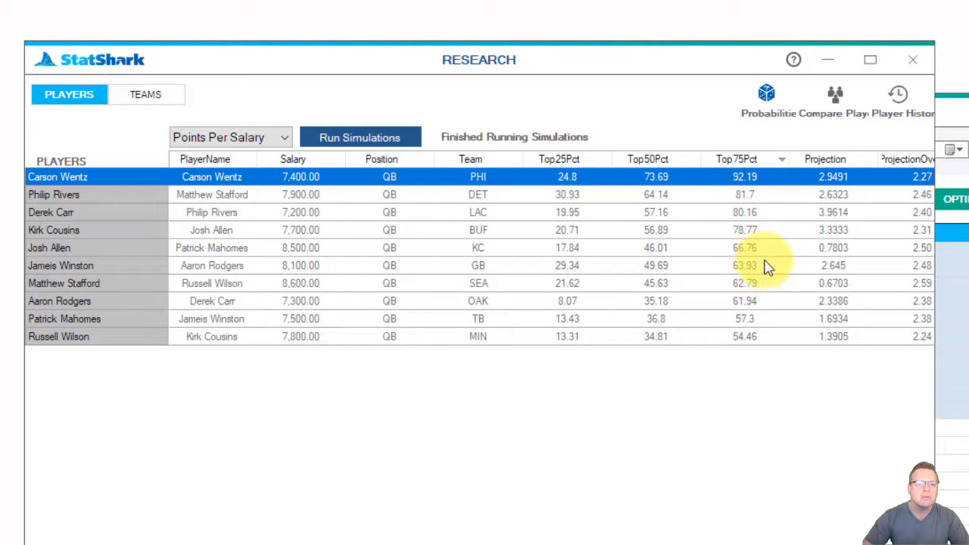
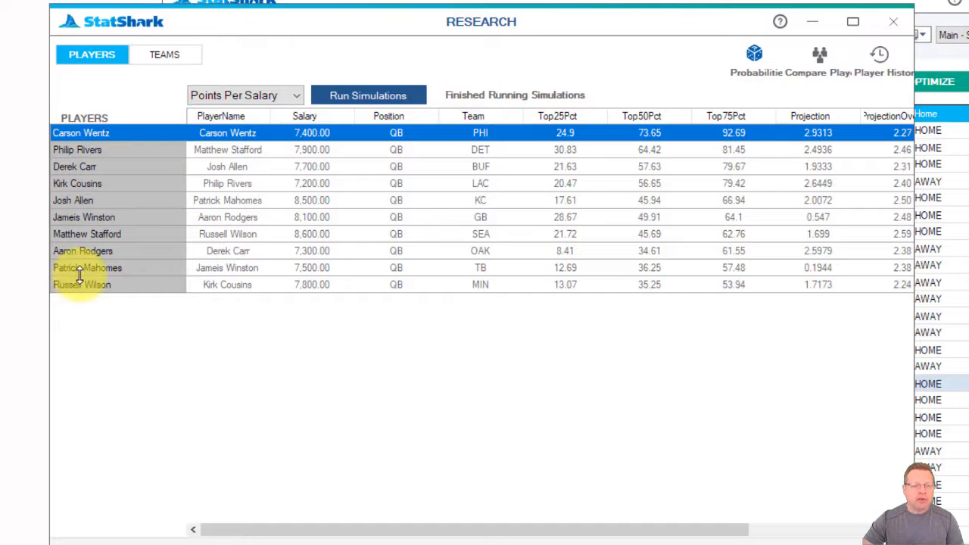
Step: Remove Carson Wentz from the researched players and rerun the Points Per Salary simulations
right_click(85, 190)
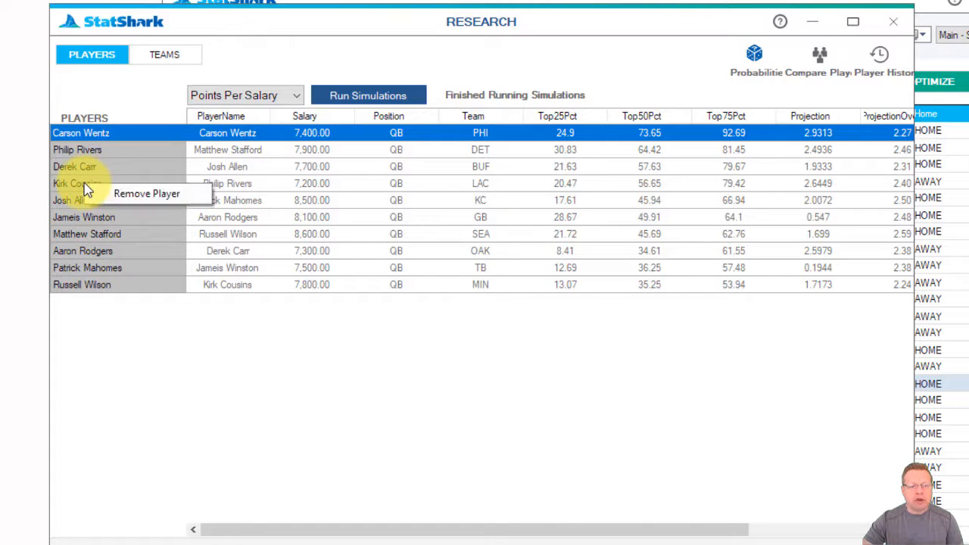
left_click(133, 194)
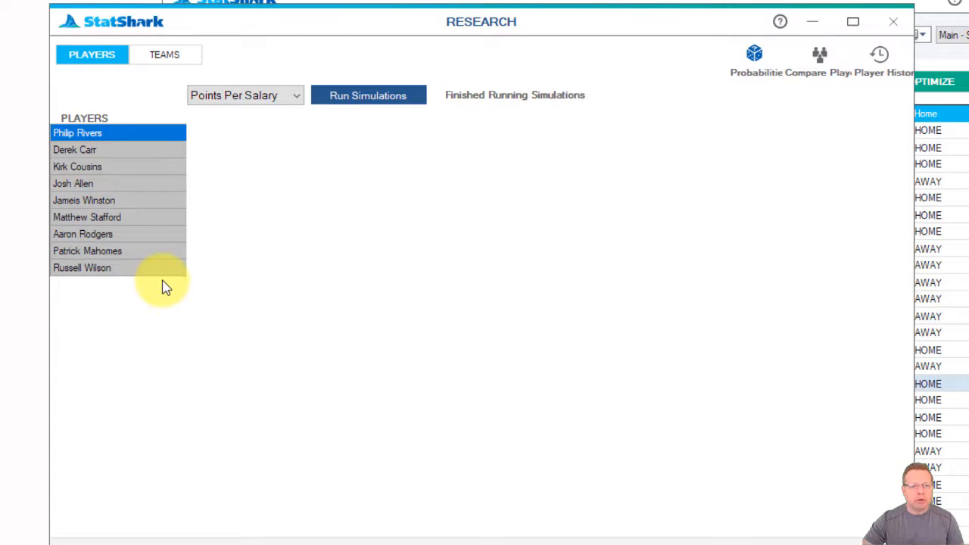
left_click(342, 98)
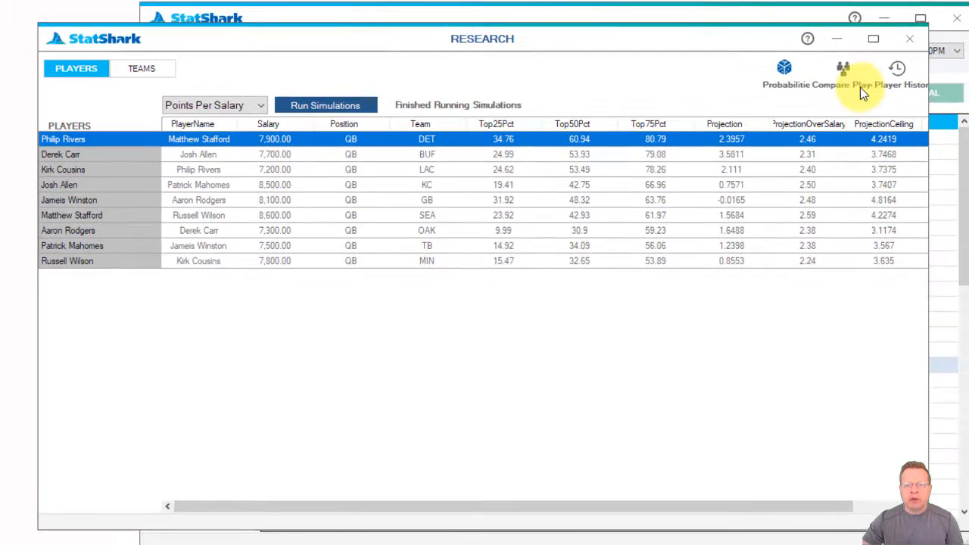
Step: Compare the players' DFS stats side by side and move Derek Carr's column next to Aaron Rodgers
left_click(849, 70)
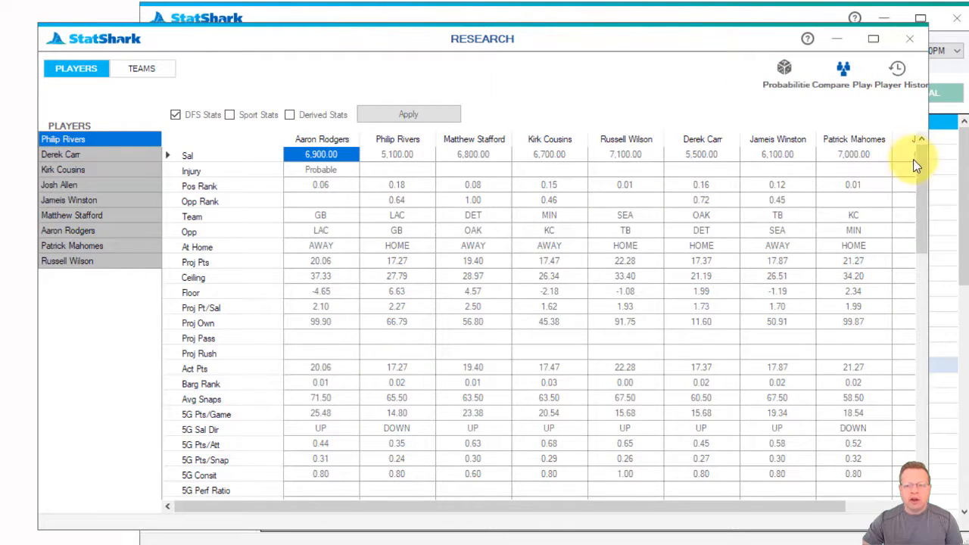
left_click_drag(916, 163, 939, 298)
left_click_drag(932, 315, 925, 157)
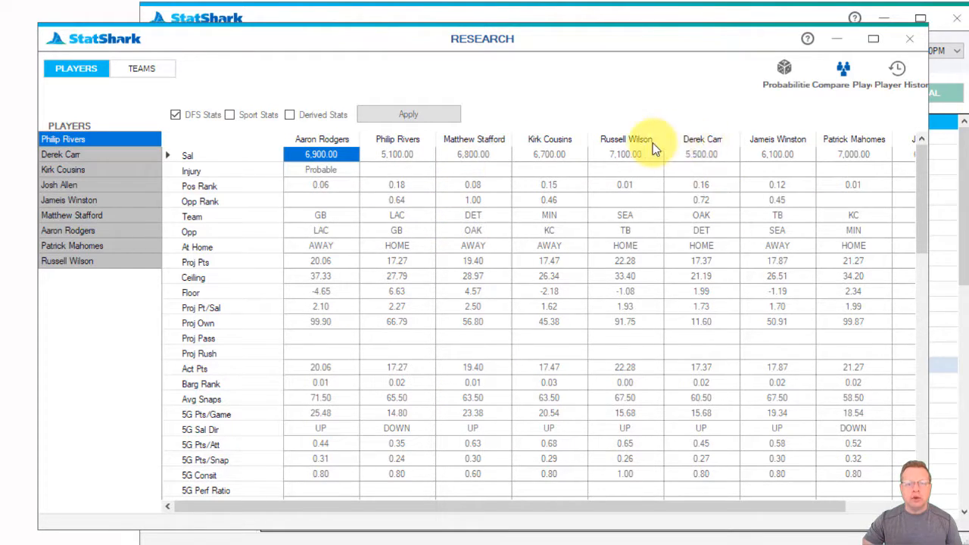
left_click_drag(672, 149, 368, 139)
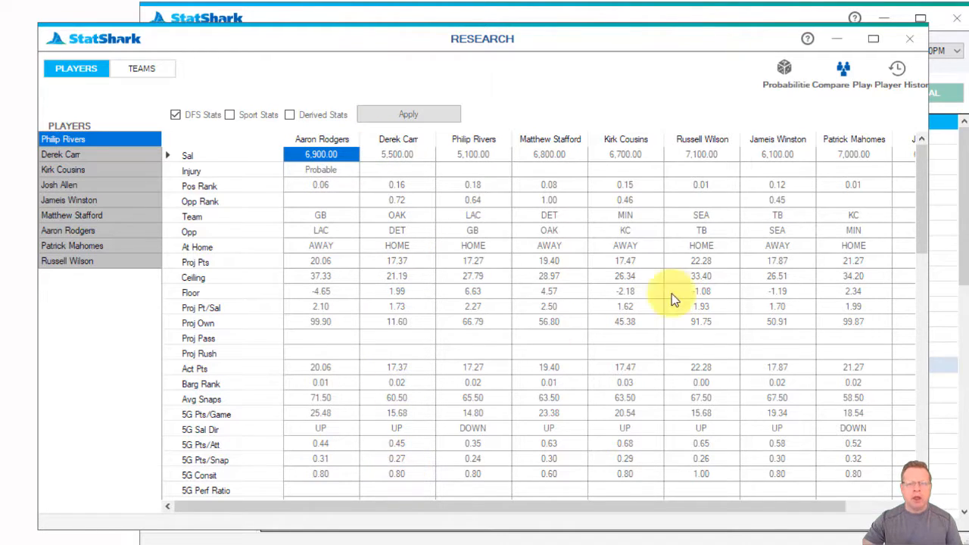
Step: Open the player history and sort Philip Rivers' games by projected points, highest first
left_click(897, 74)
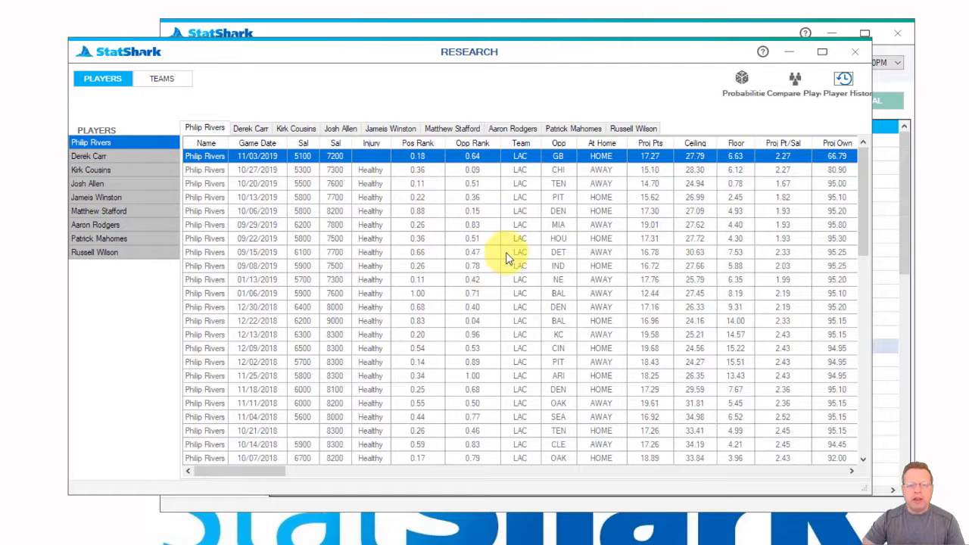
left_click(653, 144)
left_click(654, 144)
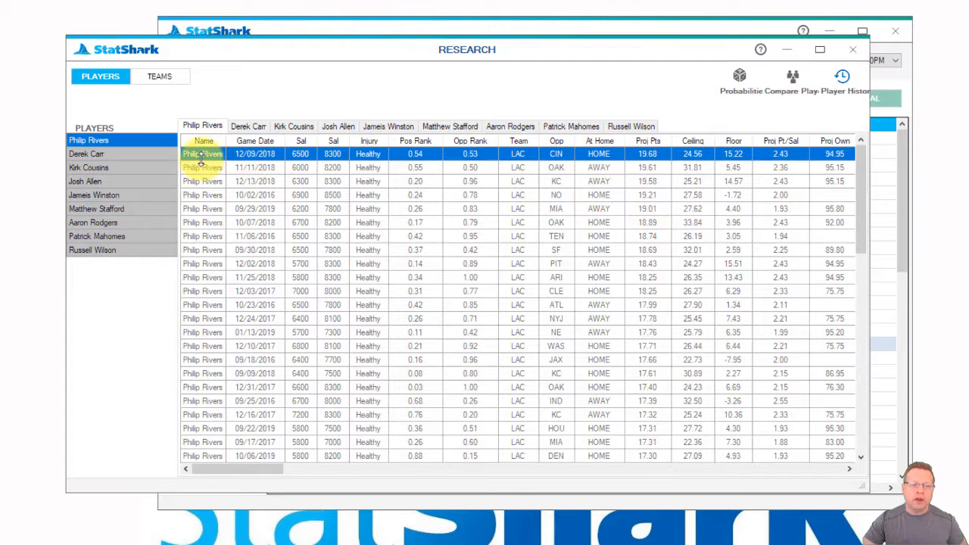
Step: Sort Philip Rivers' game history by At Home with home games first, and by Game Date with the newest first
left_click(605, 140)
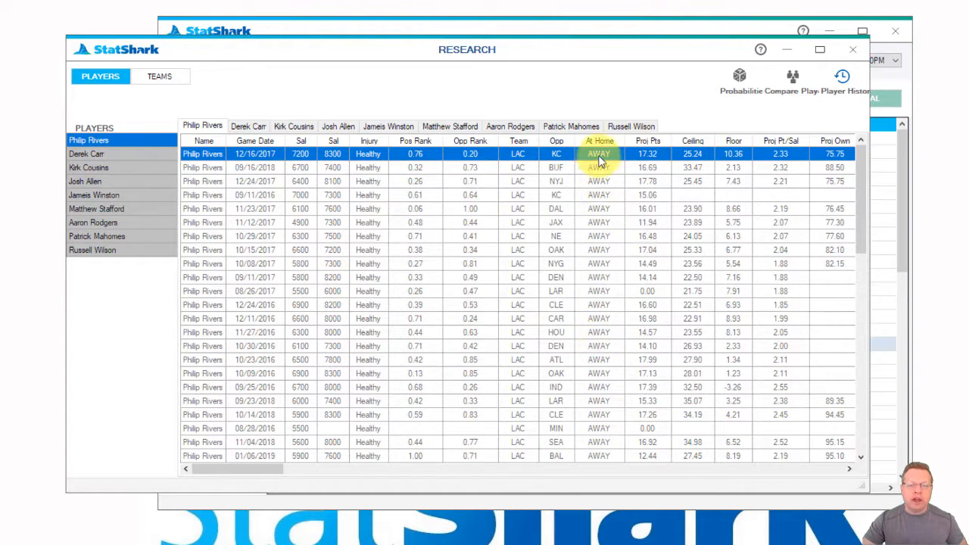
left_click(600, 140)
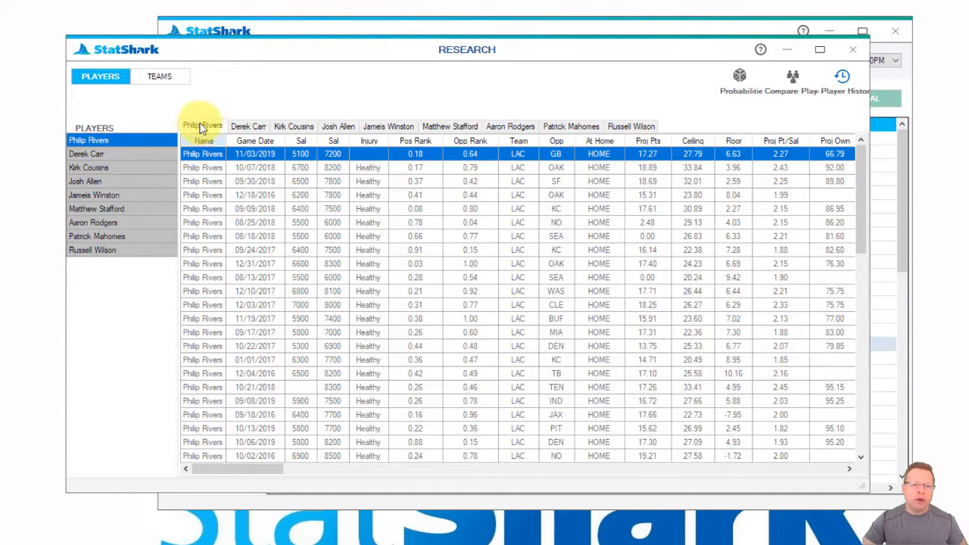
left_click(261, 140)
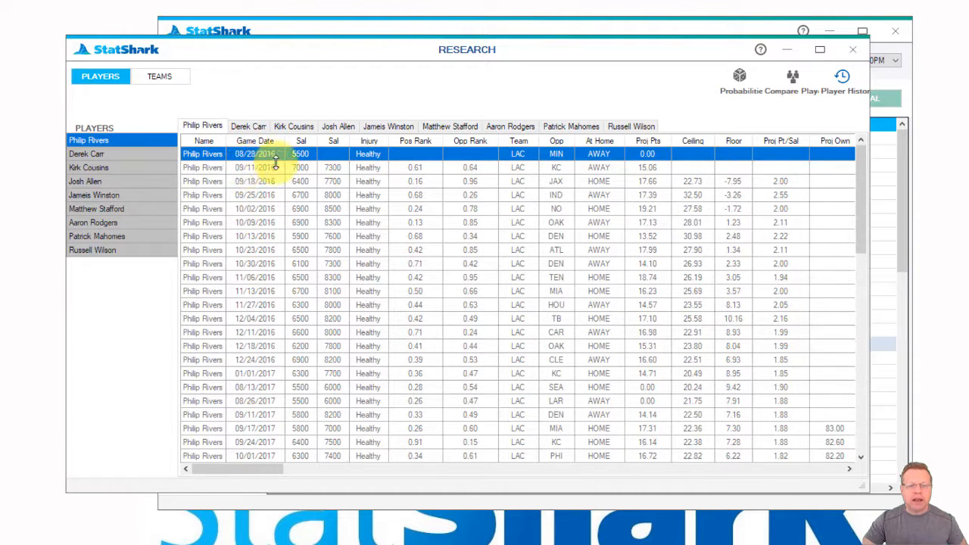
left_click(264, 141)
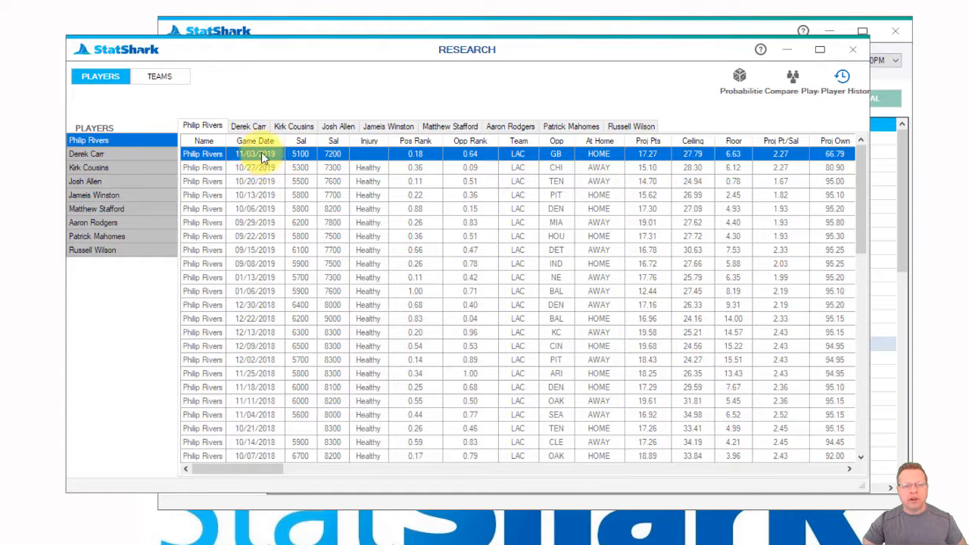
Step: Review the game histories of Derek Carr, Kirk Cousins, Josh Allen and Jameis Winston, sort Winston's games by opponent, and close the research
left_click(250, 125)
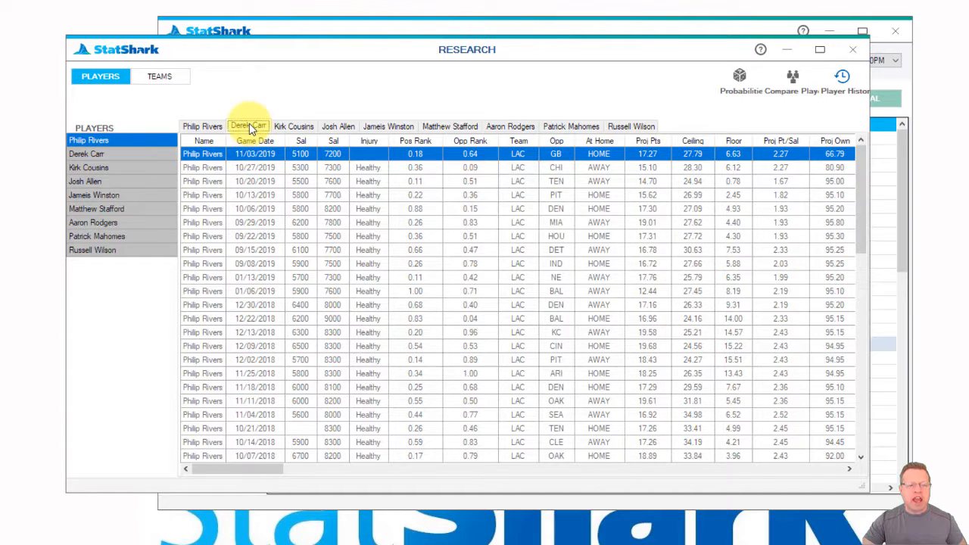
left_click(294, 126)
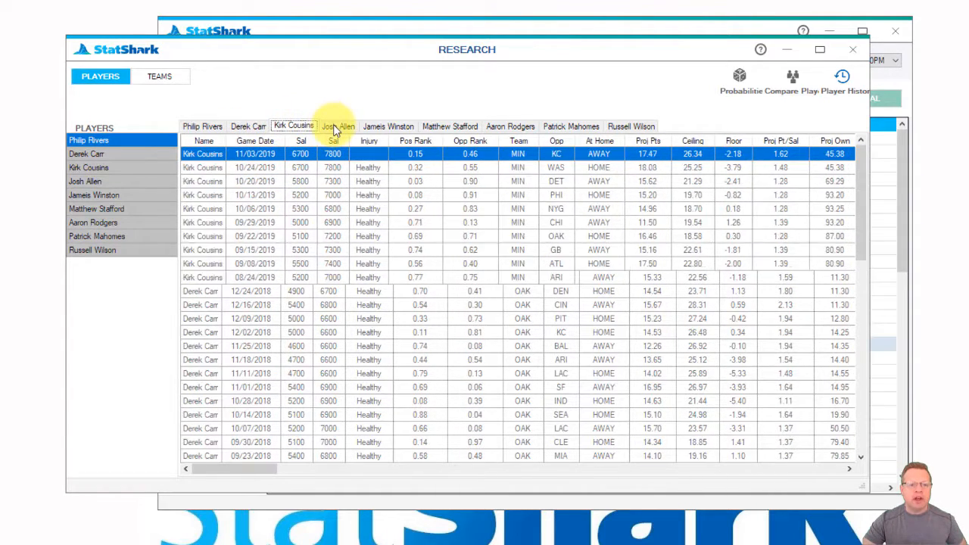
left_click(335, 126)
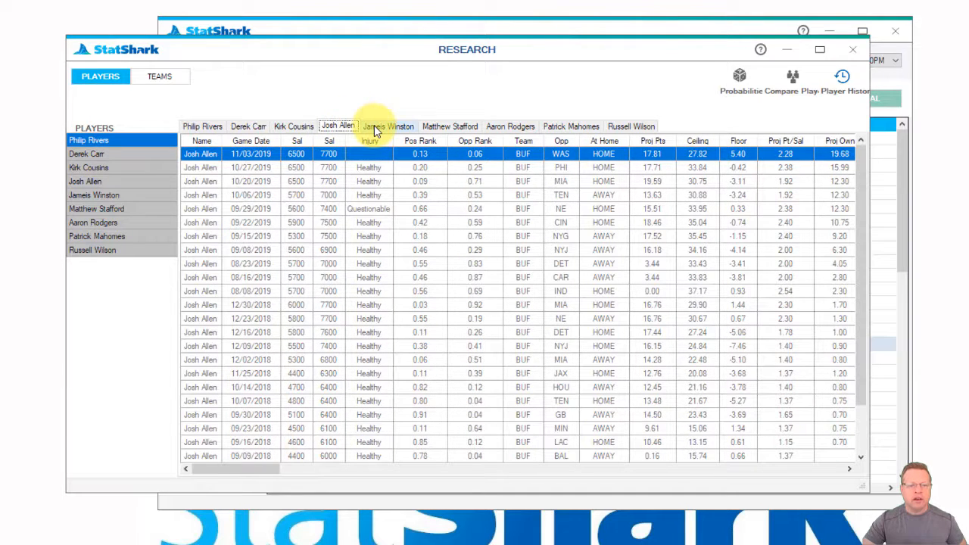
left_click(374, 126)
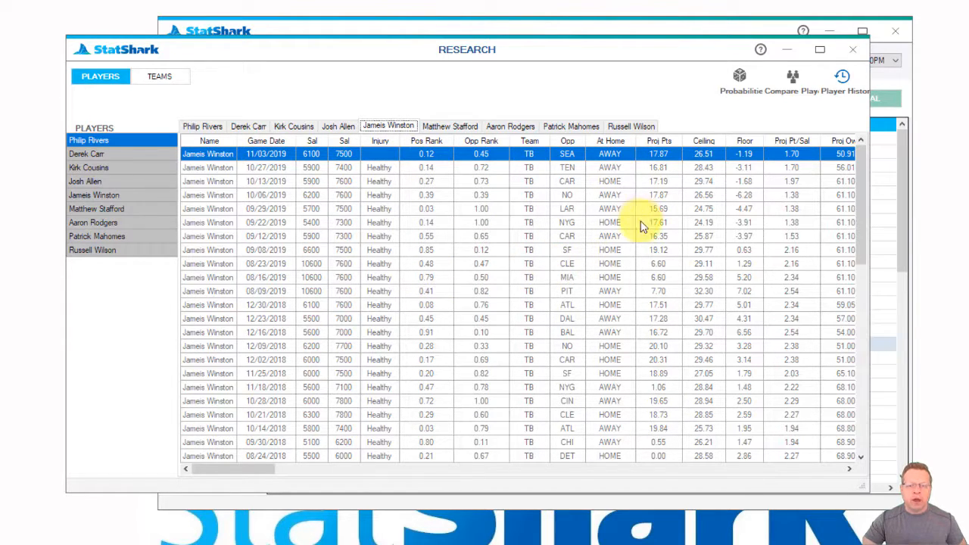
left_click(569, 142)
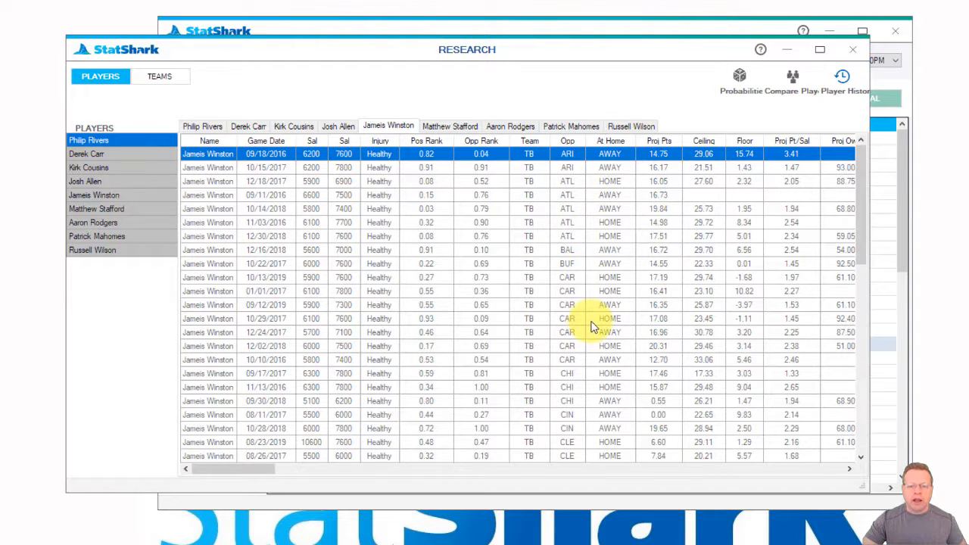
scroll(570, 325, "down", 2)
scroll(575, 360, "up", 2)
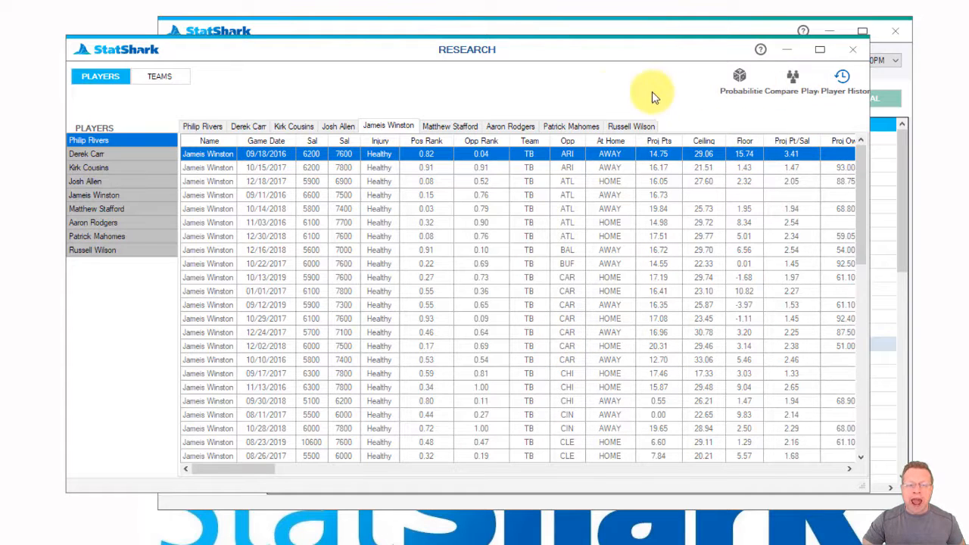
left_click(852, 51)
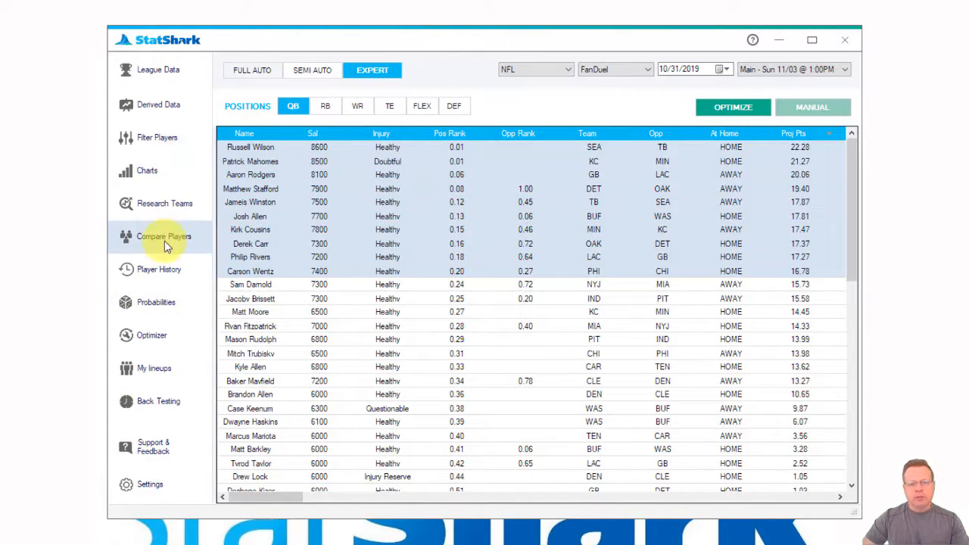
Step: Open the Probabilities and Player History research for the selected quarterbacks directly from the main window and close it again
left_click(154, 306)
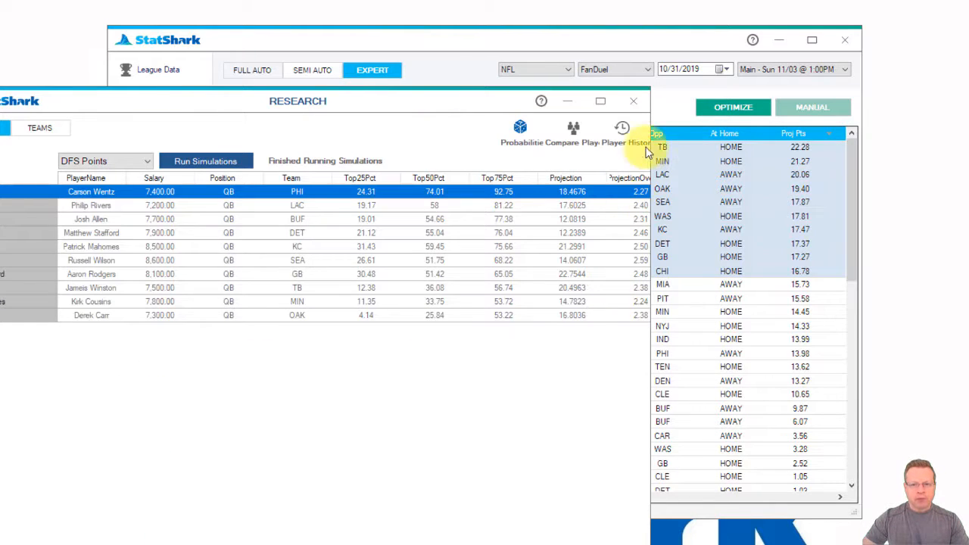
left_click(633, 101)
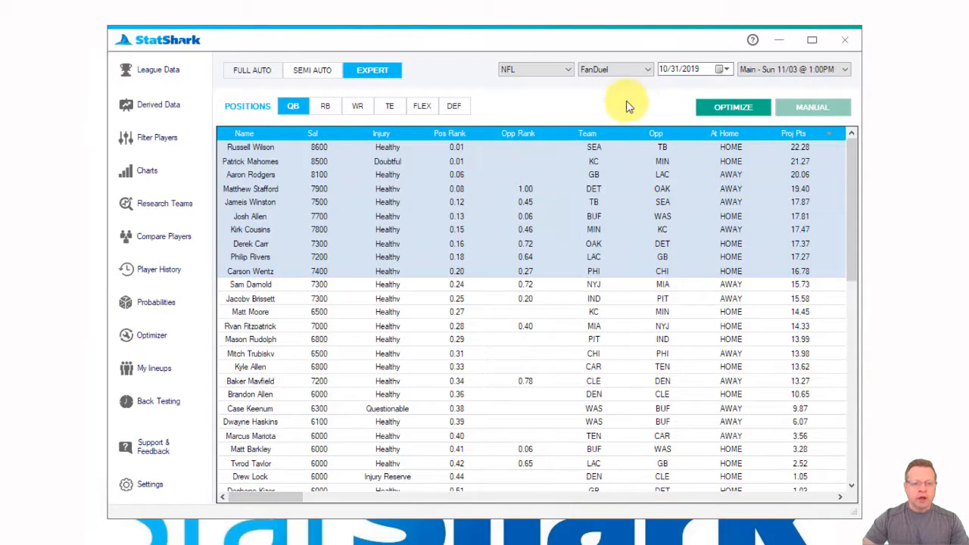
left_click(159, 271)
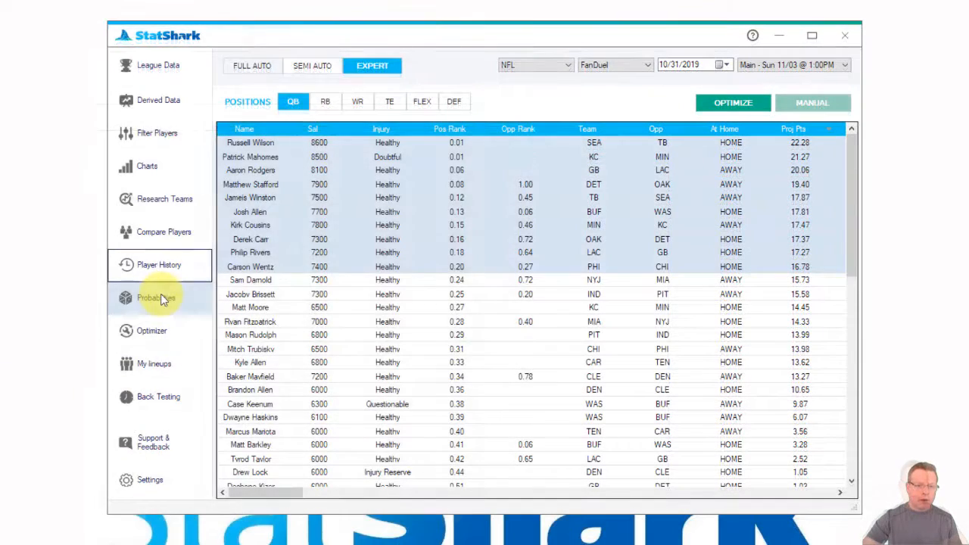
left_click(160, 294)
left_click(562, 27)
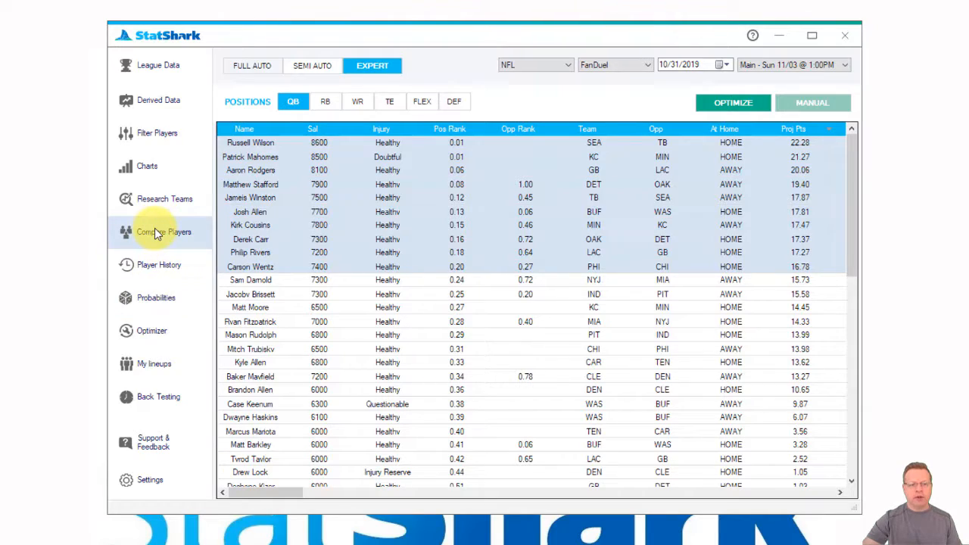
Step: Open Charts for the selected quarterbacks, enlarge the Visualize Data window and look through its player list
left_click(146, 170)
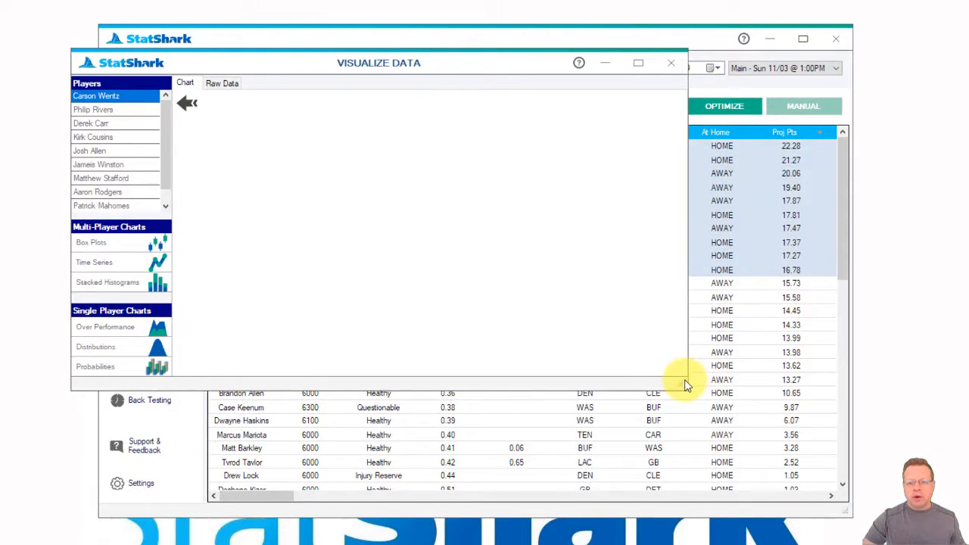
left_click_drag(684, 384, 893, 498)
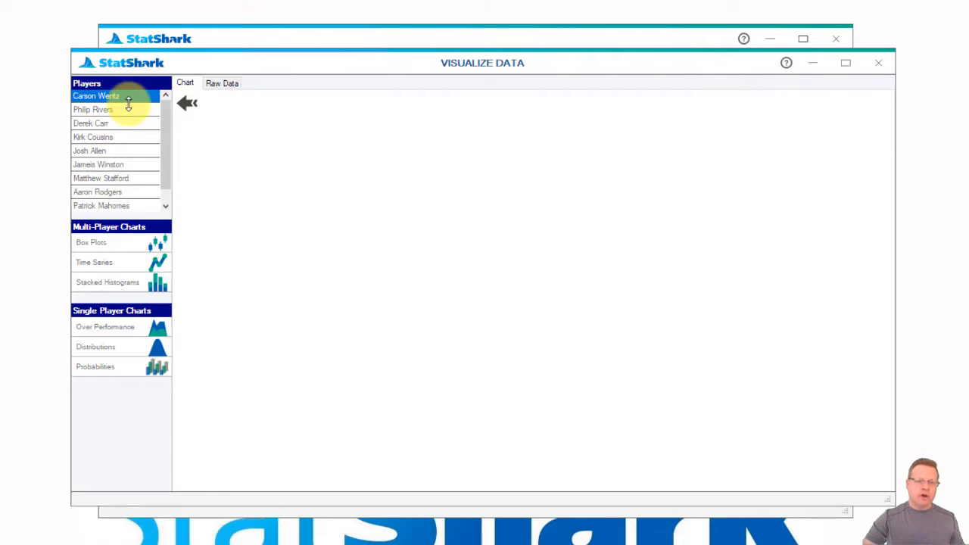
left_click_drag(166, 119, 167, 151)
scroll(169, 161, "up", 2)
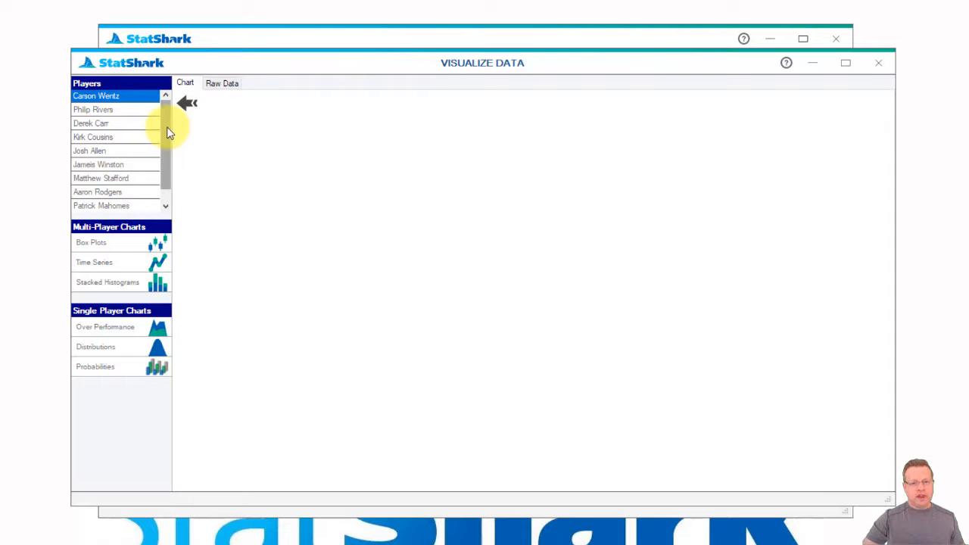
left_click_drag(169, 129, 184, 173)
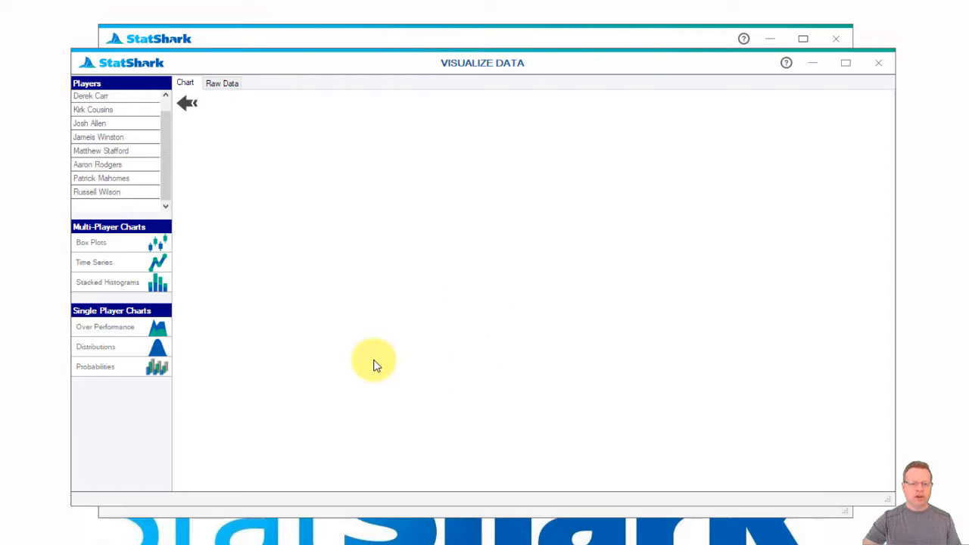
Step: Chart the players' probabilities of a top 25%, 50% and 75% performance for DFS Points, Points Per Salary and Ownership in turn
left_click(109, 377)
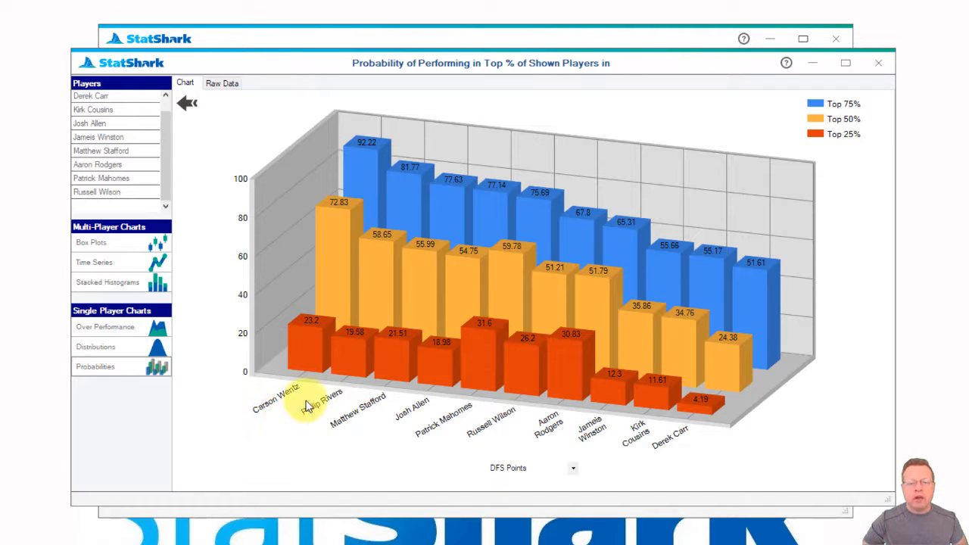
left_click(574, 468)
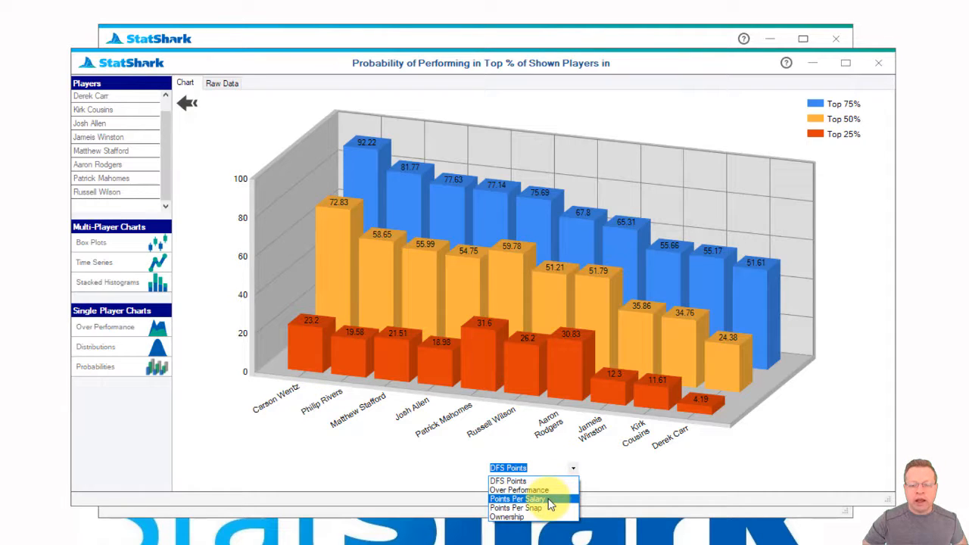
left_click(552, 498)
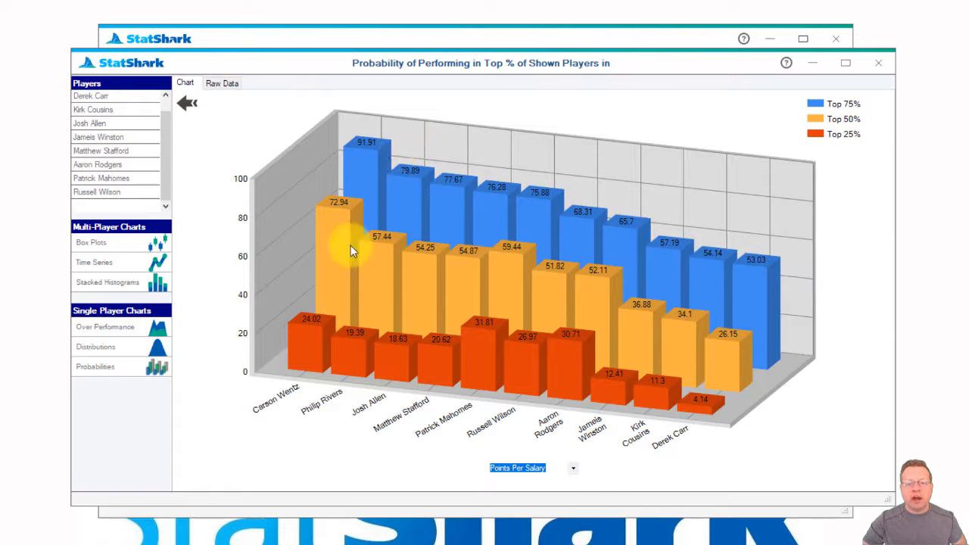
left_click(573, 469)
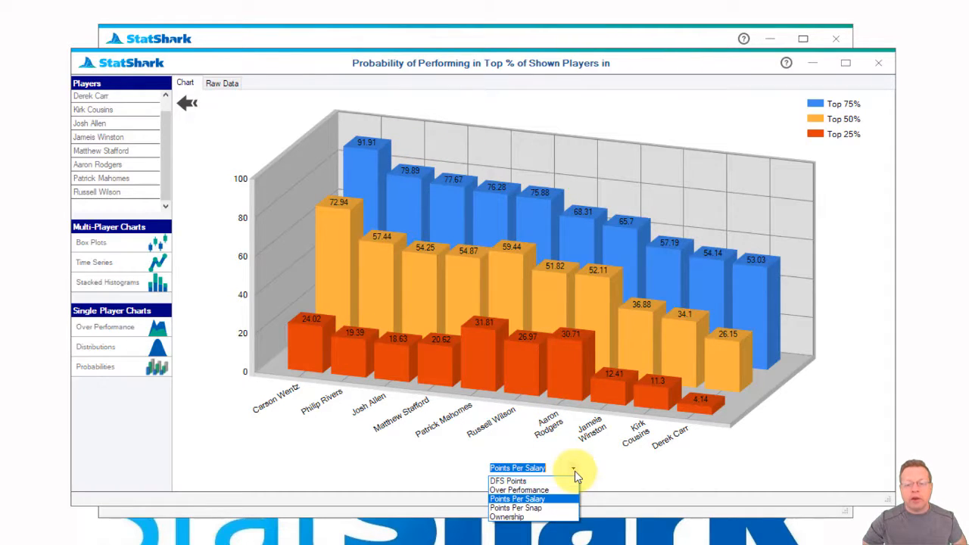
left_click(530, 517)
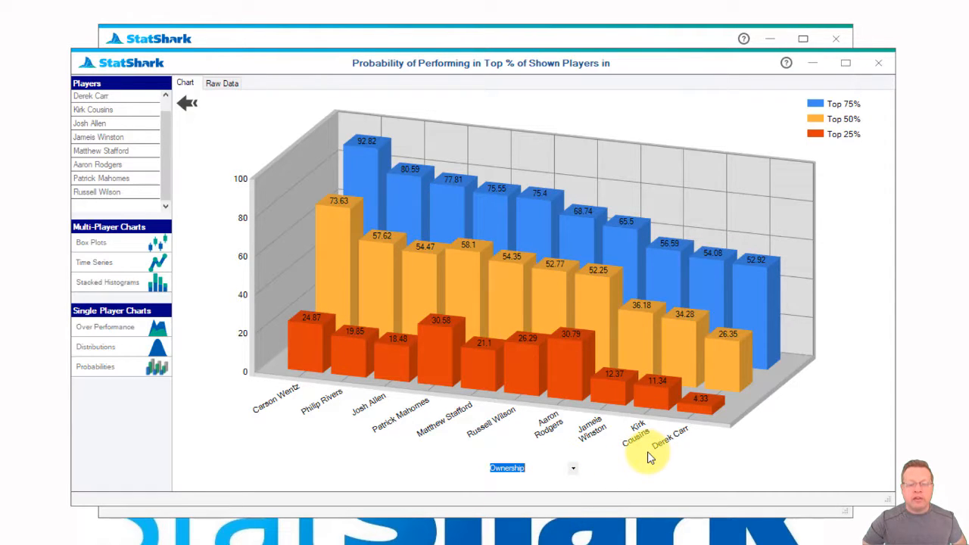
Step: Show box plots of the players' performance range in DFS Points, Points Per Salary, Snaps and Points Per Snap in turn
left_click(94, 243)
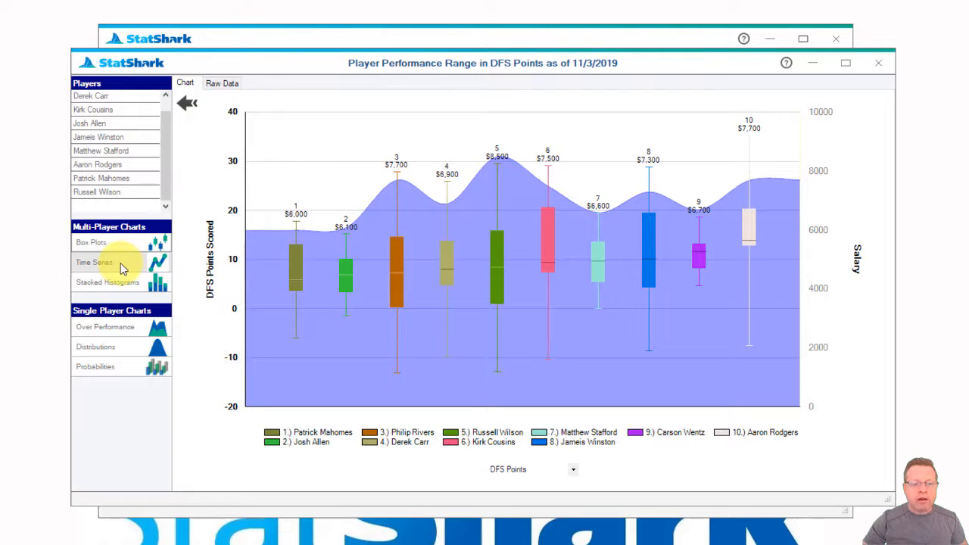
left_click(574, 470)
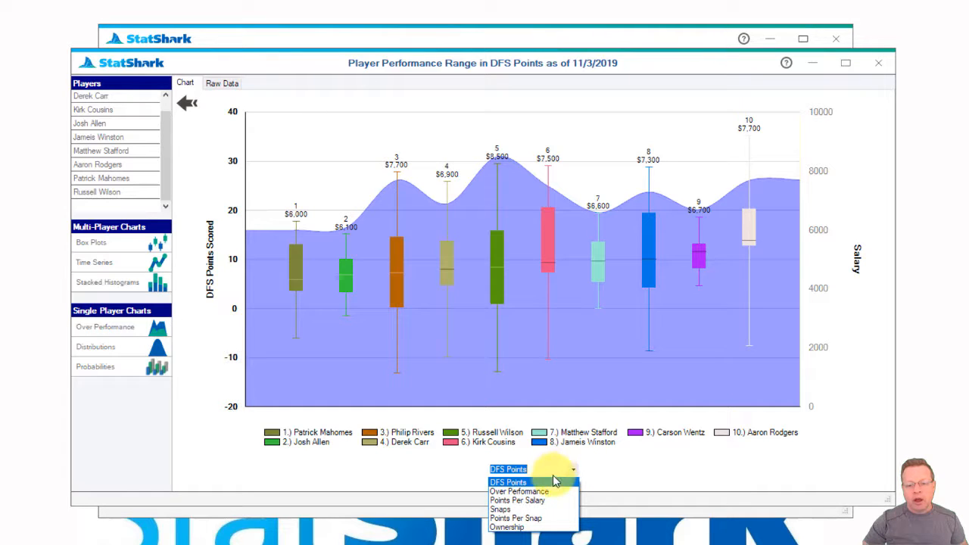
left_click(544, 502)
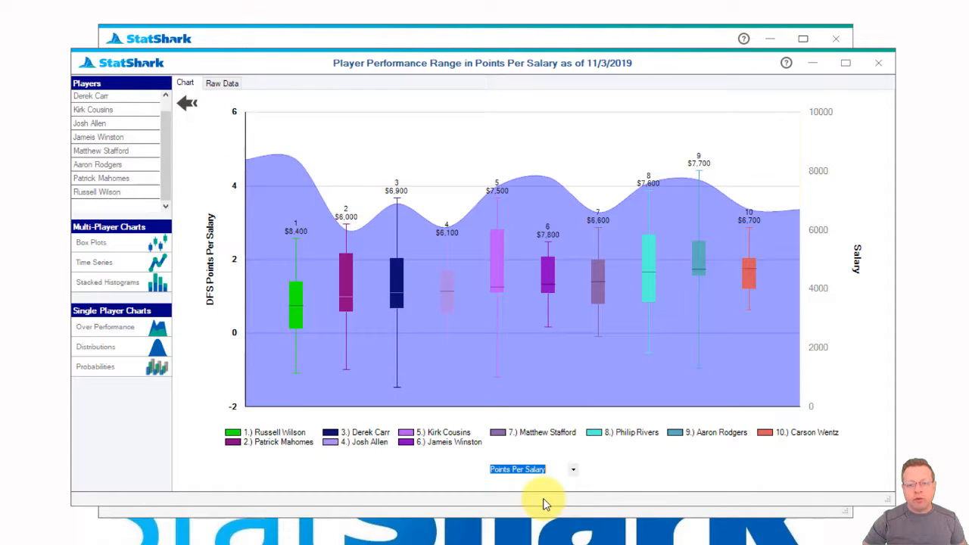
left_click(573, 469)
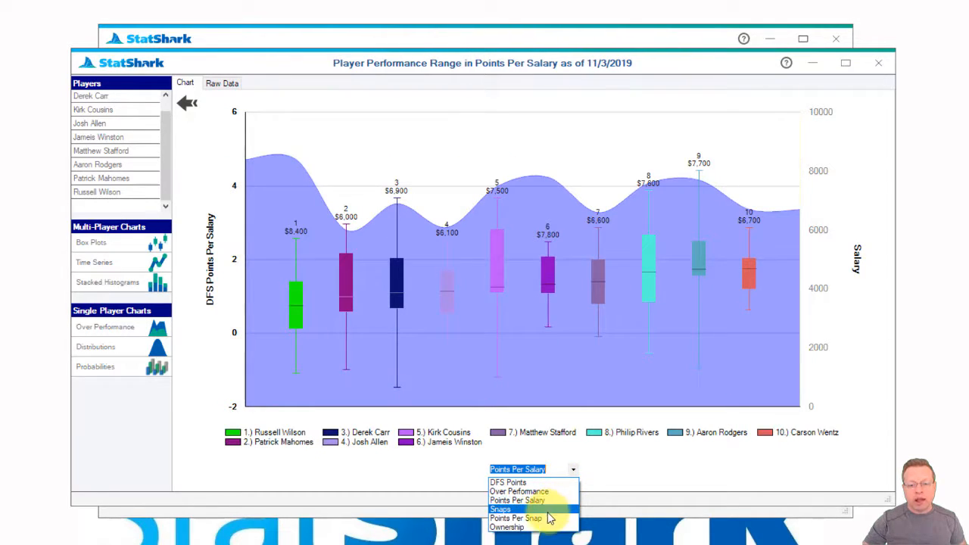
left_click(548, 510)
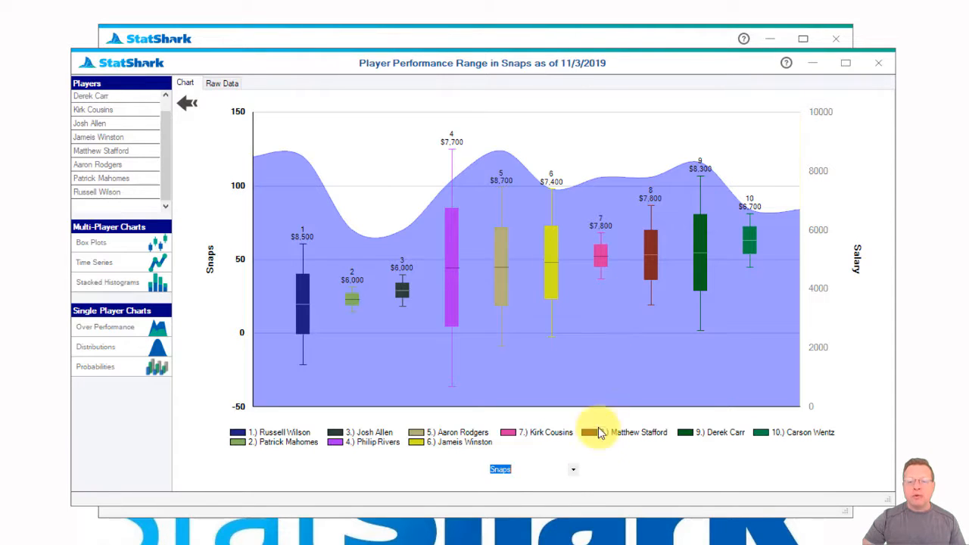
left_click(573, 470)
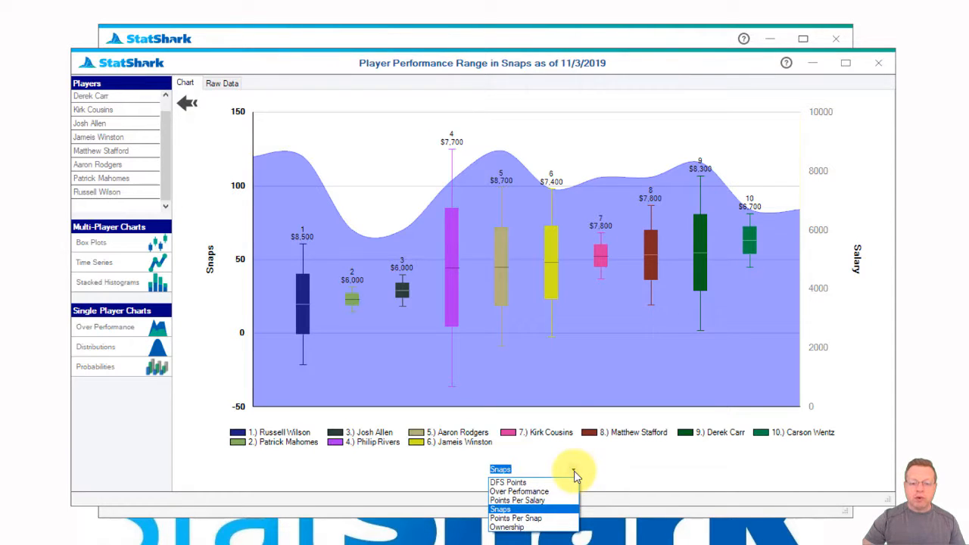
left_click(548, 518)
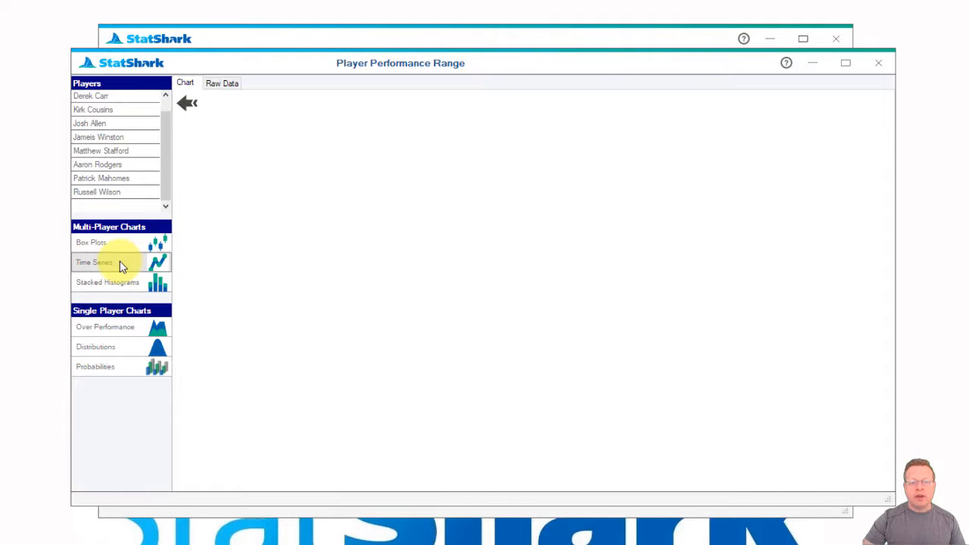
Step: Chart the players' average DFS Points as a time series without transparencies and set the game count to 10
left_click(121, 265)
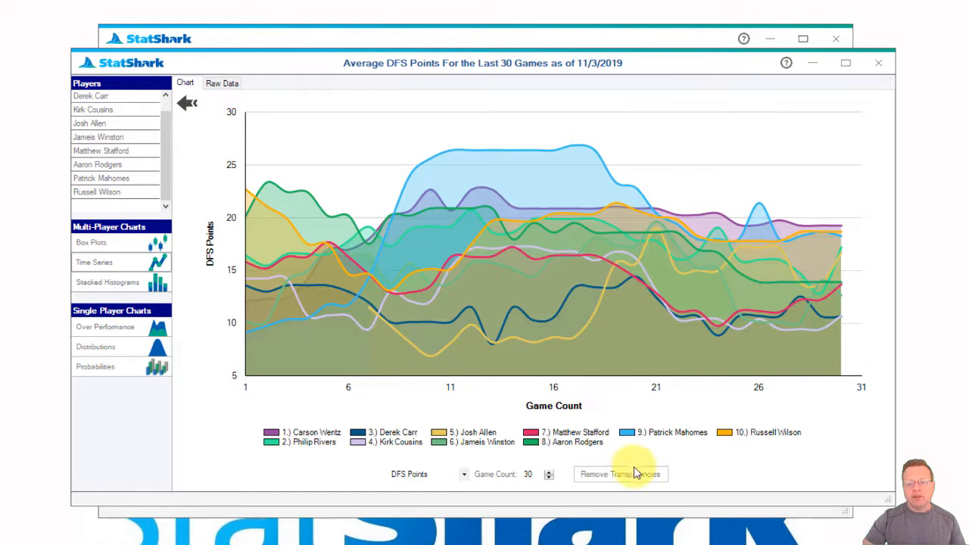
left_click(640, 477)
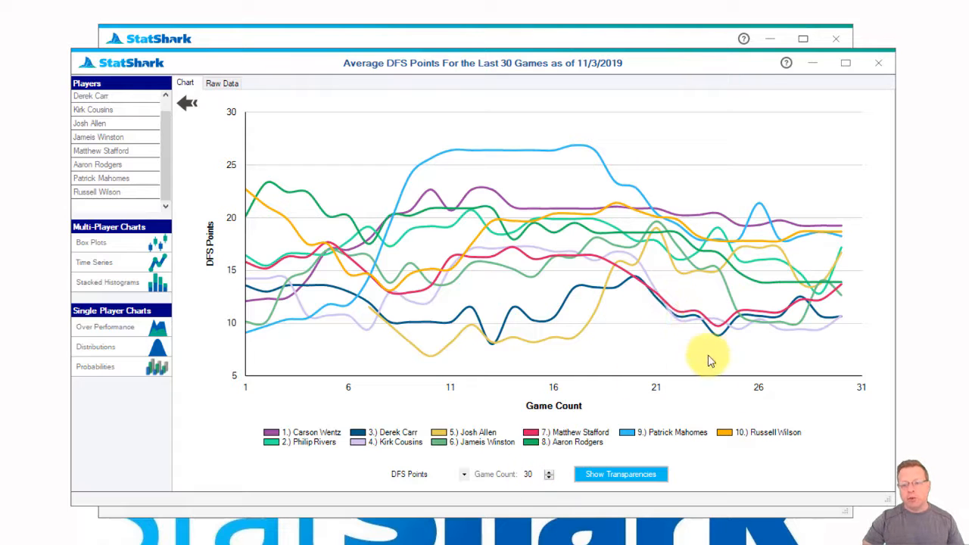
double_click(528, 474)
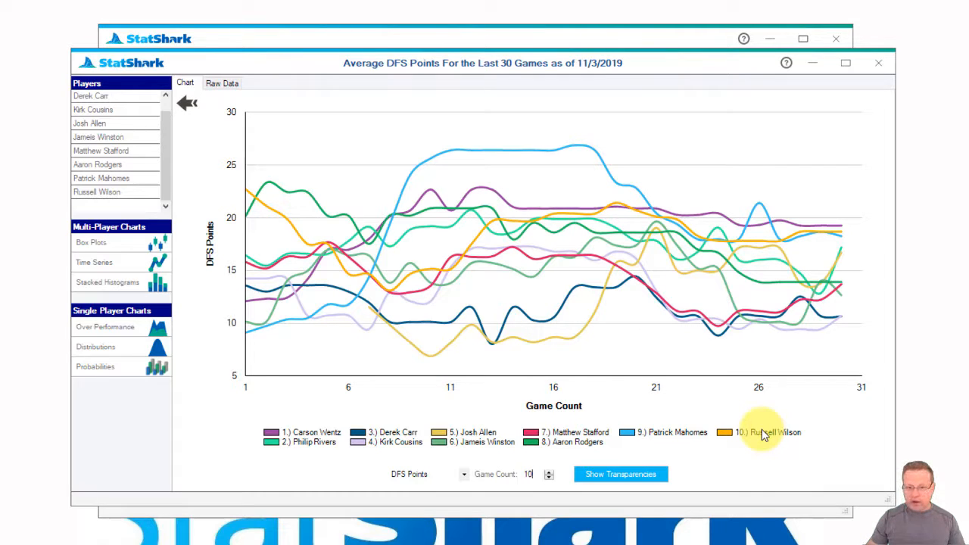
key("Return")
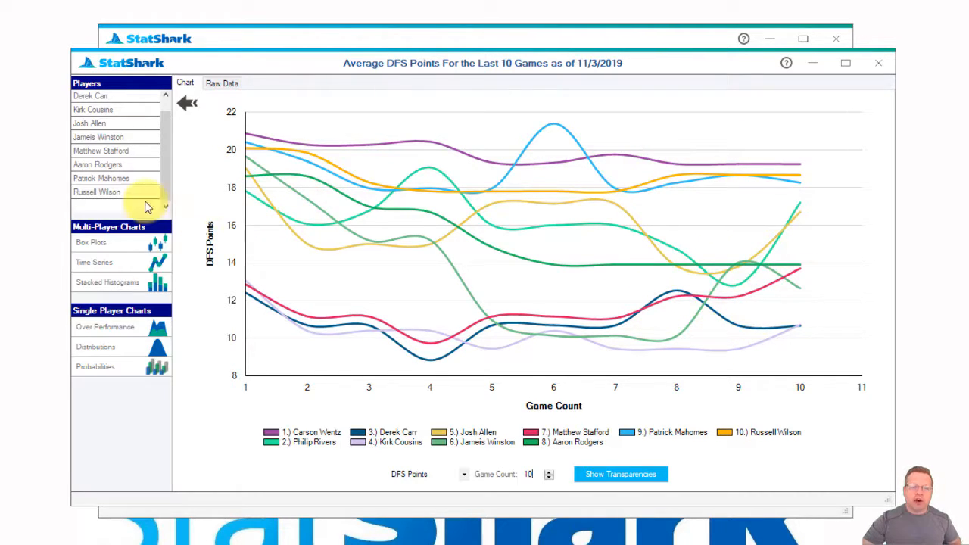
Step: Remove the five players from Jameis Winston through Russell Wilson from the time series chart
left_click(118, 194)
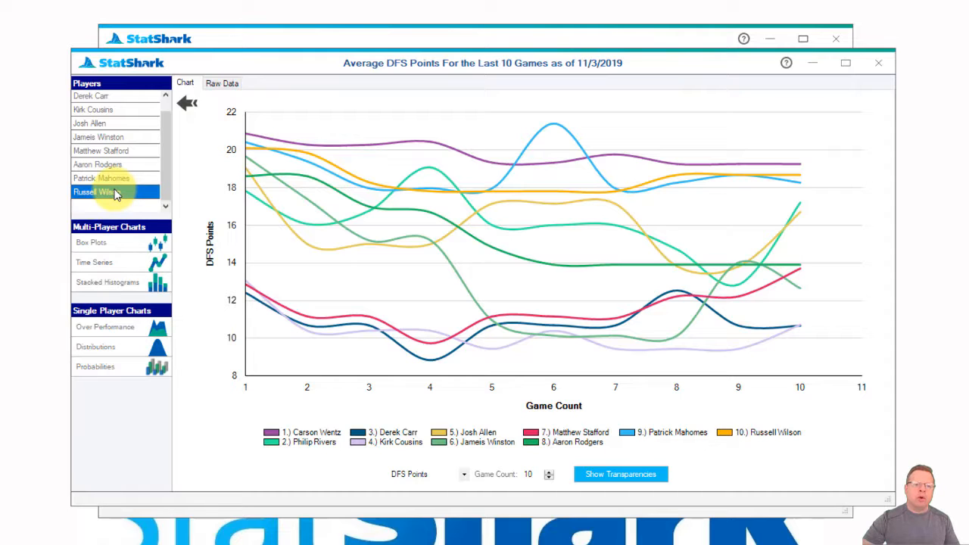
left_click(115, 138, "shift")
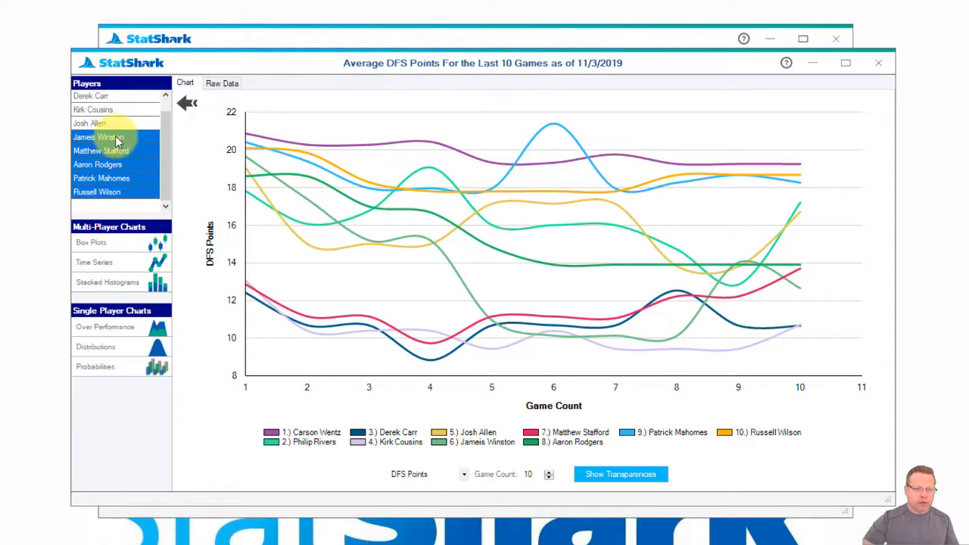
right_click(118, 138)
left_click(155, 142)
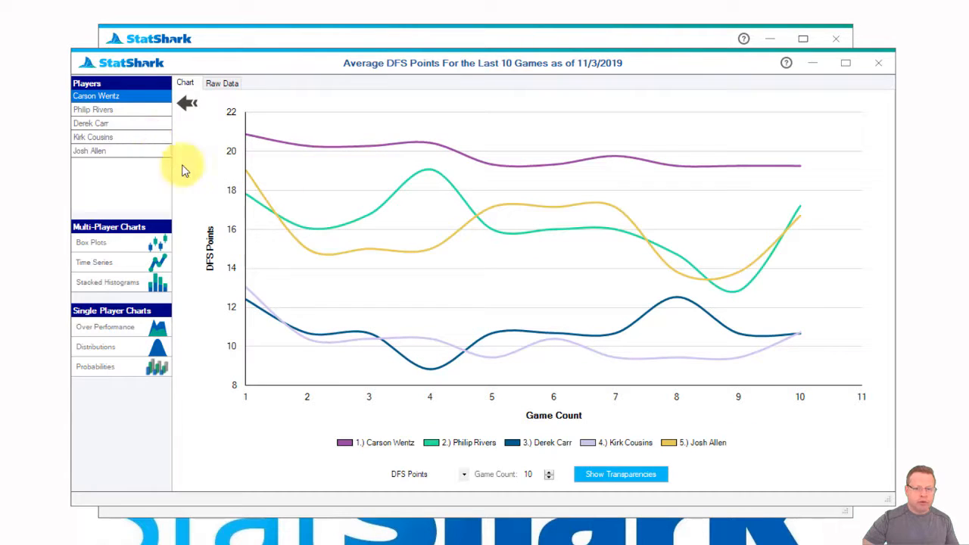
Step: Set the time series game count to 30 and remove Josh Allen from the chart
double_click(529, 474)
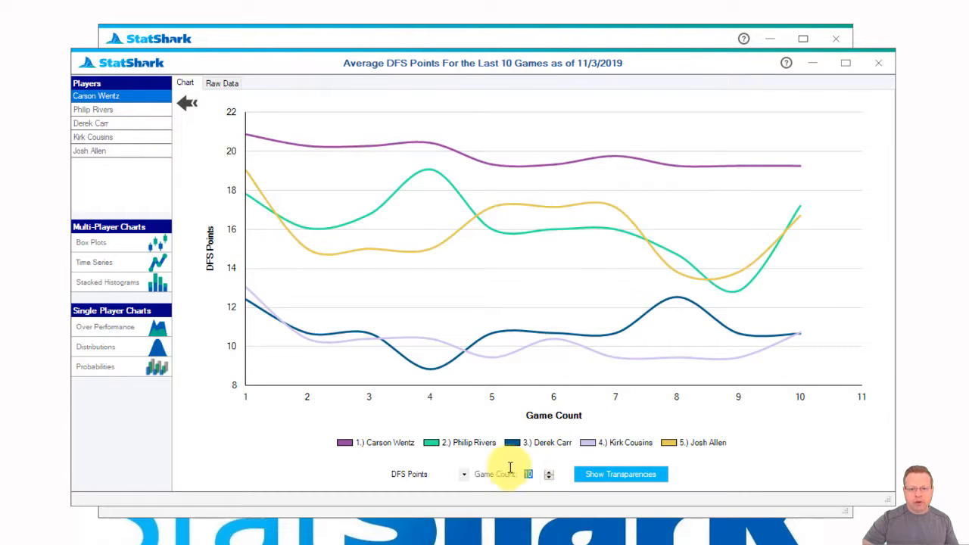
type("30")
key("Return")
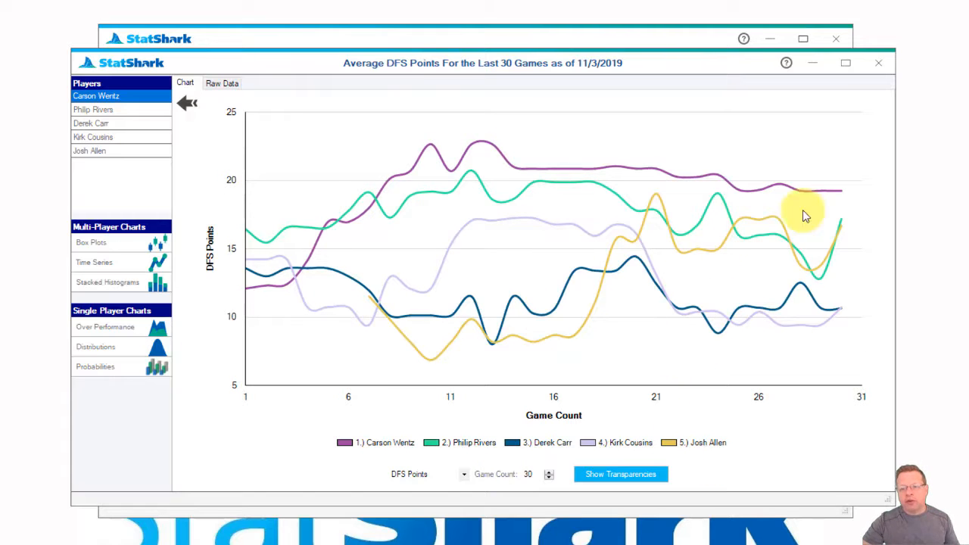
left_click(121, 150)
right_click(117, 150)
left_click(148, 156)
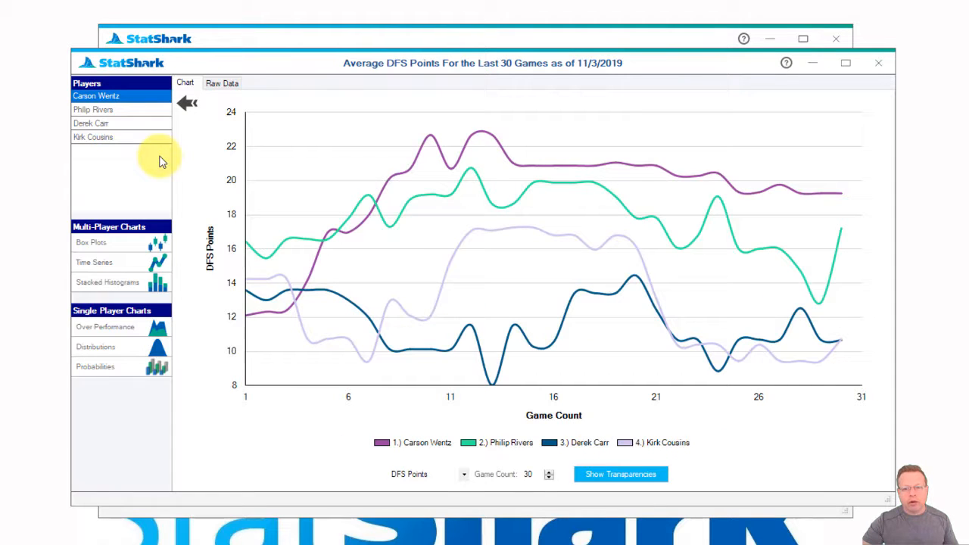
Step: Show transparencies on the time series chart and plot the players' average Points Per Salary and Snaps in turn
left_click(617, 476)
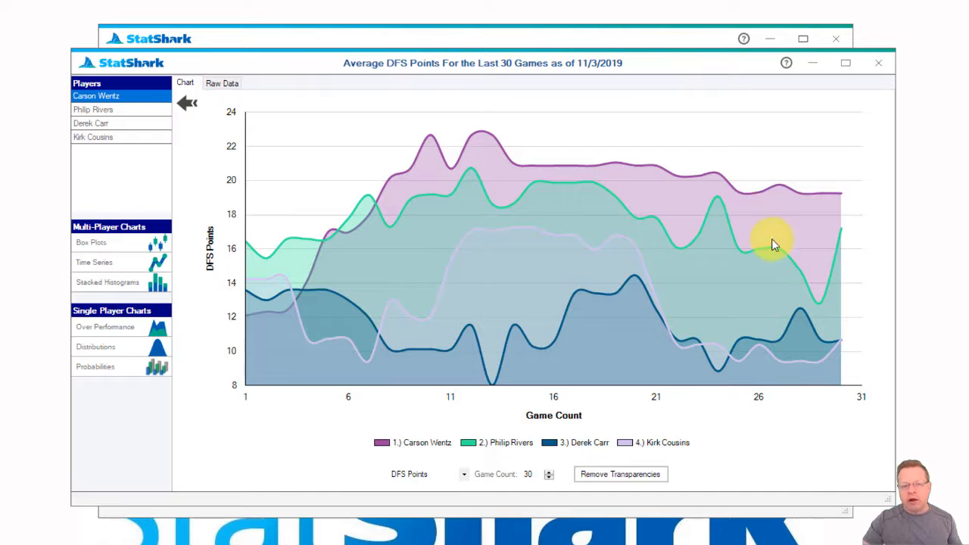
left_click(464, 475)
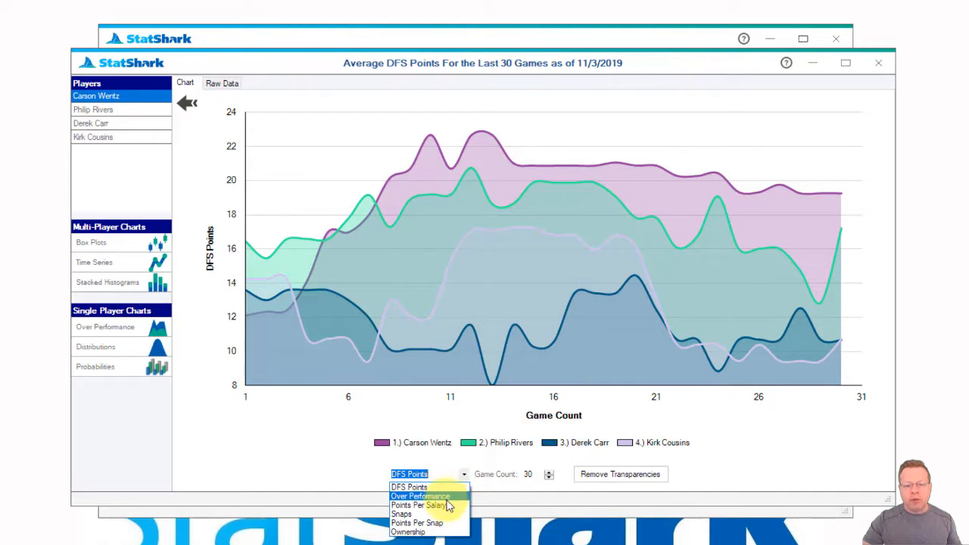
left_click(447, 506)
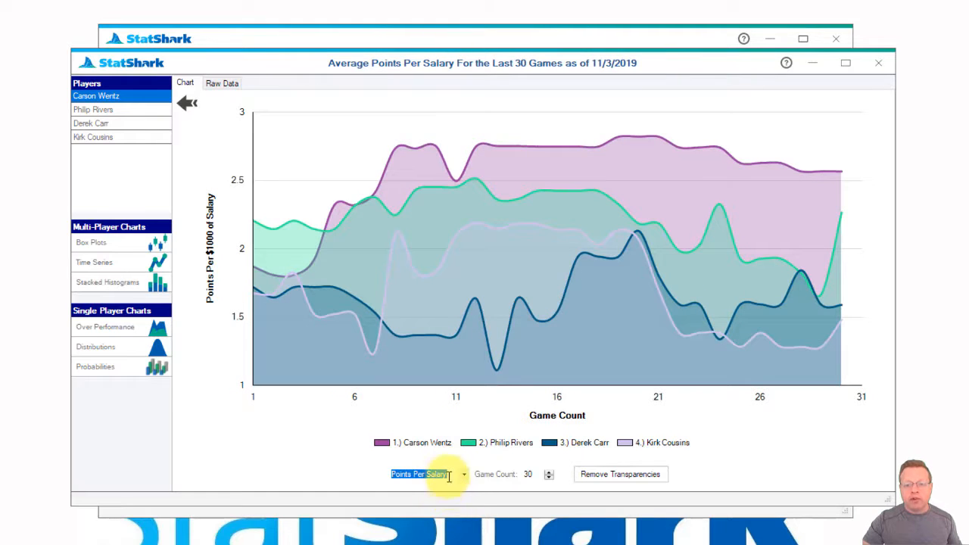
left_click(464, 477)
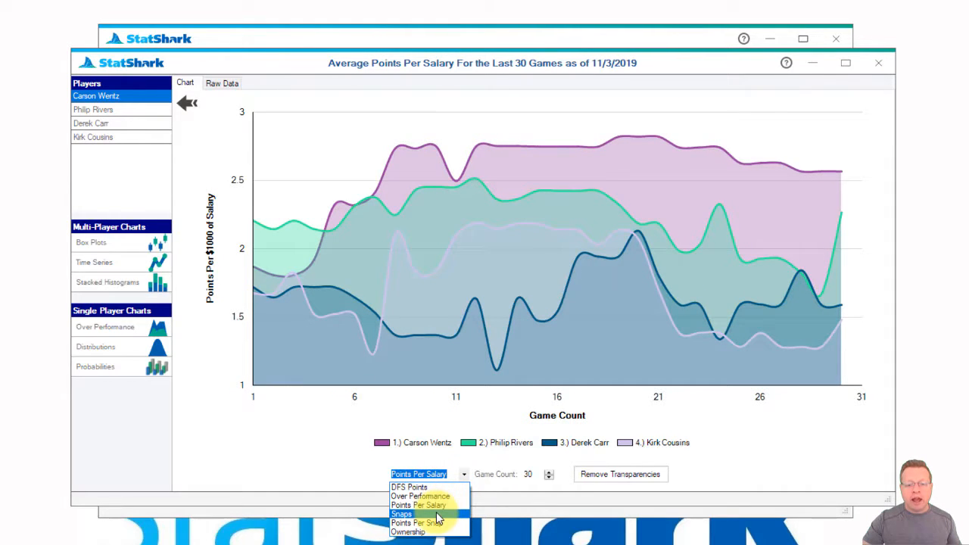
left_click(437, 515)
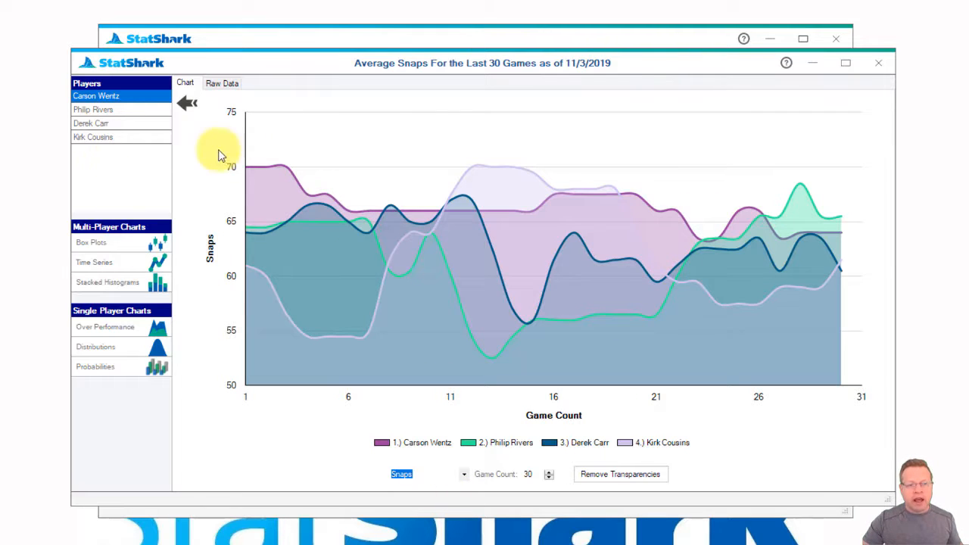
Step: Collapse the side pane of the Average Snaps chart window, move the window aside and enlarge it
left_click(190, 106)
left_click_drag(610, 68, 444, 6)
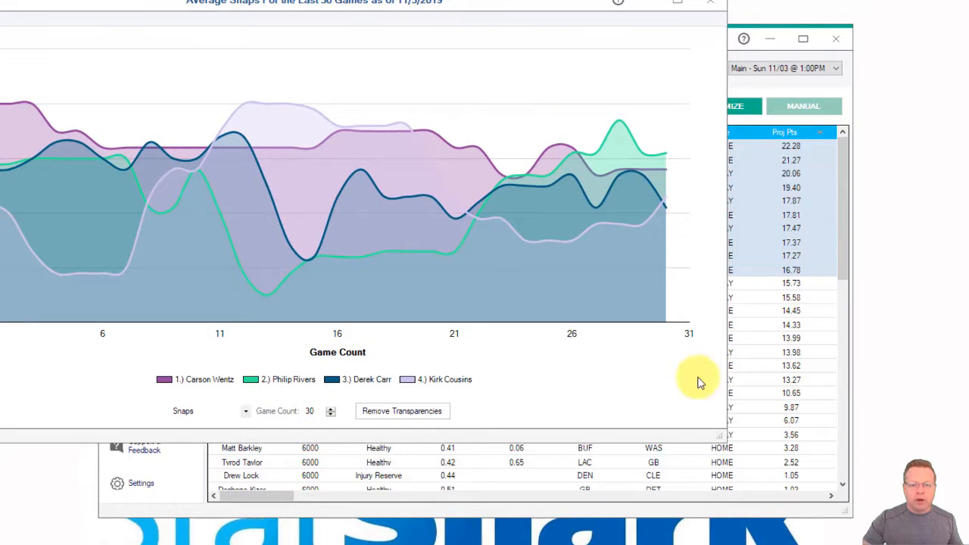
left_click_drag(720, 439, 757, 506)
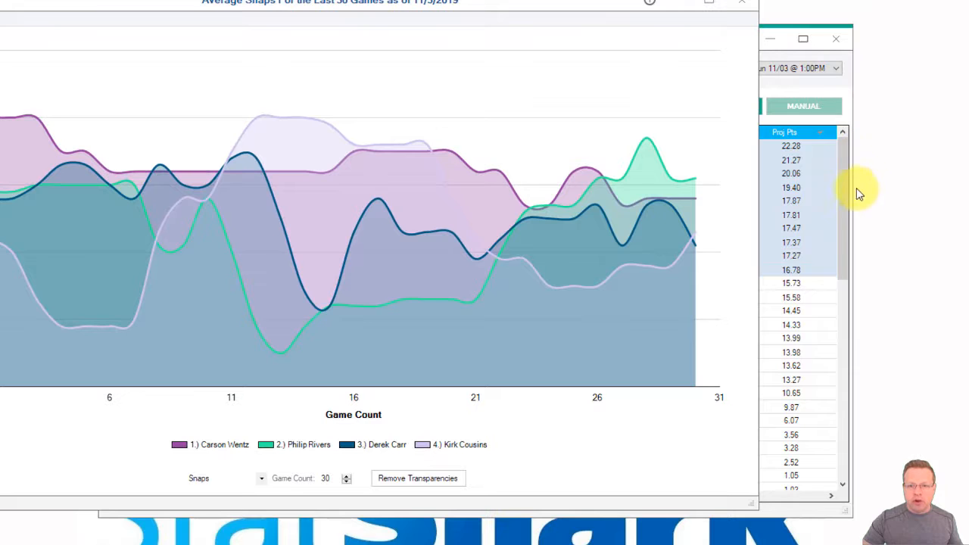
Step: Open a second chart window for the selected quarterbacks with stacked histograms over 30 games, then enlarge it and collapse its side pane
left_click(842, 227)
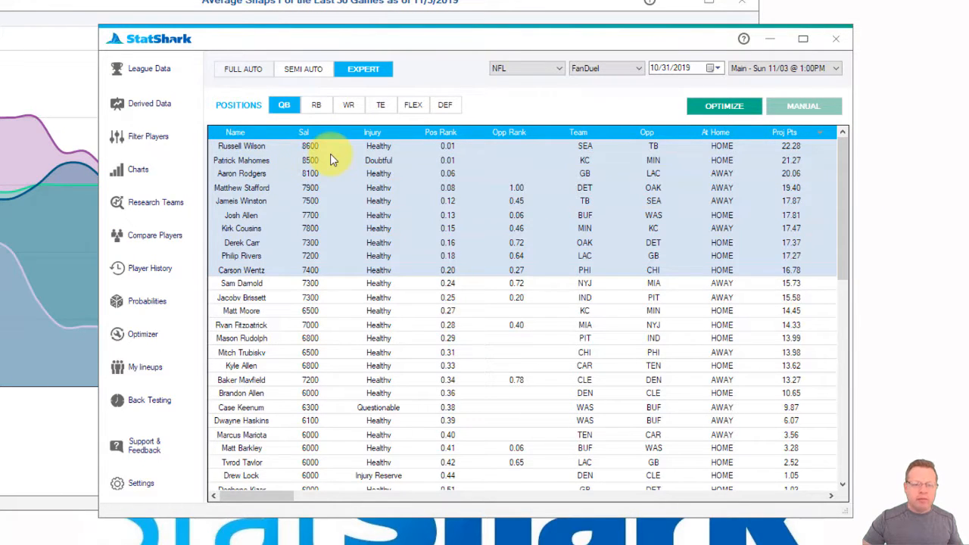
left_click(154, 168)
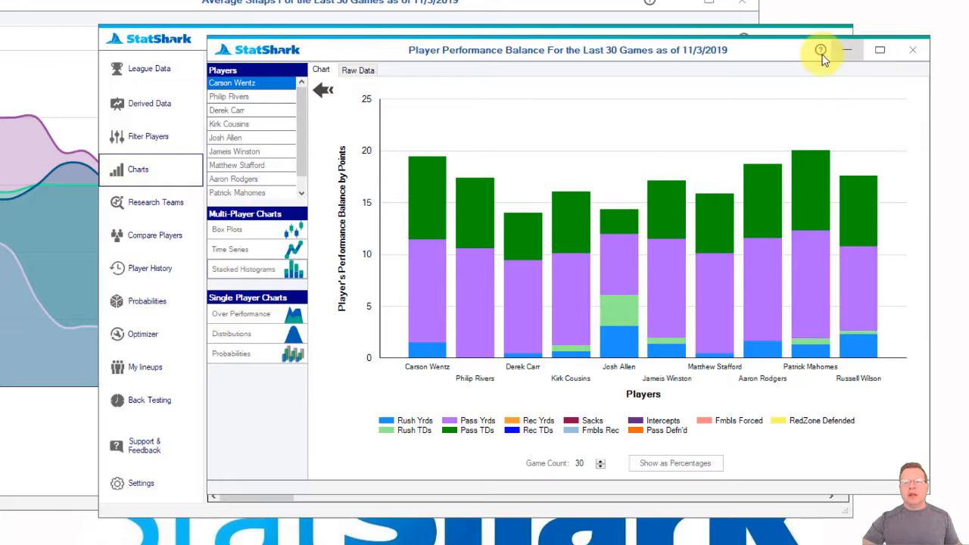
left_click_drag(928, 499, 960, 541)
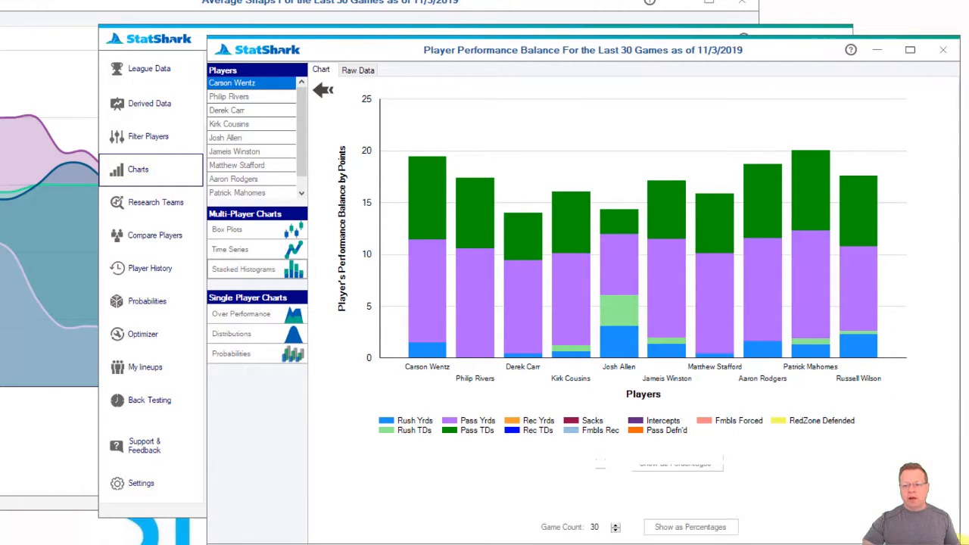
left_click(323, 89)
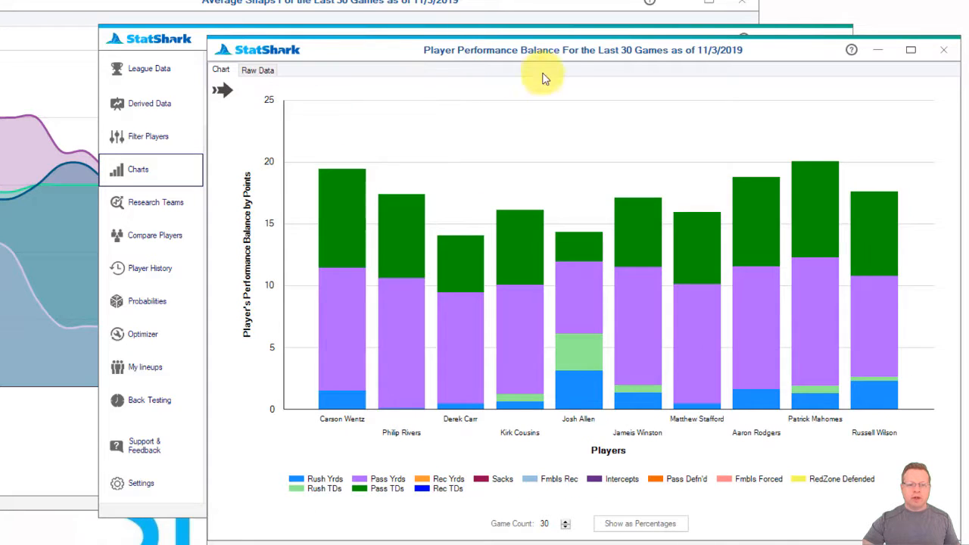
left_click_drag(574, 57, 437, 0)
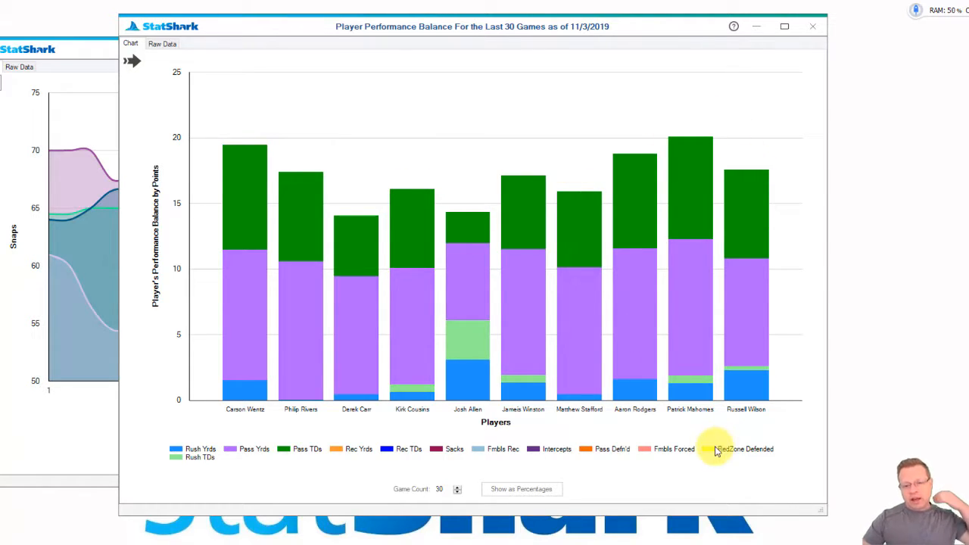
Step: Compare the players' performance balance as percentages and as total points, ending on percentages
left_click(518, 492)
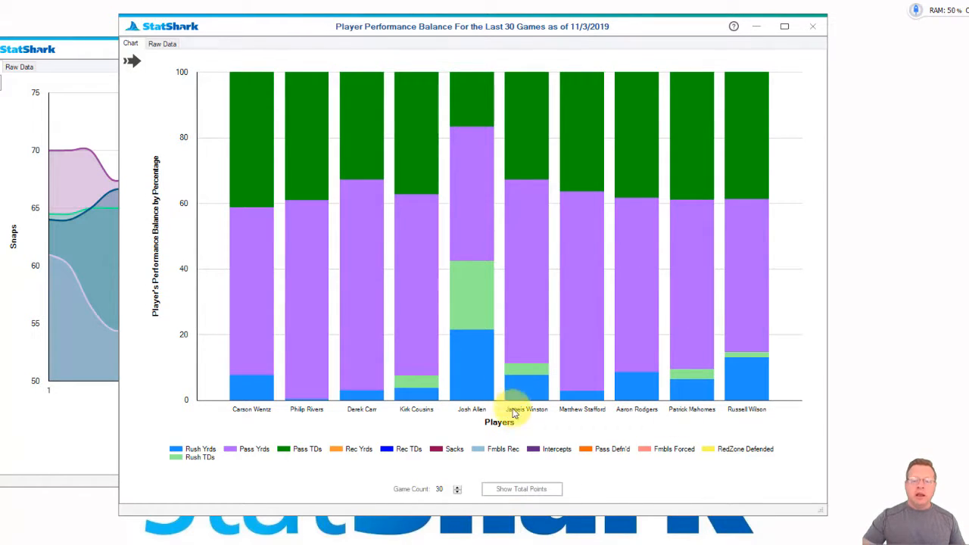
left_click(539, 491)
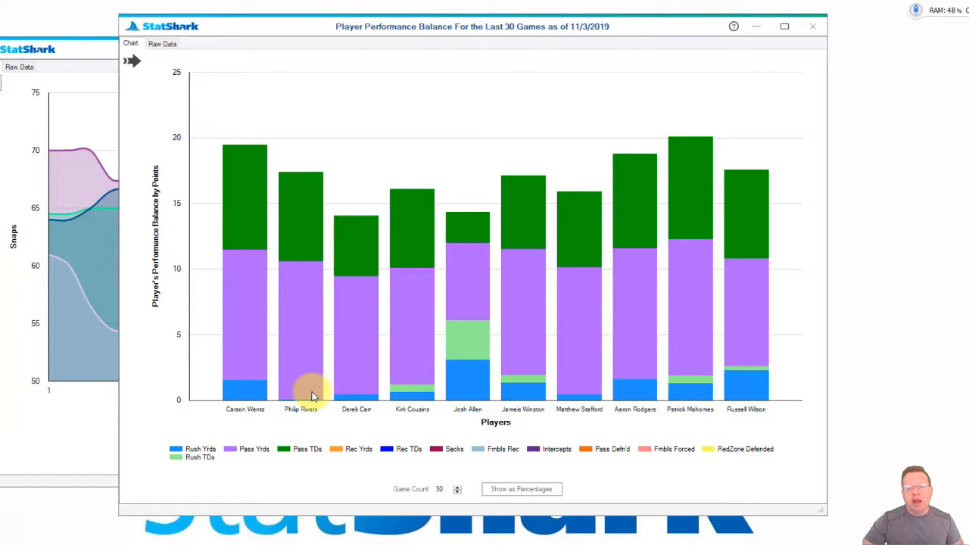
left_click(539, 490)
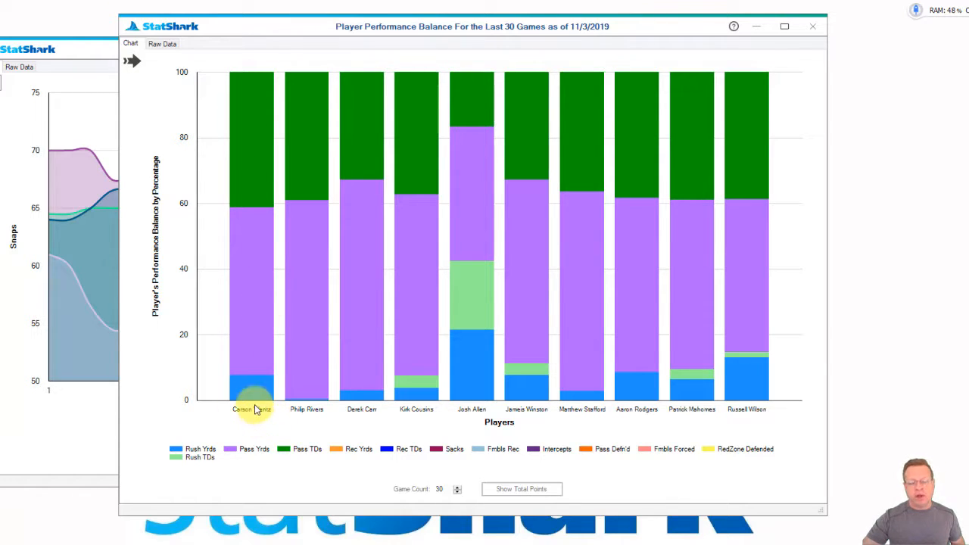
Step: Chart the players' performance balance for the last 10 games, switch it to total points and set the game count to 5
double_click(437, 489)
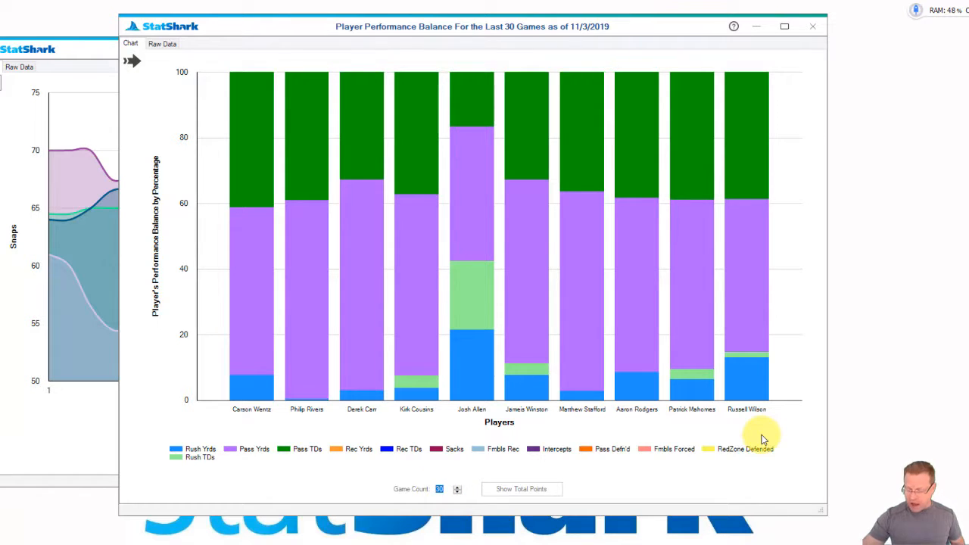
type("10")
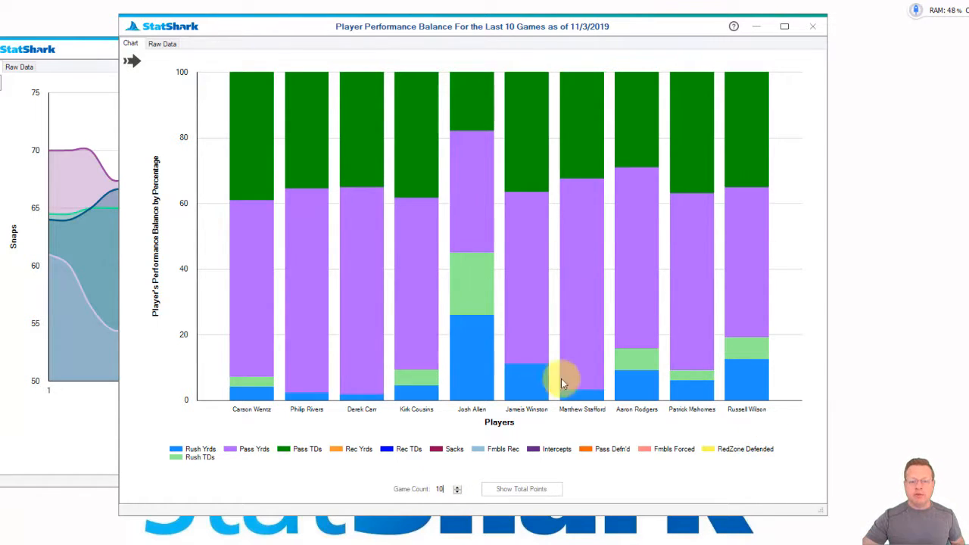
left_click(539, 488)
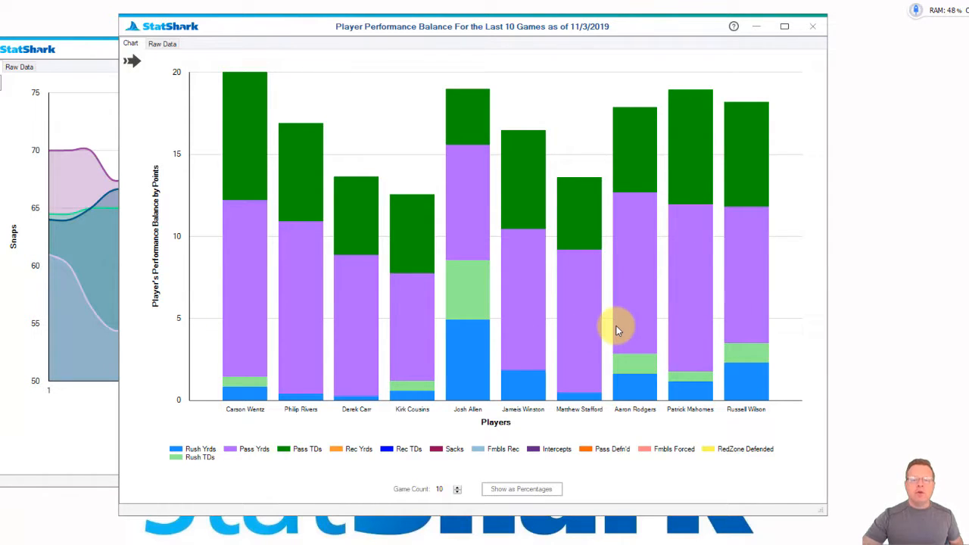
double_click(439, 489)
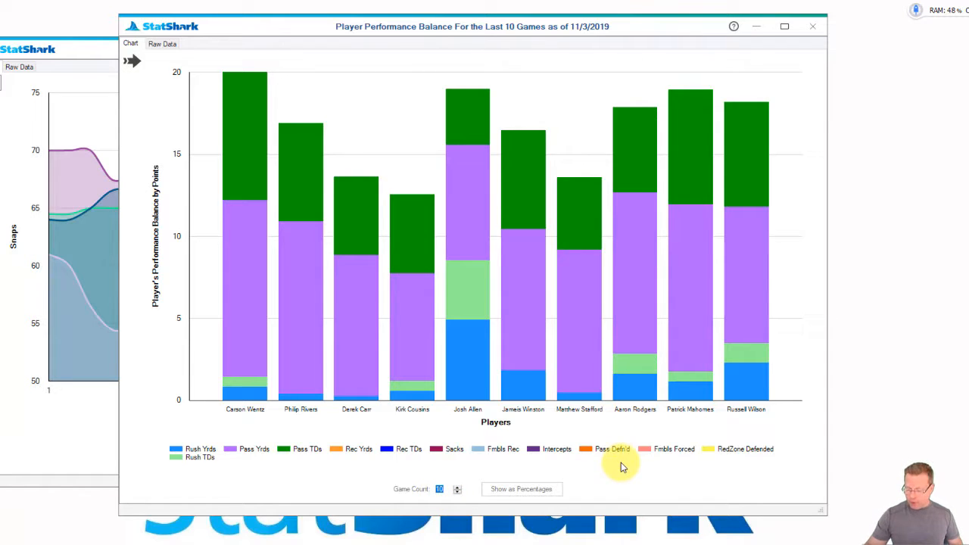
type("5")
key("Return")
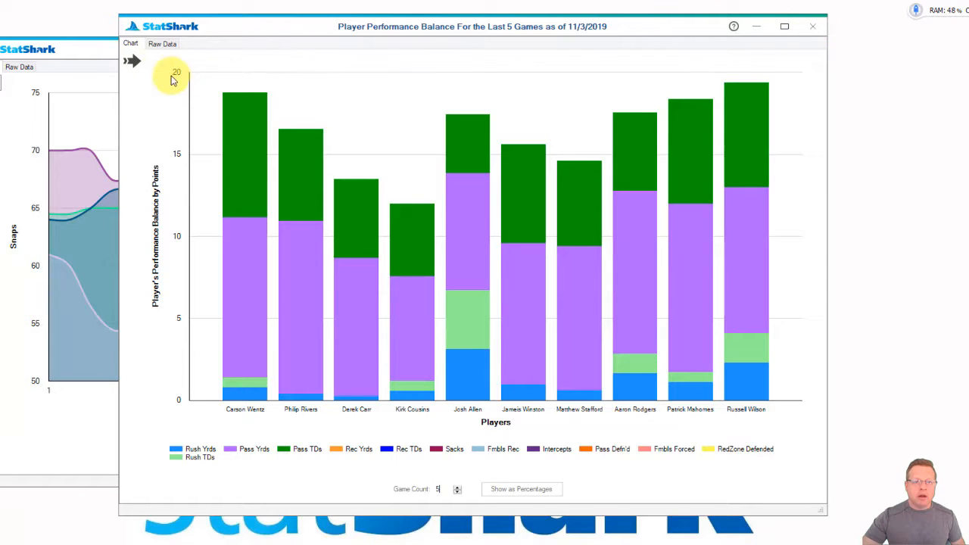
Step: Chart Carson Wentz's over performance across 50 games for DFS Points, Points Per Salary, Points Per Snap and Ownership in turn
left_click(140, 66)
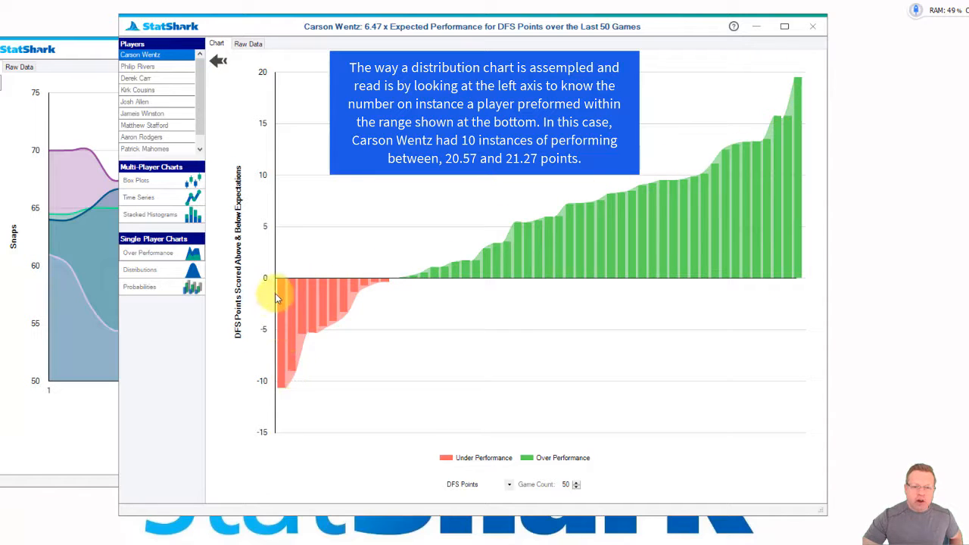
left_click(510, 486)
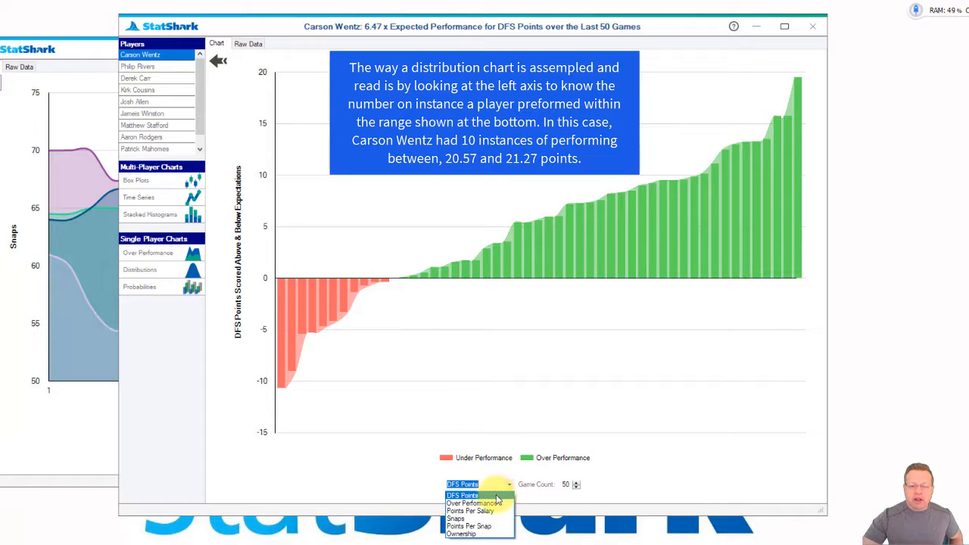
left_click(488, 511)
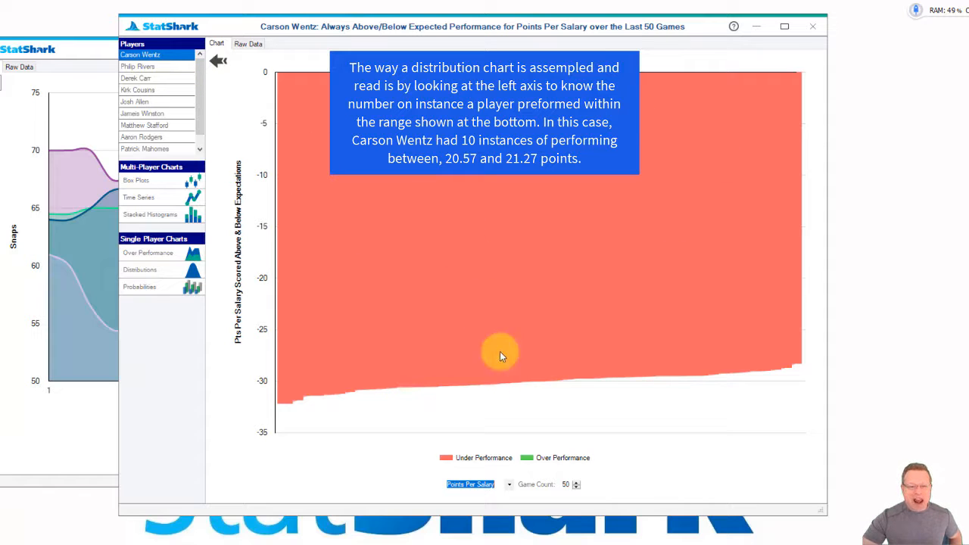
left_click(509, 486)
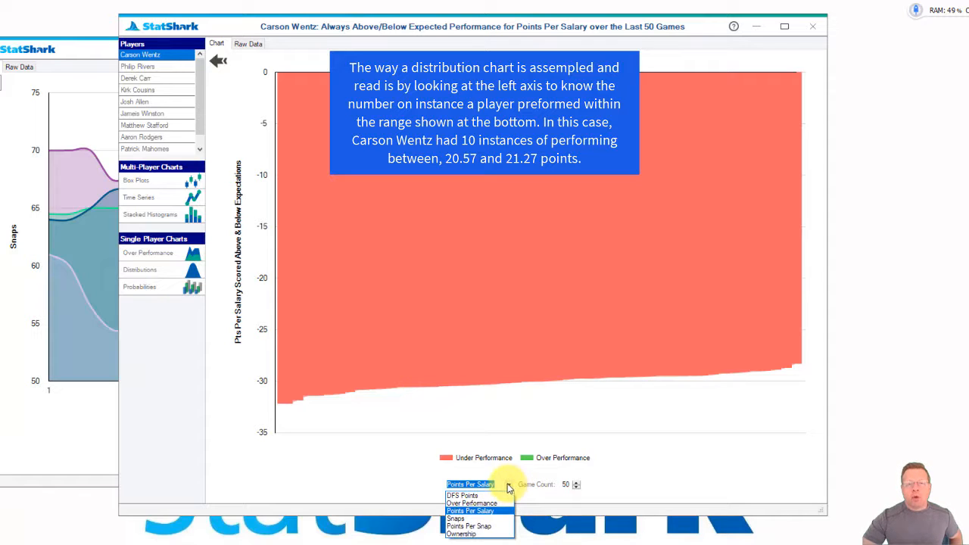
left_click(483, 527)
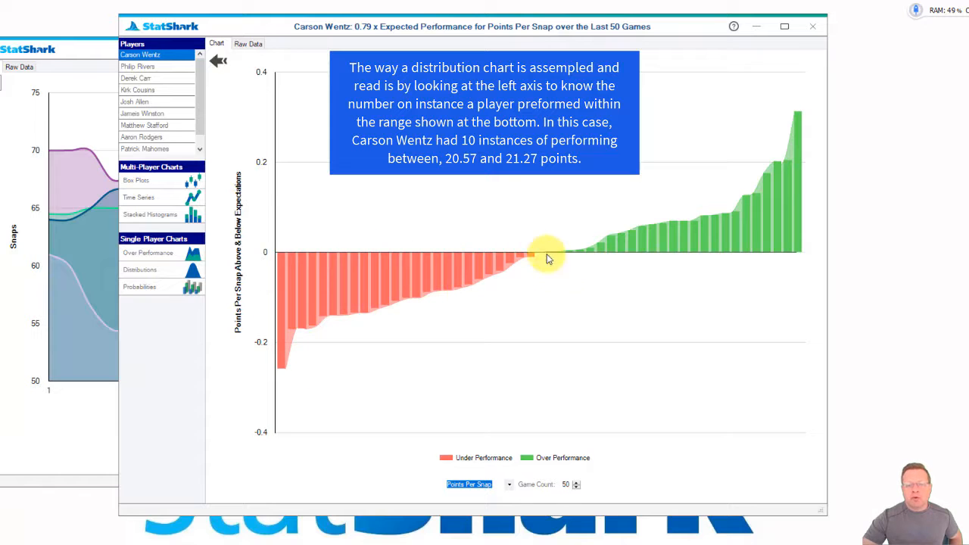
left_click(507, 486)
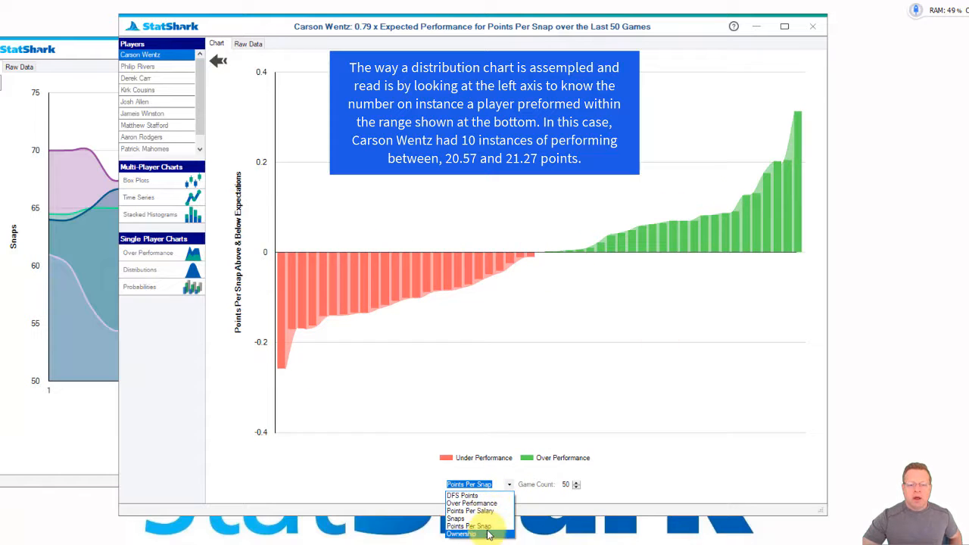
left_click(488, 534)
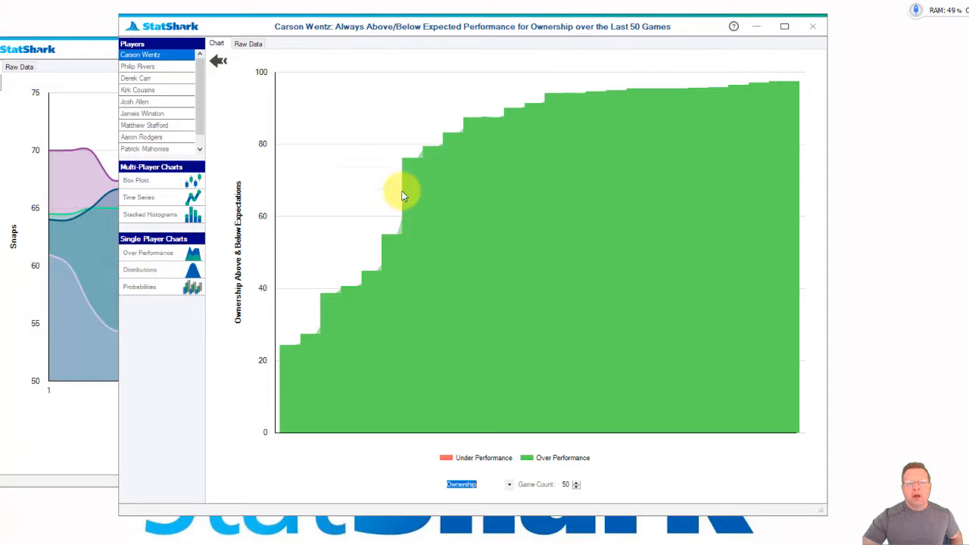
Step: Select Philip Rivers, Derek Carr and Kirk Cousins in turn in the chart window's player list
left_click(144, 68)
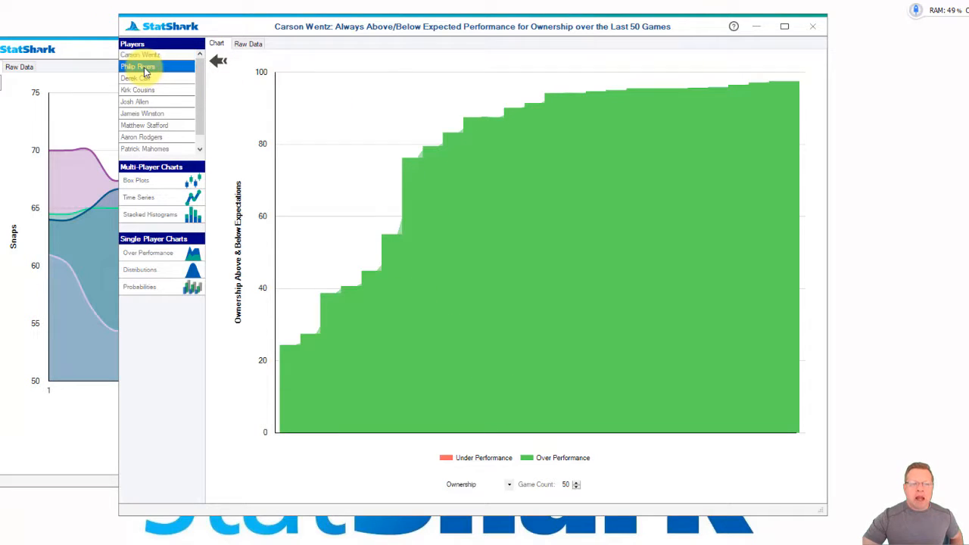
left_click(148, 79)
left_click(152, 90)
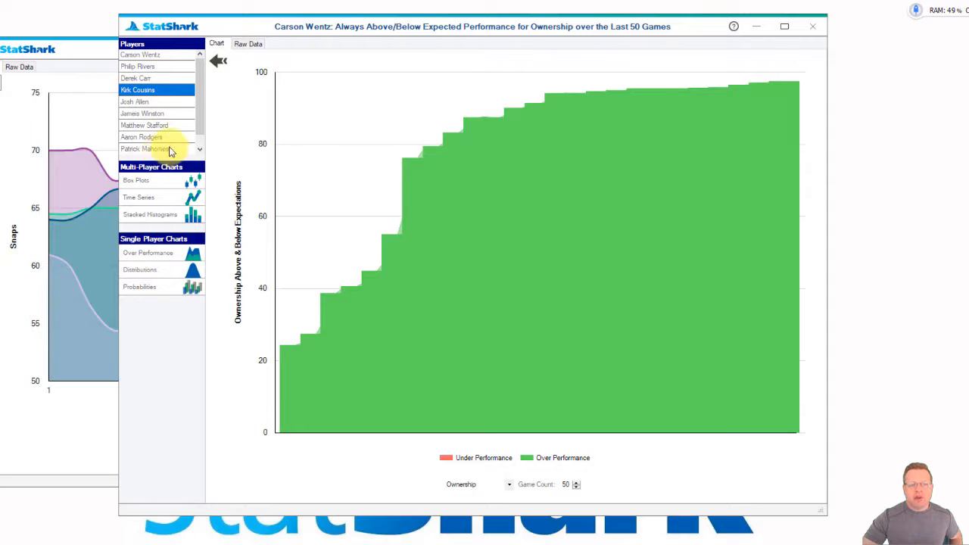
Step: Chart Carson Wentz's DFS Points distribution over 30 games and set the bin count to 10
left_click_drag(202, 116, 200, 93)
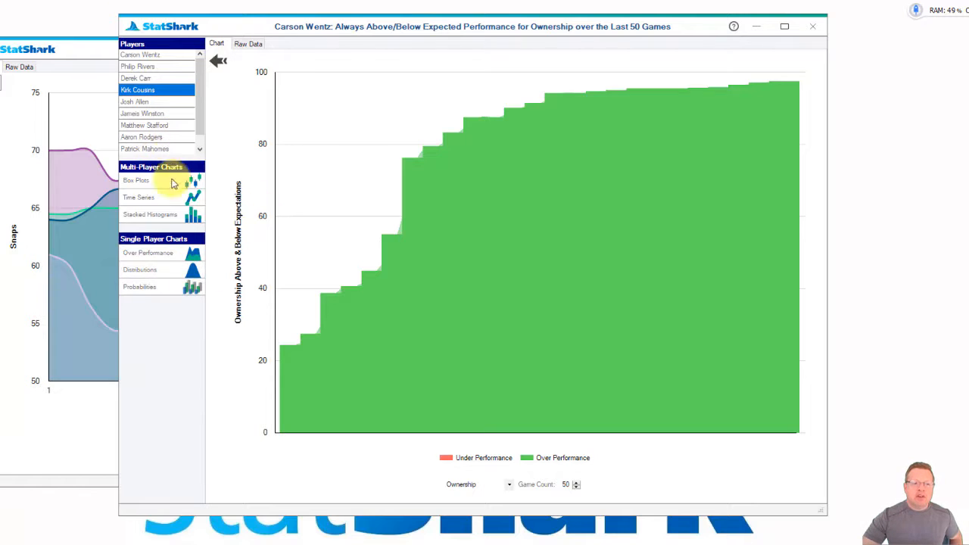
left_click(163, 56)
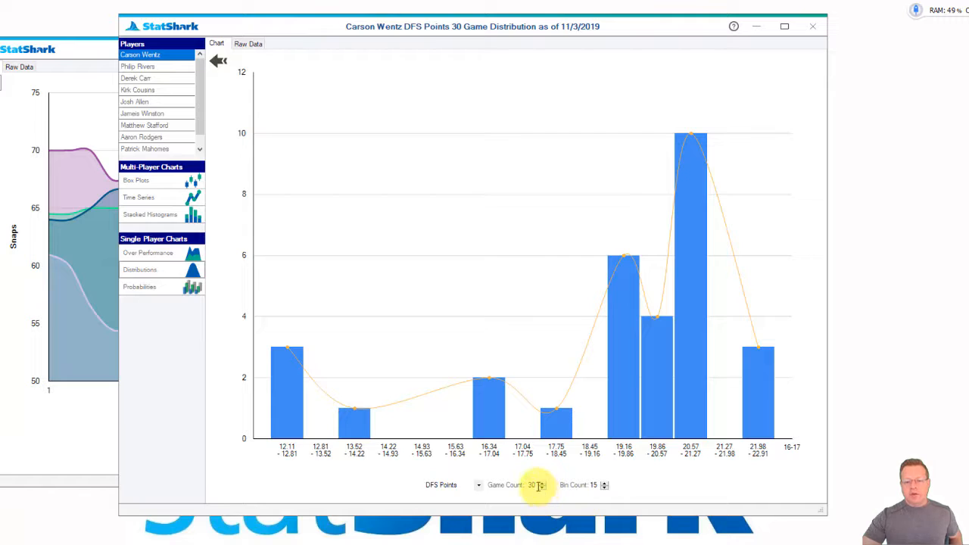
double_click(535, 485)
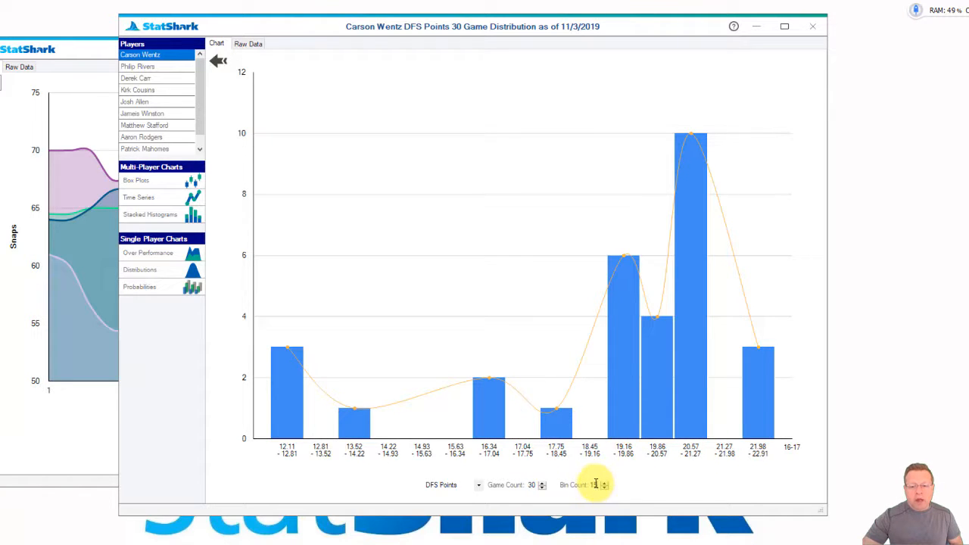
double_click(594, 484)
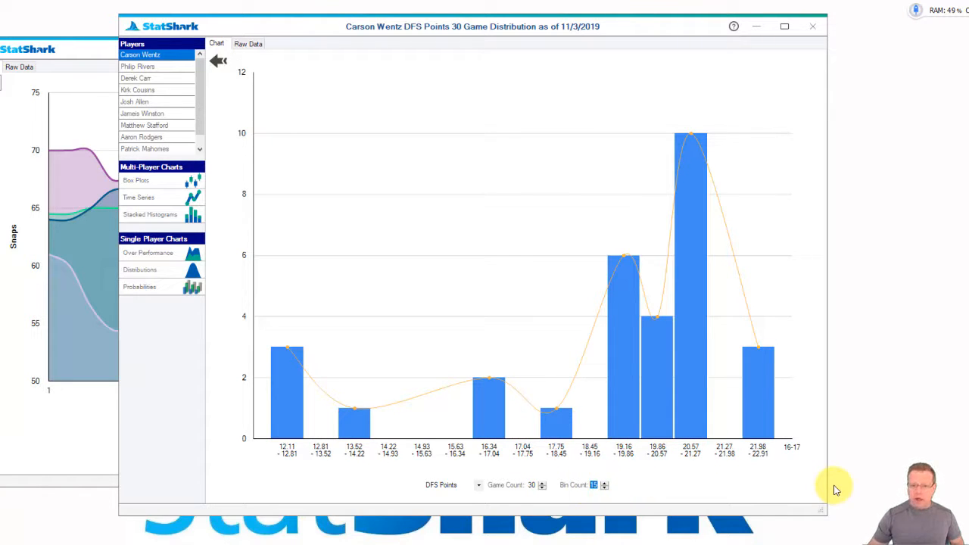
key("Return")
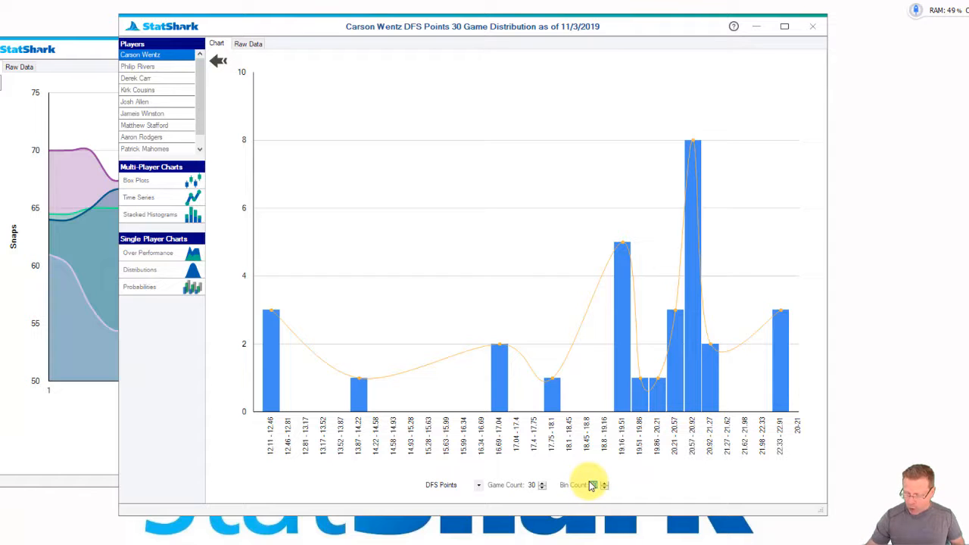
type("10")
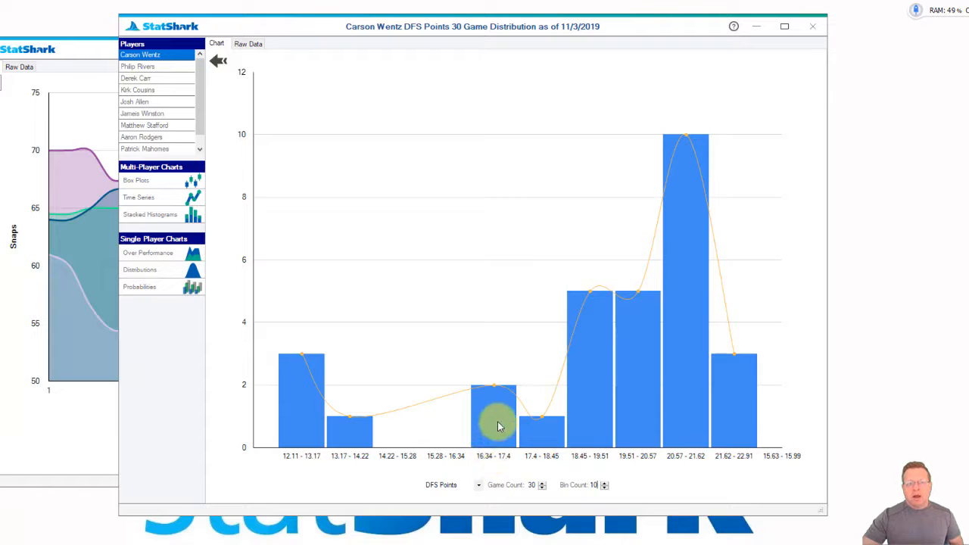
Step: Show Carson Wentz's distribution for Points Per Salary and for Points Per Snap, setting the bin count to 5
left_click(478, 485)
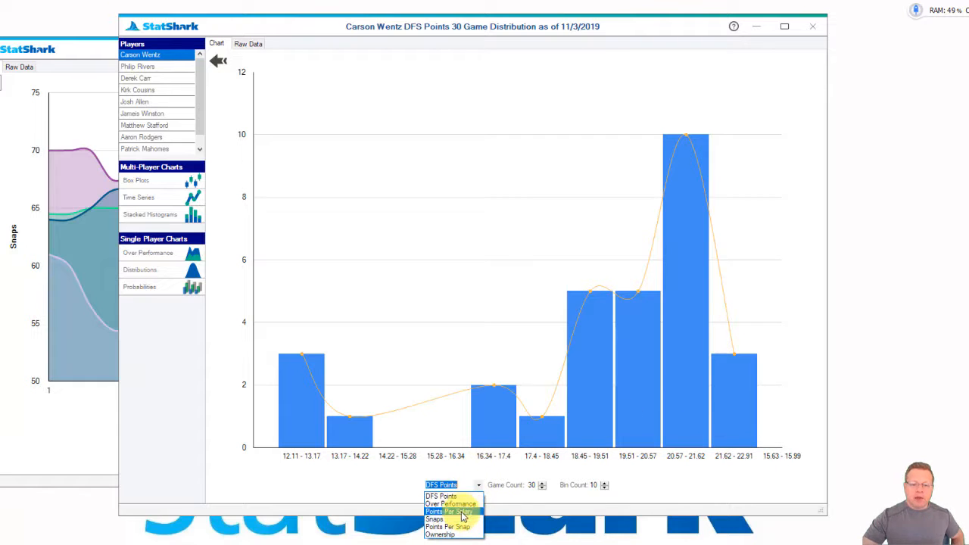
left_click(454, 511)
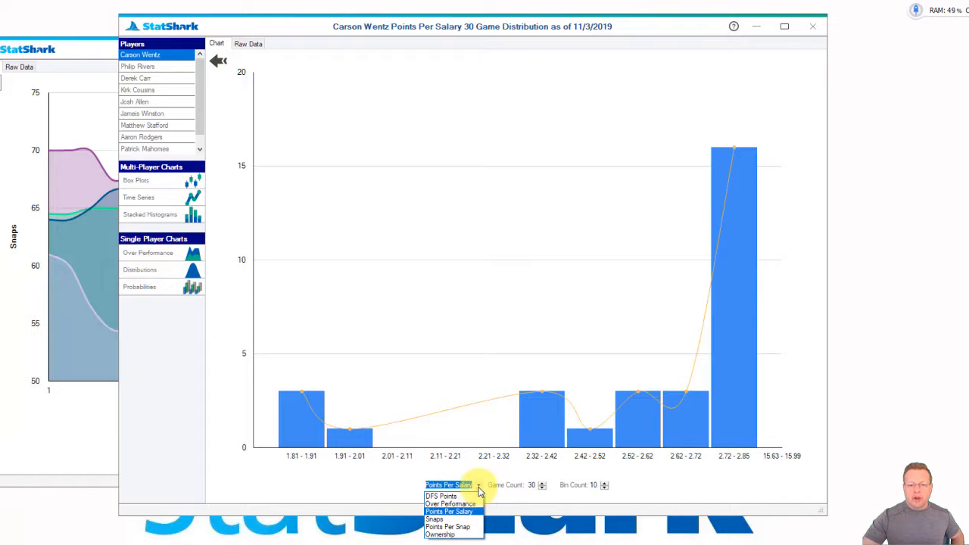
left_click(461, 527)
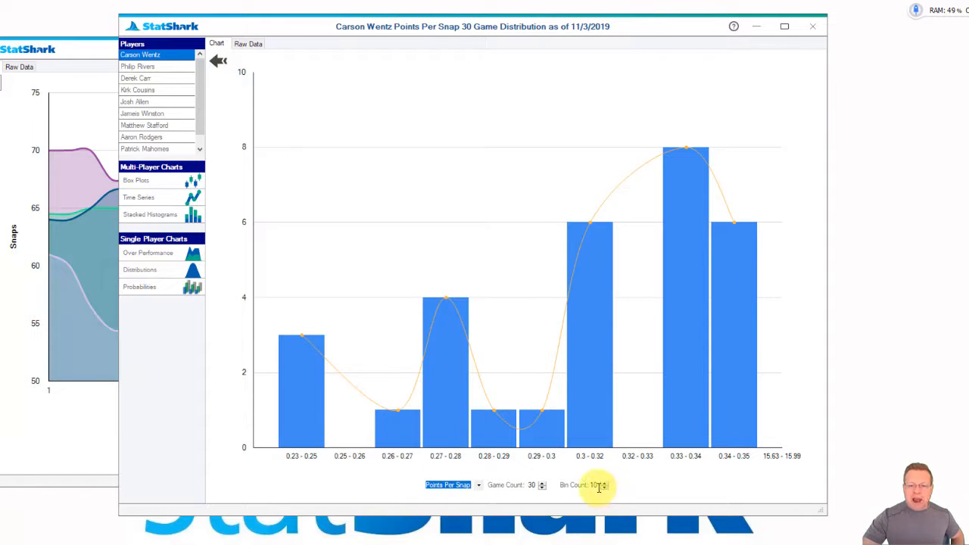
type("5")
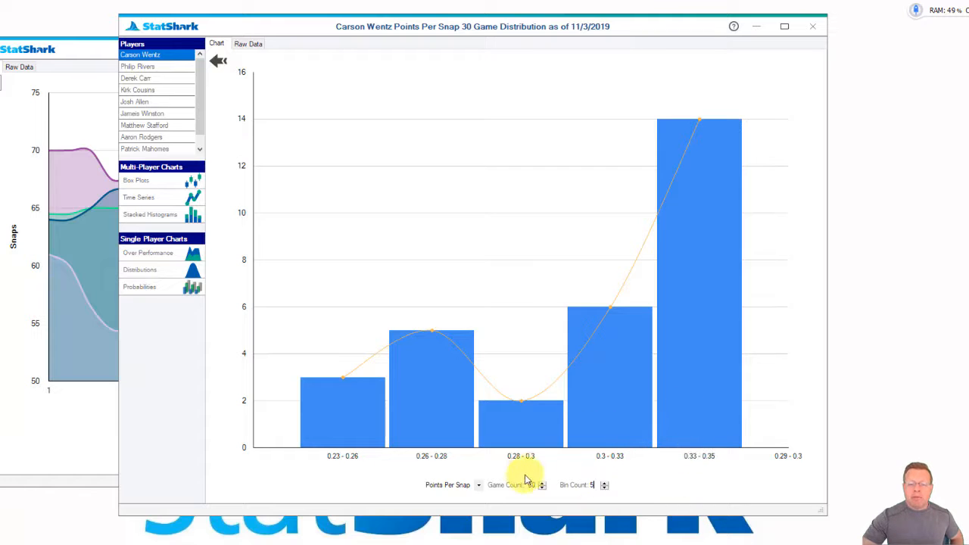
Step: Show Carson Wentz's 30-game distribution for Snaps and for Ownership
left_click(479, 487)
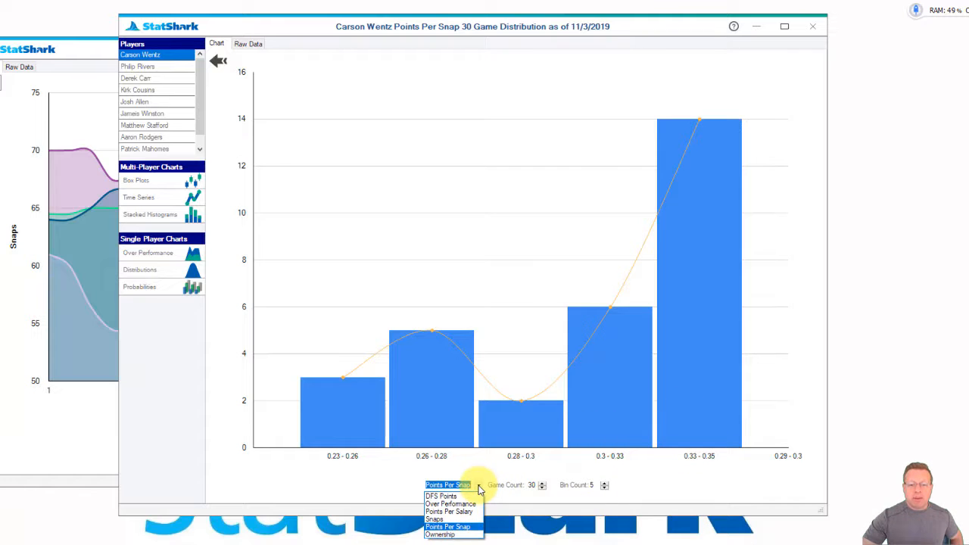
left_click(435, 519)
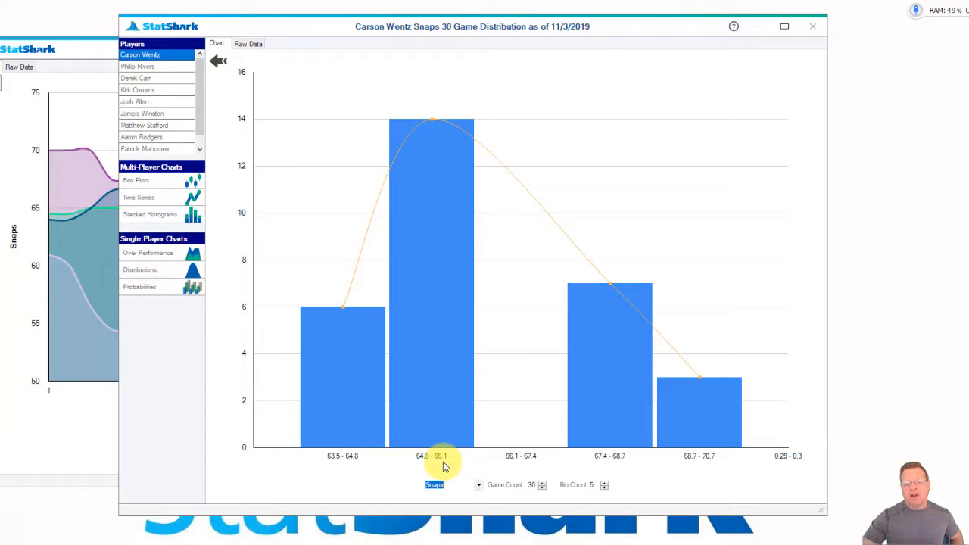
left_click(479, 487)
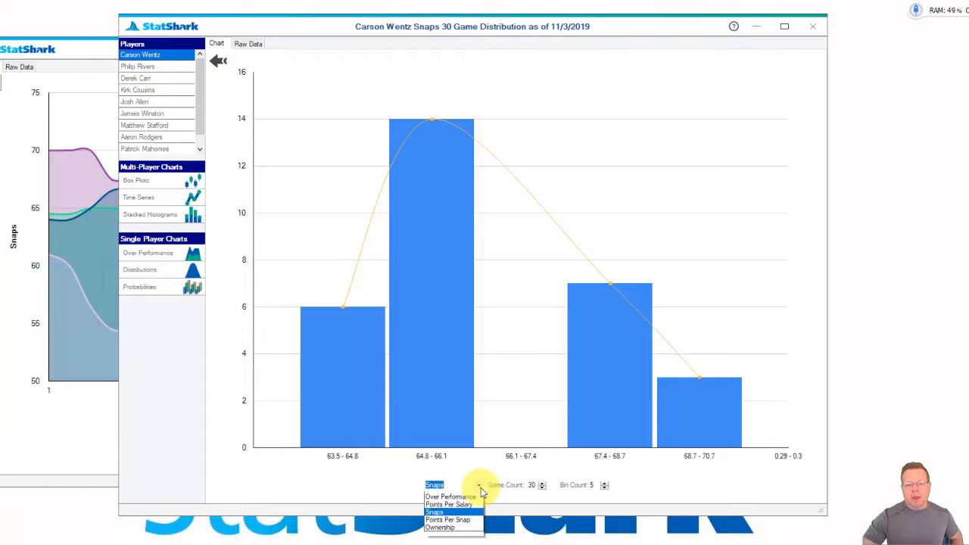
left_click(461, 535)
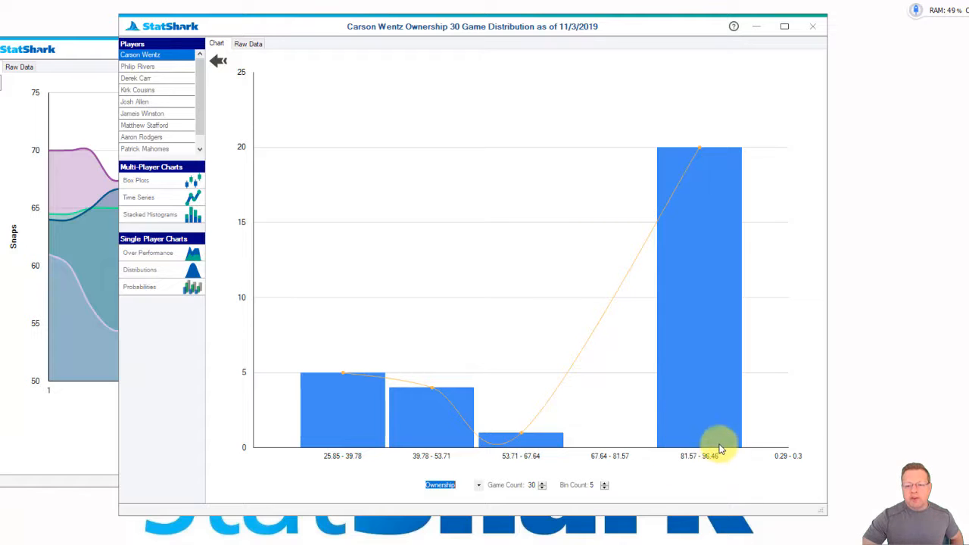
Step: Set the Ownership distribution's bin count to 15 and its game count to 10
double_click(597, 484)
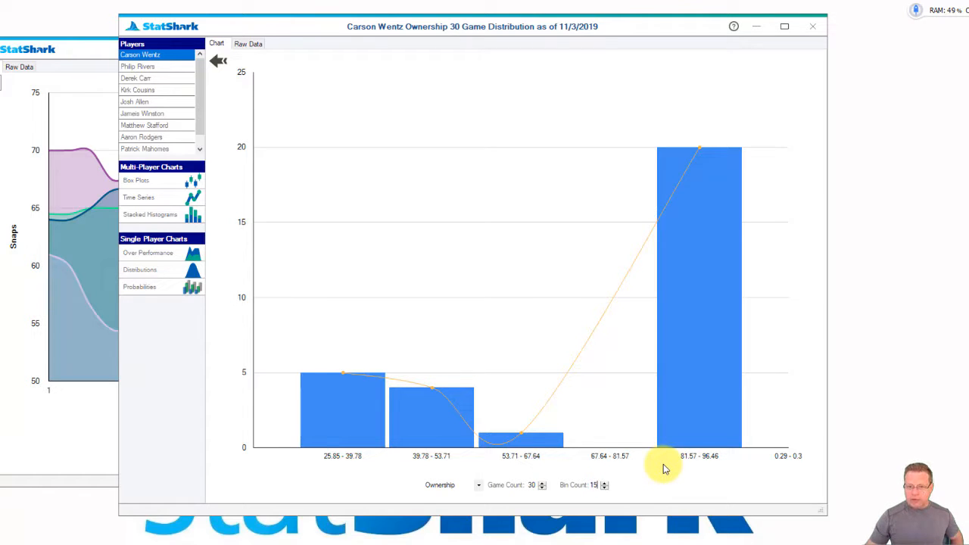
key("Return")
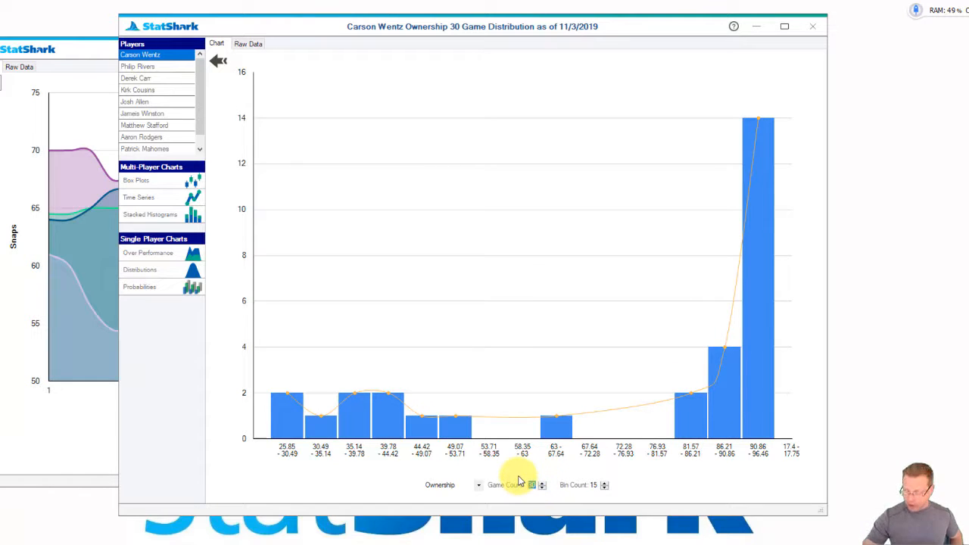
key("Return")
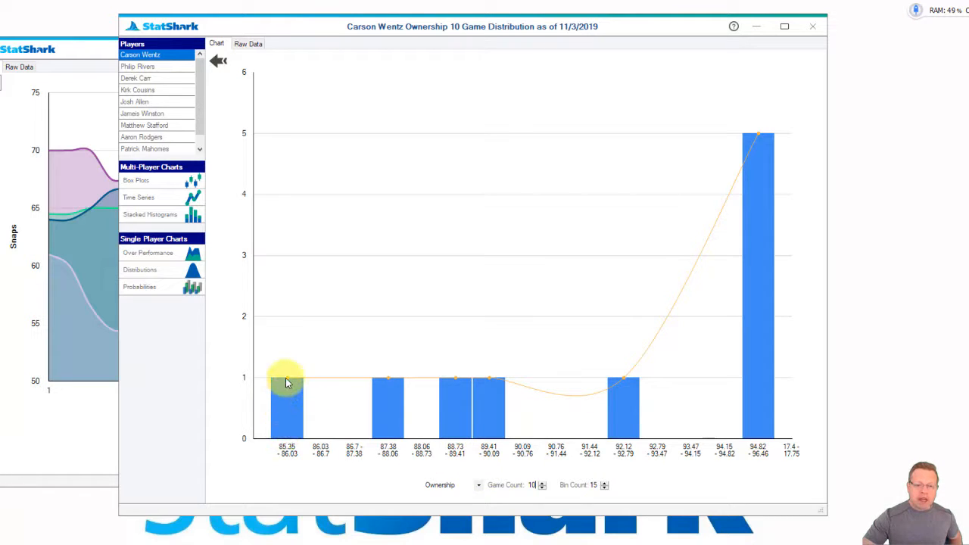
Step: Set the Ownership distribution's bin count to 5 and its game count to 30
double_click(598, 487)
type("5")
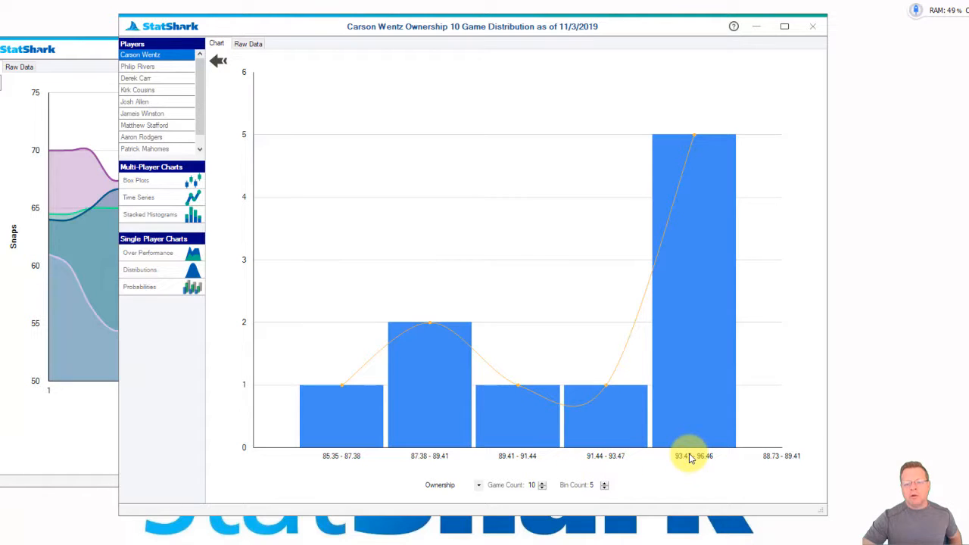
double_click(532, 484)
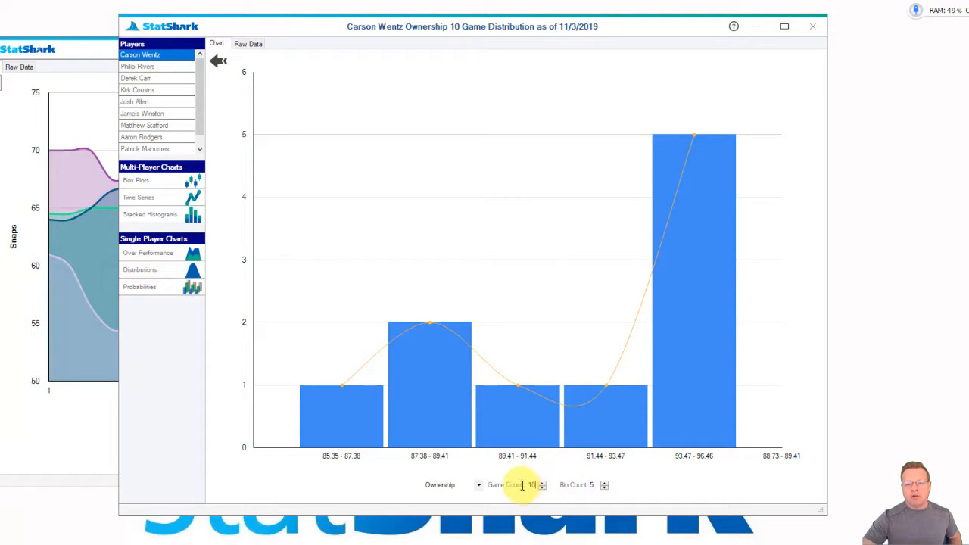
type("30")
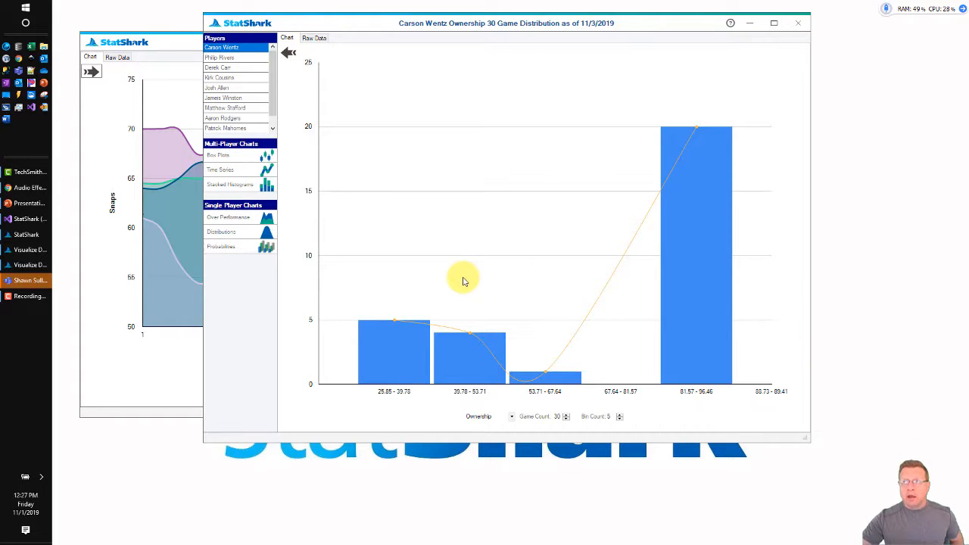
Step: Chart the players' DFS Points as box plots and shrink the window with its chart selection pane collapsed
left_click(250, 156)
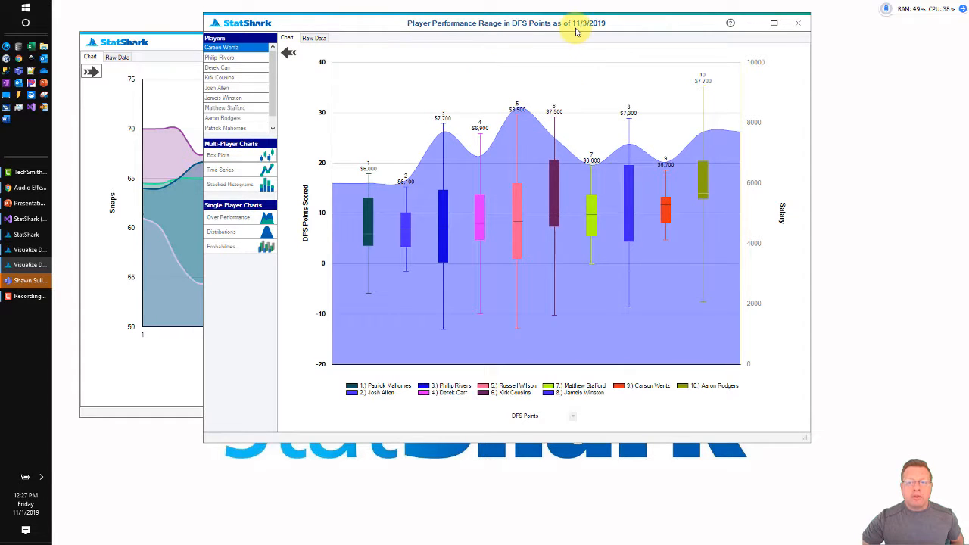
left_click_drag(577, 31, 477, 81)
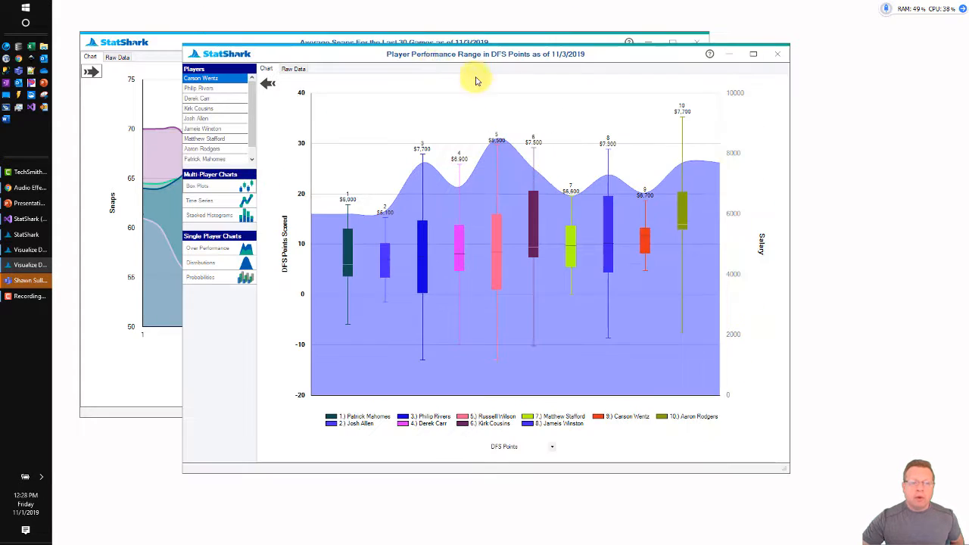
left_click(268, 85)
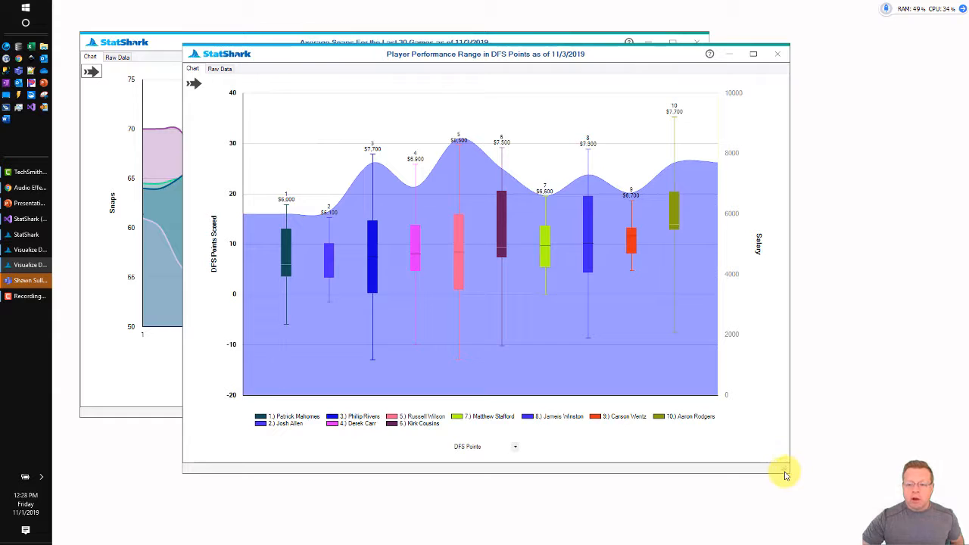
left_click_drag(785, 475, 537, 295)
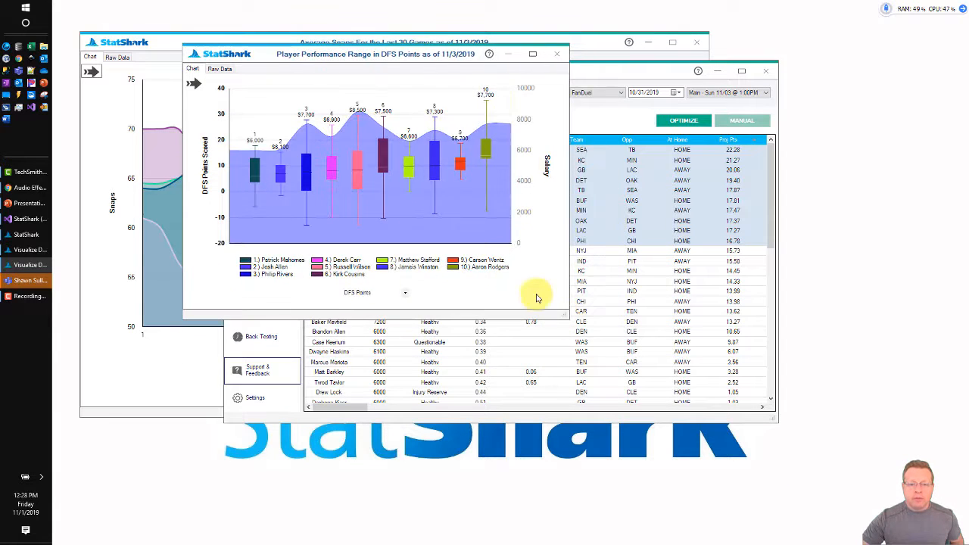
Step: Shrink the Average Snaps chart window and place it beside the box plot window
left_click(160, 42)
left_click_drag(703, 418, 424, 262)
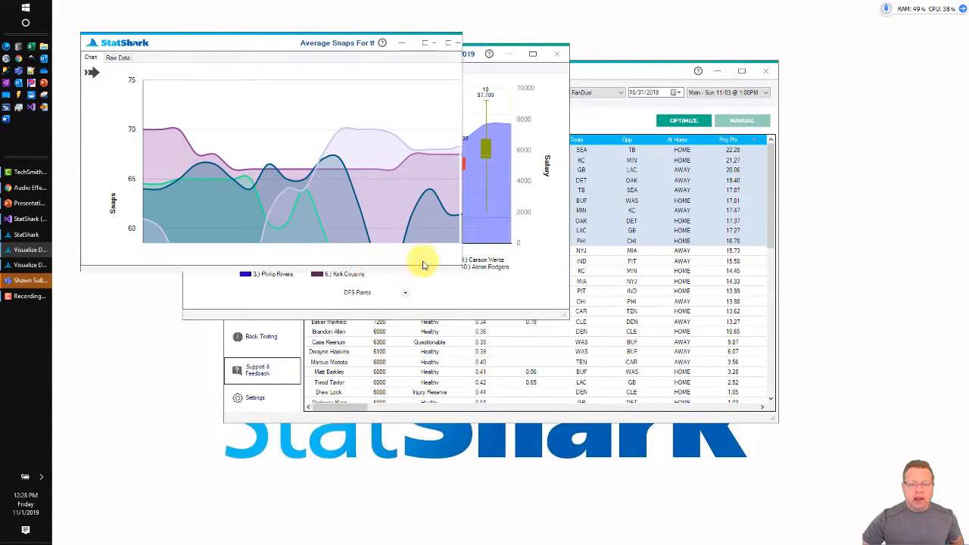
left_click_drag(277, 39, 634, 124)
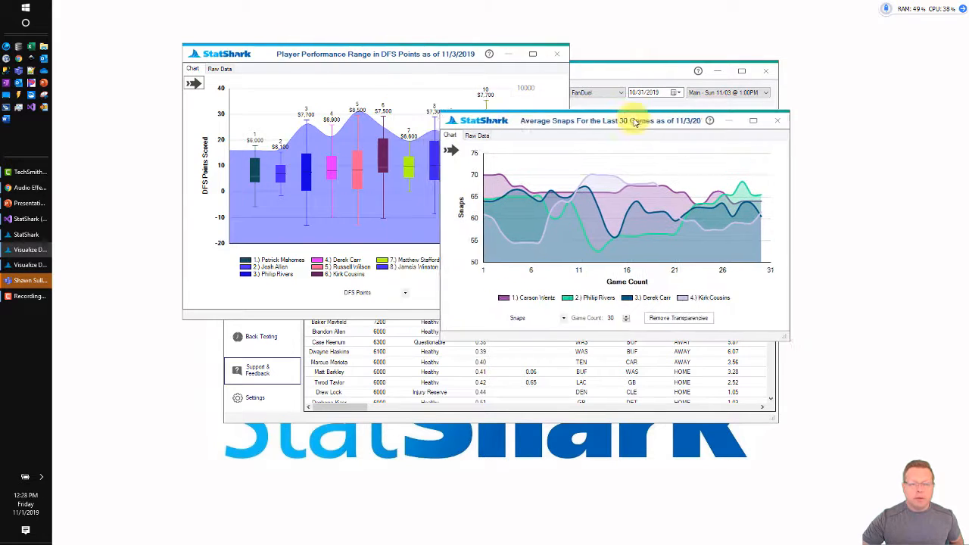
Step: Switch the Average Snaps window to stacked histograms for its four players and close that window
left_click(451, 150)
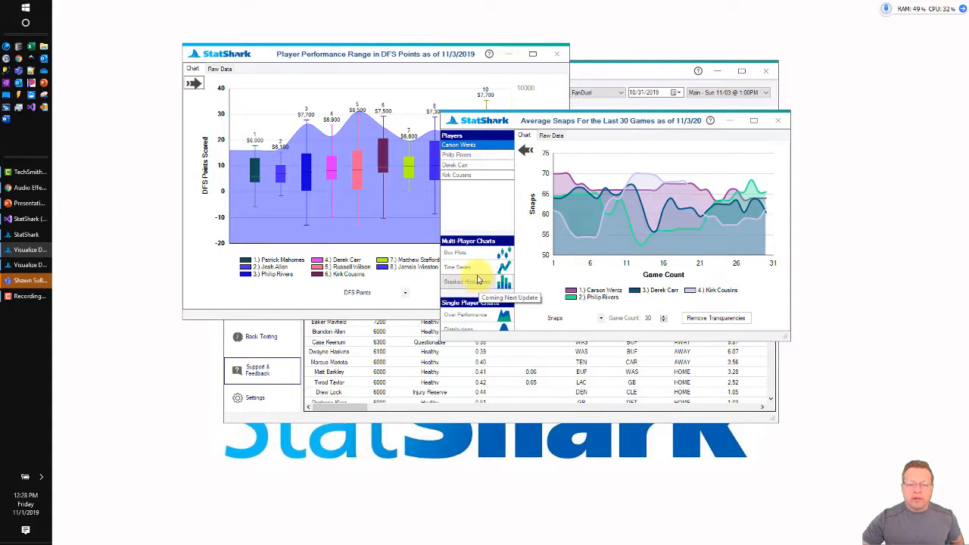
left_click(474, 282)
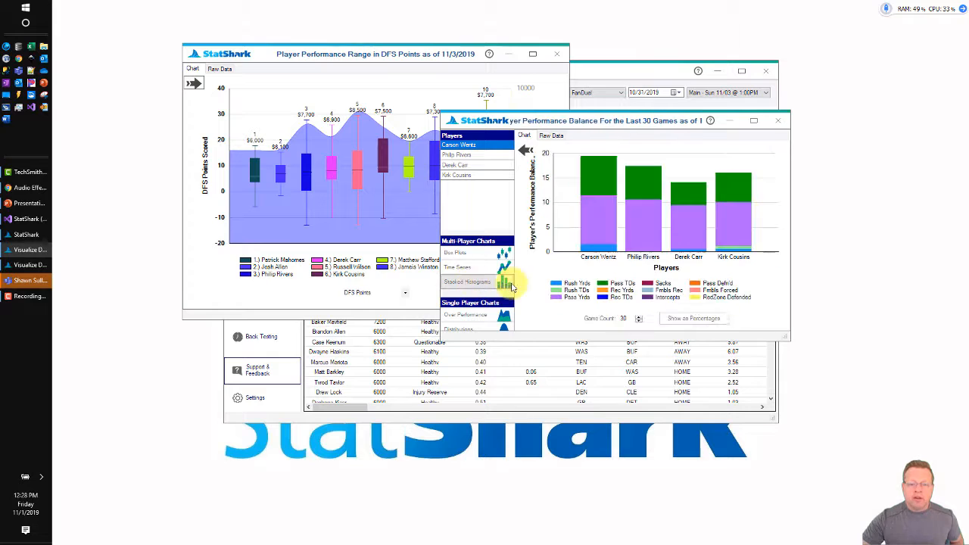
left_click(782, 123)
Step: Open a new chart window for the ten quarterbacks selected in the main window and show stacked histograms
left_click(649, 76)
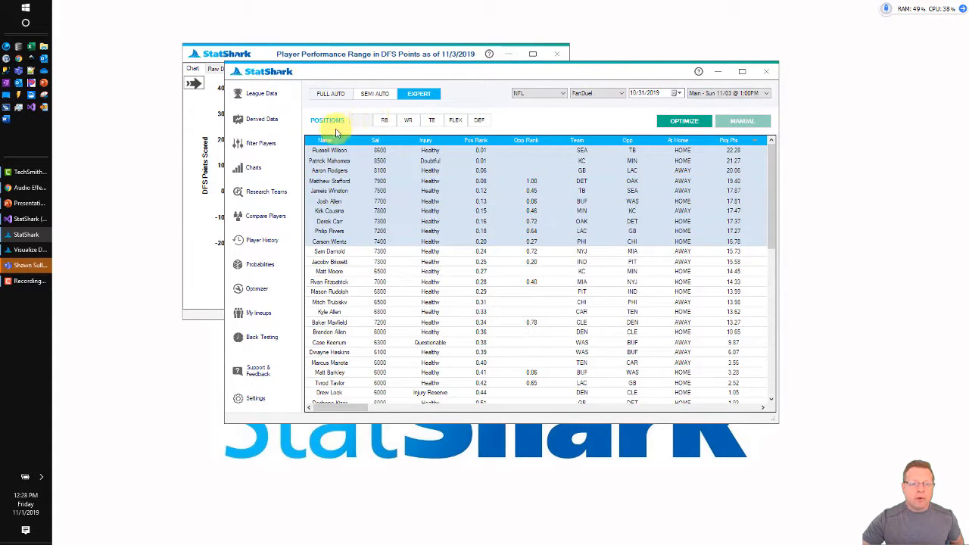
left_click(258, 169)
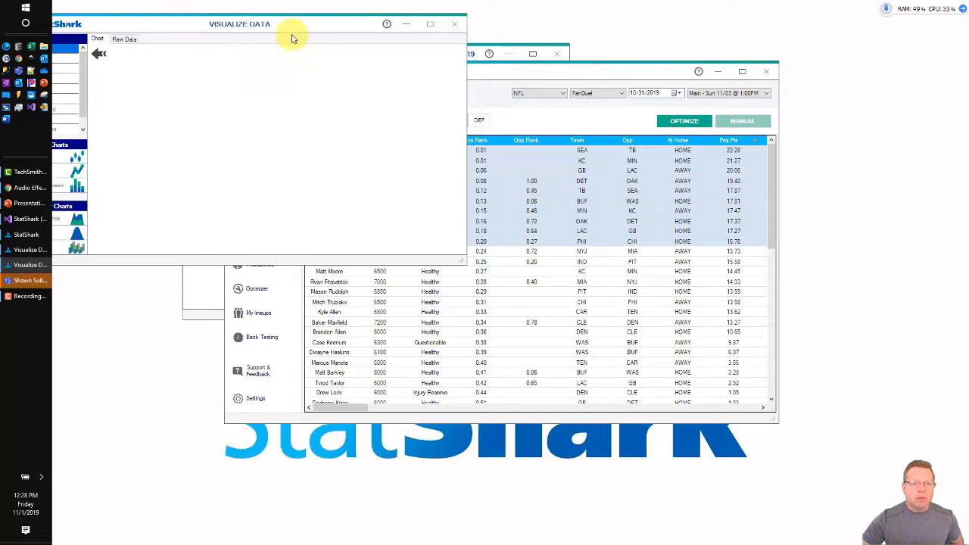
left_click_drag(247, 22, 393, 35)
left_click(199, 199)
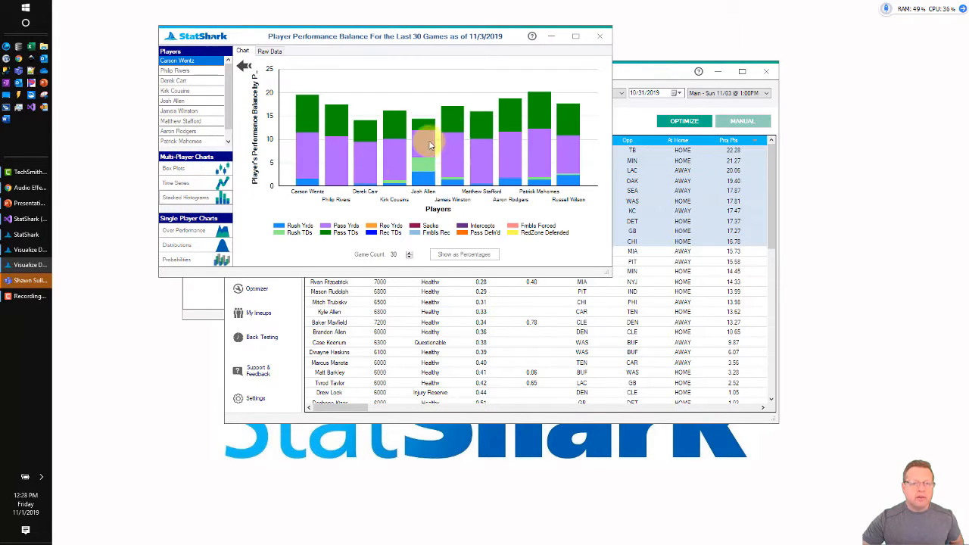
Step: Place the performance balance and box plot windows side by side, collapsing the balance window's chart selection pane and narrowing it
left_click_drag(452, 40, 458, 134)
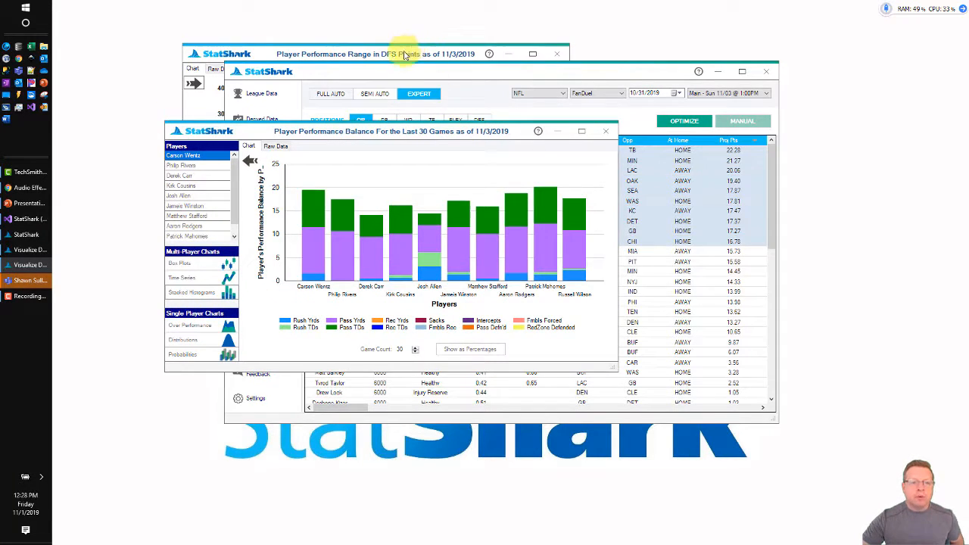
left_click_drag(405, 54, 634, 43)
left_click_drag(345, 133, 269, 48)
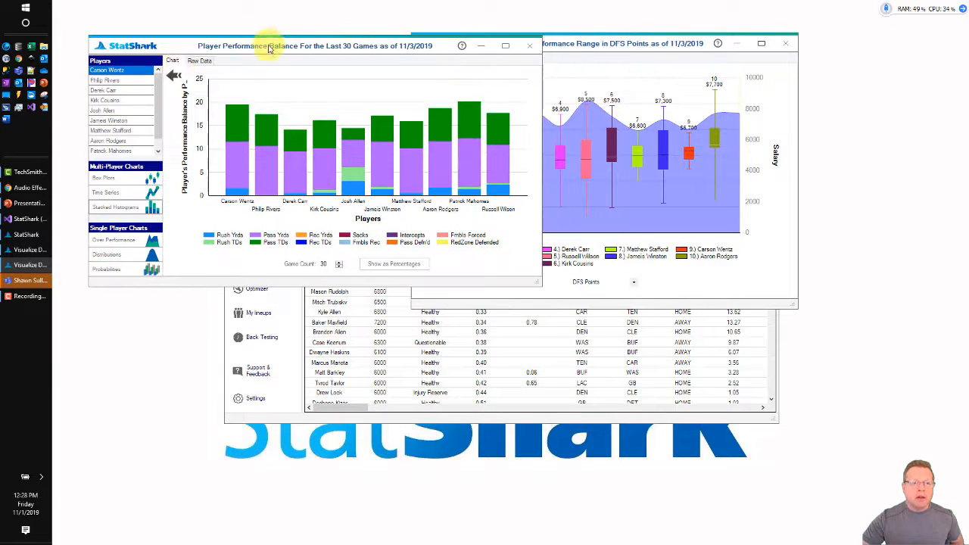
left_click(174, 76)
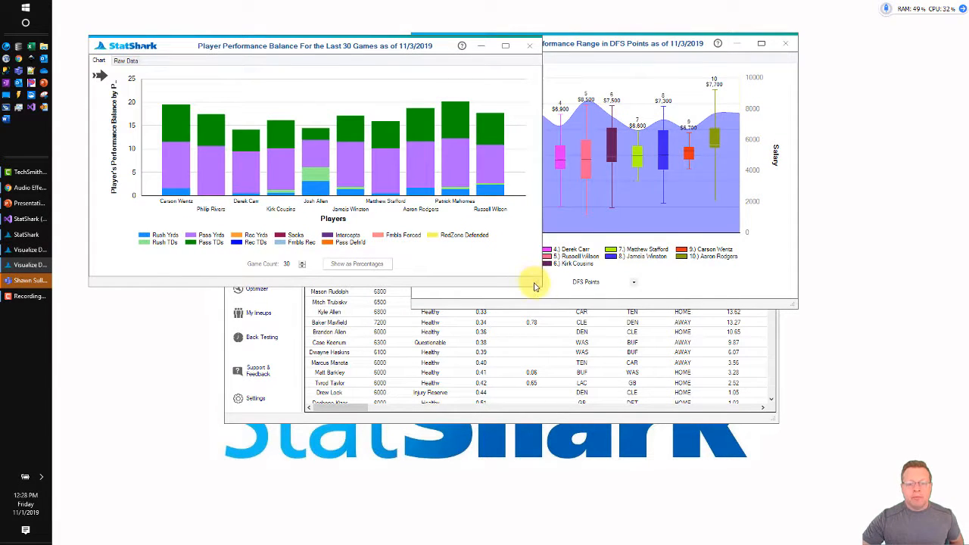
left_click_drag(533, 287, 384, 283)
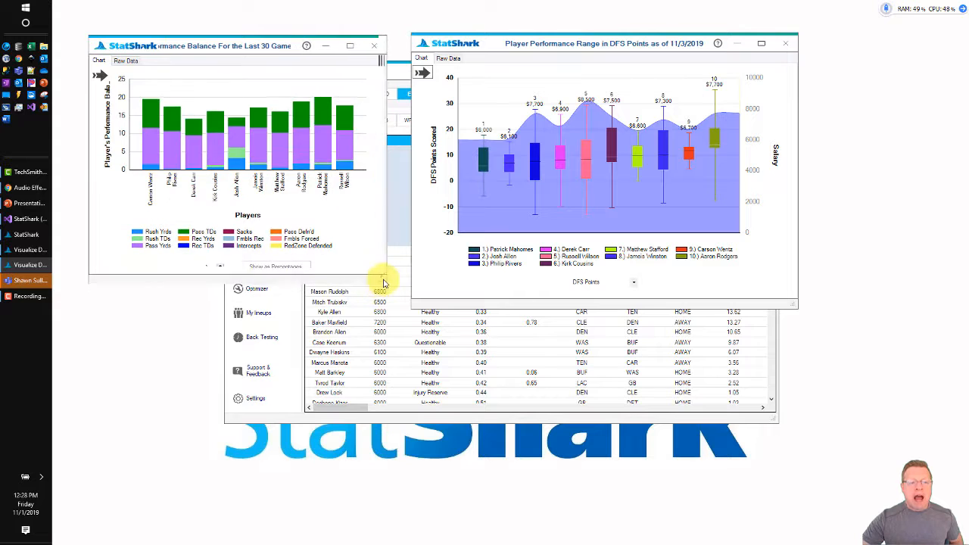
Step: Place the performance balance and box plot windows next to each other along the desktop's upper edge and shrink the box plot window
left_click_drag(251, 43, 215, 8)
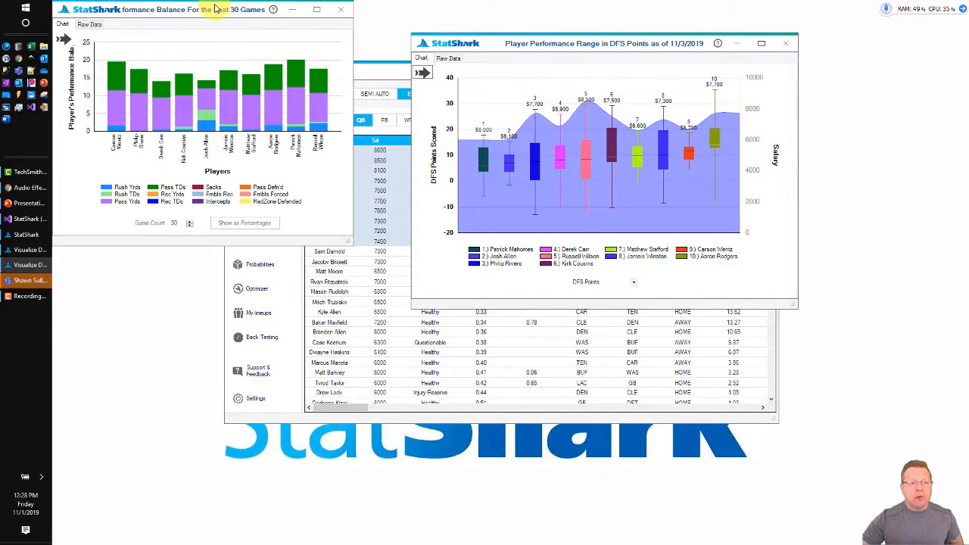
left_click_drag(592, 49, 543, 20)
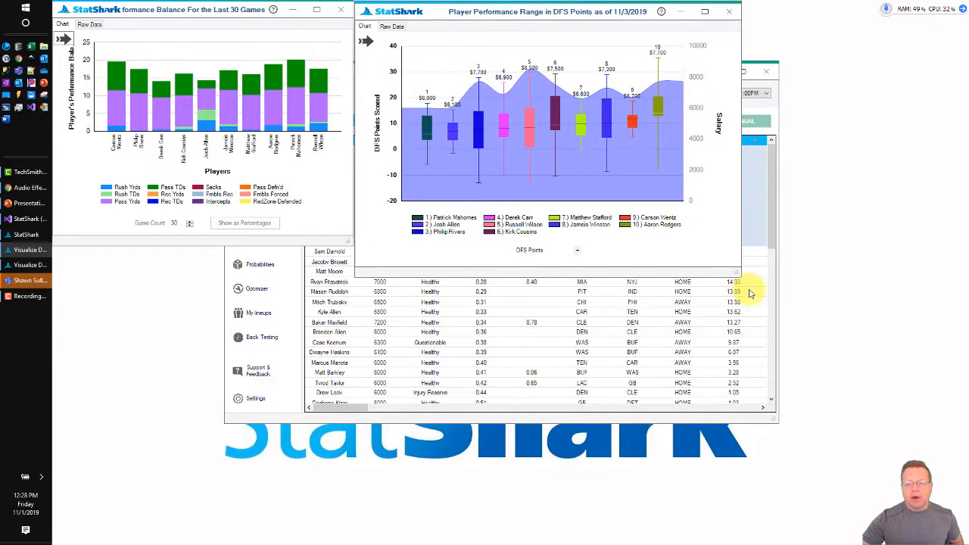
left_click_drag(735, 279, 703, 247)
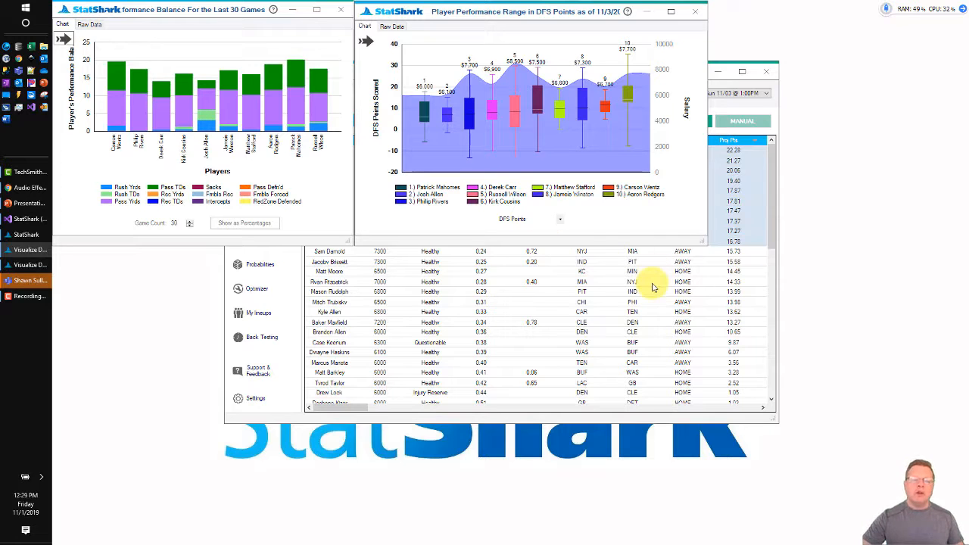
Step: Bring the main window forward, open Probabilities for the ten selected quarterbacks and shrink the resulting Research window
left_click(768, 177)
left_click_drag(606, 78, 678, 94)
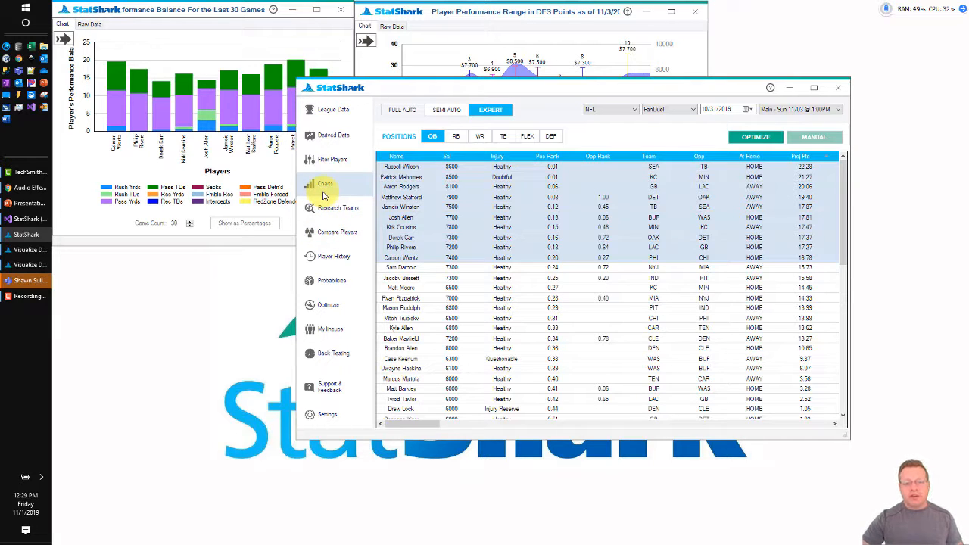
left_click(321, 285)
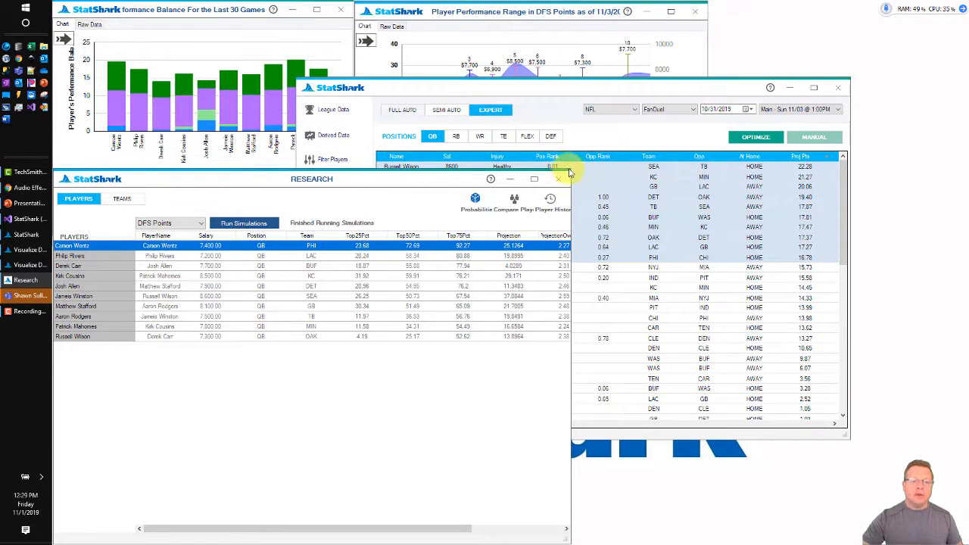
left_click_drag(568, 540, 513, 359)
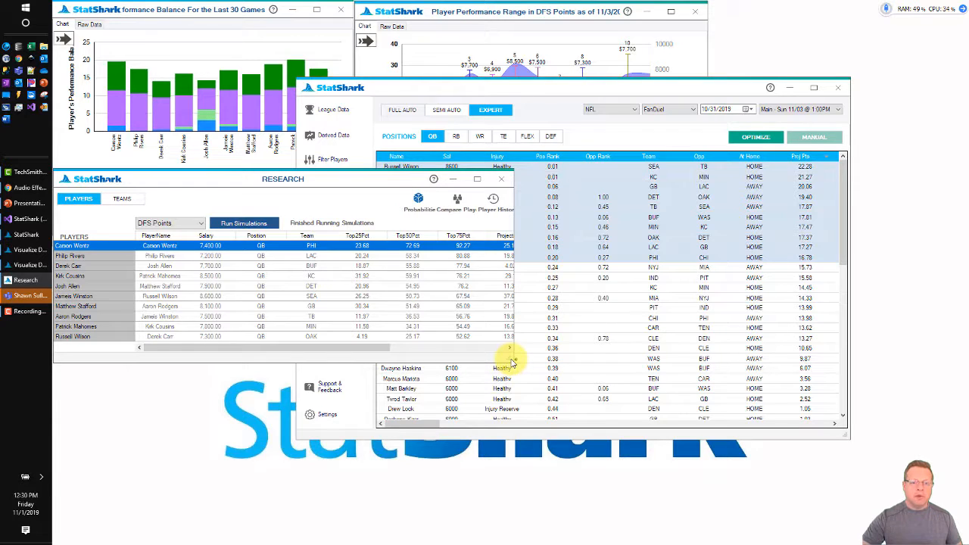
Step: Sort the quarterbacks' simulation results by Top25Pct and move that column ahead of Salary
left_click(360, 235)
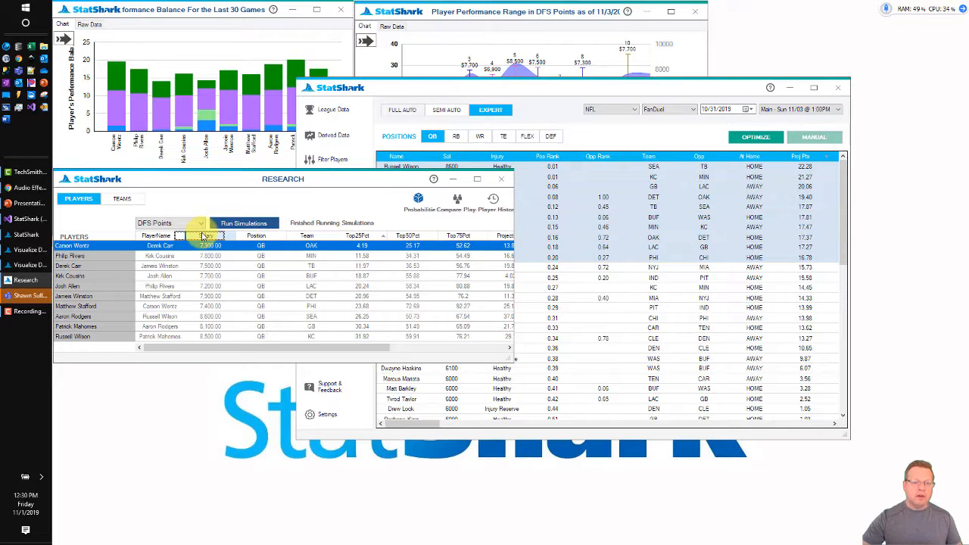
left_click_drag(205, 237, 206, 237)
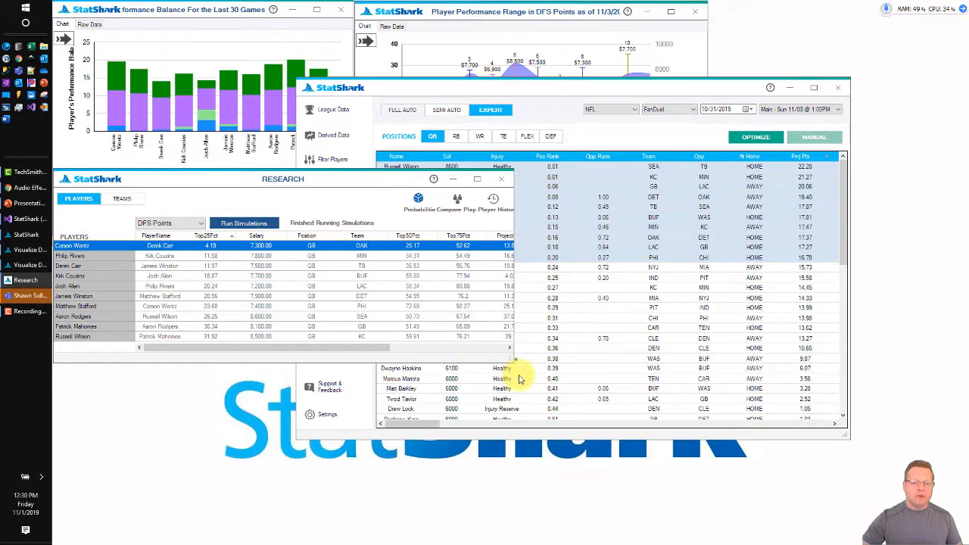
Step: Shrink the Research window and place it beneath the balance chart, then narrow the main window and set it alongside
left_click_drag(504, 366, 390, 357)
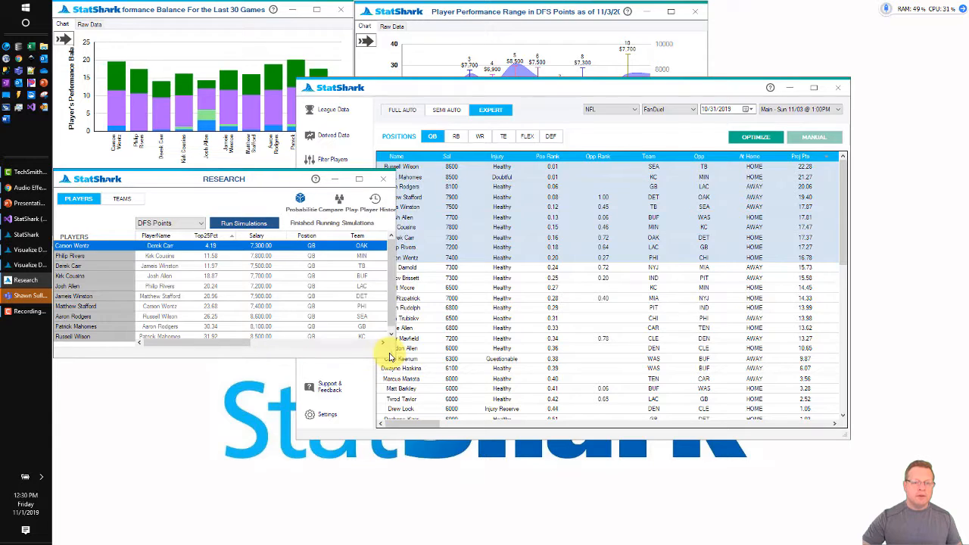
left_click_drag(260, 187, 263, 264)
left_click(513, 104)
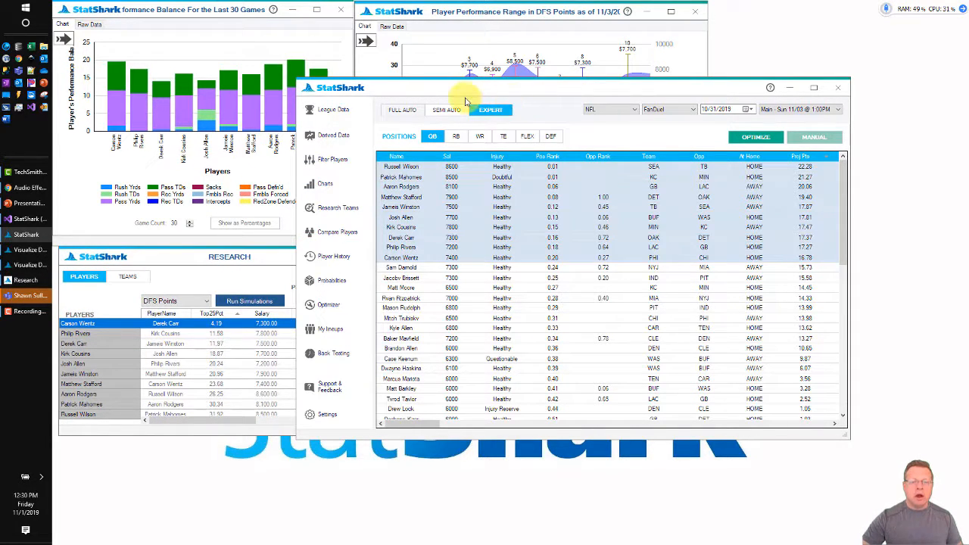
left_click_drag(520, 97, 586, 107)
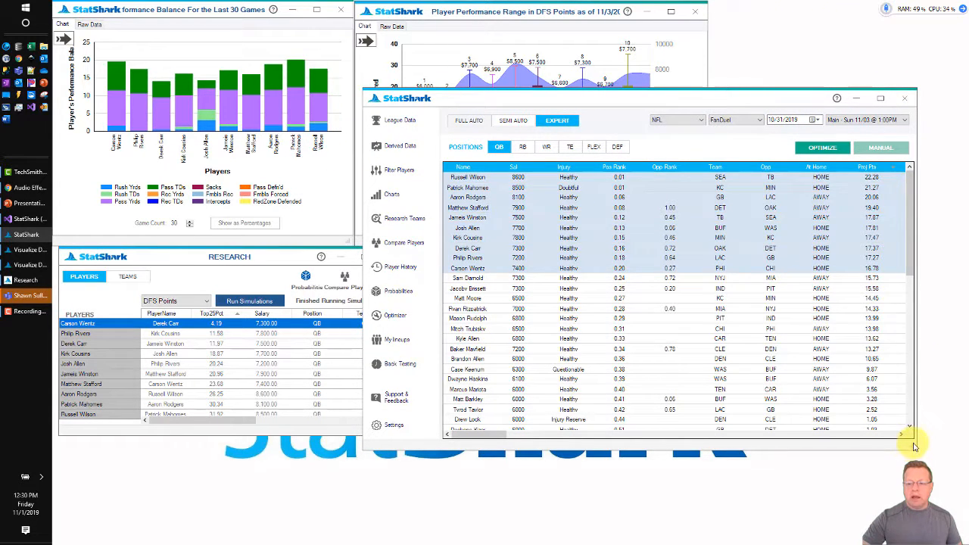
left_click_drag(911, 447, 846, 447)
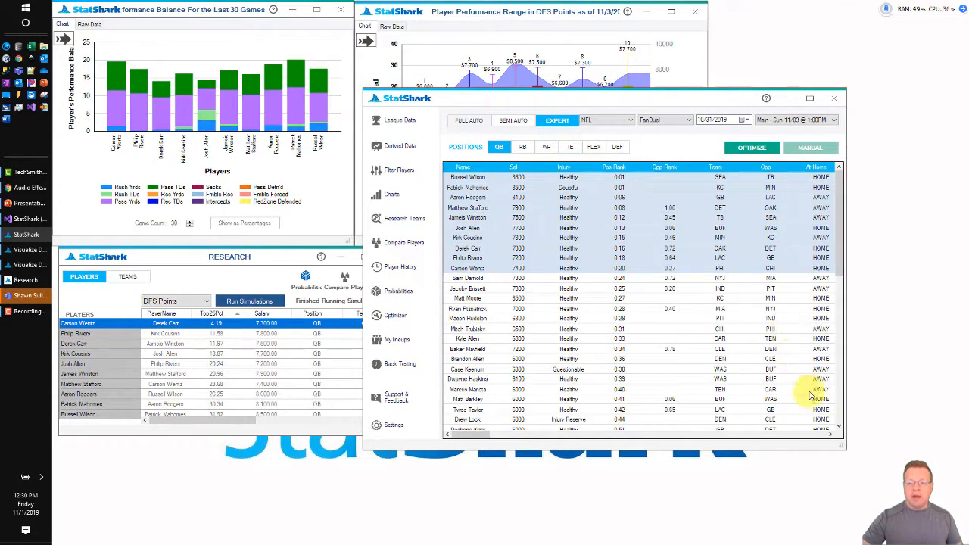
left_click_drag(576, 104, 616, 264)
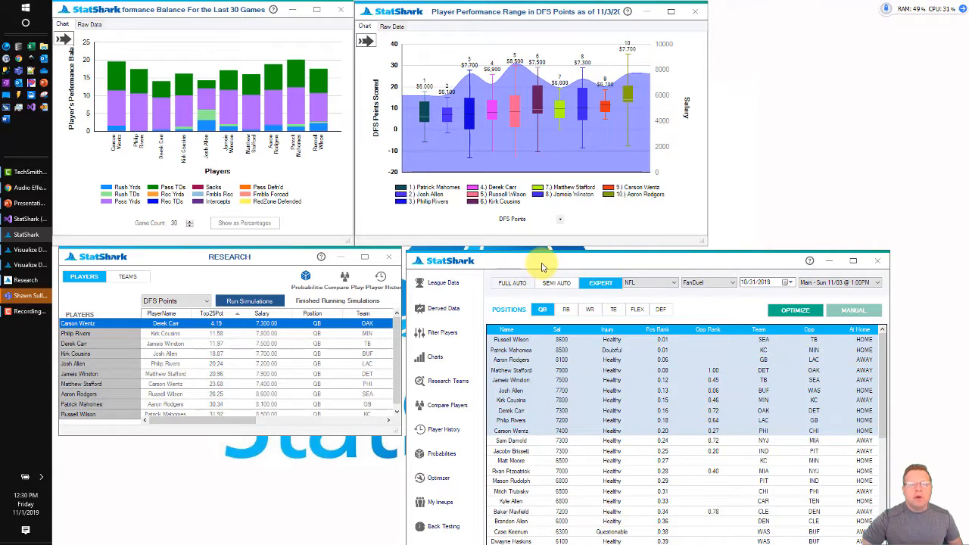
left_click_drag(542, 266, 562, 143)
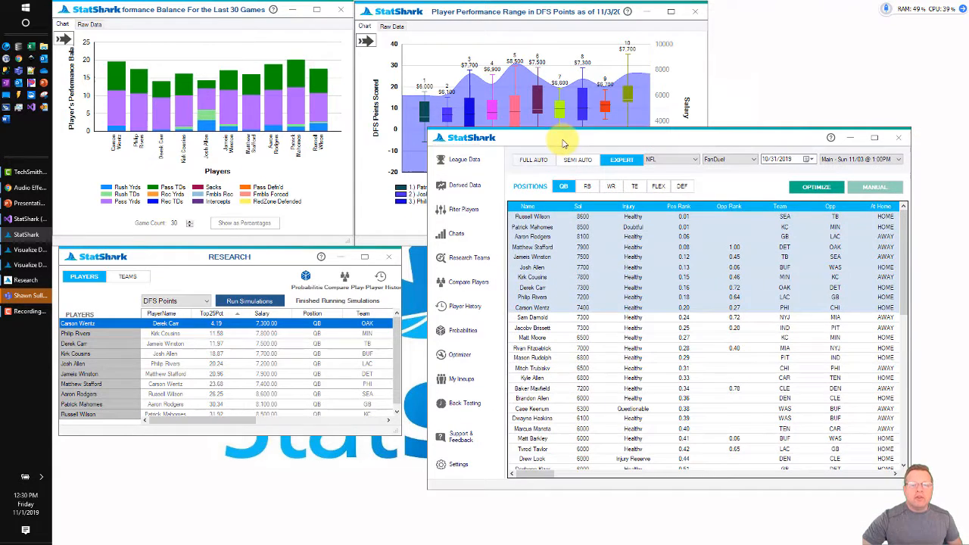
Step: Select only Russell Wilson, open a new chart window with his Over Performance chart and move it clear of the main player list
left_click(543, 219)
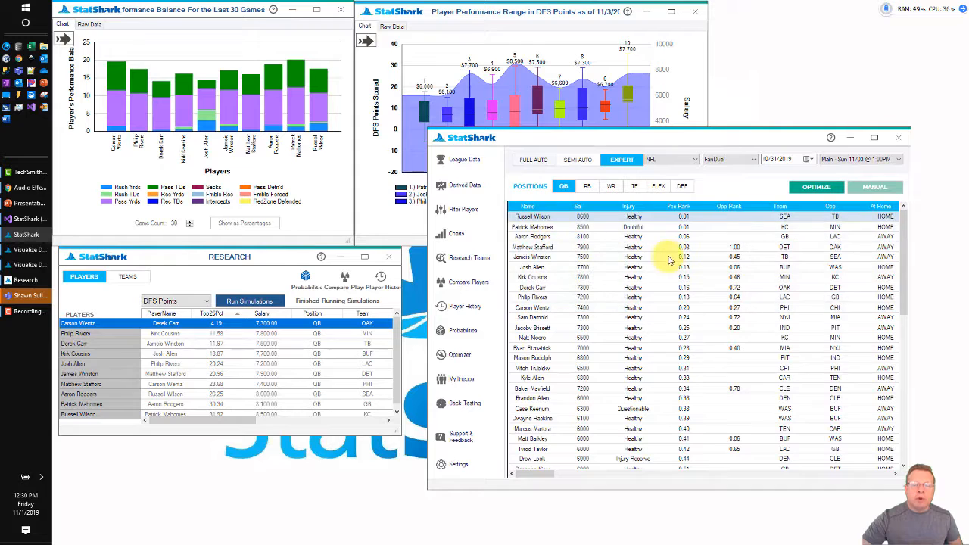
left_click(460, 234)
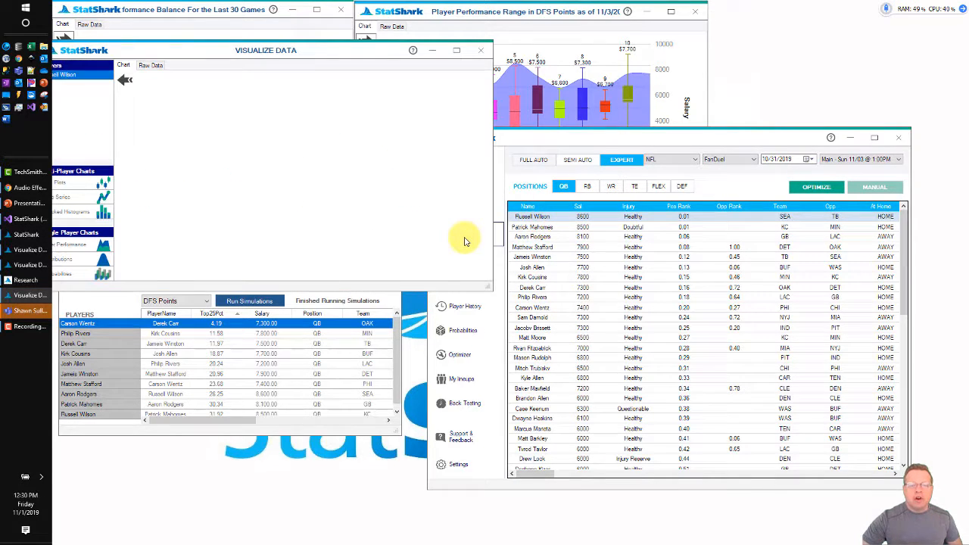
left_click_drag(308, 61, 506, 262)
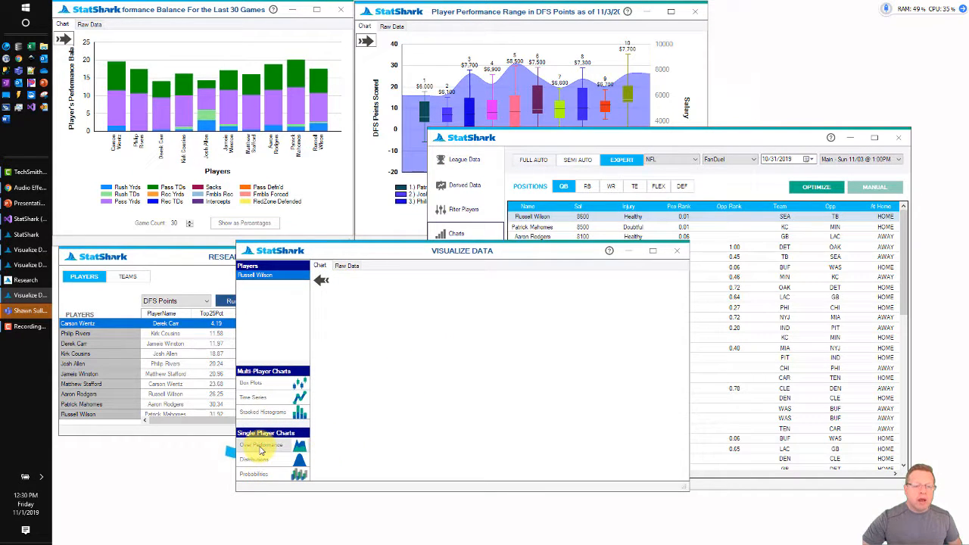
left_click(260, 445)
left_click_drag(553, 250, 436, 284)
Step: Open an Over Performance chart for Patrick Mahomes in a new window and arrange it with Russell Wilson's chart for comparison
left_click(527, 227)
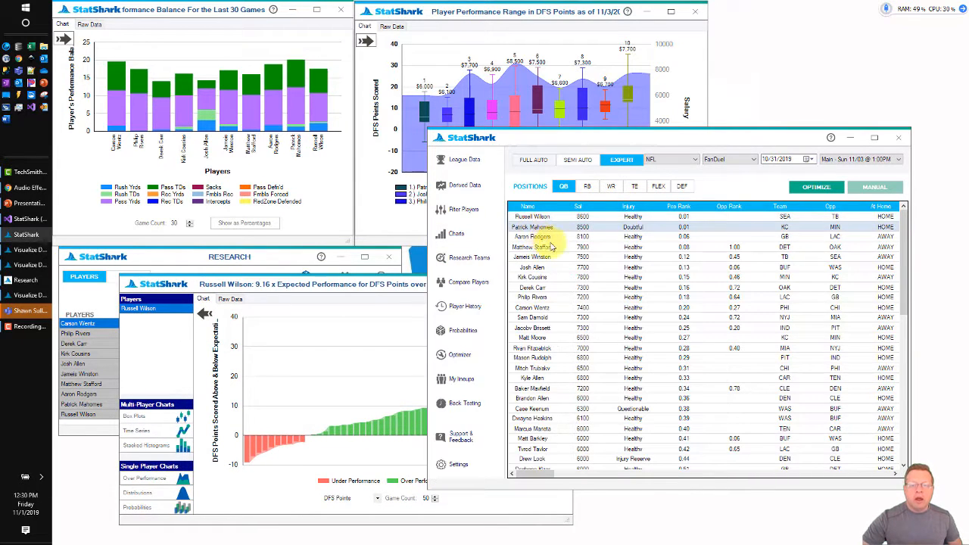
left_click(473, 241)
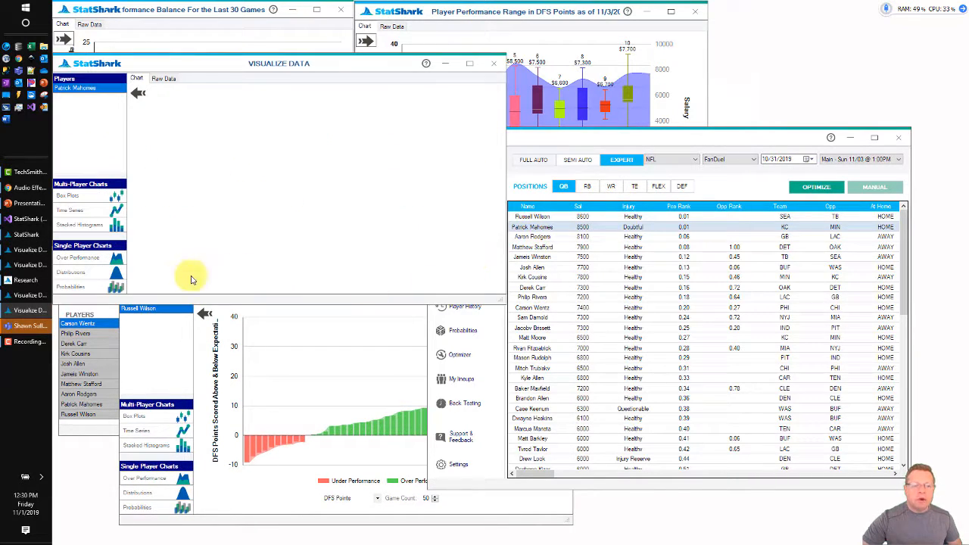
left_click_drag(209, 69, 319, 91)
left_click(203, 270)
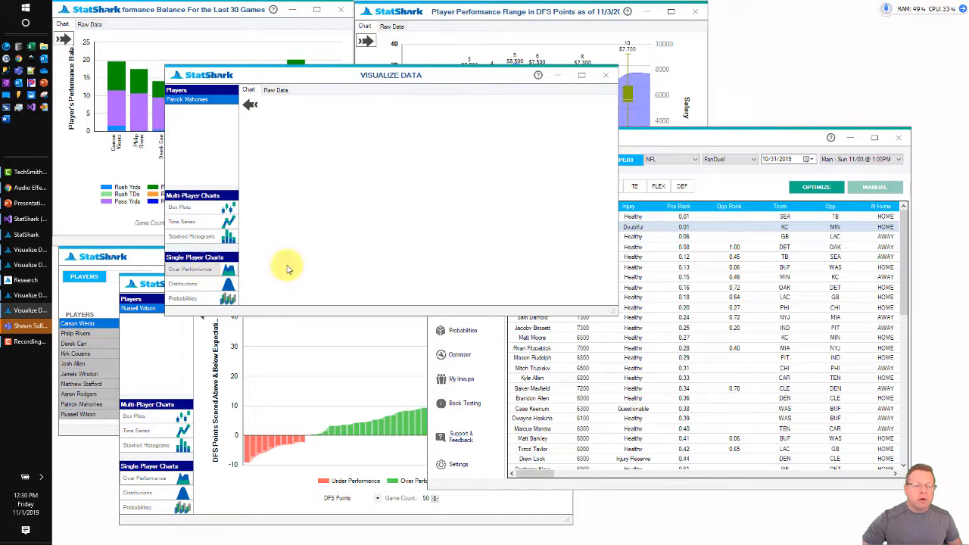
left_click_drag(381, 90, 621, 230)
left_click_drag(318, 284, 292, 190)
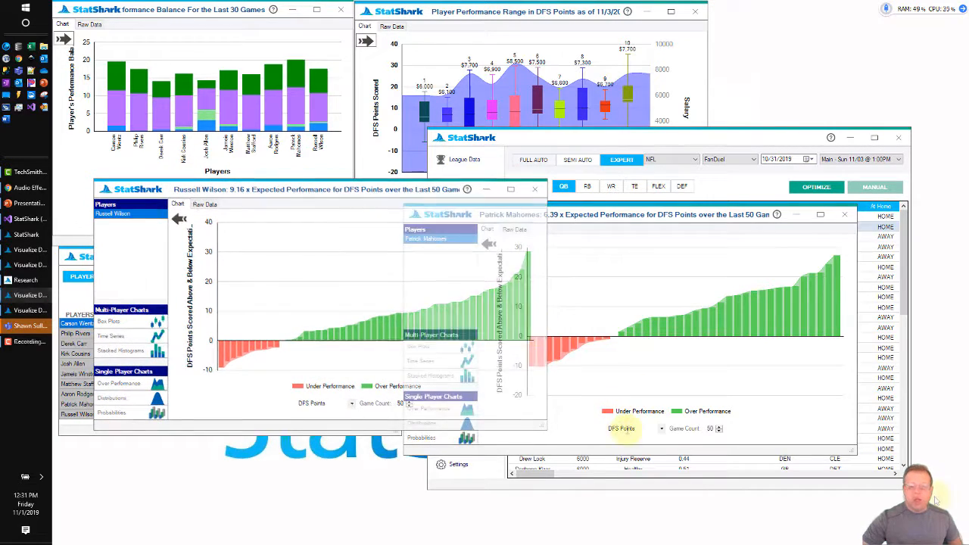
Step: Change the statistic in both the Patrick Mahomes and Russell Wilson Over Performance charts to Snaps
left_click(810, 372)
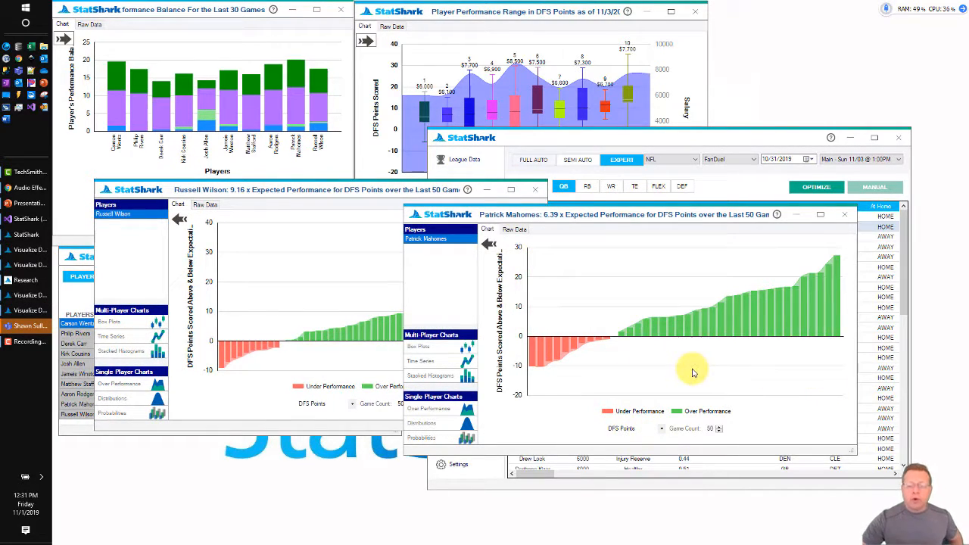
left_click(628, 429)
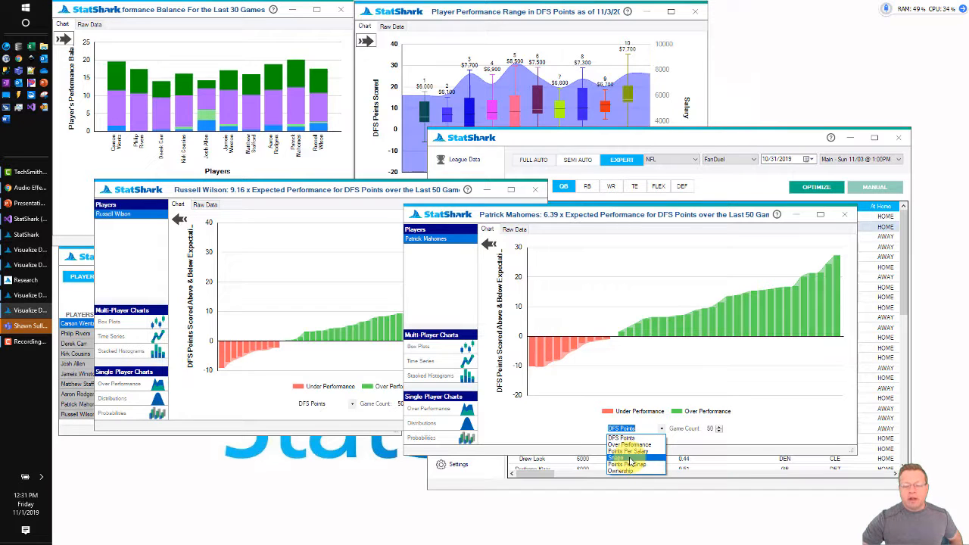
left_click(630, 459)
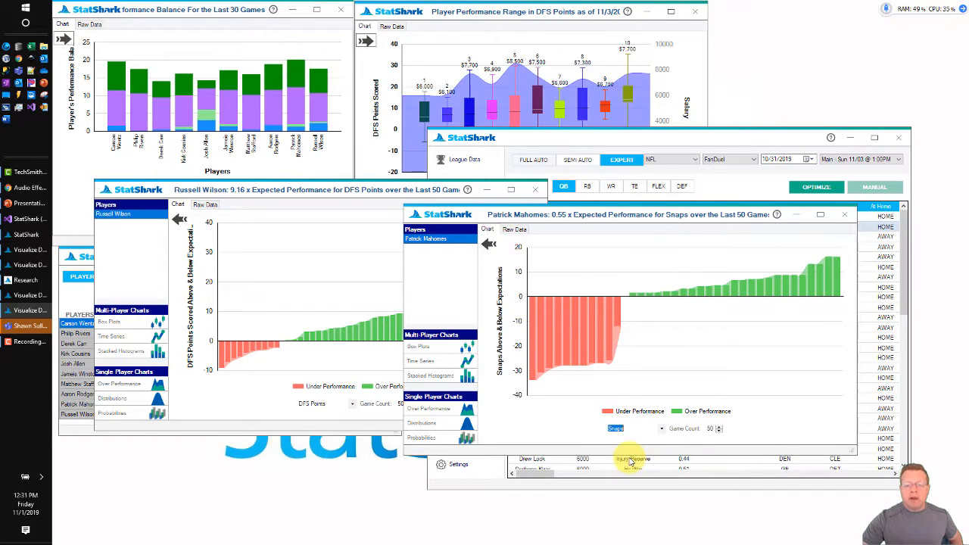
left_click(311, 190)
left_click(353, 406)
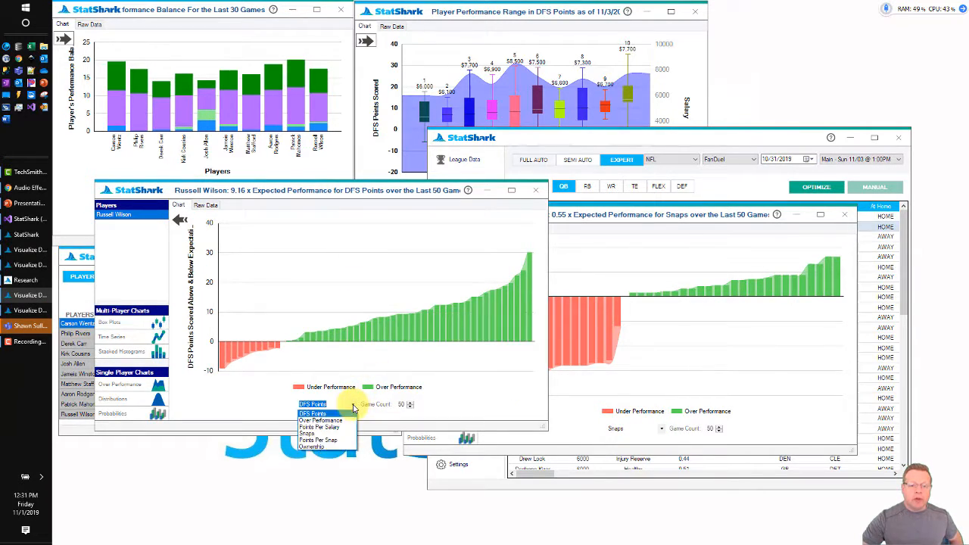
left_click(328, 434)
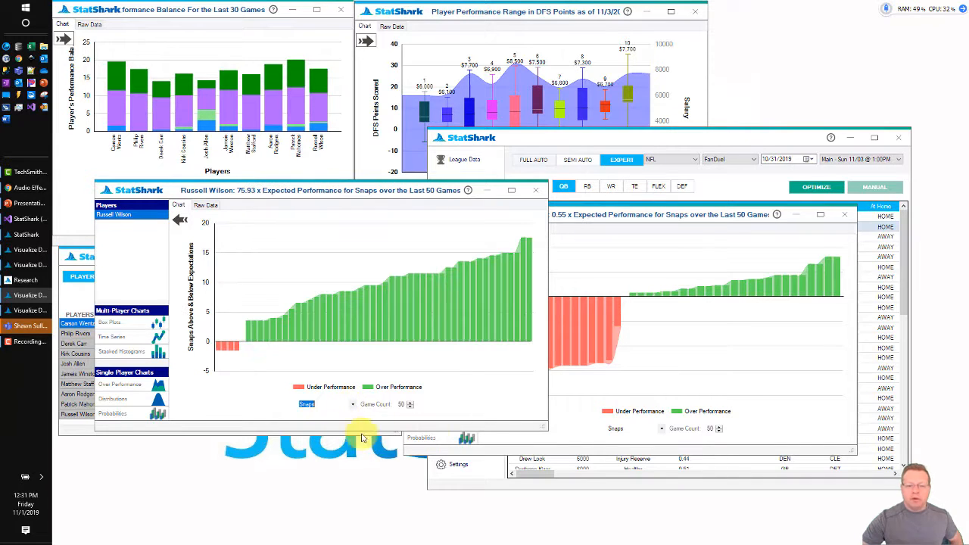
Step: Arrange the two Snaps chart windows next to each other, shrink both and collapse their chart selection panes
left_click_drag(650, 218, 709, 190)
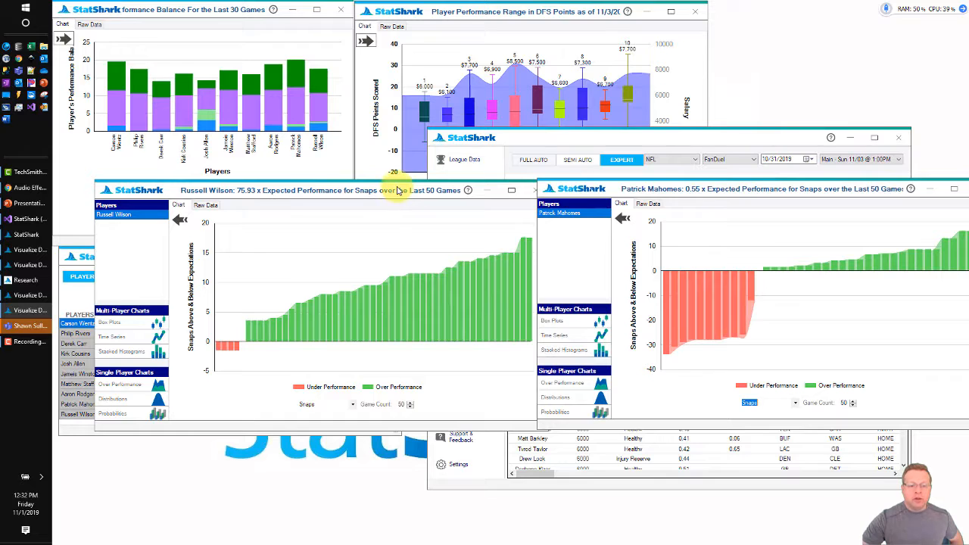
left_click_drag(397, 190, 368, 226)
left_click_drag(707, 190, 641, 209)
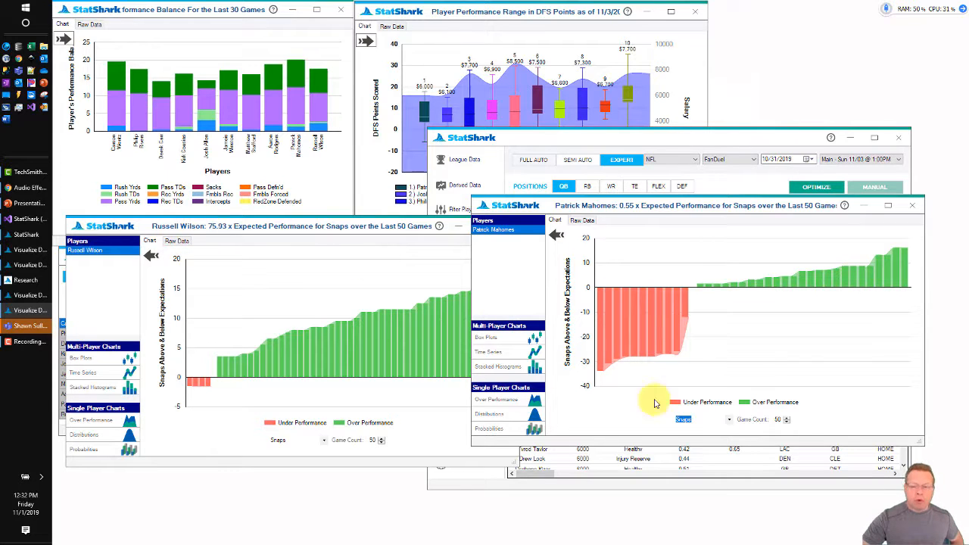
left_click_drag(922, 445, 817, 426)
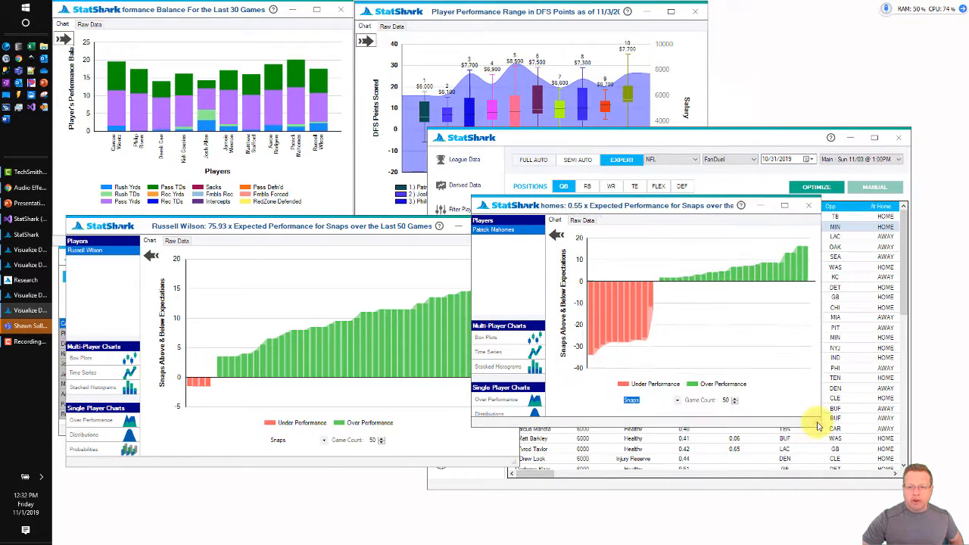
left_click(556, 236)
left_click(356, 232)
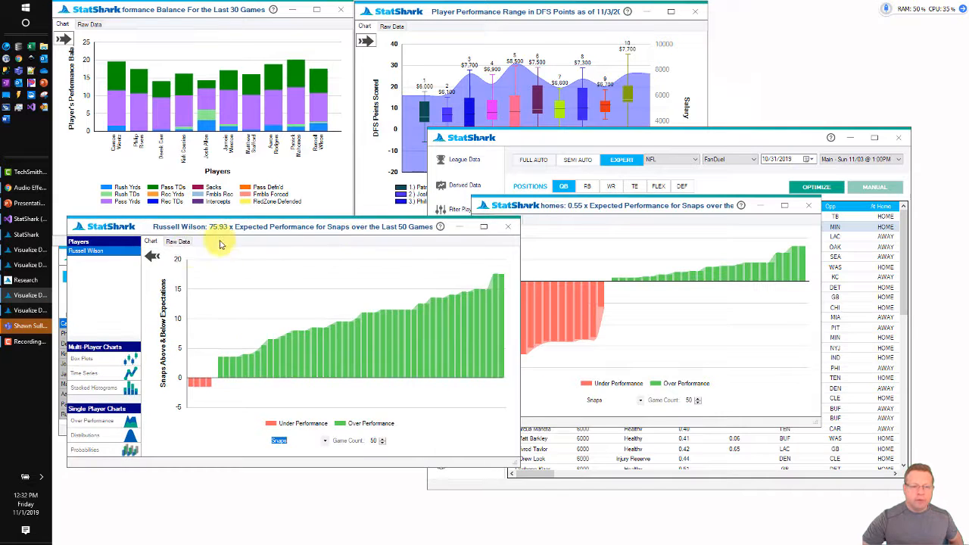
left_click(151, 256)
left_click_drag(515, 463, 385, 443)
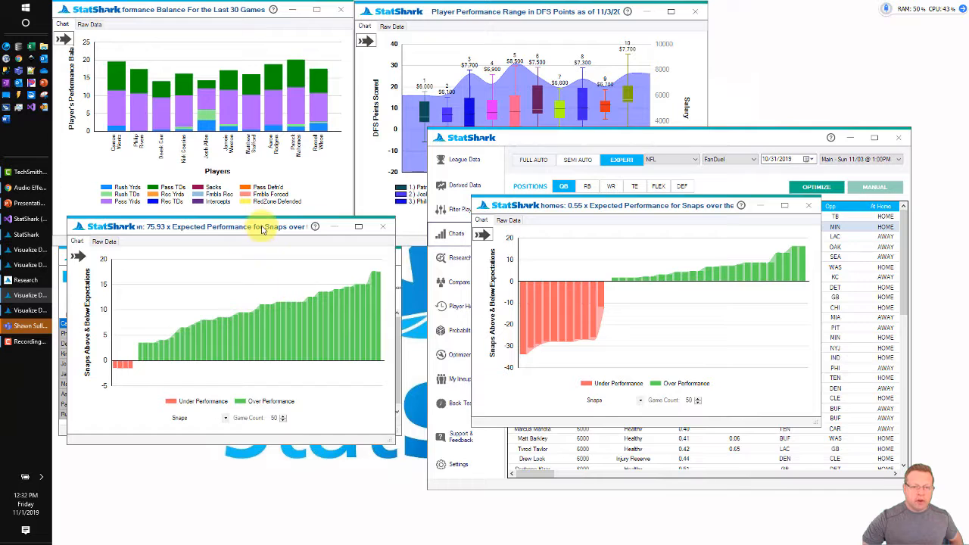
Step: Tile the four chart windows, stacking the Mahomes and Wilson charts beside the box plot and shrinking the box plot and balance windows
left_click_drag(262, 225, 283, 292)
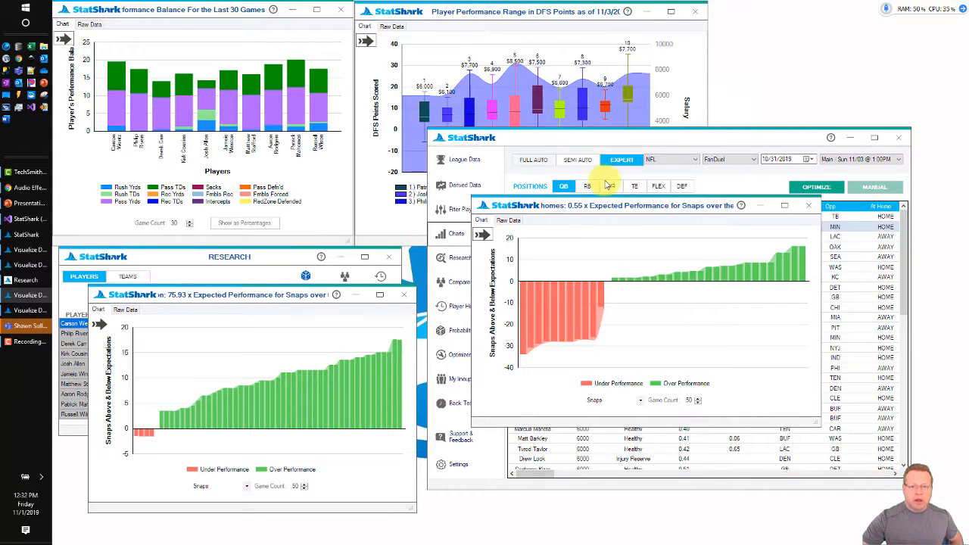
left_click_drag(651, 208, 804, 10)
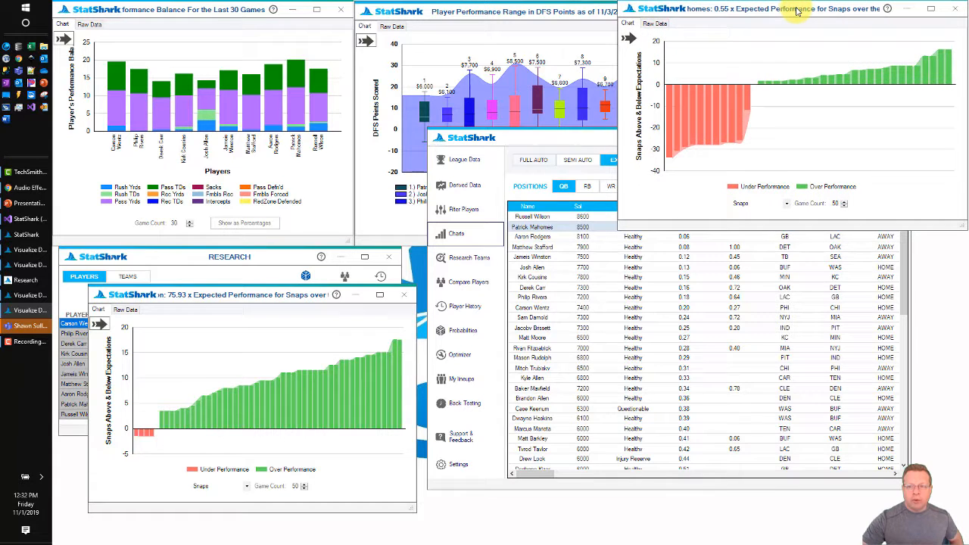
left_click(571, 12)
left_click_drag(702, 244, 644, 226)
left_click_drag(346, 245, 342, 225)
left_click_drag(232, 295, 790, 244)
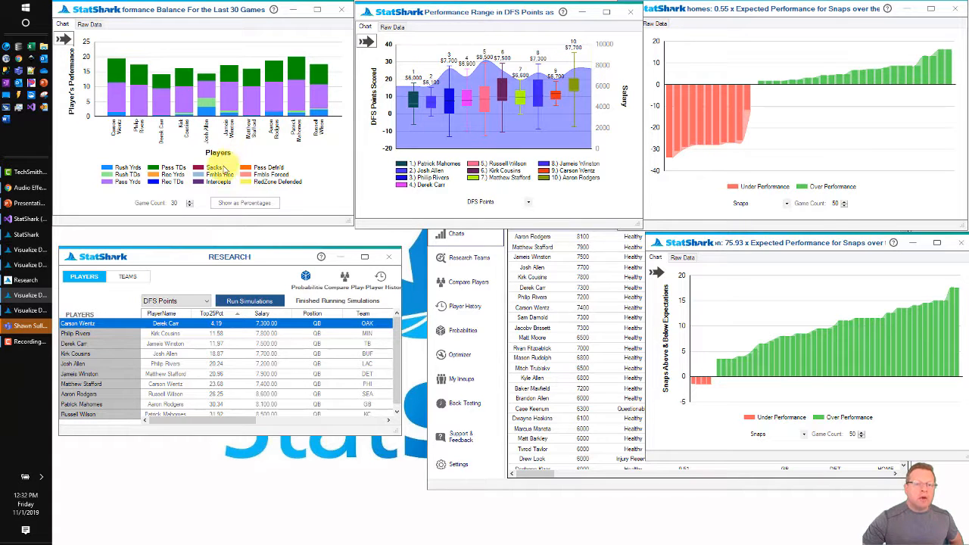
Step: Show the performance balance stacked histogram as percentages
left_click(243, 203)
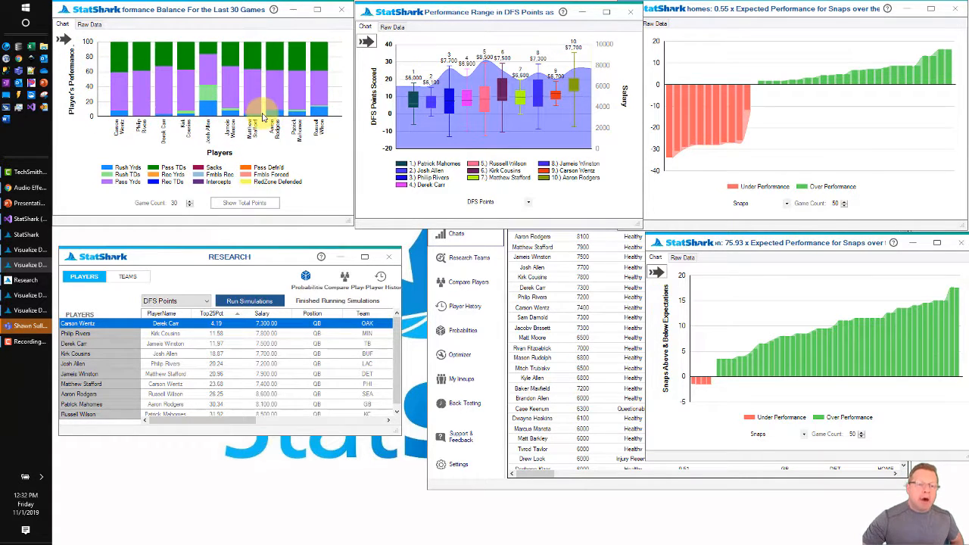
Step: Switch the performance balance stacked histogram back to total points
left_click(250, 203)
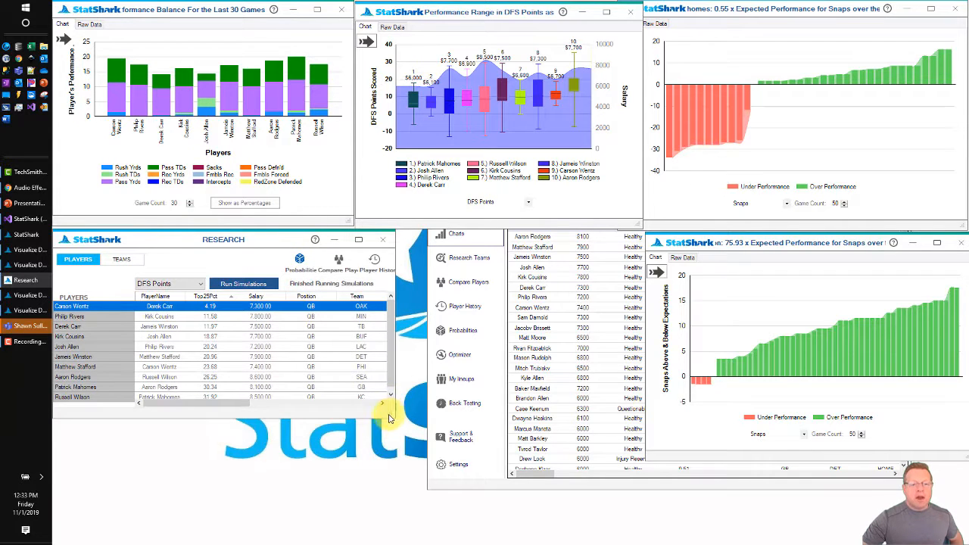
Step: Shrink the Research window beneath the balance chart and move the main player list window down below the charts
left_click_drag(391, 416, 365, 410)
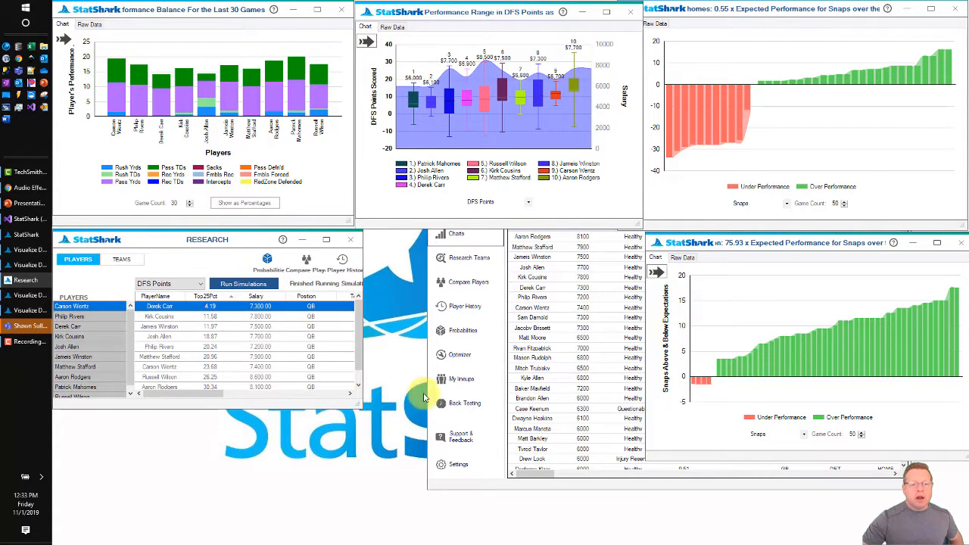
left_click(570, 481)
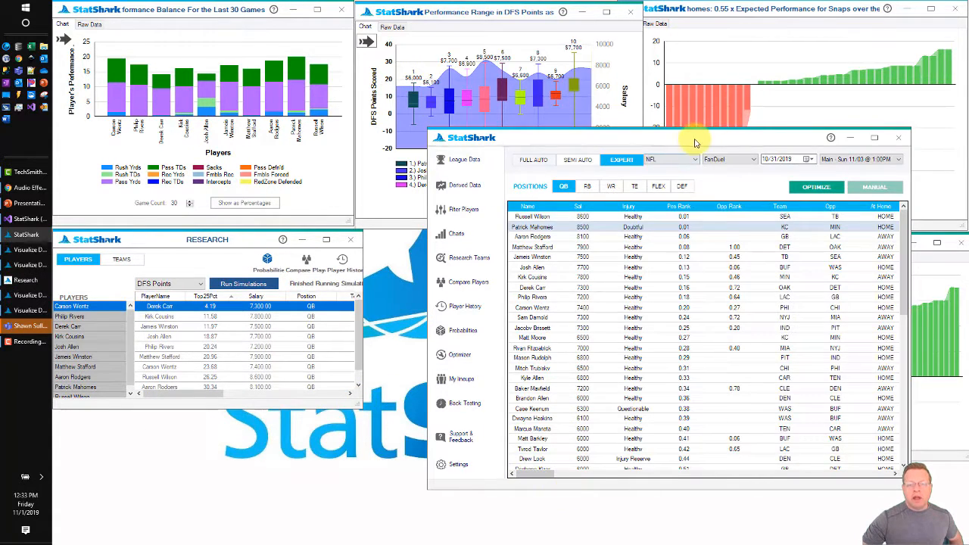
left_click_drag(681, 138, 435, 433)
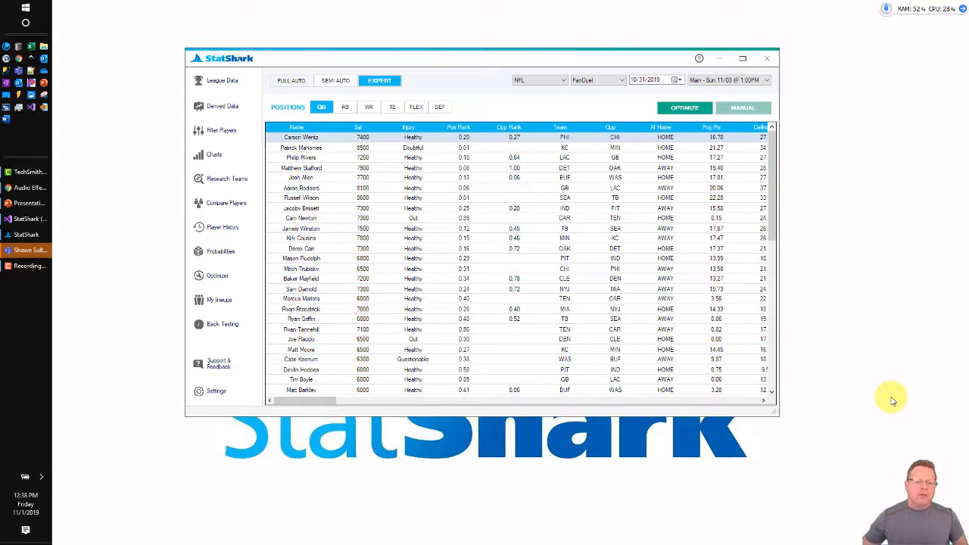
Step: Open the Back Testing feature, read its notice and dismiss it
left_click(219, 324)
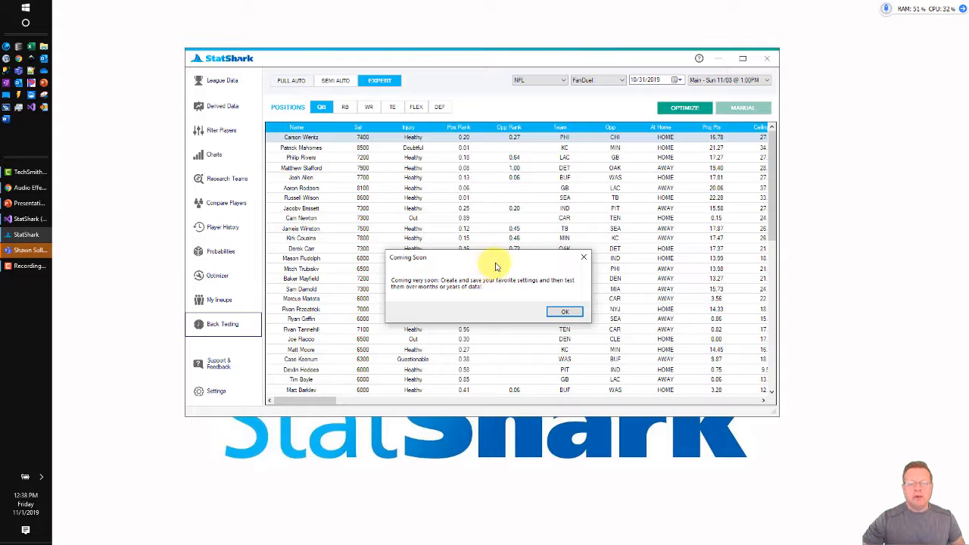
left_click_drag(496, 264, 472, 248)
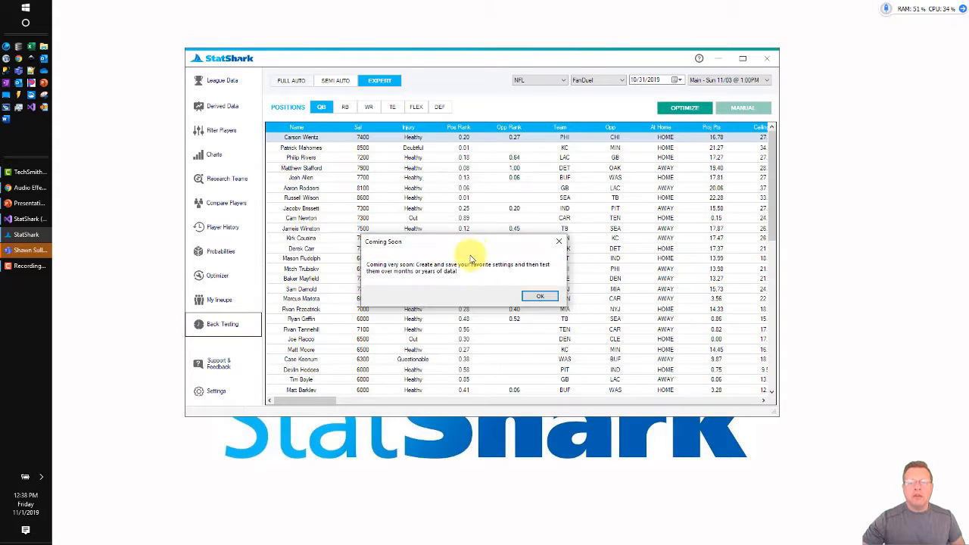
left_click(558, 245)
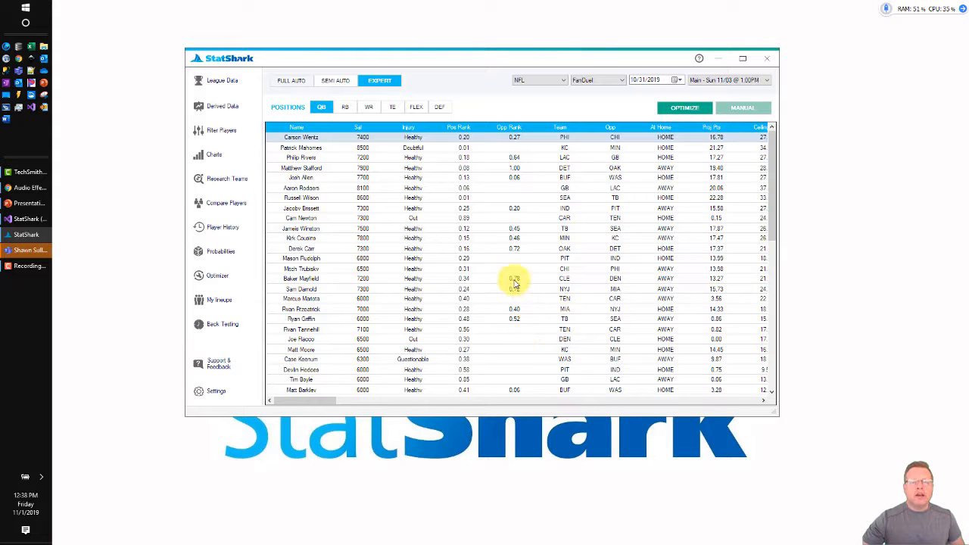
Step: Open the Filter Player and Lineup Builder windows and place each over the main player list
left_click(204, 131)
left_click_drag(159, 65, 343, 75)
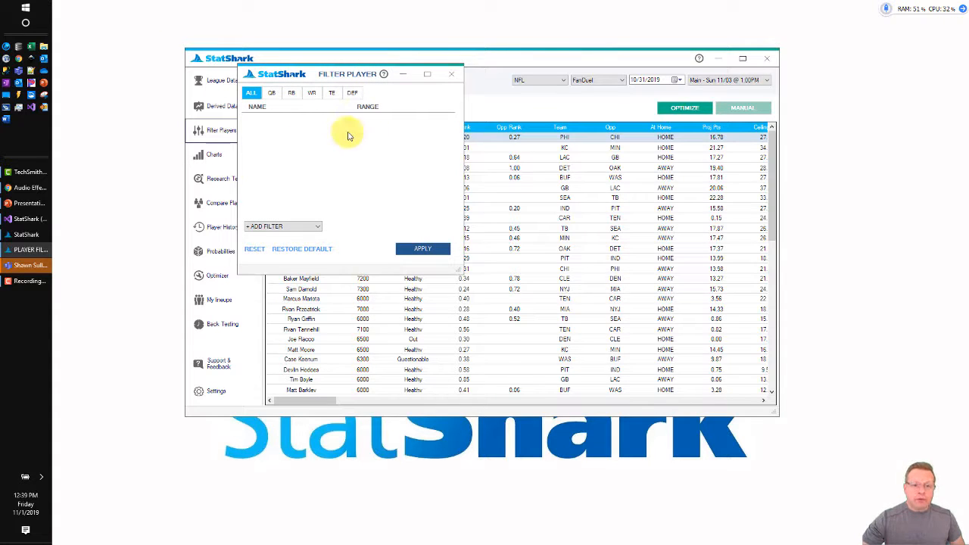
left_click(685, 108)
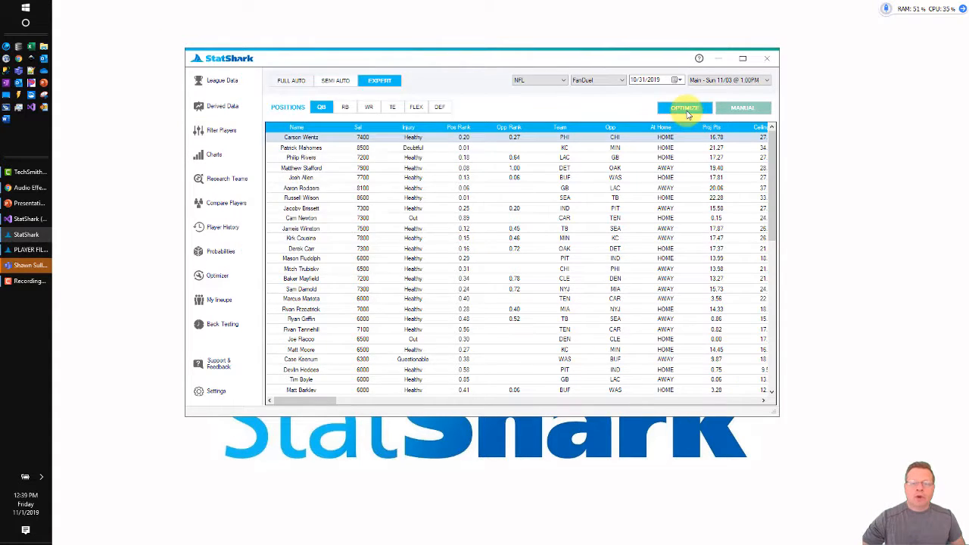
left_click_drag(307, 76, 650, 103)
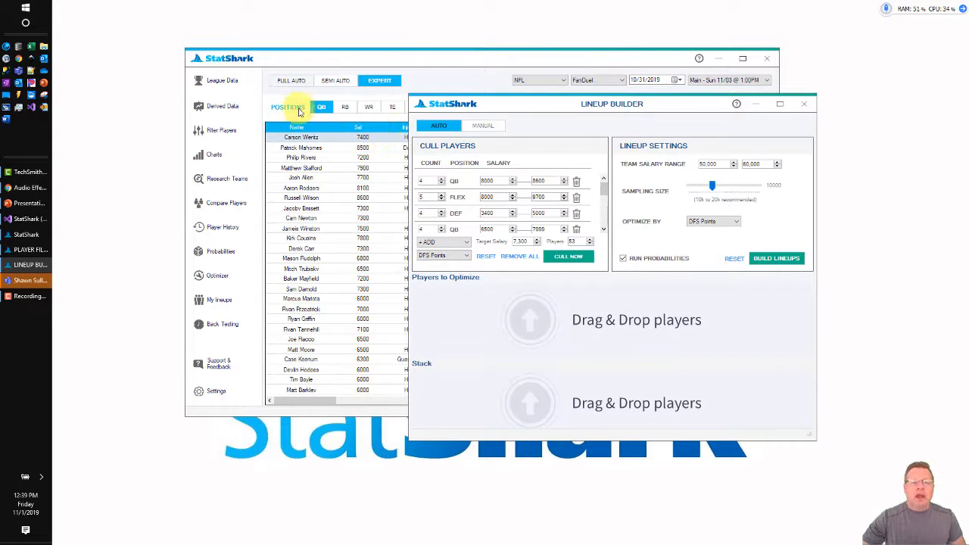
Step: Bring the Filter Player window back to the front and position the Lineup Builder beside it so both are in view
left_click(212, 131)
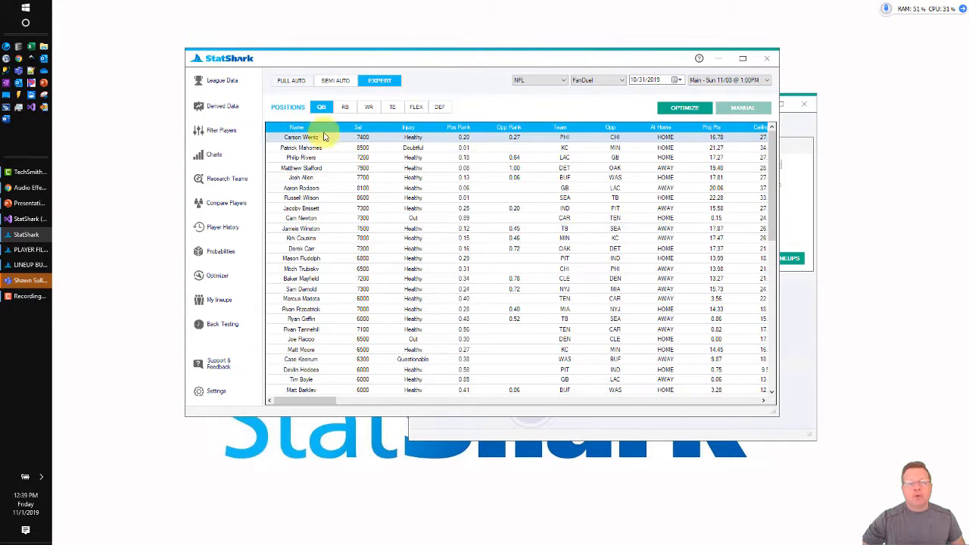
left_click(27, 250)
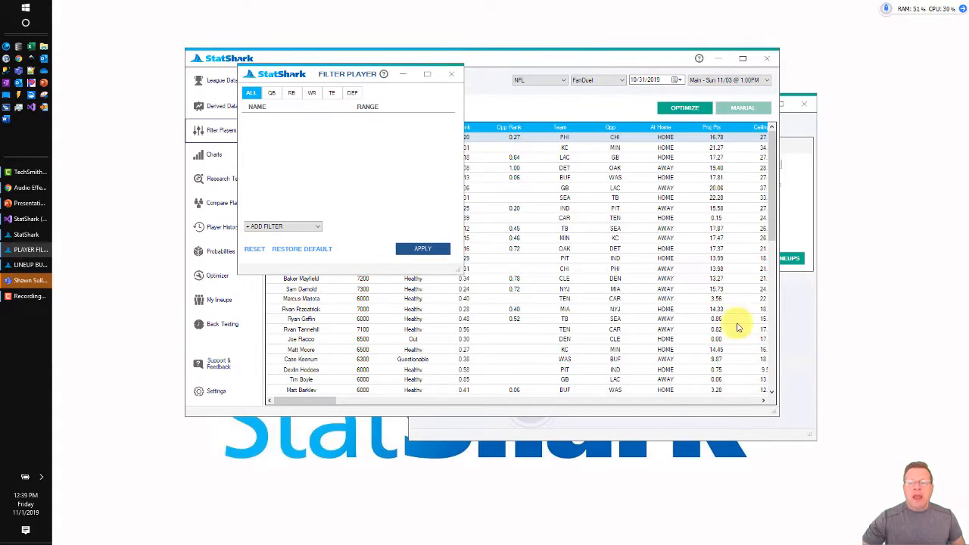
left_click(798, 327)
left_click_drag(586, 109, 648, 127)
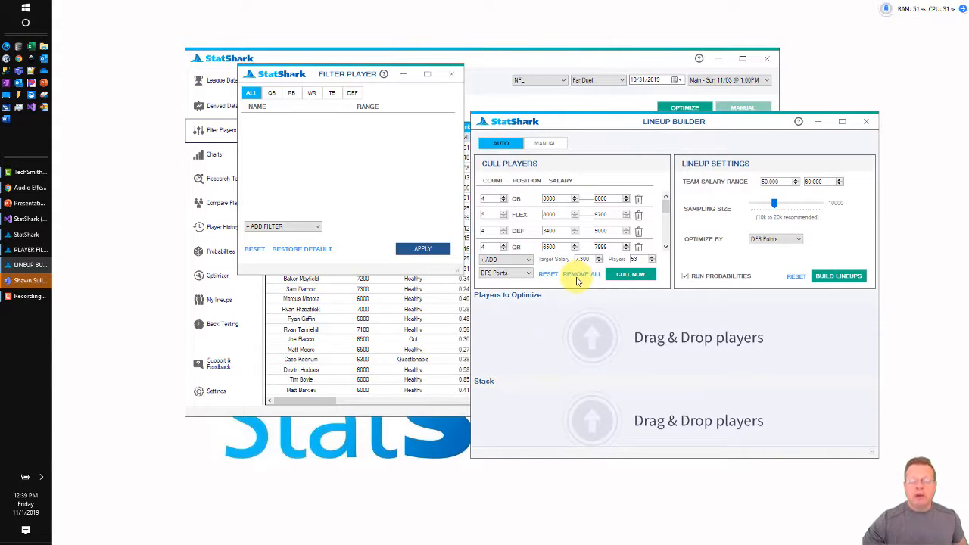